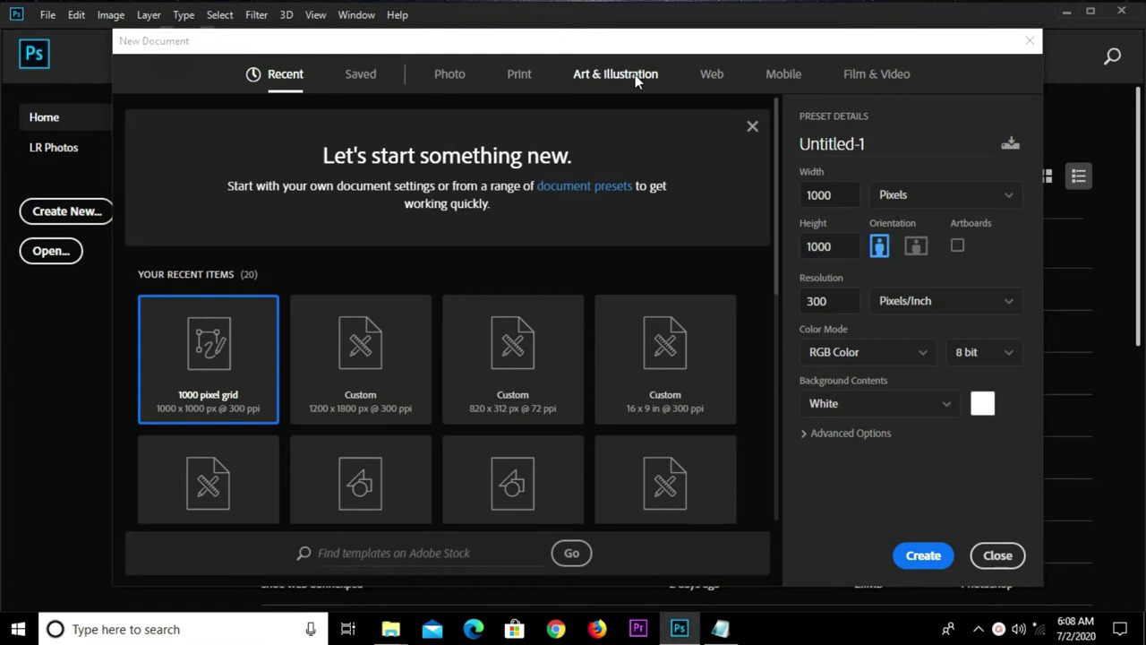
Create a new 1000 × 1000 px, 300 ppi document from the art and illustration presets.
left_click(635, 74)
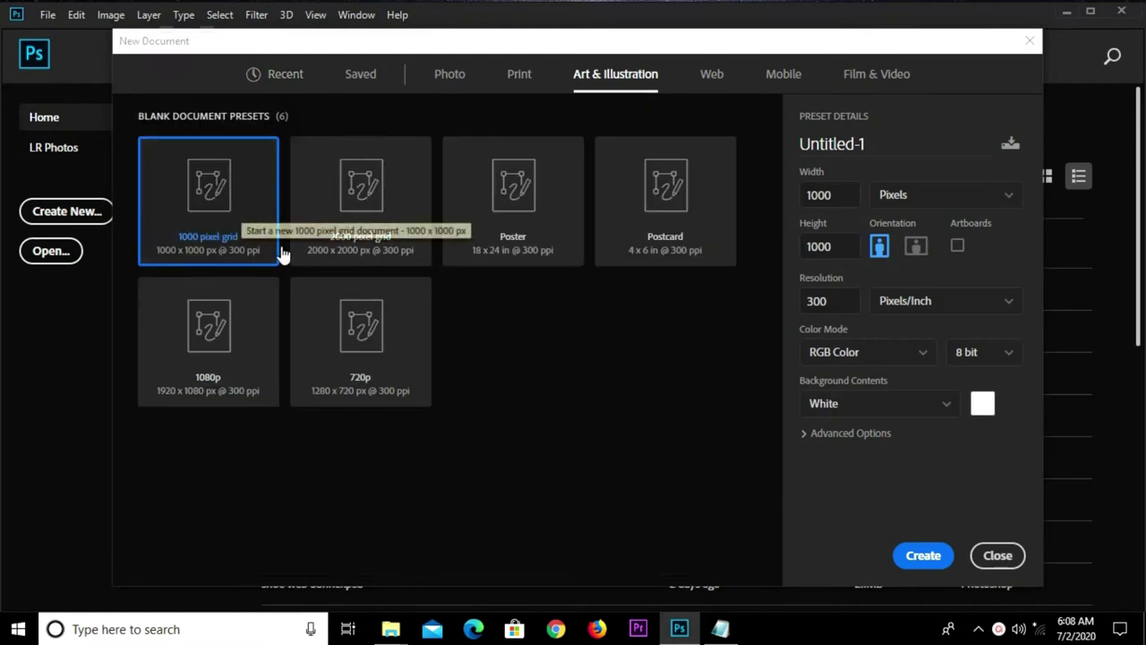
left_click_drag(829, 304, 797, 312)
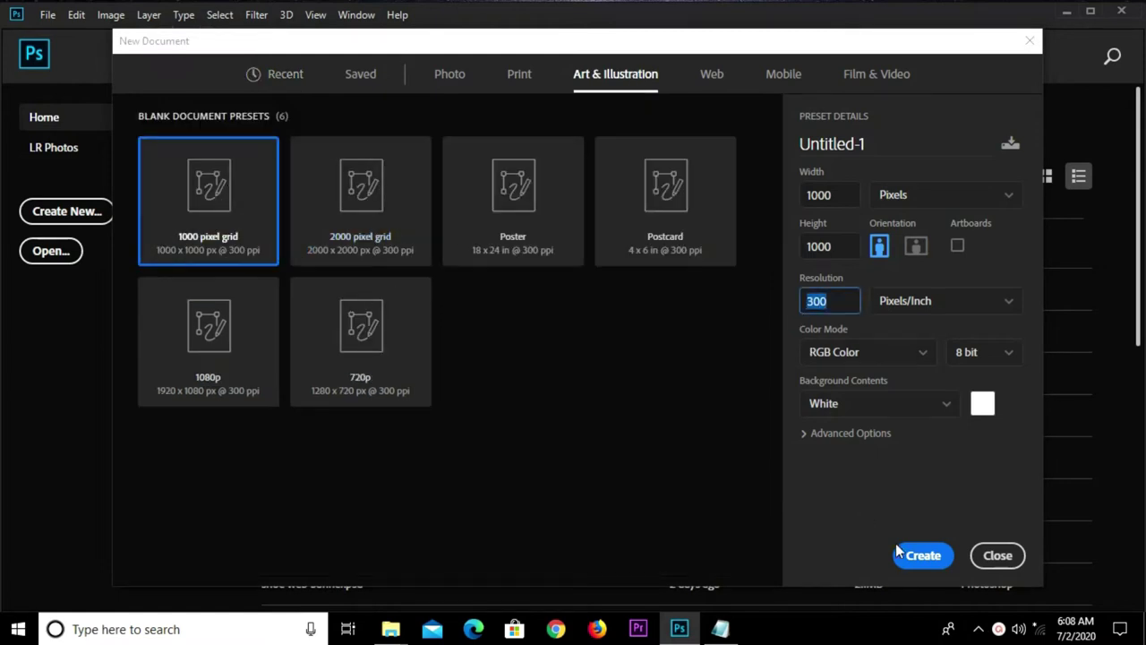
left_click(900, 554)
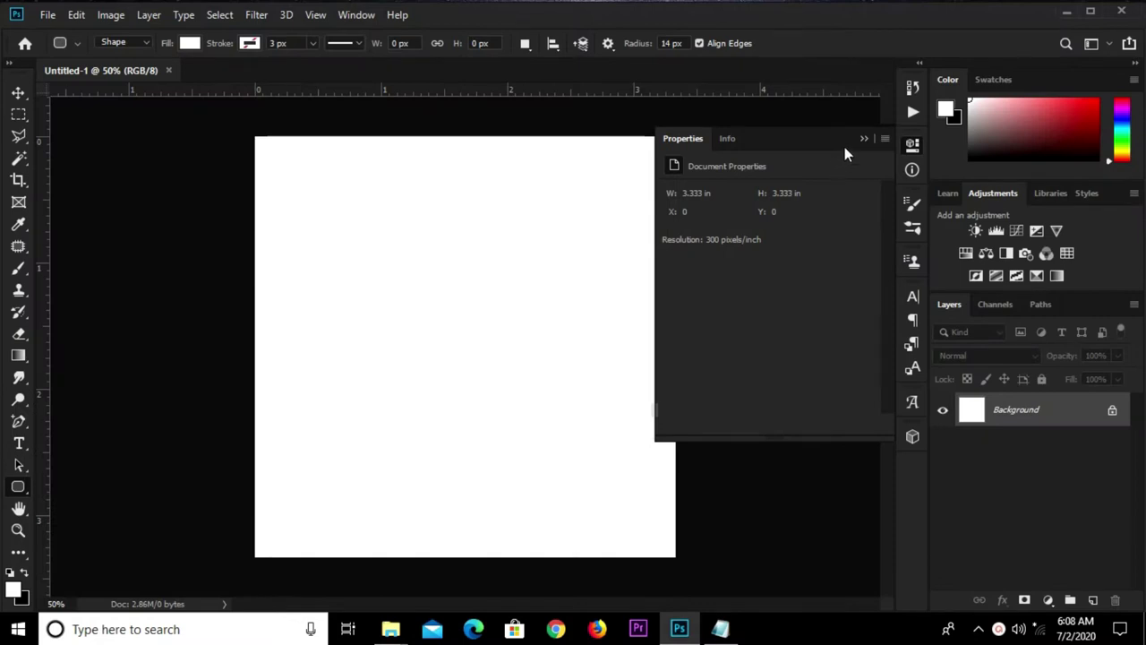
Place the 2908064 texture as an embedded image and scale it to cover the canvas.
left_click(17, 95)
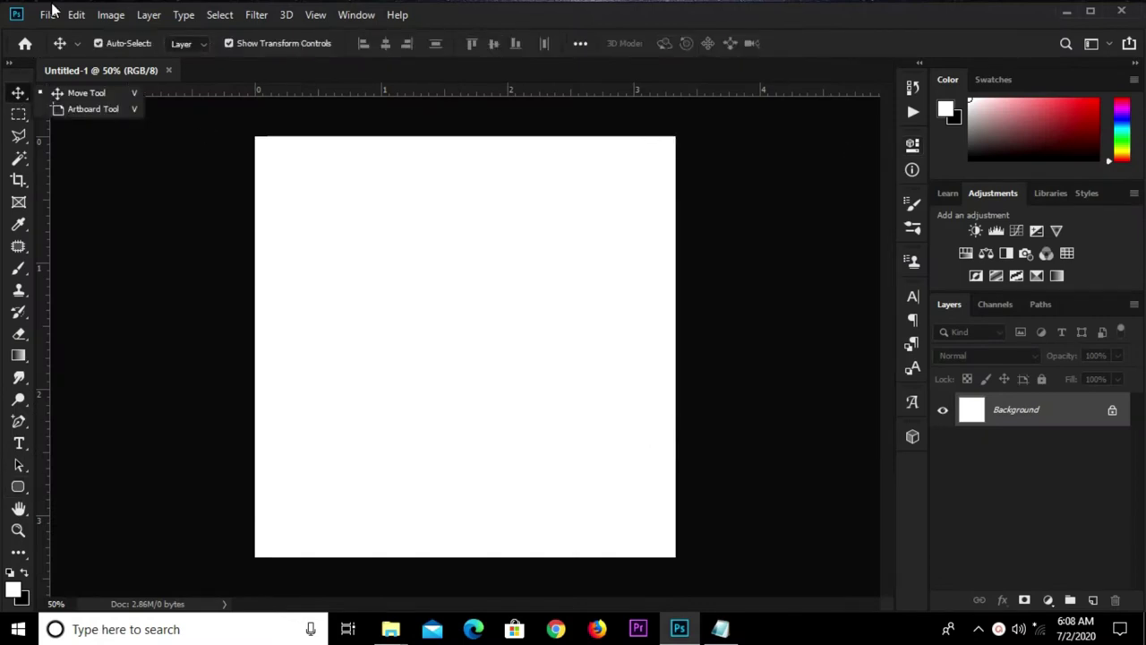
left_click(47, 14)
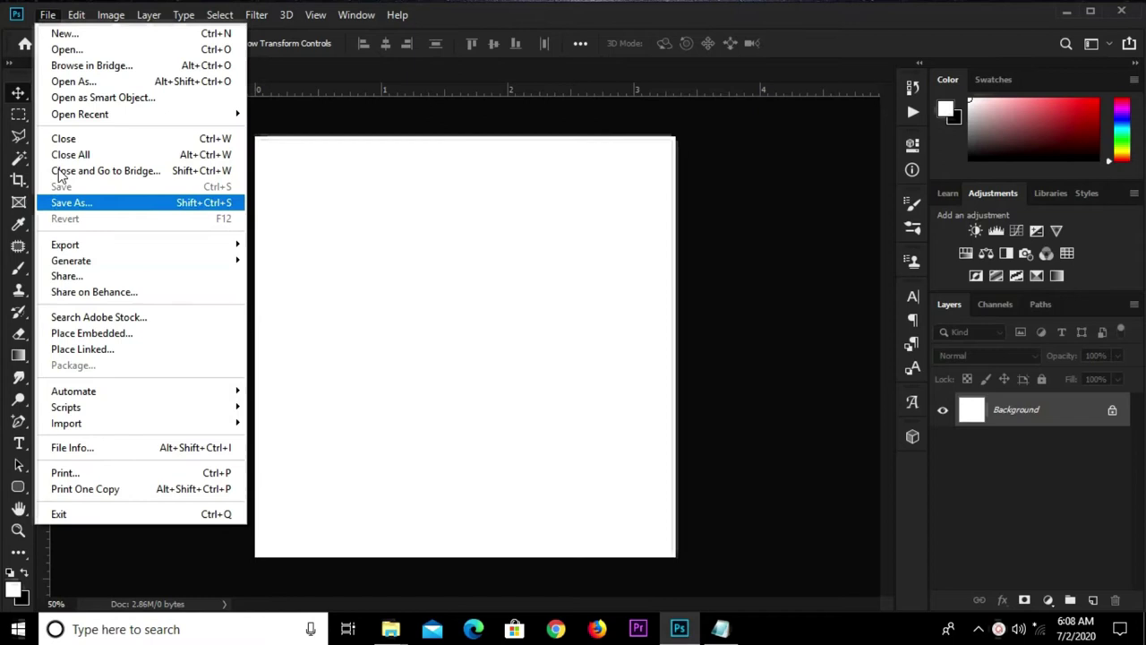
left_click(93, 333)
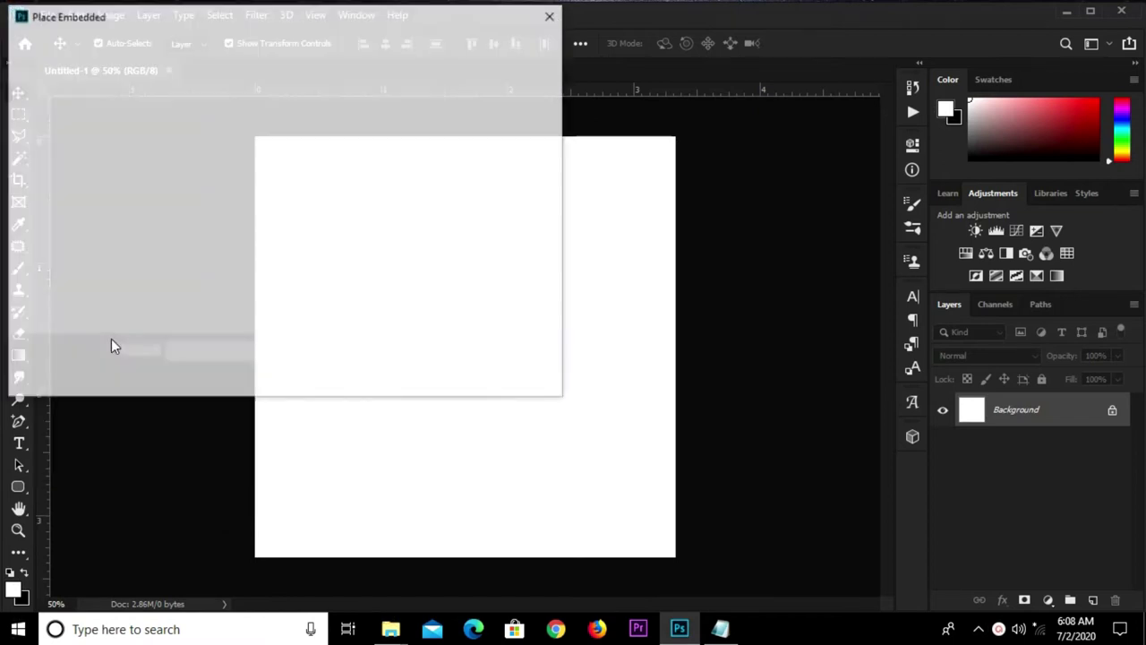
left_click(208, 248)
left_click(425, 384)
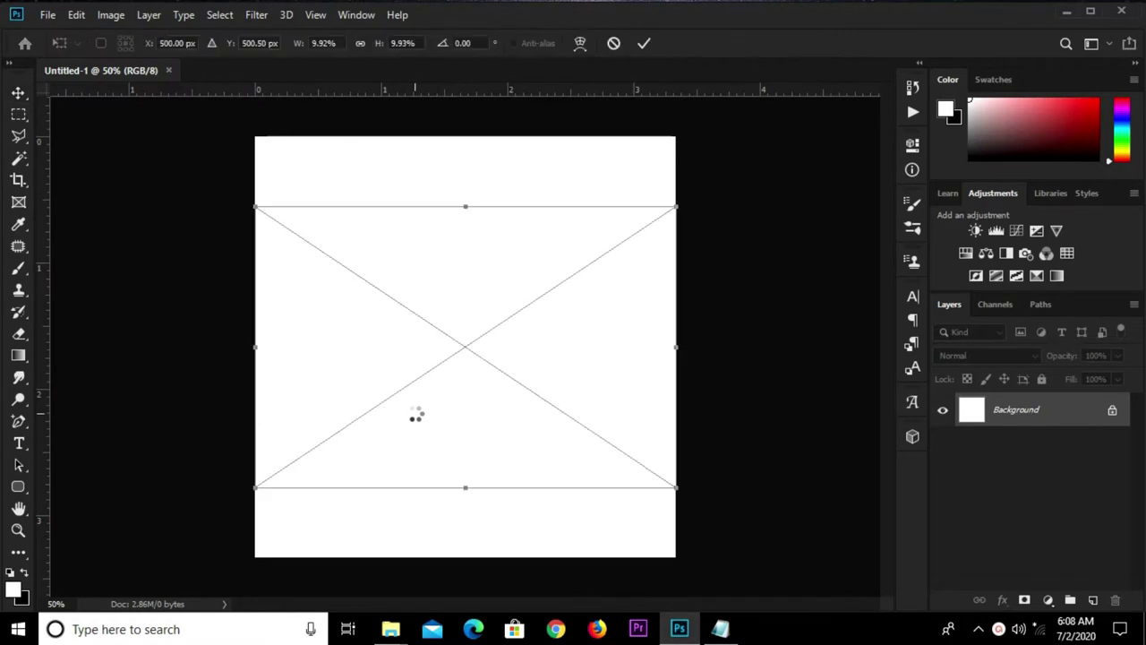
left_click_drag(468, 495, 466, 569)
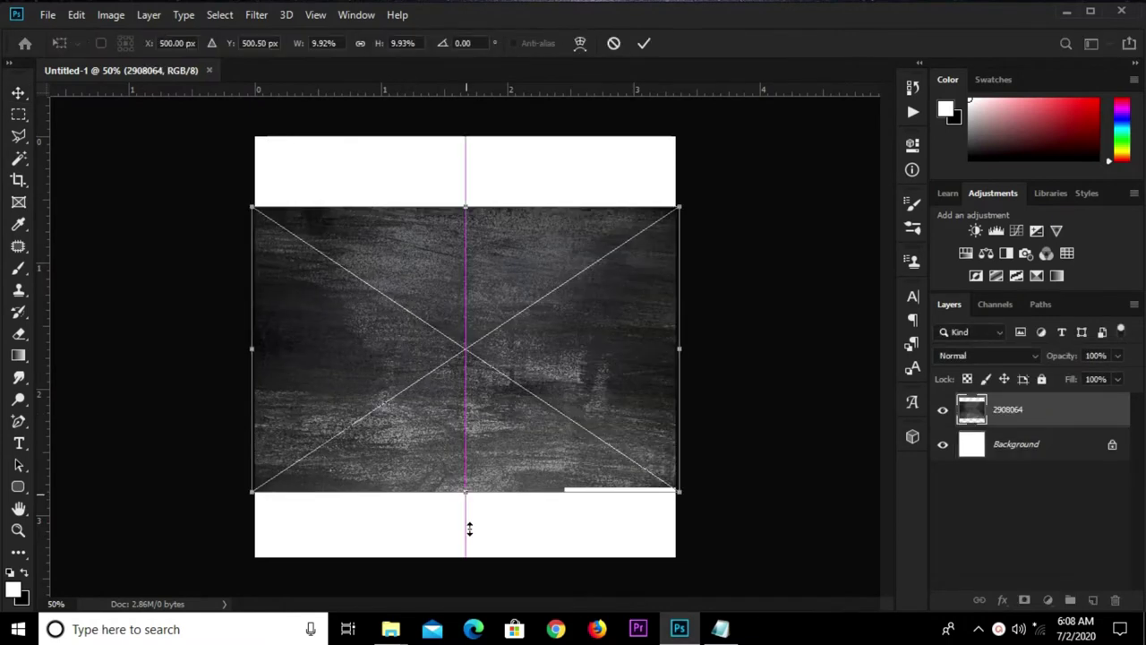
left_click_drag(465, 207, 466, 114)
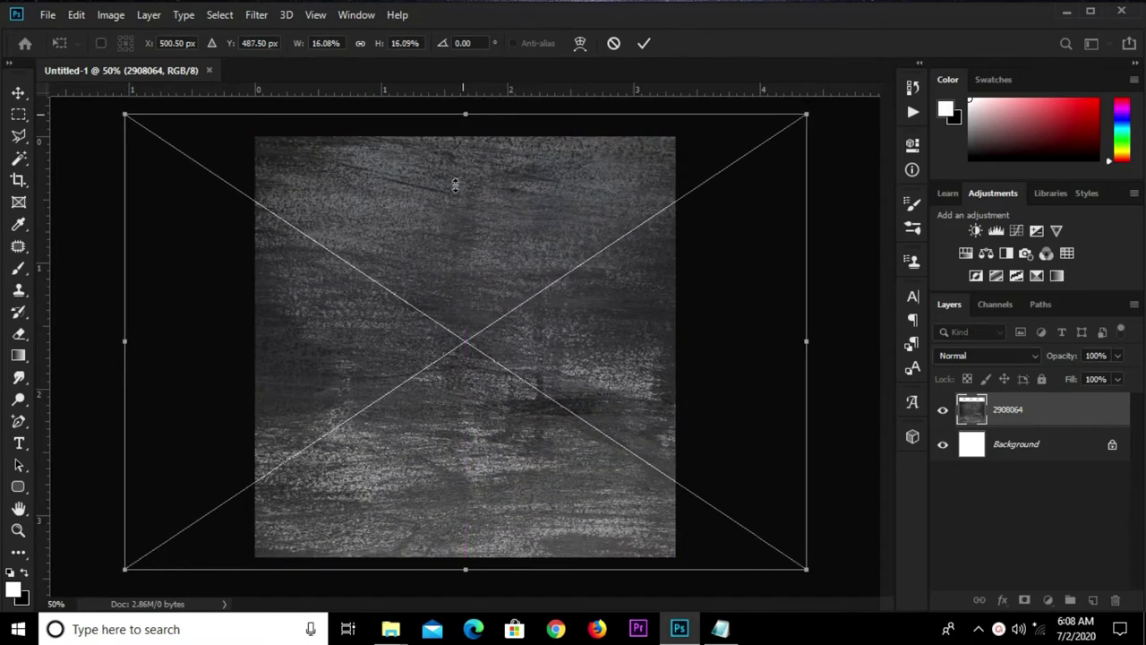
left_click_drag(455, 191, 455, 197)
left_click(645, 43)
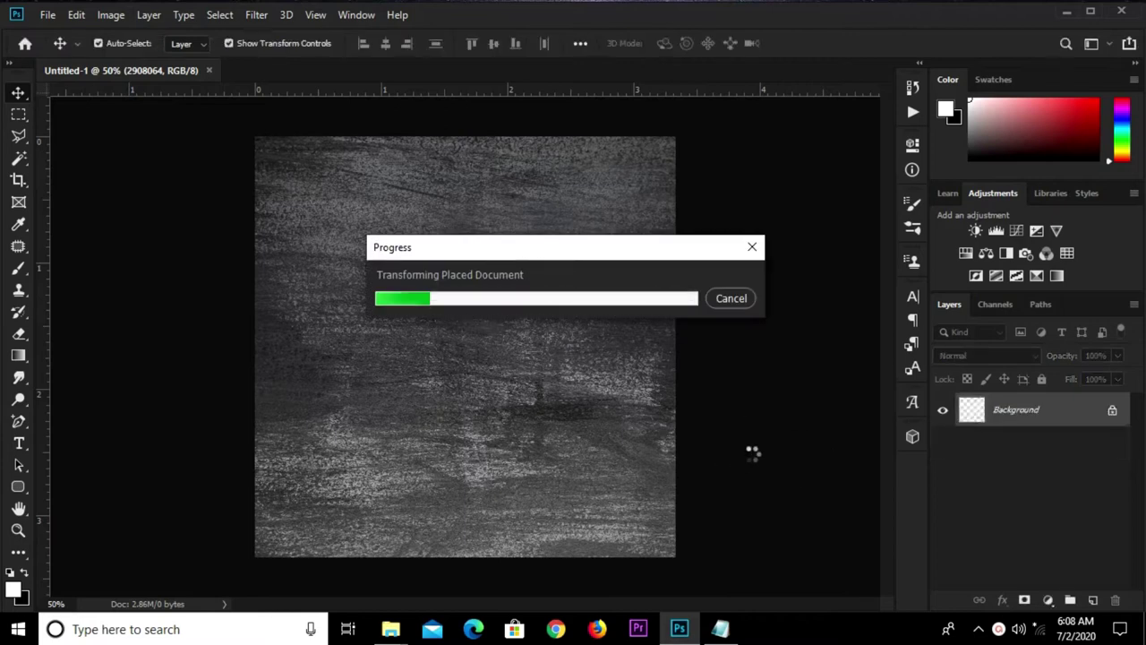
Add a near-black #050505 Solid Color fill layer set to Soft Light at 60% opacity.
left_click(1048, 600)
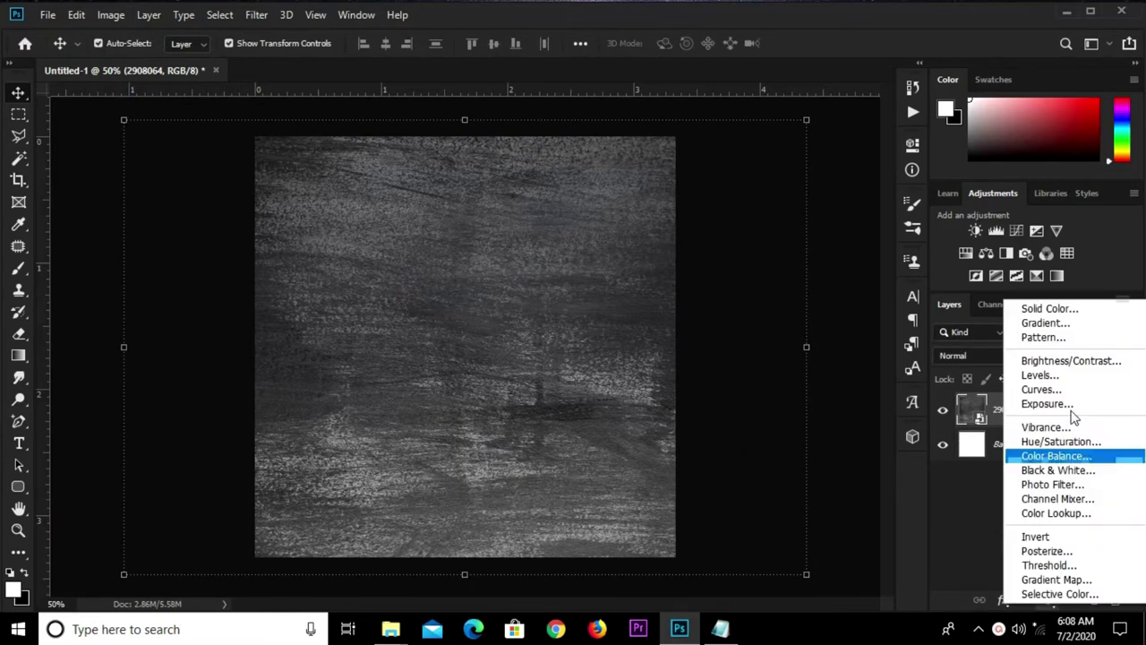
left_click(1081, 315)
left_click_drag(227, 517, 58, 530)
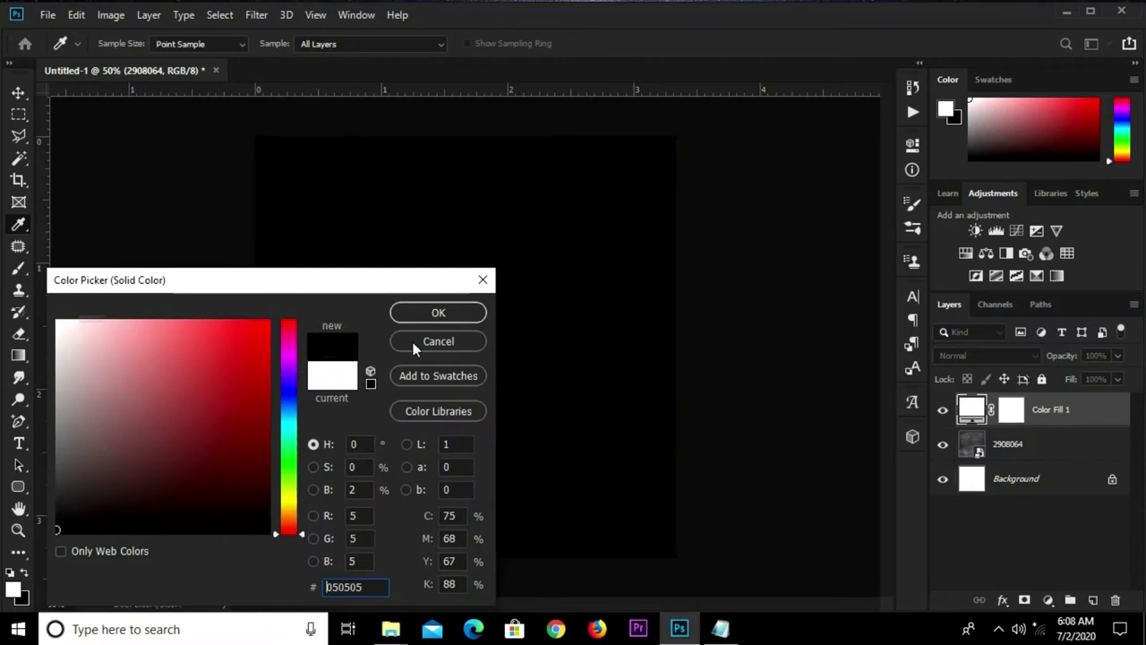
left_click(431, 314)
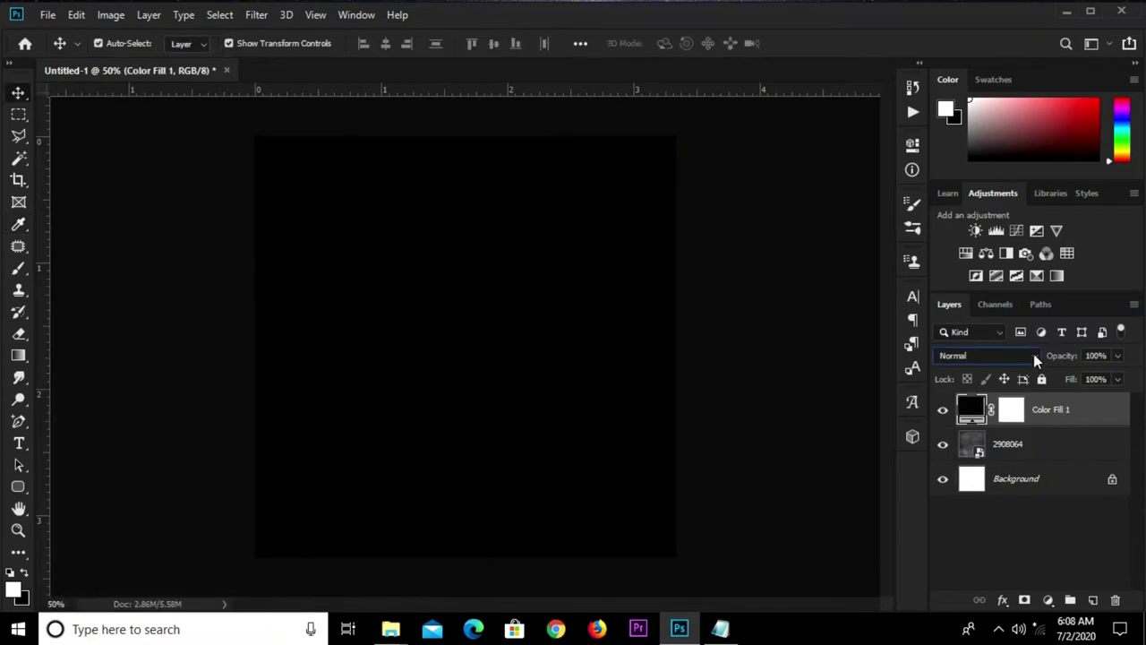
left_click(1036, 359)
left_click(976, 404)
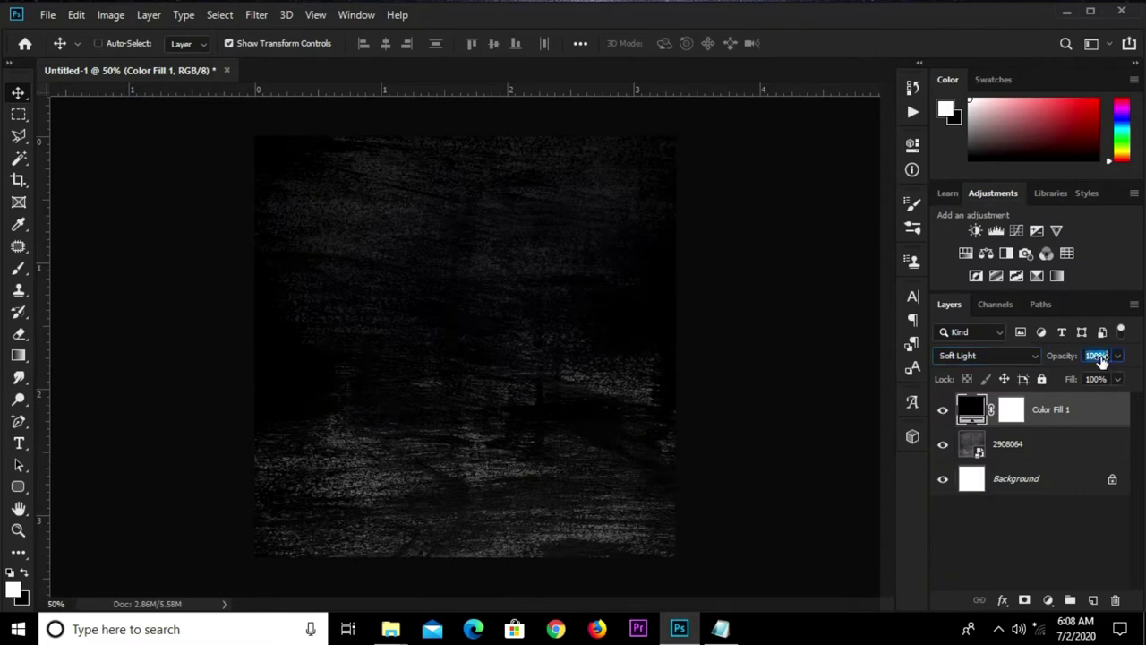
type("60")
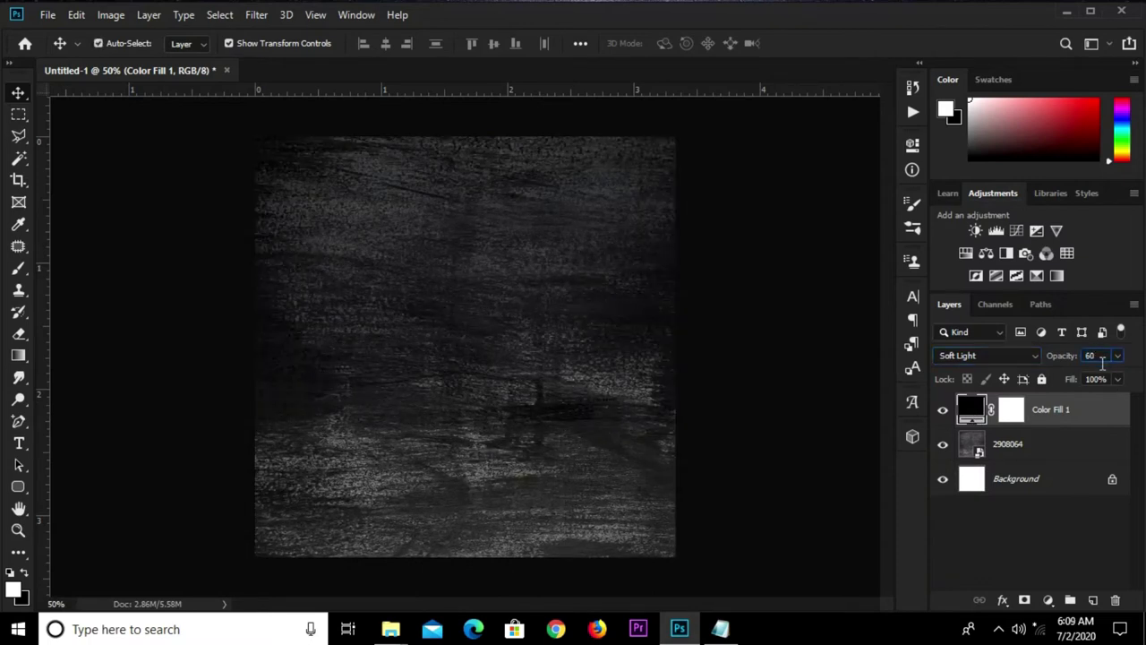
left_click(772, 256)
Copy 'Pizza' from the notes and add it as a text layer near the canvas top.
left_click(721, 629)
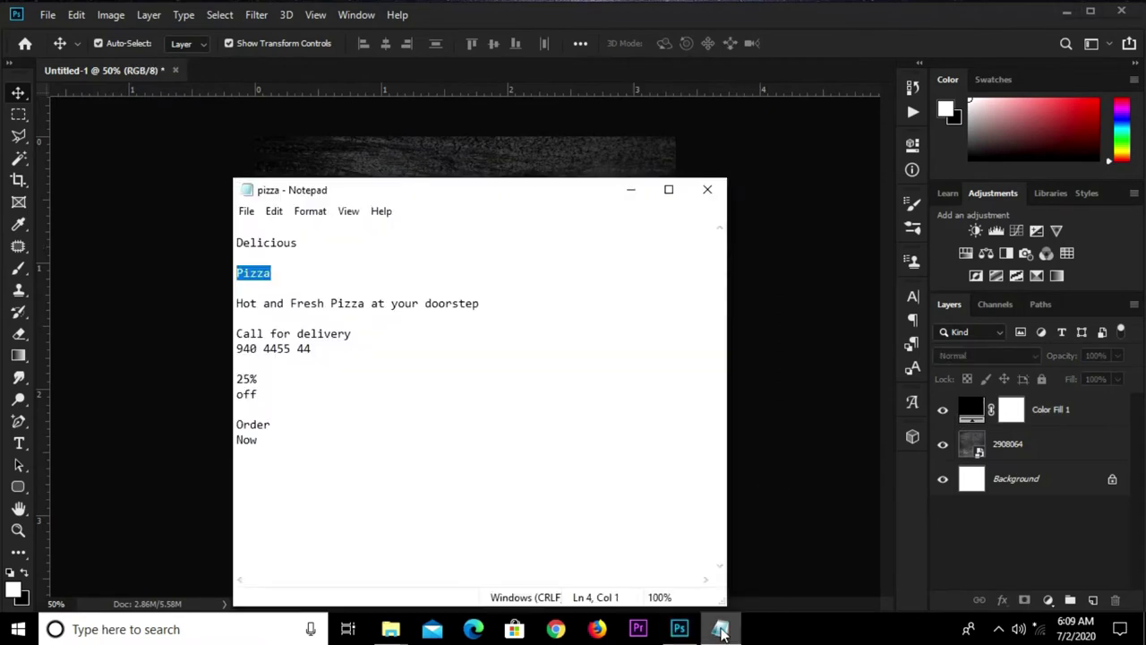
right_click(252, 278)
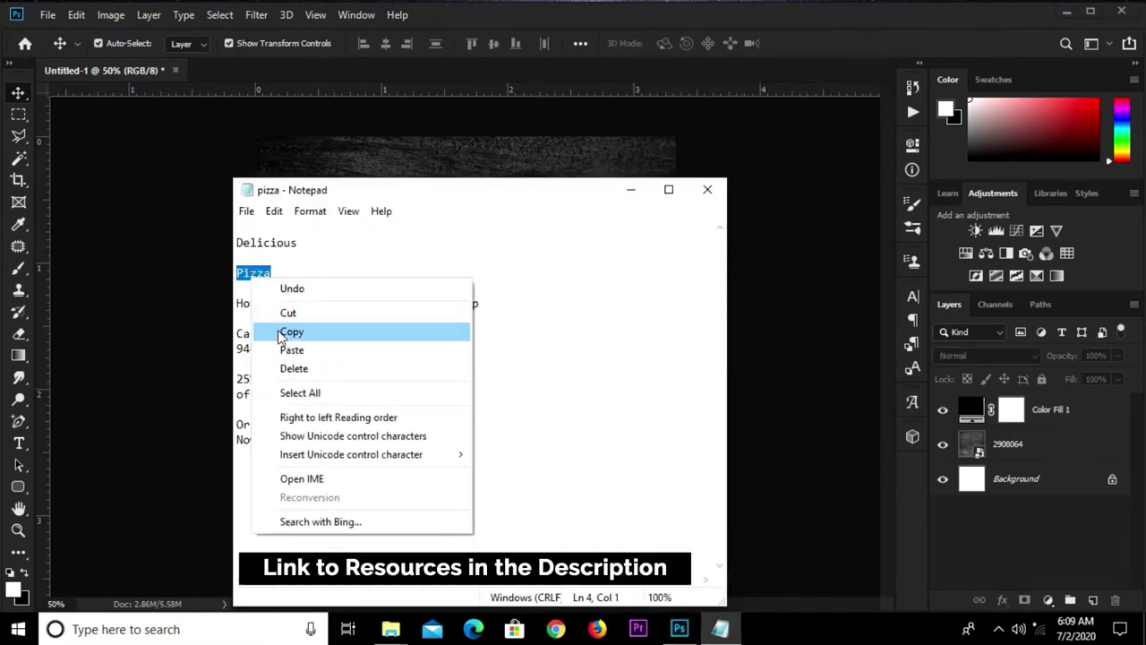
left_click(283, 340)
left_click(153, 302)
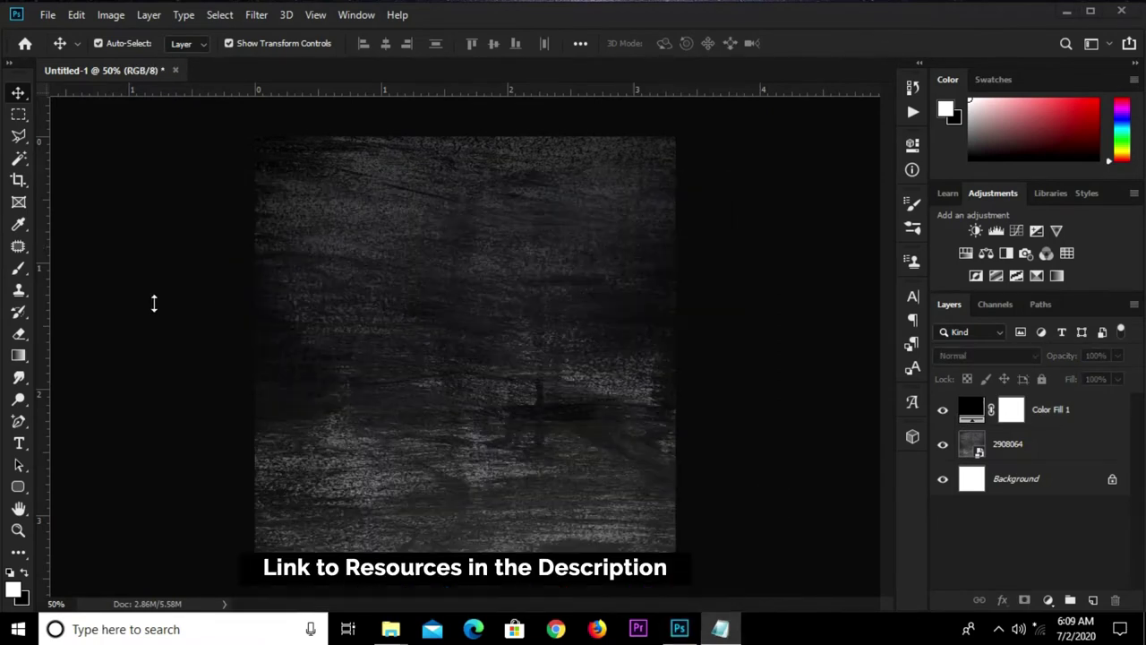
left_click(10, 442)
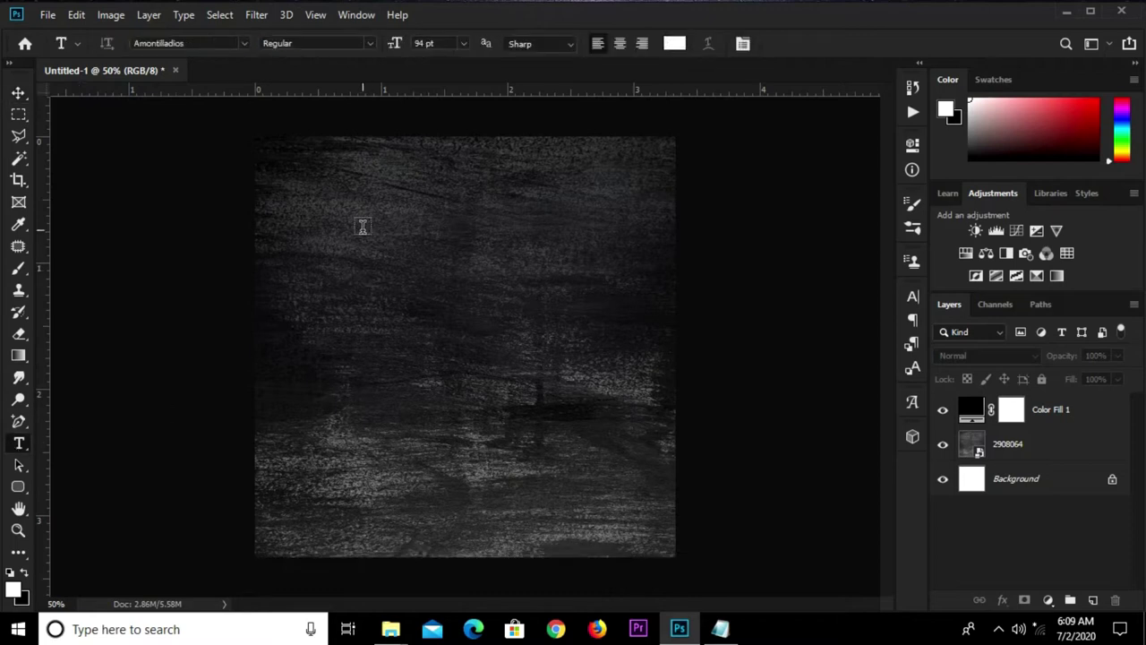
left_click(362, 227)
type("Pizza")
left_click(803, 44)
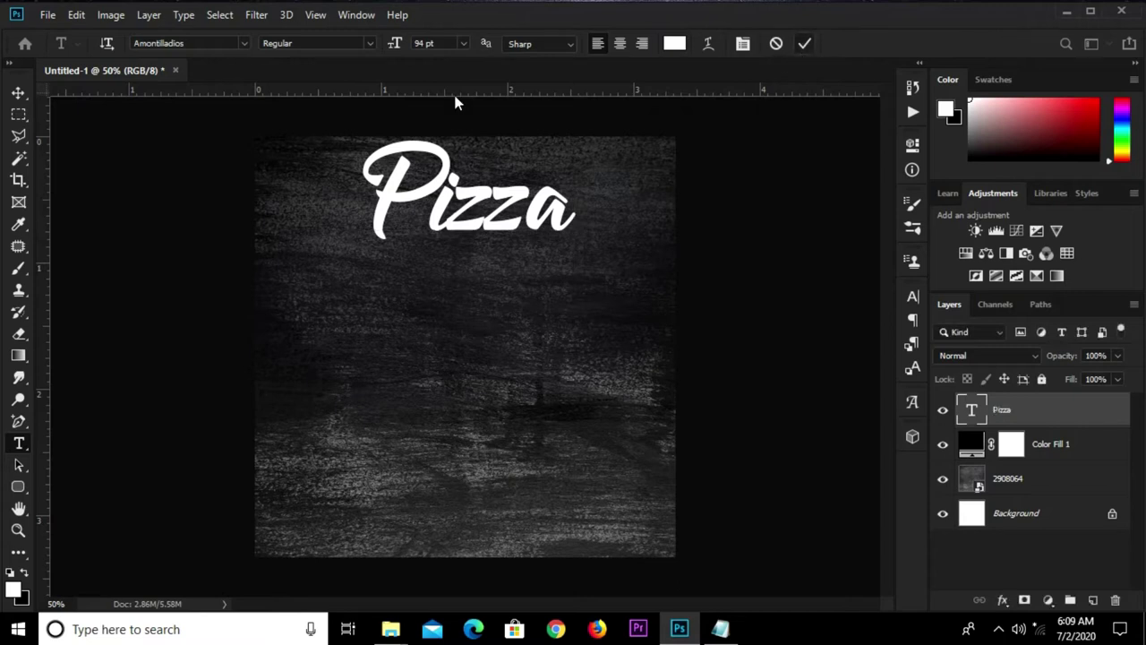
Set the Pizza title in Amontillados at 90 pt and nudge it into place.
left_click(136, 42)
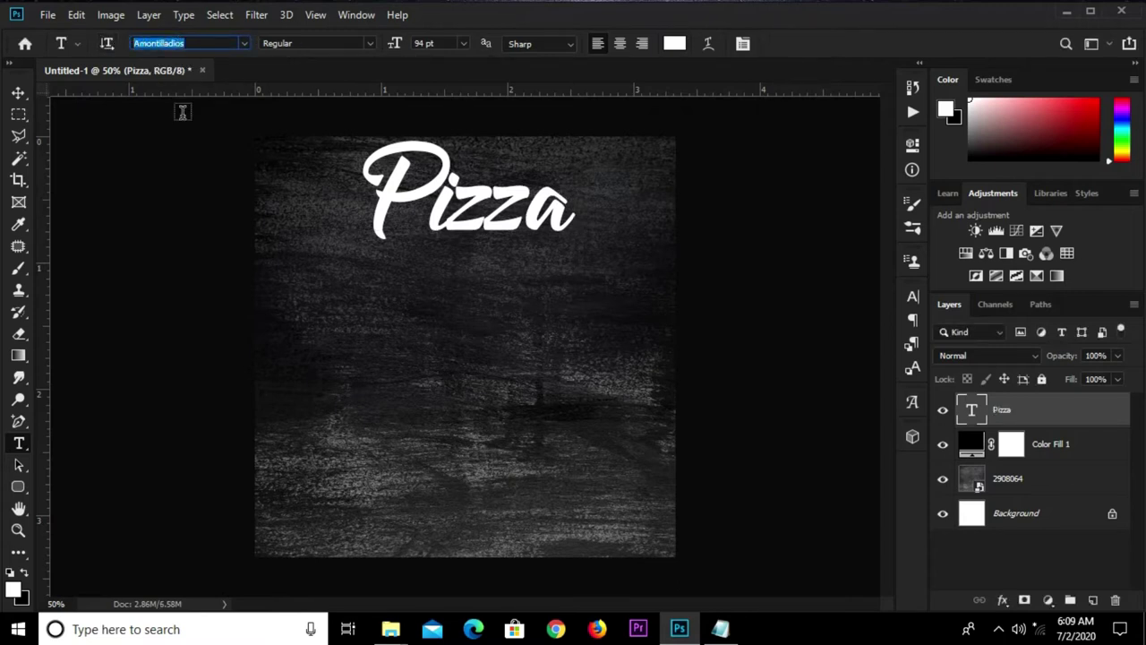
left_click(20, 93)
left_click_drag(436, 168, 416, 194)
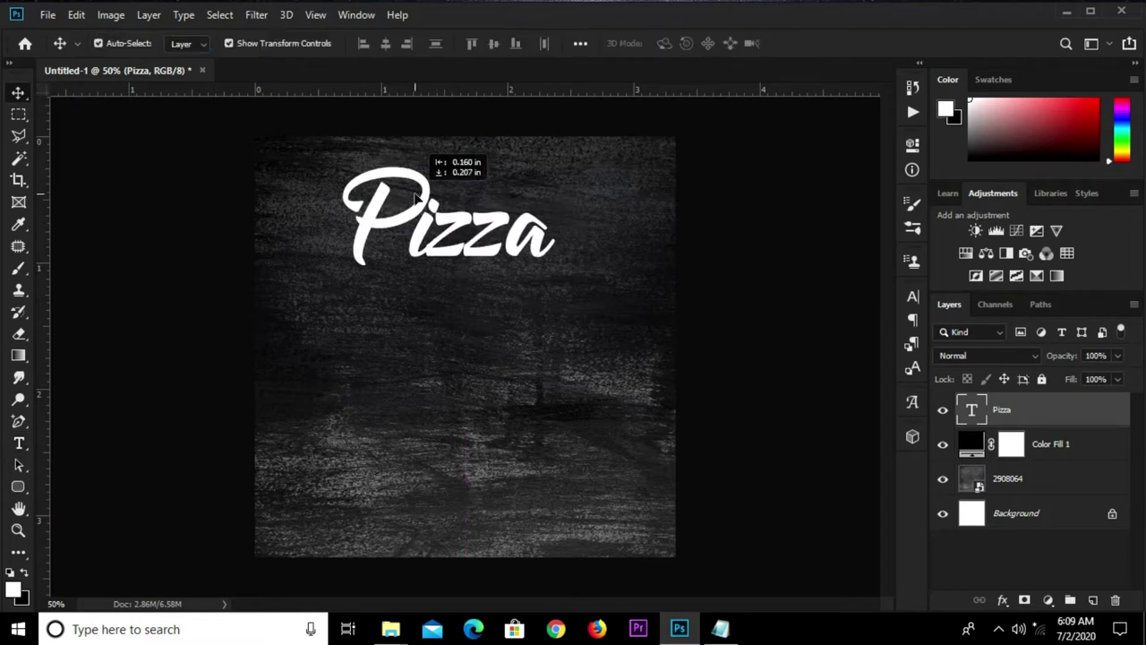
left_click(914, 296)
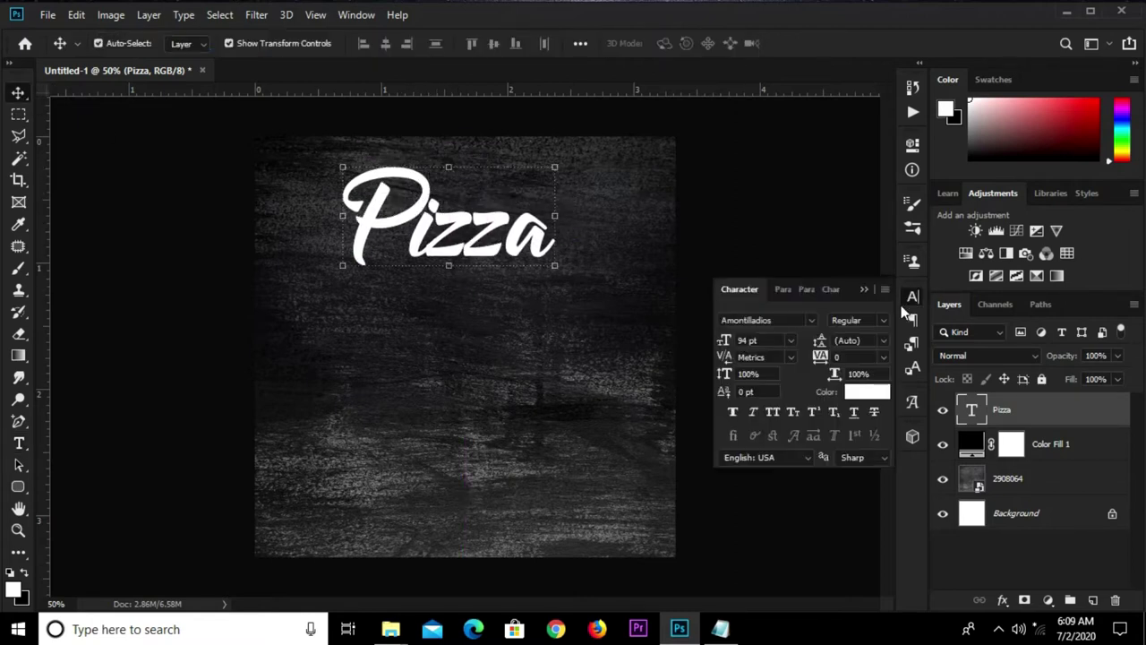
left_click(769, 342)
type("90")
key("Return")
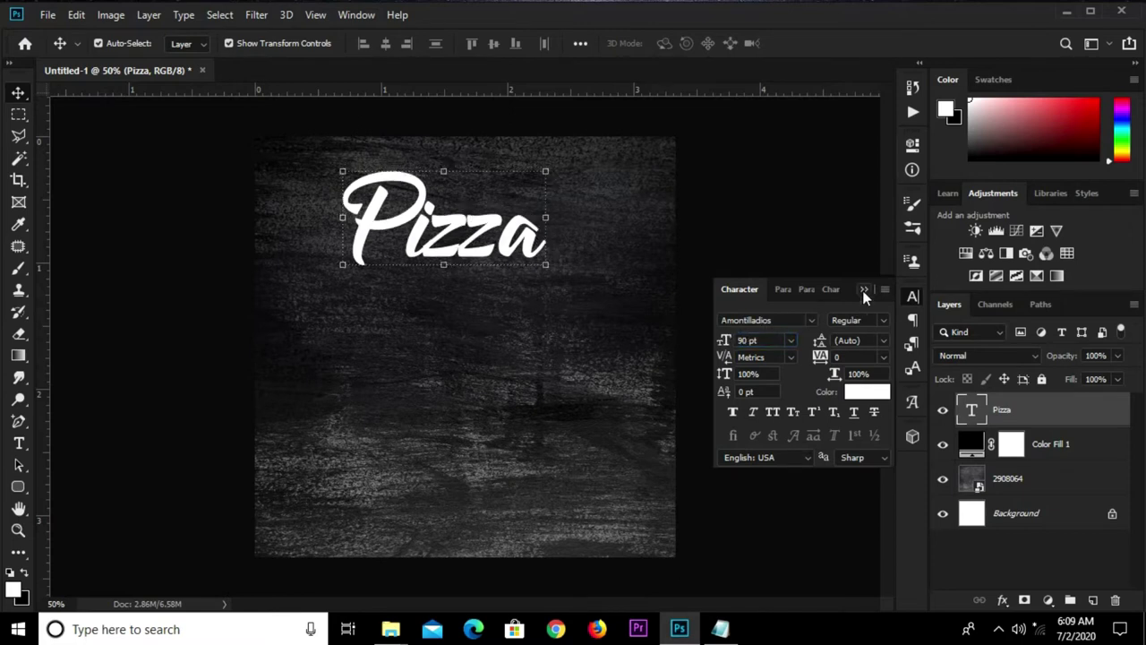
left_click(864, 290)
left_click(1002, 600)
left_click(1028, 437)
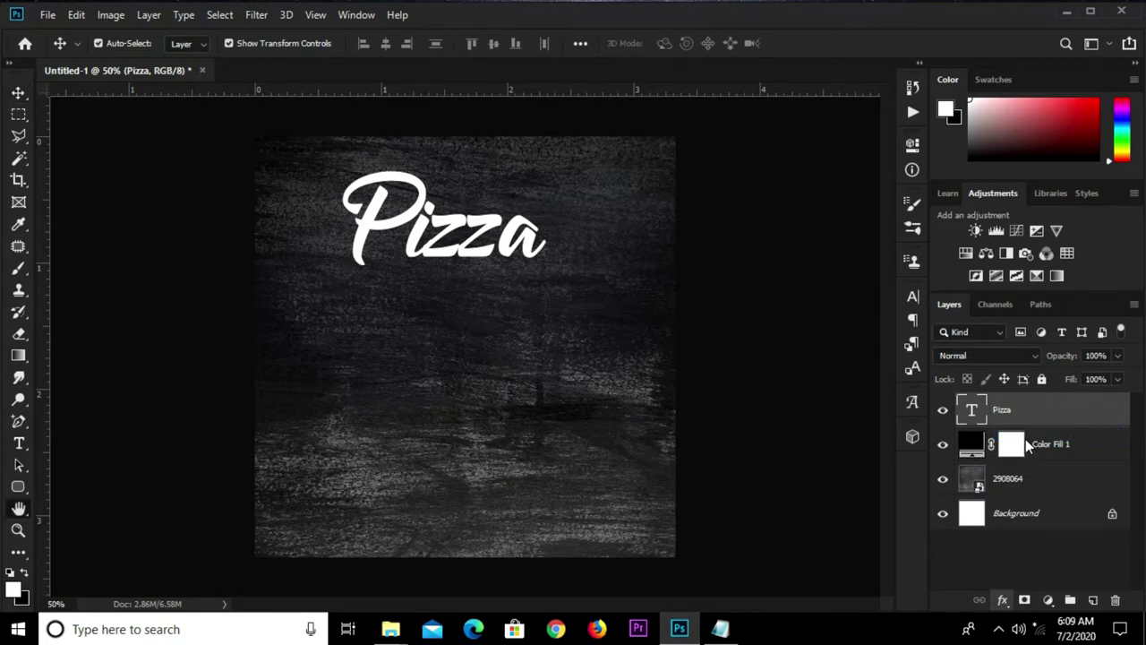
Add a gradient overlay at a -90° angle to the Pizza title.
left_click_drag(456, 157, 685, 194)
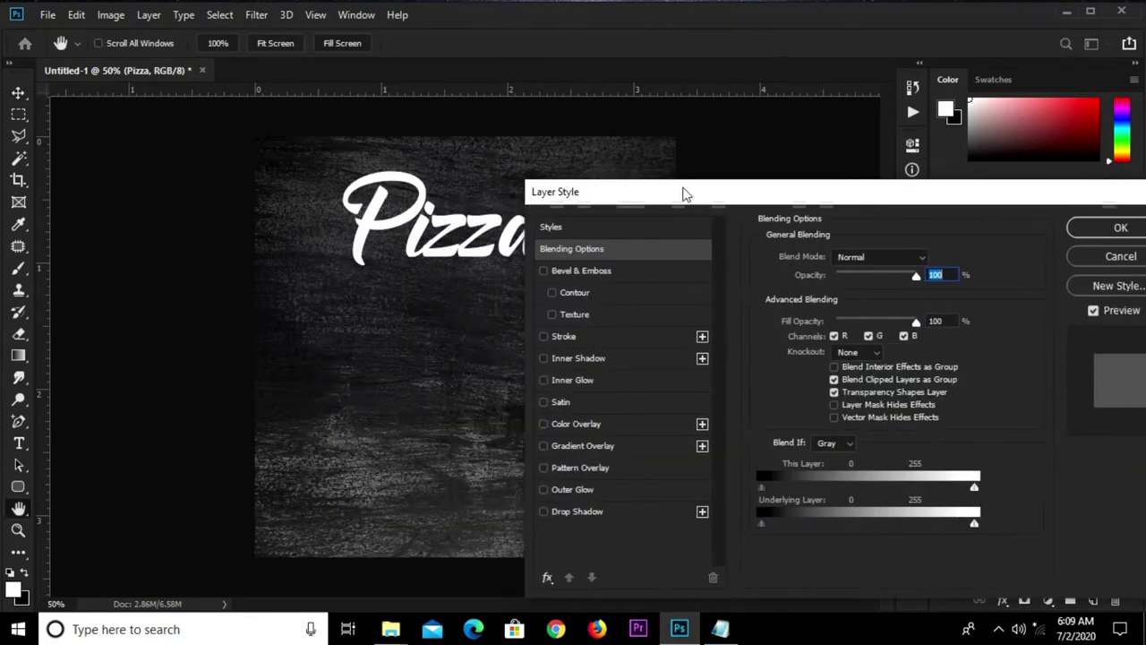
left_click(582, 451)
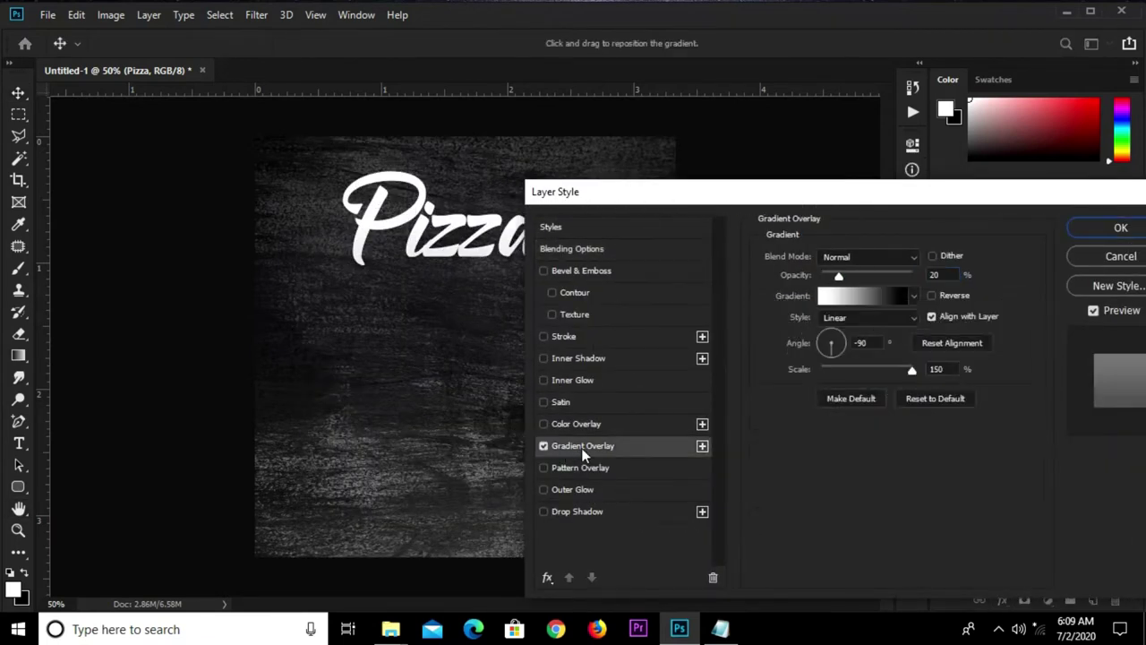
double_click(931, 275)
double_click(860, 342)
key("Tab")
left_click_drag(976, 204, 774, 177)
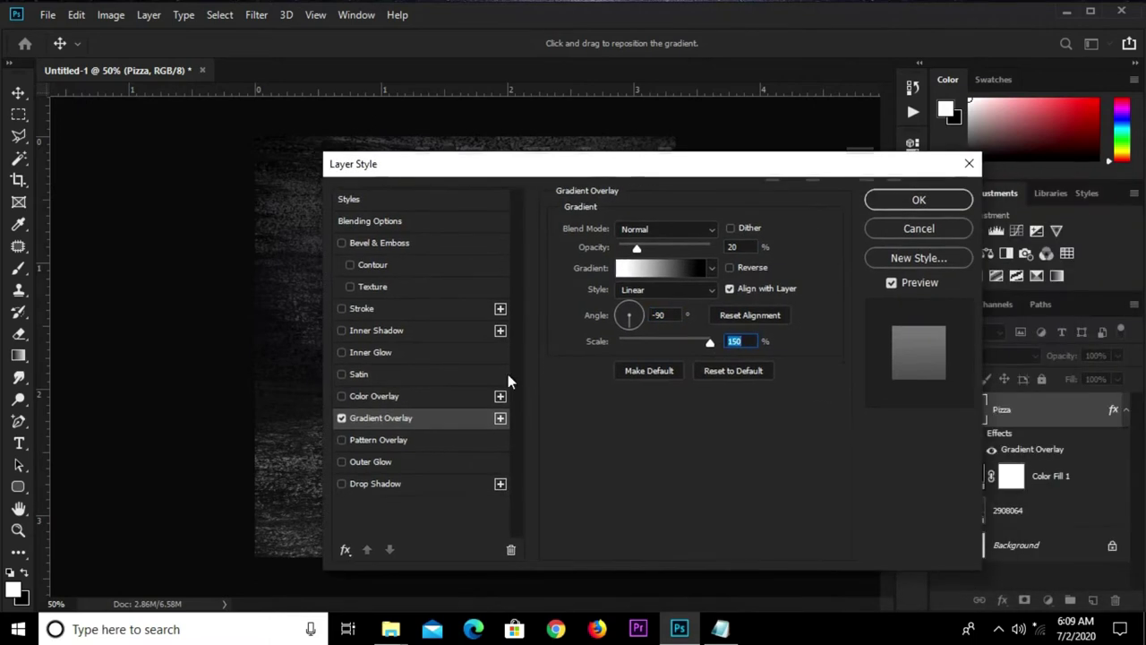
Add a Multiply drop shadow: 60% opacity, 14 px distance, 10% spread, 5 px size.
left_click(375, 487)
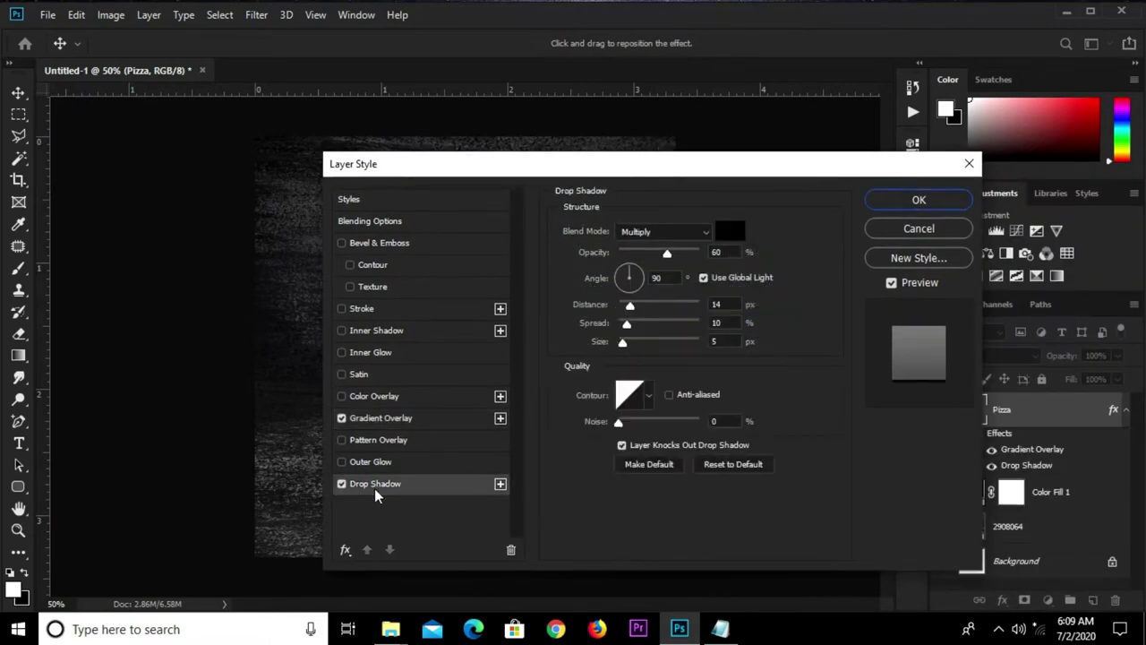
double_click(723, 305)
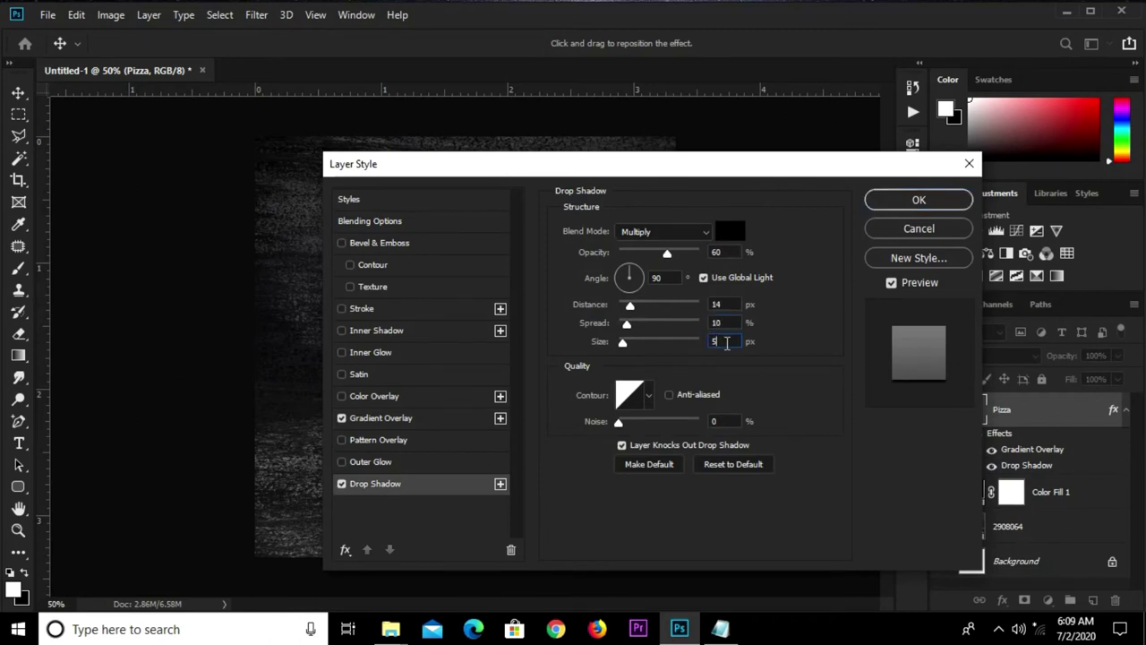
left_click_drag(726, 257, 708, 254)
left_click(899, 206)
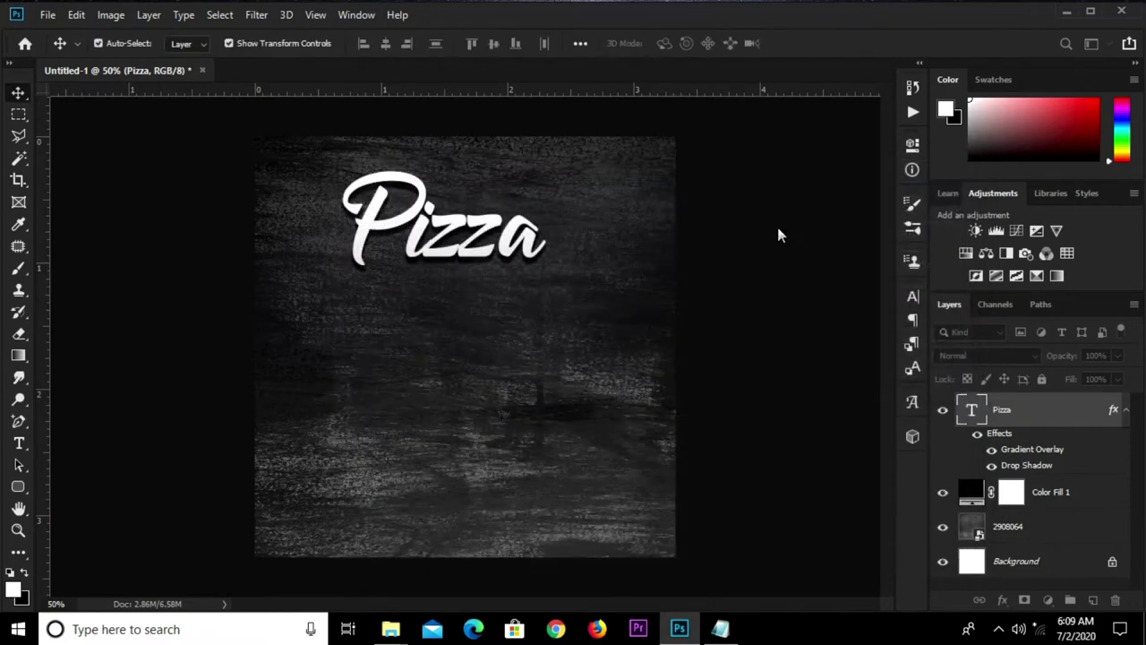
Centre the Pizza title horizontally on the canvas.
left_click(465, 238)
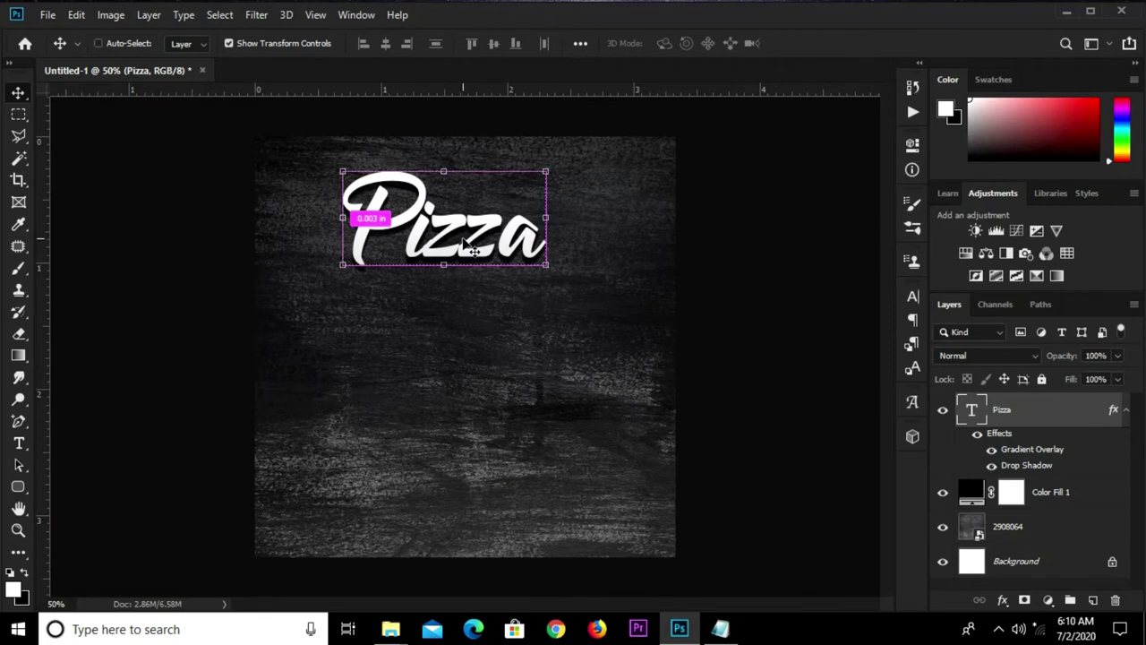
key("ctrl+a")
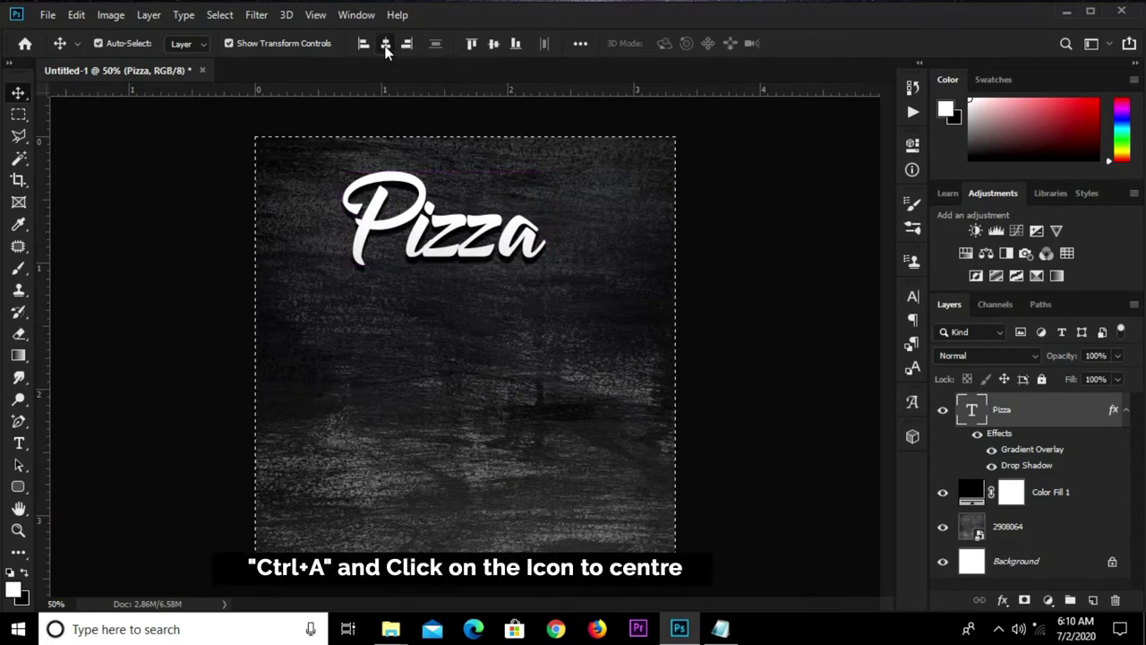
left_click(385, 44)
key("ctrl+d")
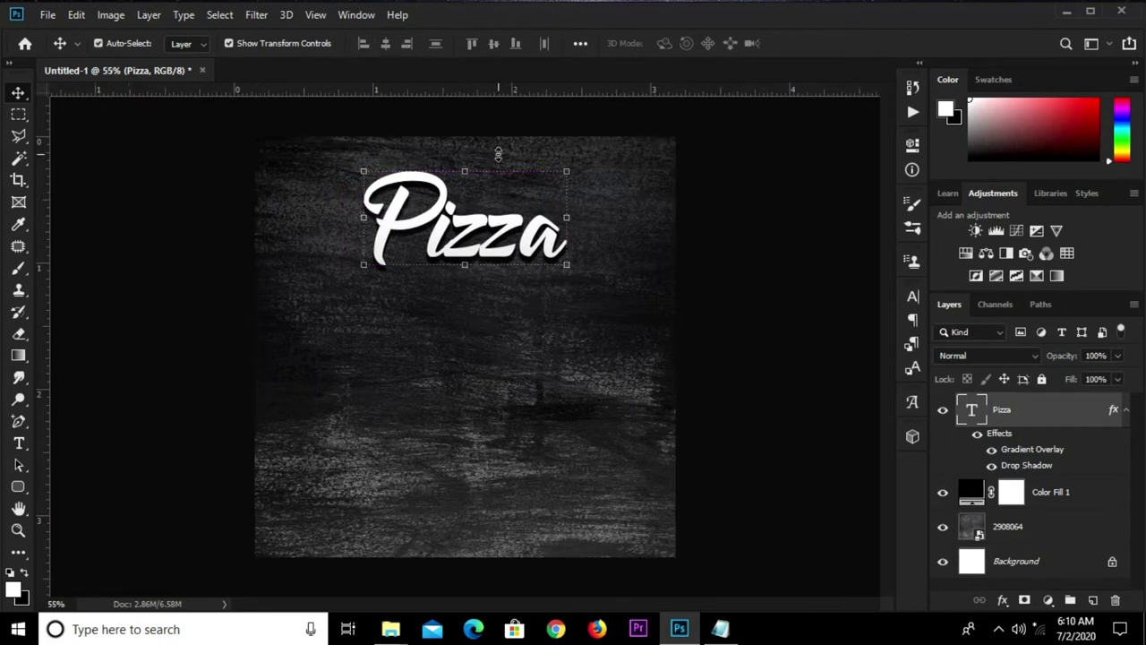
key("ctrl+plus")
Draw a white rounded bar above 'zza' and shorten it to 221 × 40 px.
left_click(18, 486)
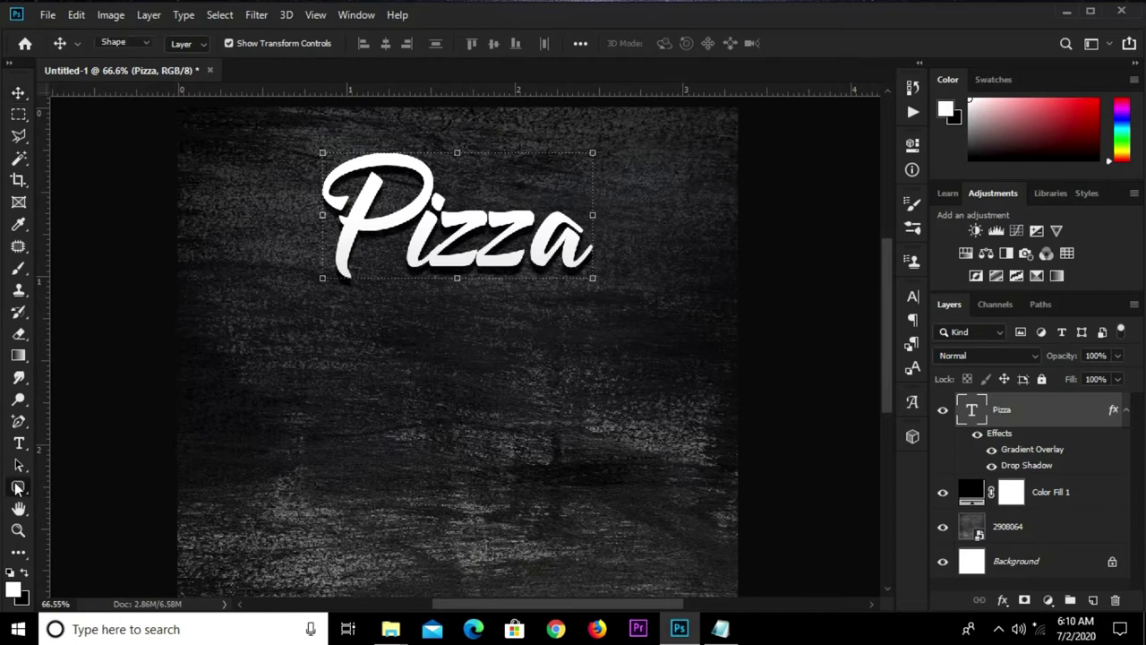
right_click(18, 486)
left_click(80, 491)
right_click(16, 486)
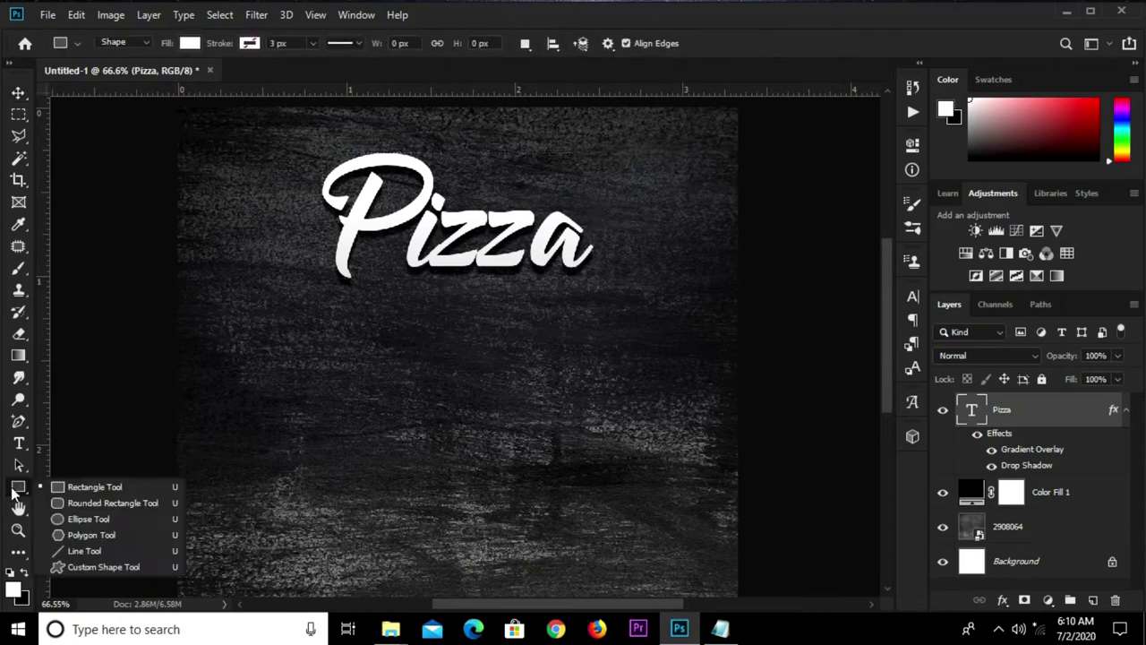
left_click(63, 501)
left_click_drag(453, 179, 576, 208)
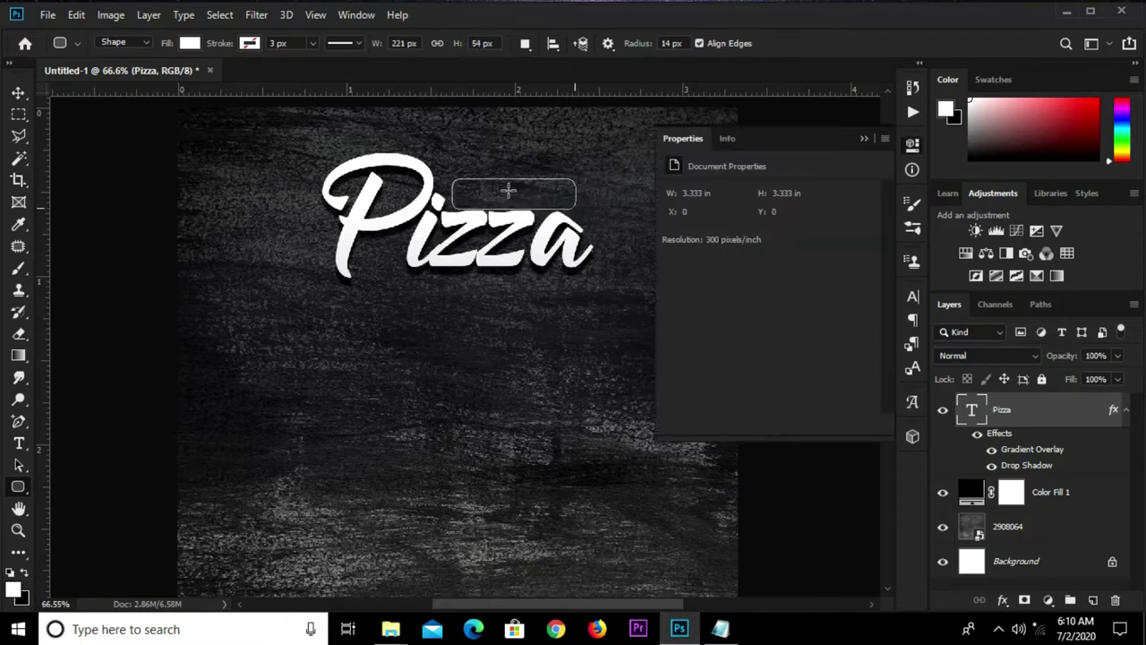
key("v")
left_click_drag(511, 208, 513, 203)
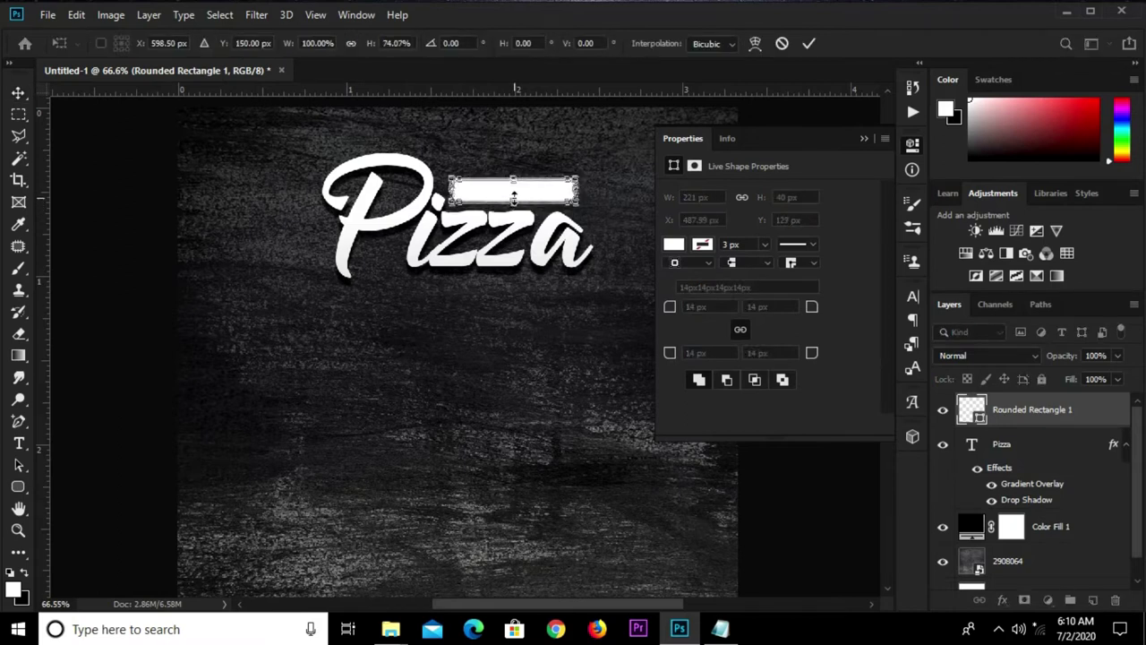
left_click(808, 45)
Reselect the white rounded bar and bring the pizza notes to the front.
left_click(494, 308)
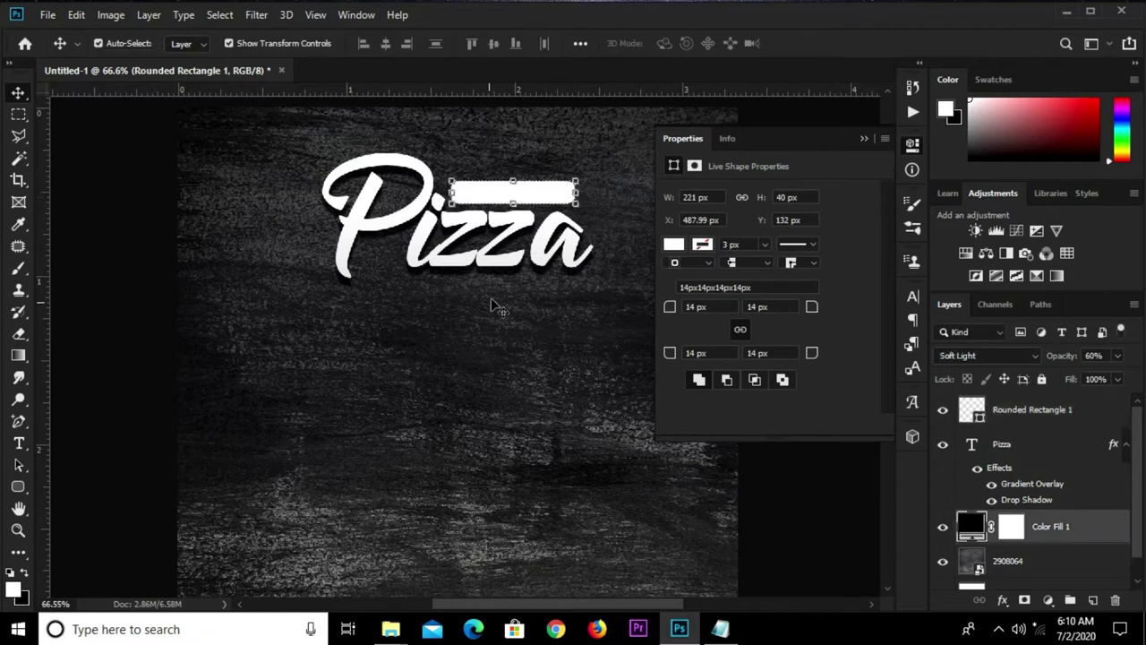
left_click(548, 195)
left_click(678, 565)
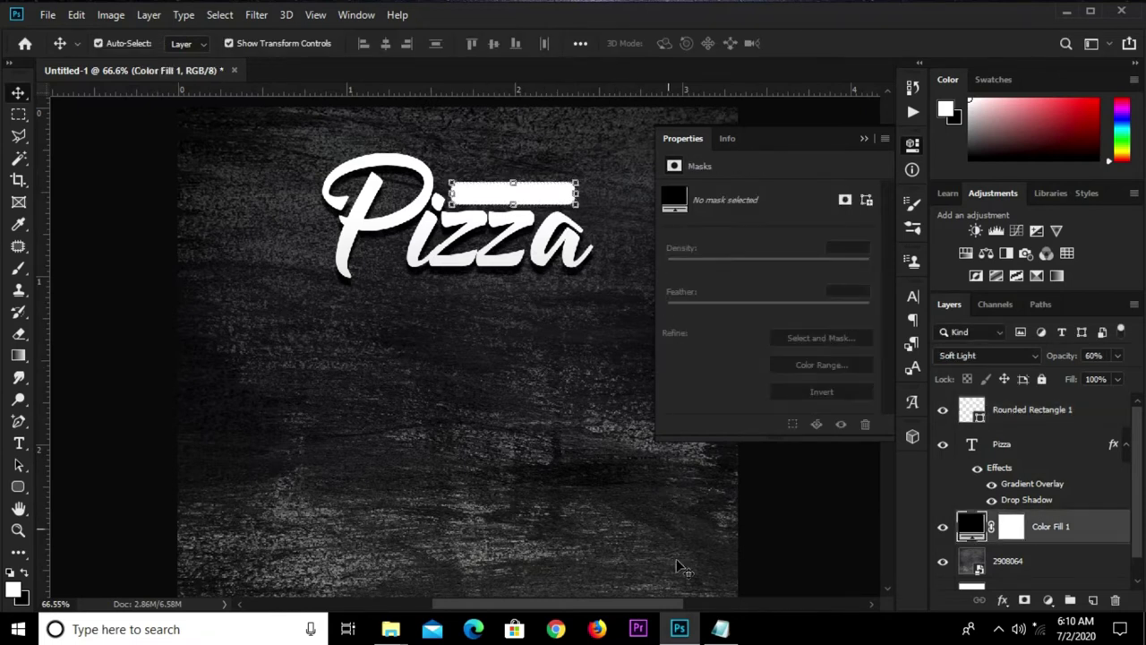
left_click(719, 629)
Select and copy the word 'Delicious' from the pizza notes.
left_click_drag(298, 245, 215, 249)
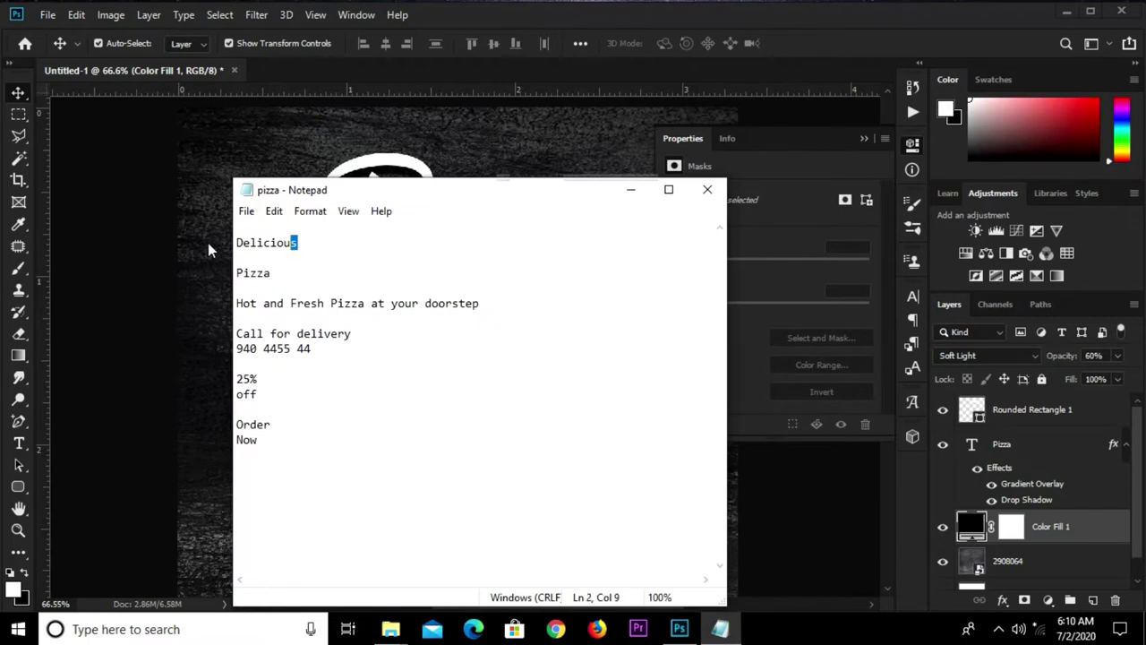
left_click(222, 249)
left_click(730, 630)
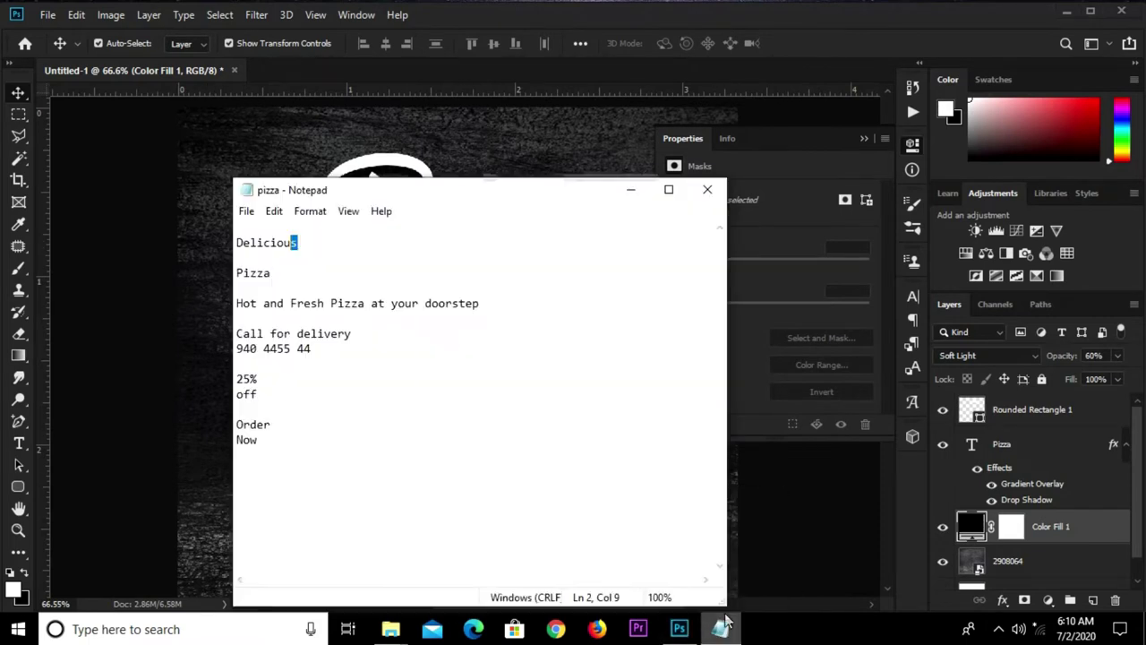
left_click_drag(273, 243, 233, 242)
left_click(304, 243)
right_click(255, 252)
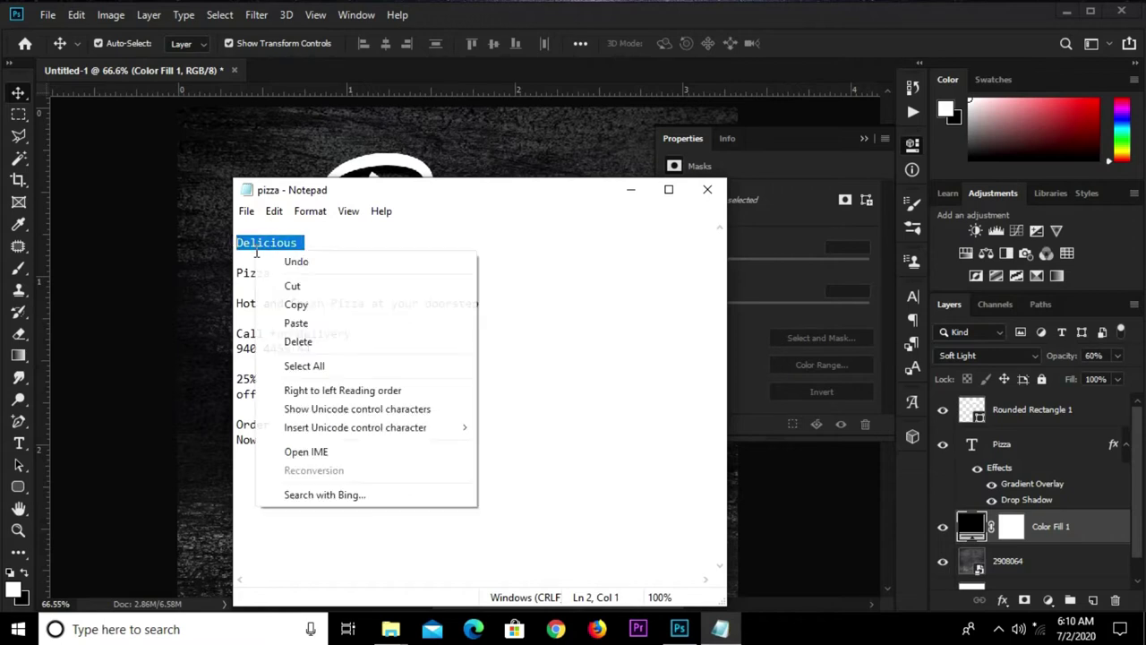
left_click(295, 302)
Add 'Delicious' as a new text layer below the title, sized 9 pt.
left_click(109, 313)
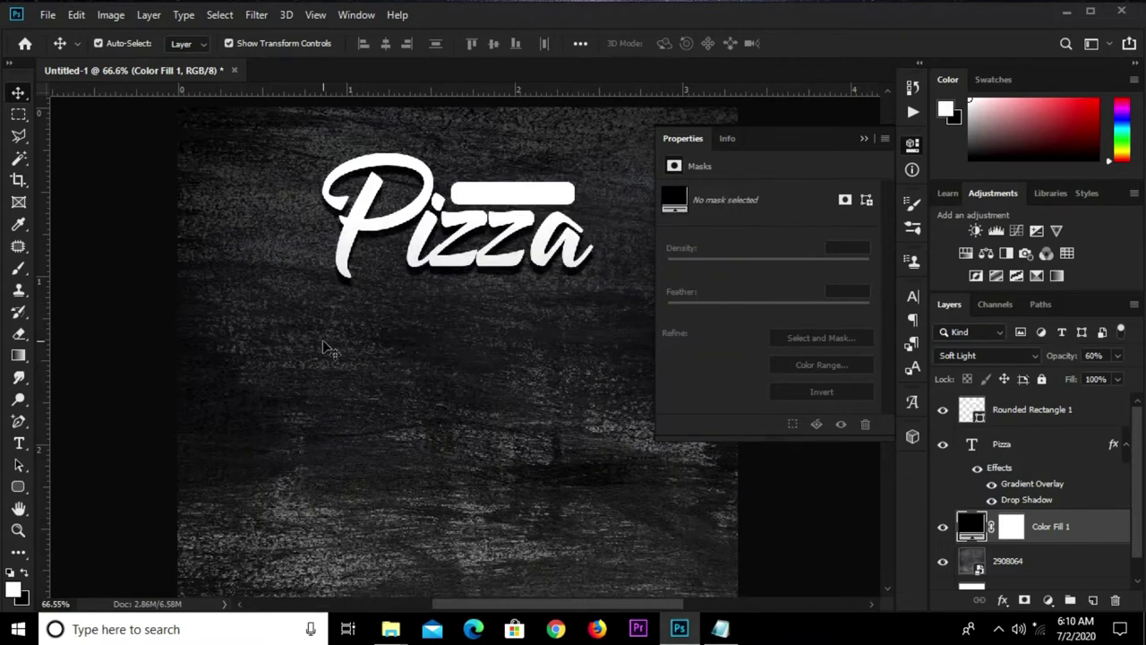
left_click(863, 140)
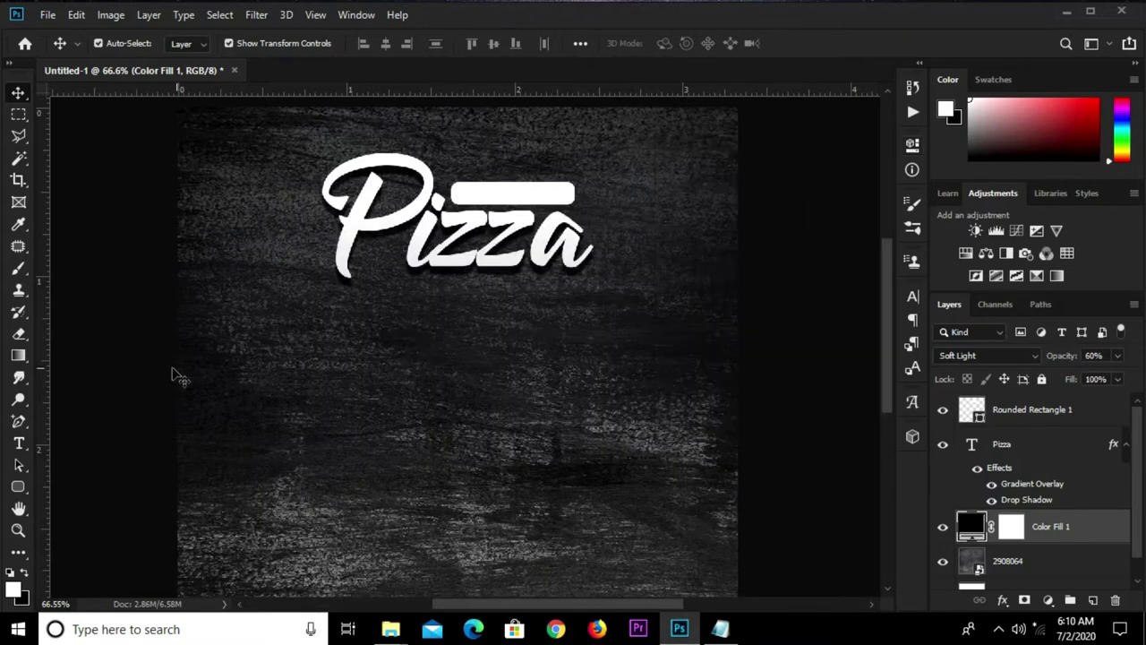
left_click(19, 443)
left_click(330, 403)
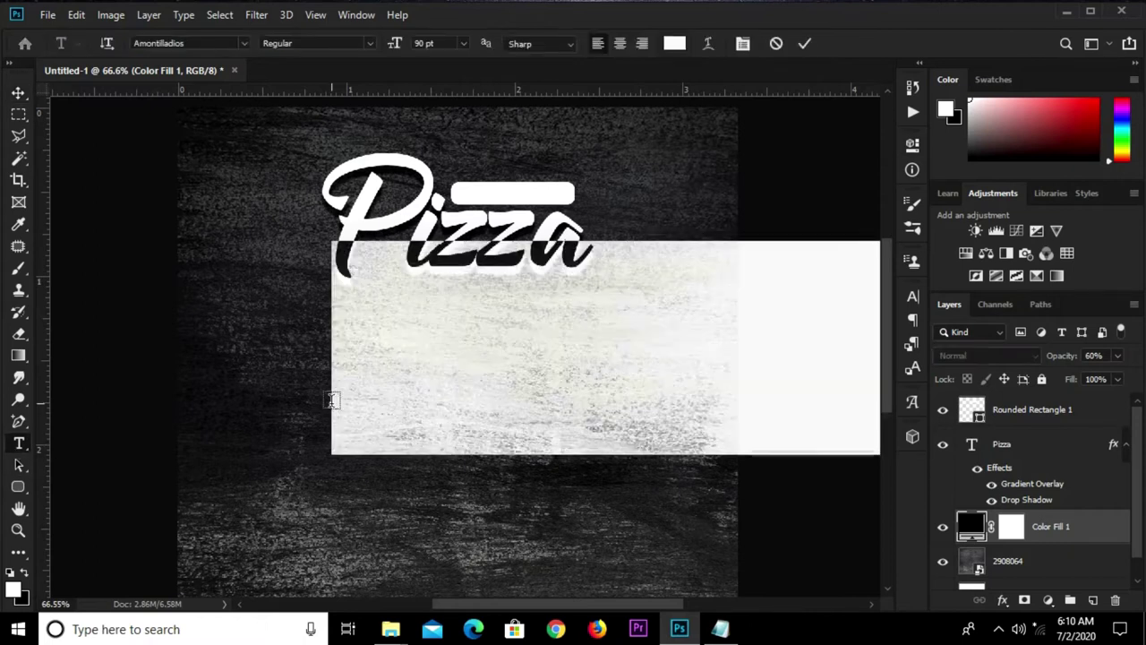
type("Delicious")
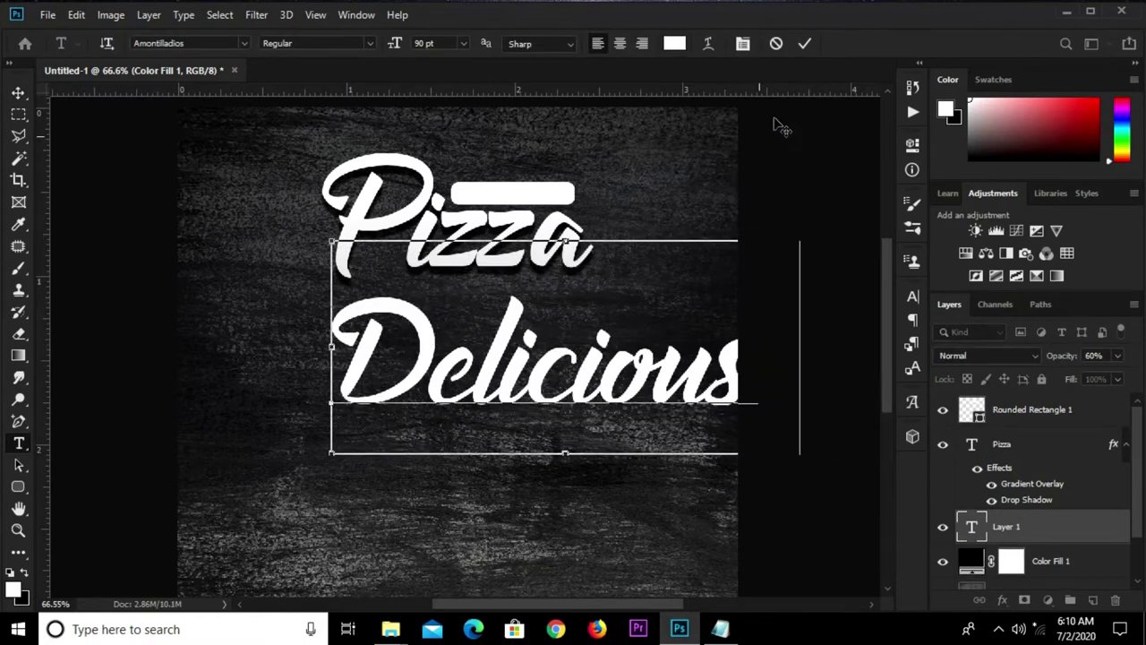
left_click(804, 47)
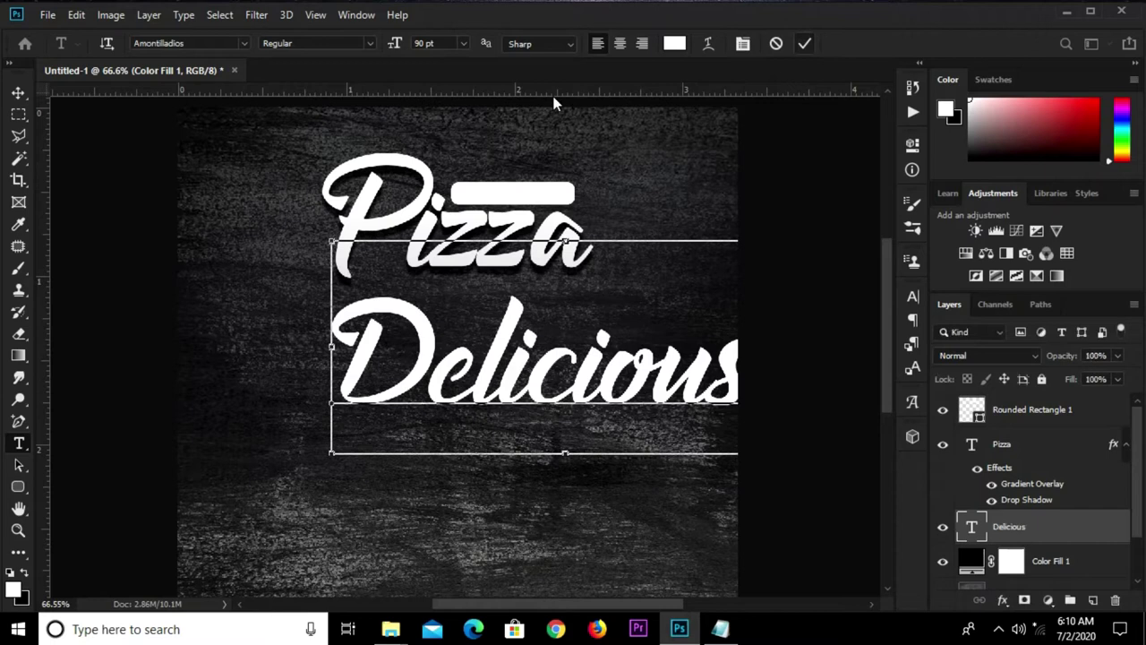
left_click(464, 45)
left_click(443, 106)
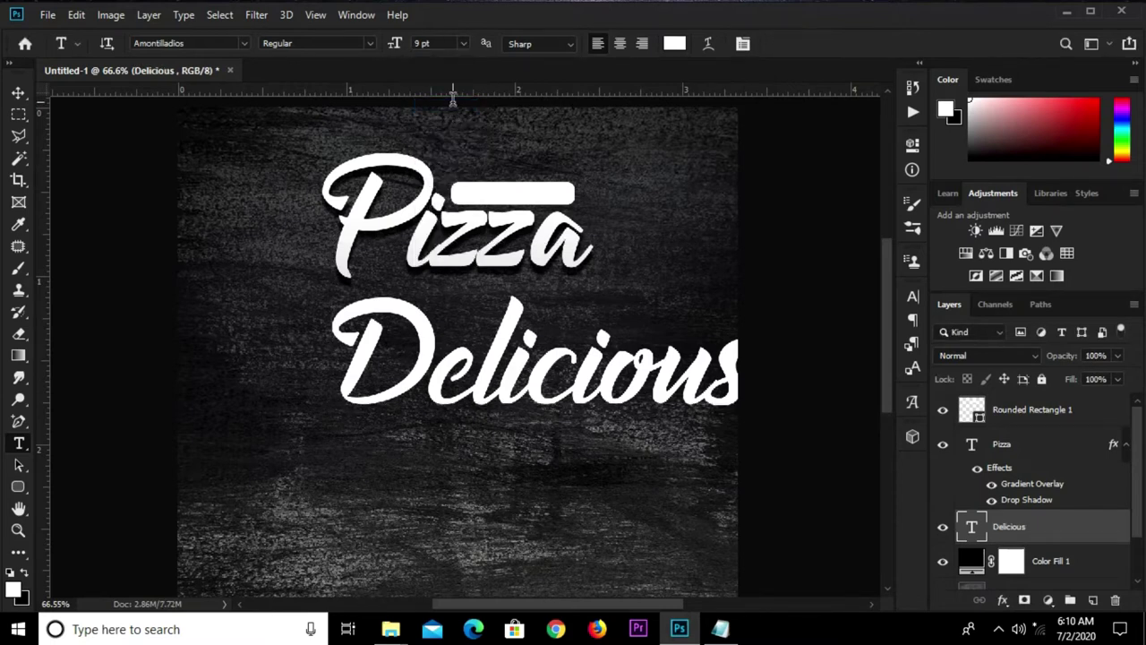
Set Delicious to Raleway Bold and move it onto the white bar, layered above it.
left_click(230, 45)
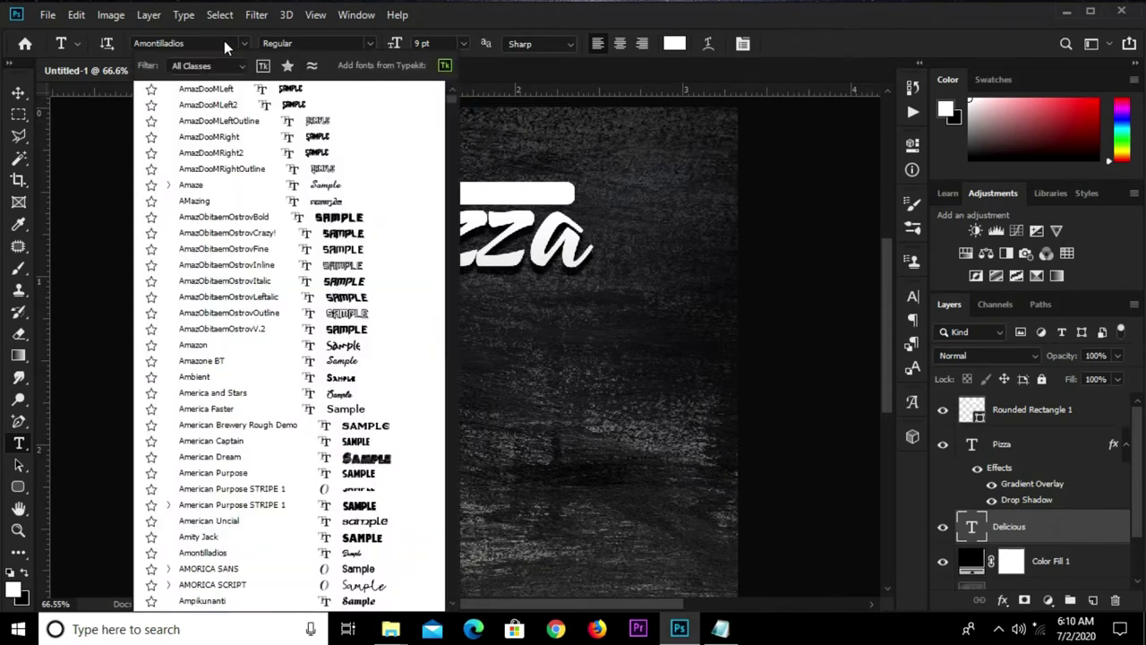
type("r")
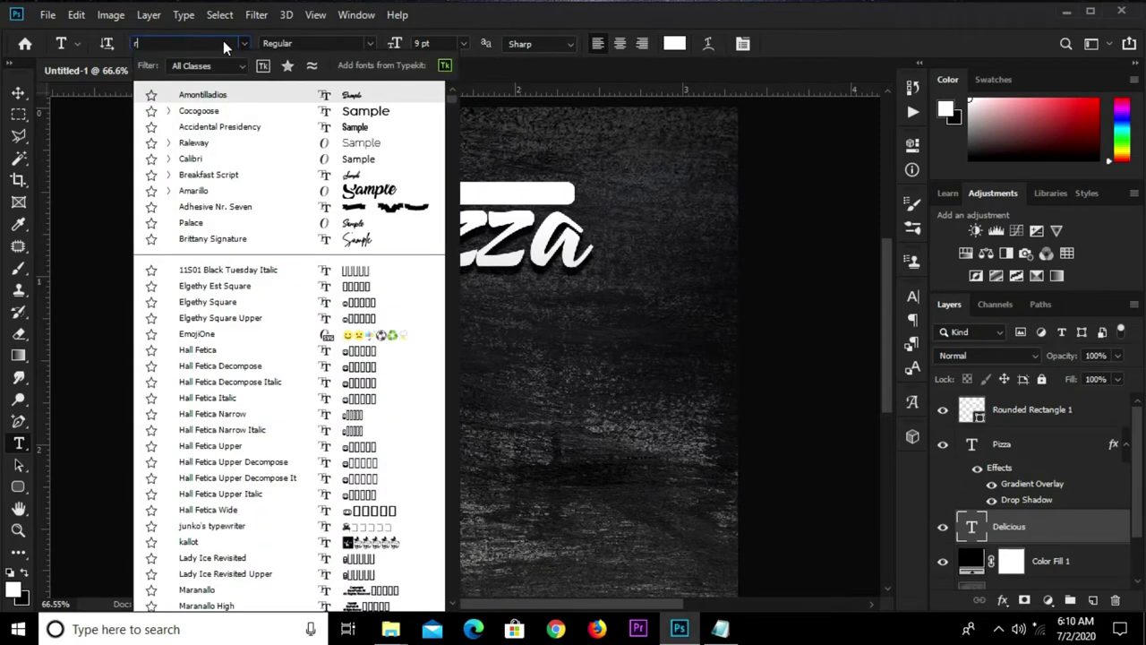
type("ale")
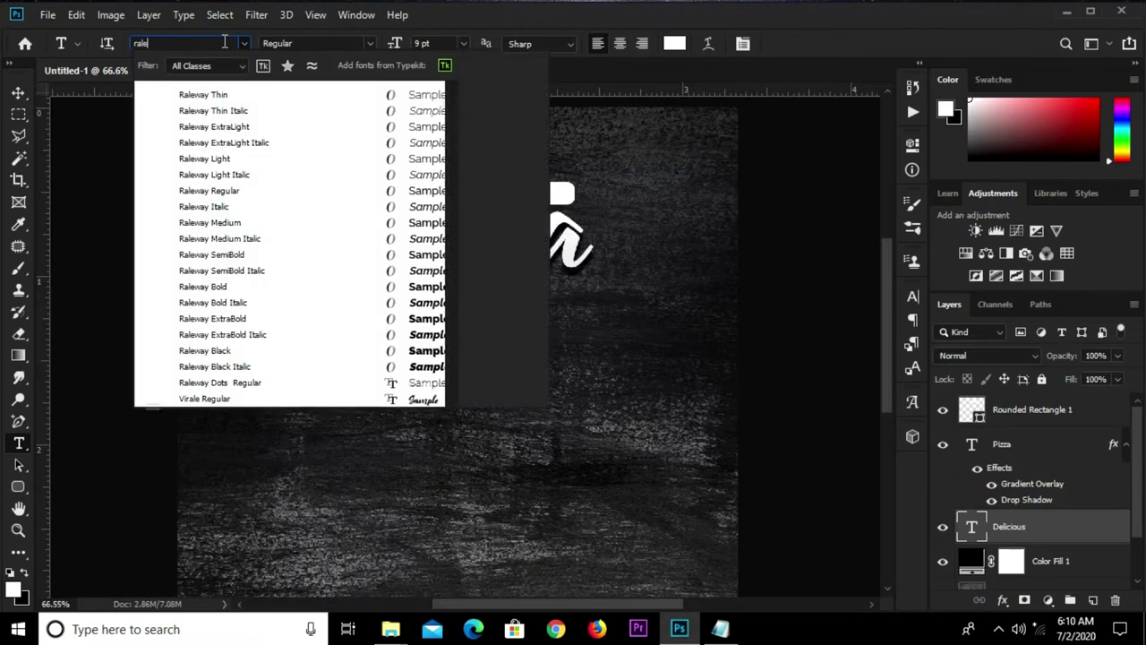
key("Down")
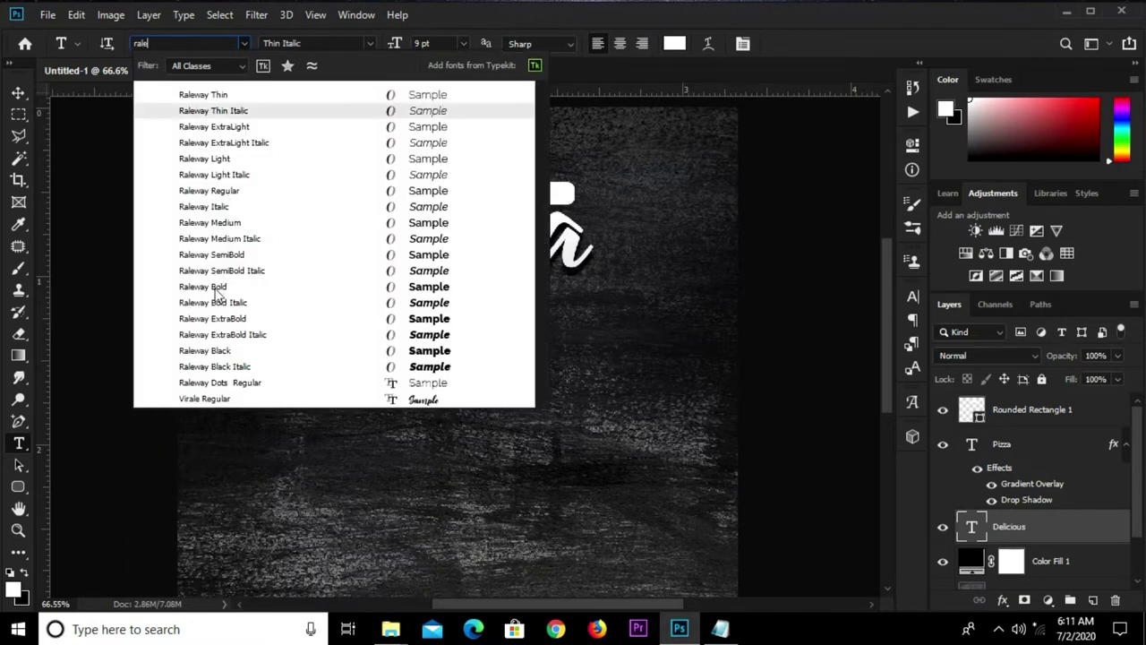
left_click(217, 289)
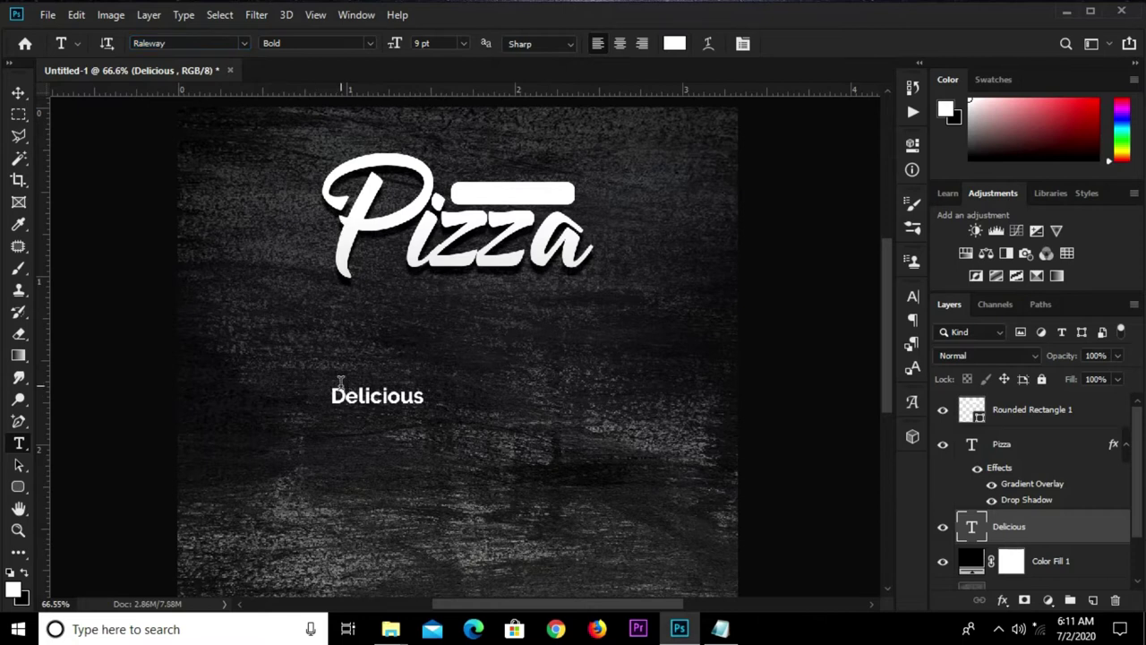
key("v")
mouse_move(389, 400)
left_mouse_down()
mouse_move(557, 160)
mouse_move(524, 197)
left_mouse_up()
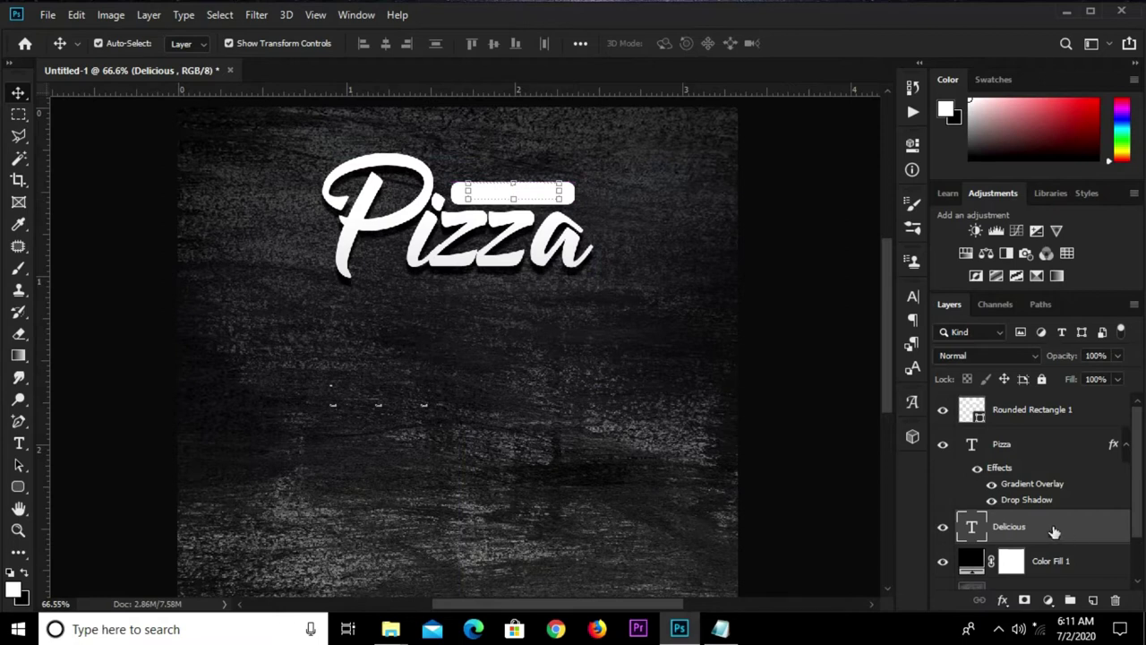
left_click_drag(1054, 531, 1038, 410)
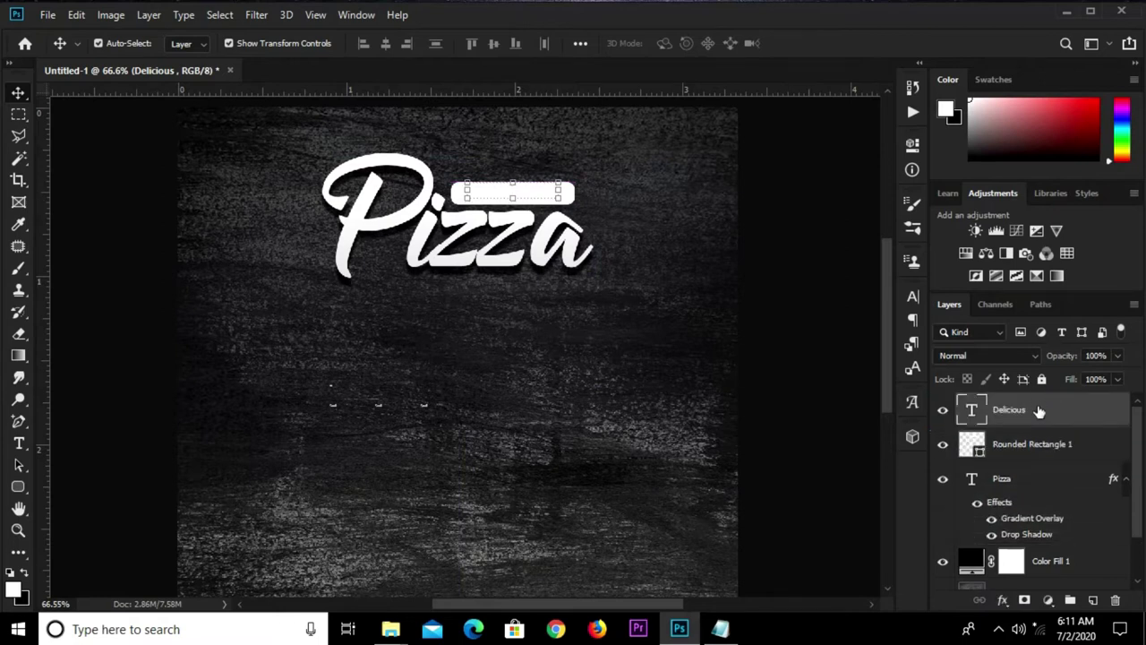
Colour the Delicious text near-black.
left_click(913, 298)
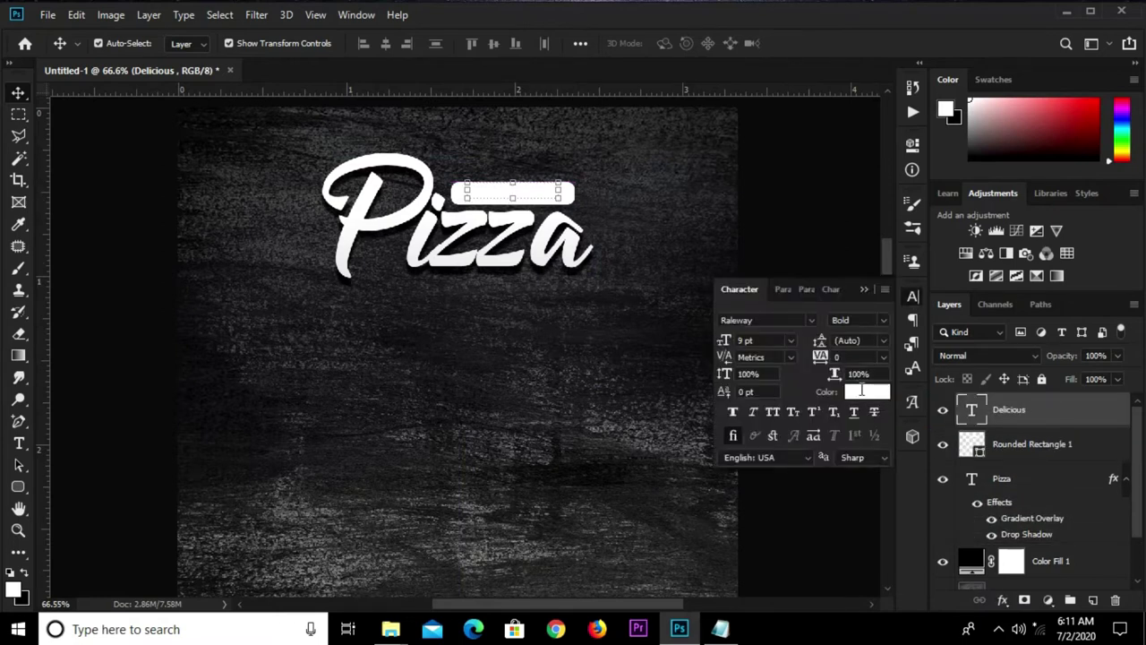
left_click(861, 390)
left_click_drag(105, 524, 55, 533)
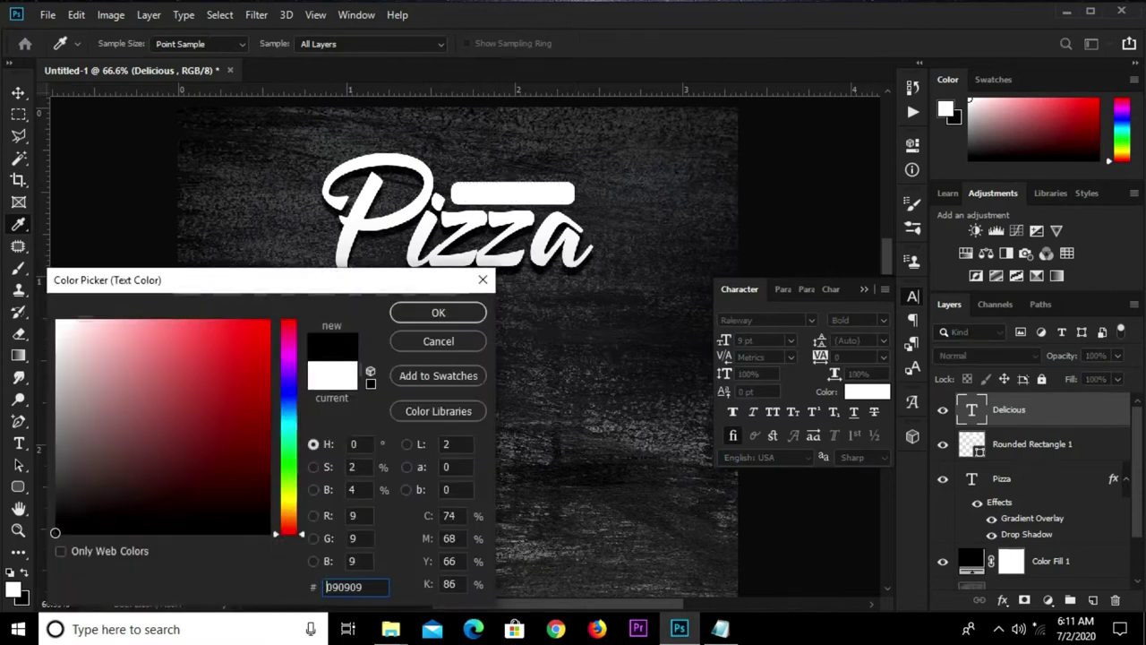
left_click(438, 313)
key("v")
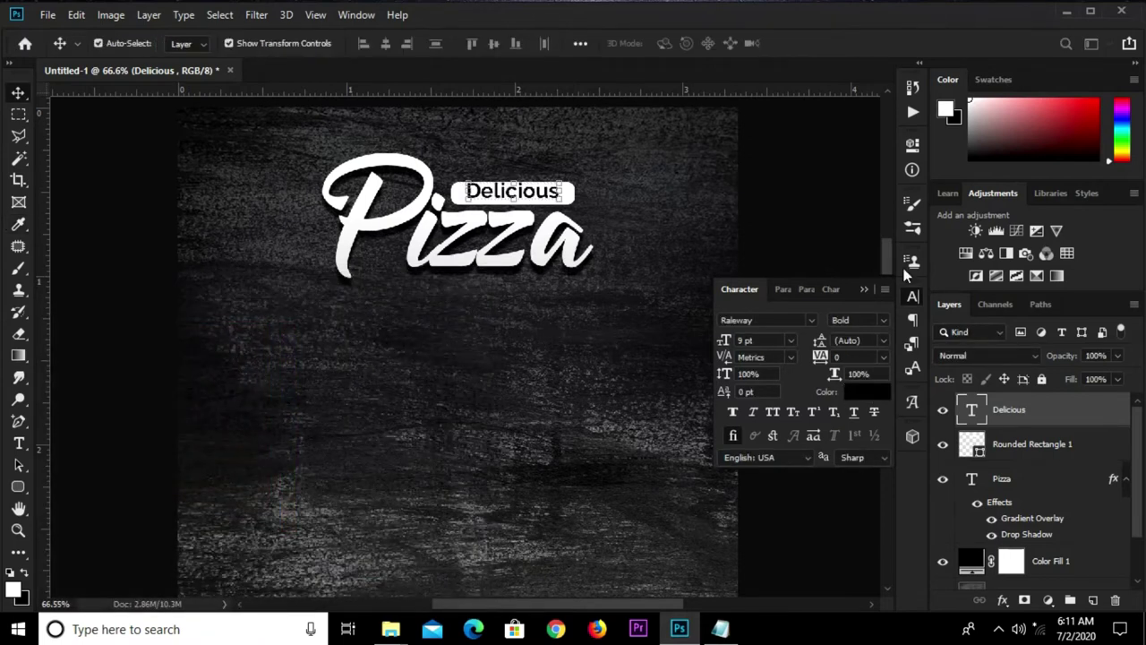
left_click(862, 290)
Nudge Delicious down so it sits centred inside its white badge.
scroll(485, 170, "up", 1, "alt")
key("Down")
key("Down")
key("Down")
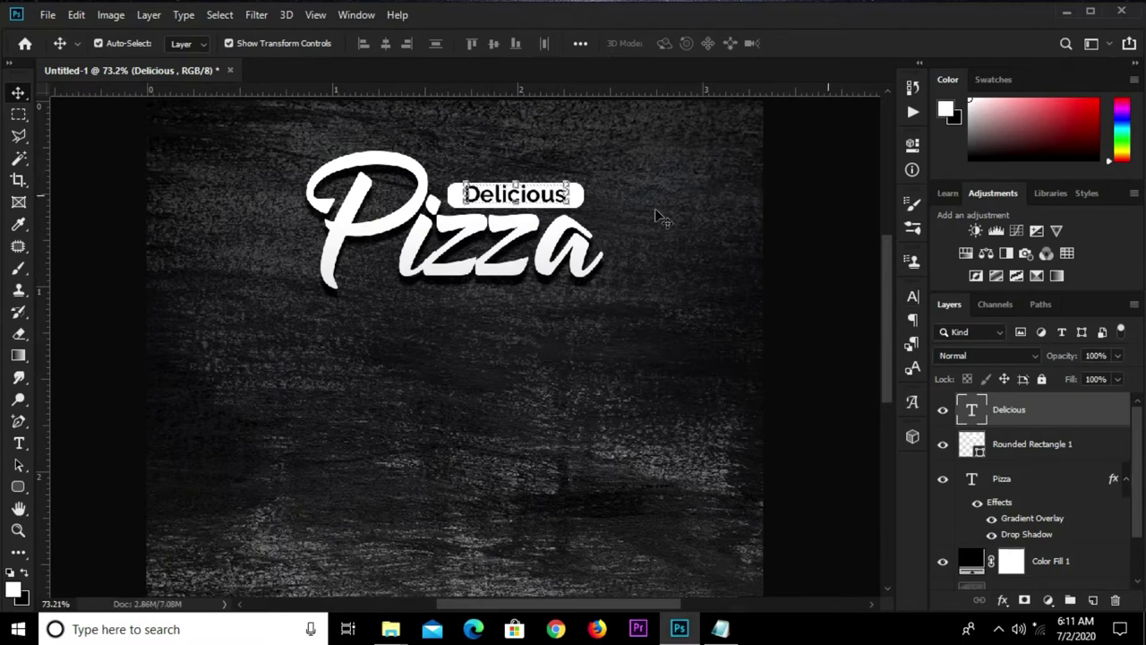
left_click(658, 217)
left_click(519, 201)
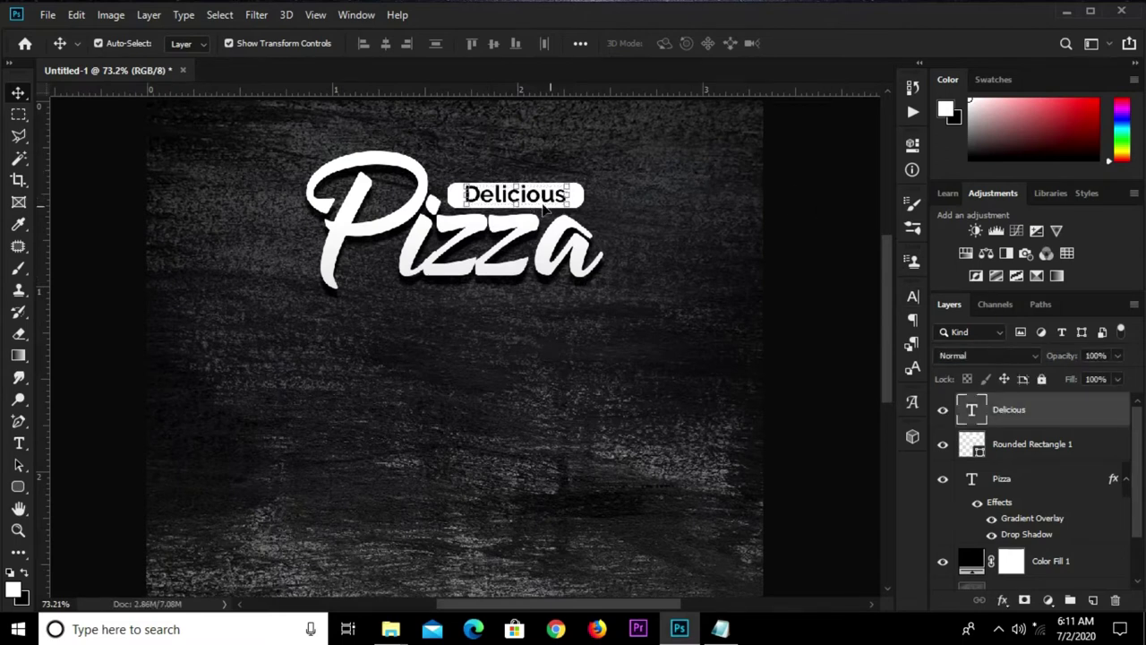
scroll(753, 273, "down", 2)
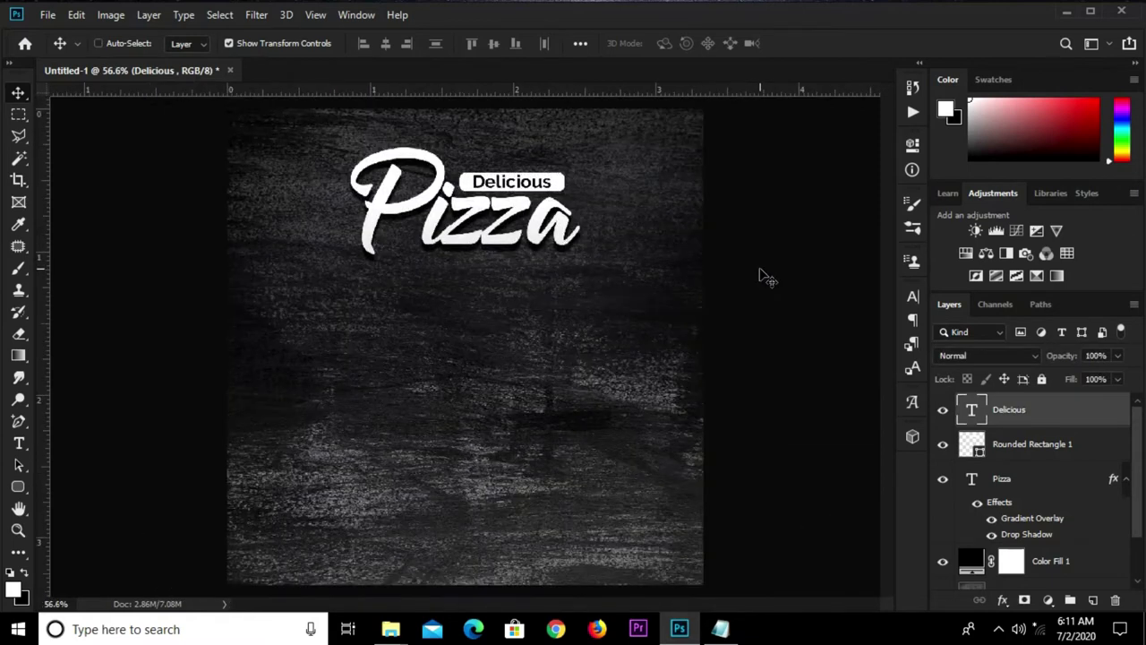
left_click(750, 277, "ctrl")
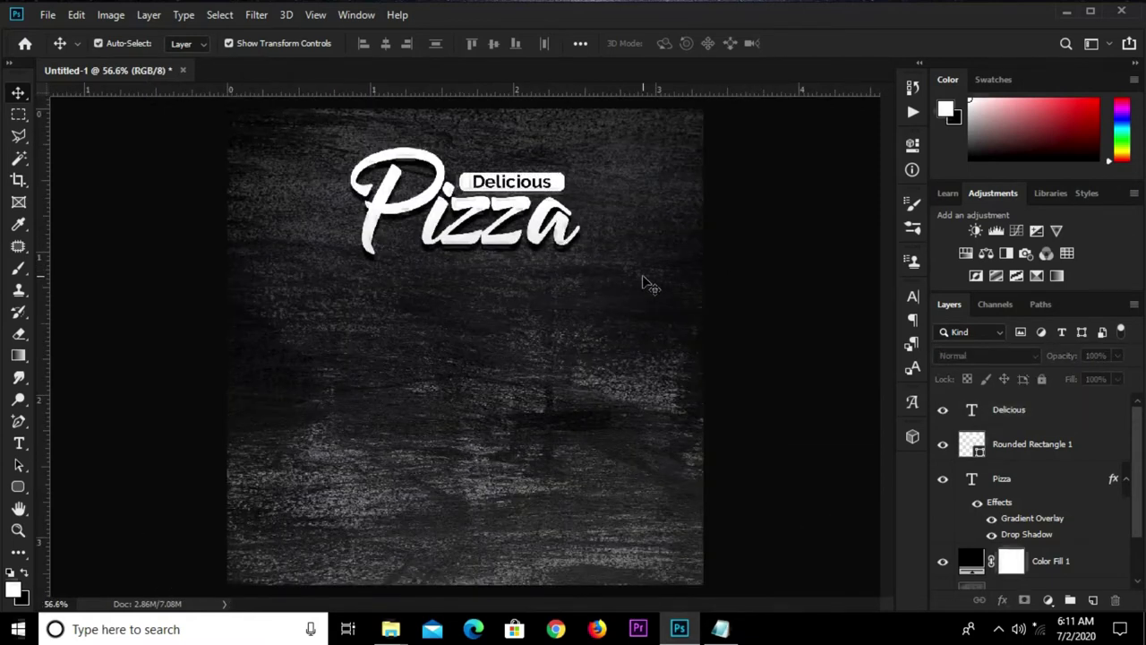
scroll(652, 284, "down", 1)
left_click(18, 486)
right_click(18, 486)
Draw a thin white rectangle below Pizza with 30 px top-left and bottom-right corners.
left_click(80, 480)
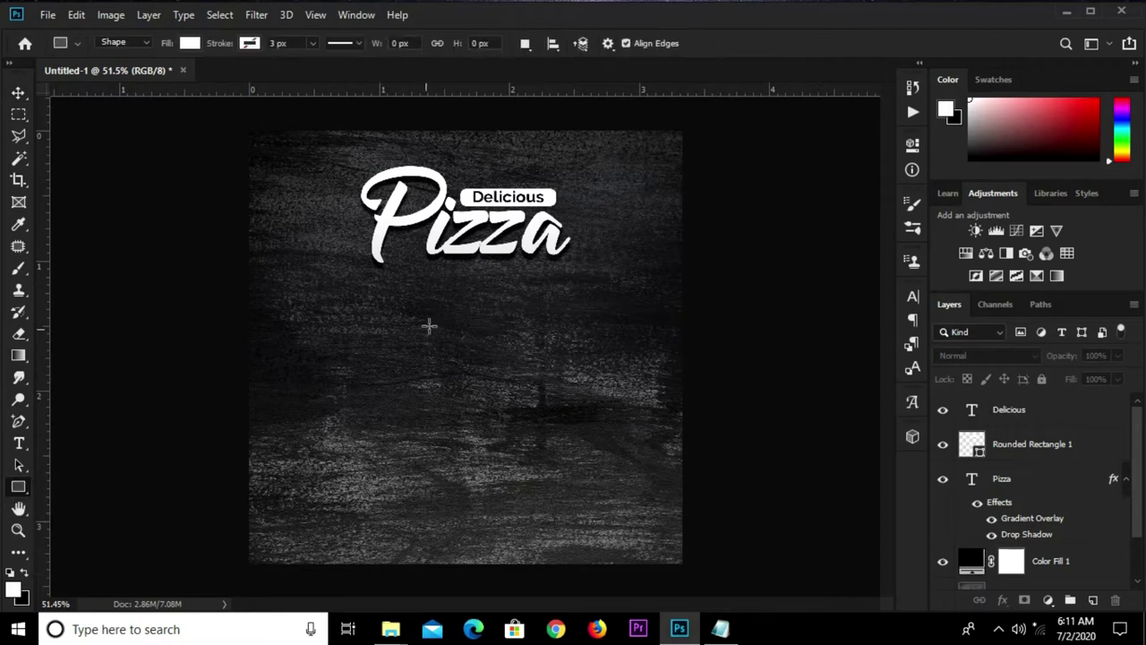
left_click_drag(393, 260, 604, 278)
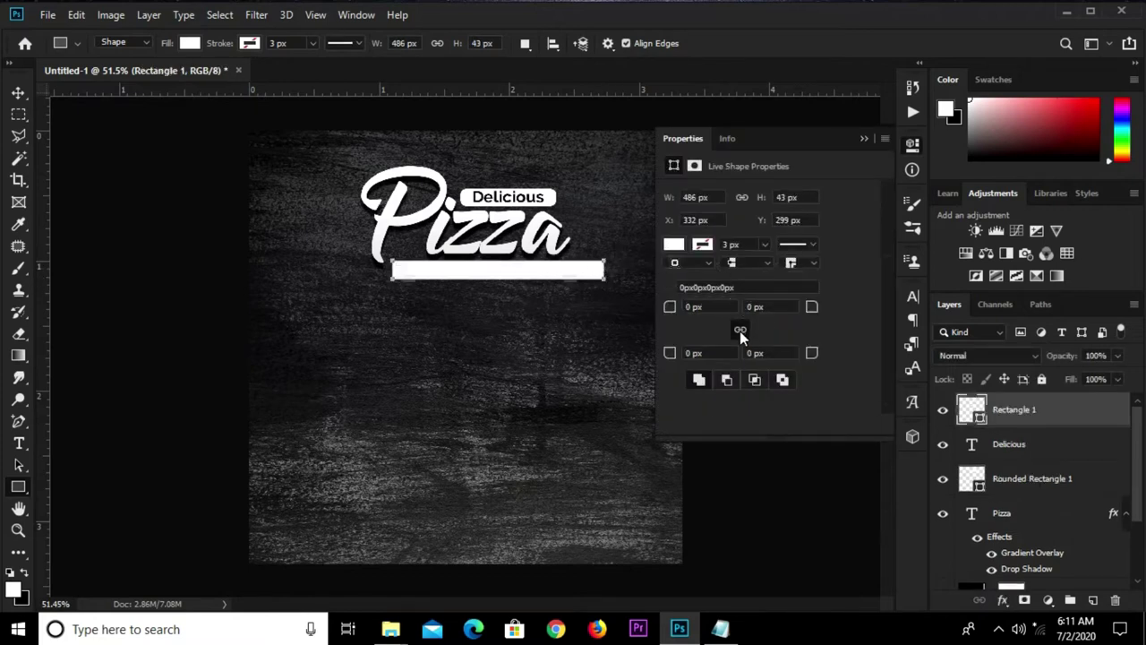
left_click(679, 308)
type("0")
key("Return")
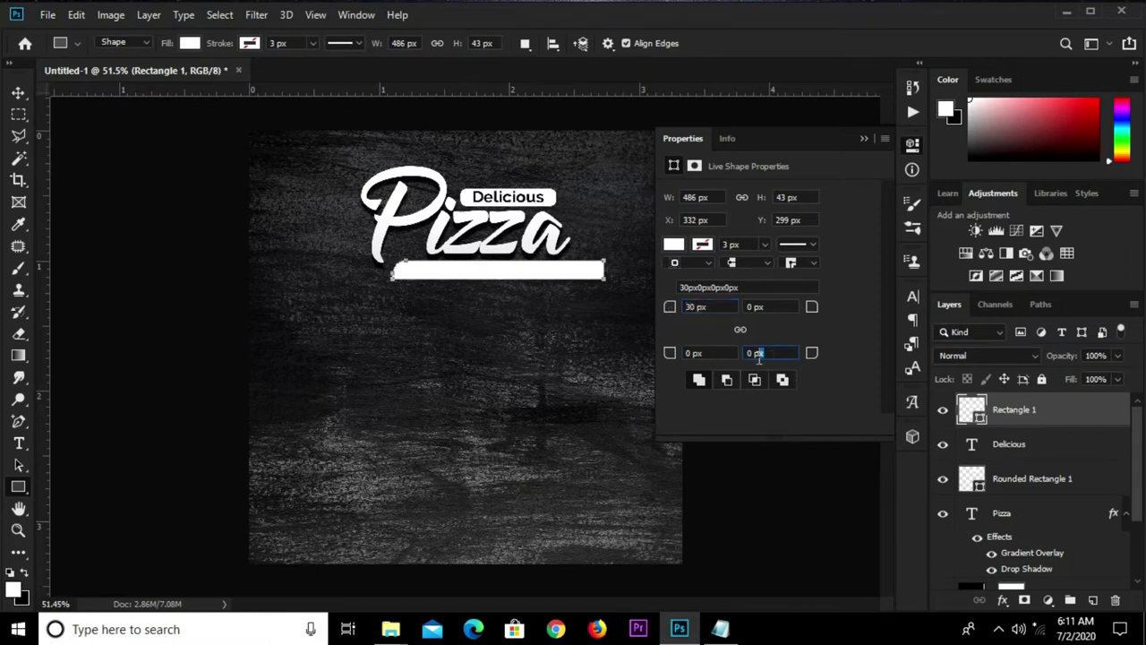
type("30")
key("Return")
left_click(865, 139)
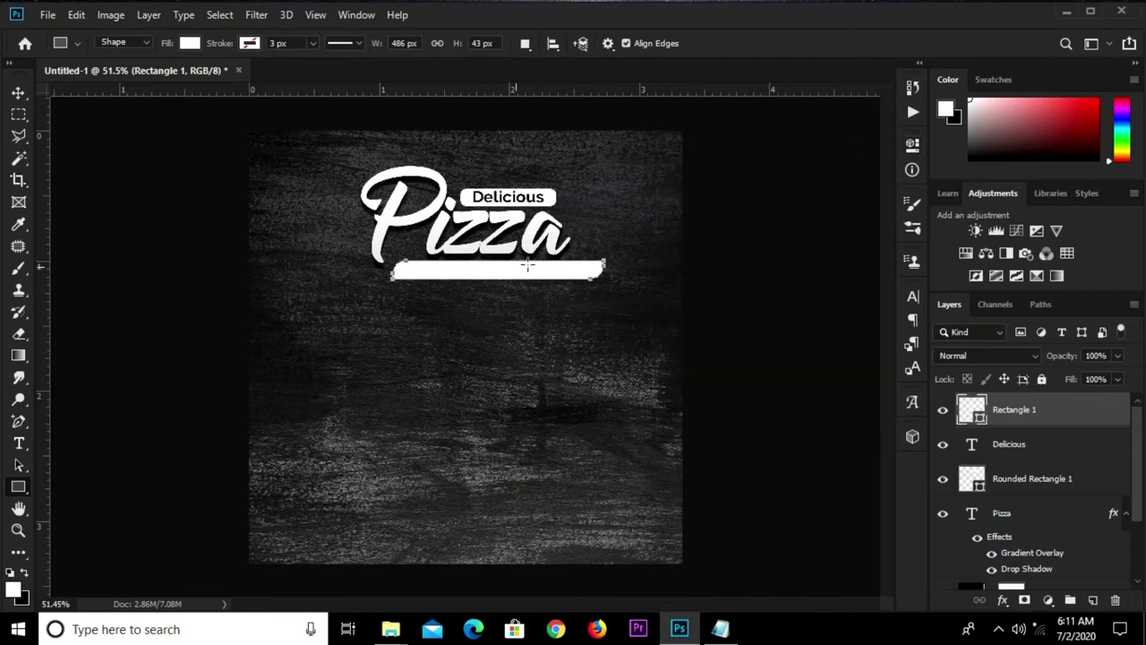
Free Transform the white bar slightly taller and wider.
key("v")
scroll(500, 287, "up", 2)
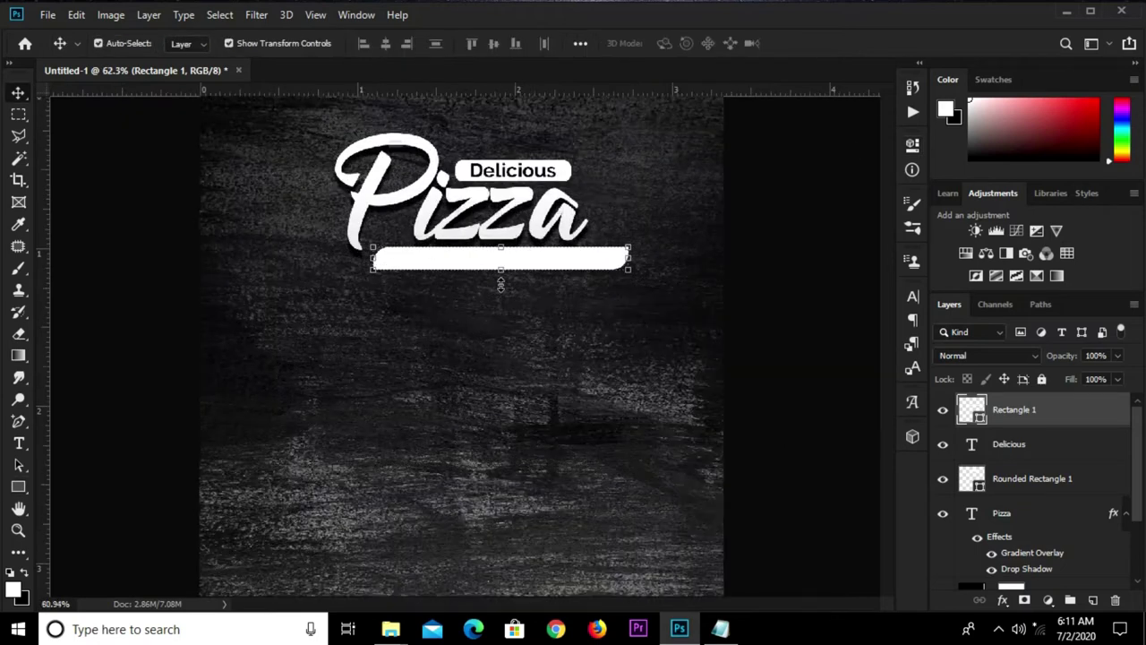
scroll(502, 278, "up", 2)
key("ctrl+t")
left_click_drag(503, 266, 502, 270)
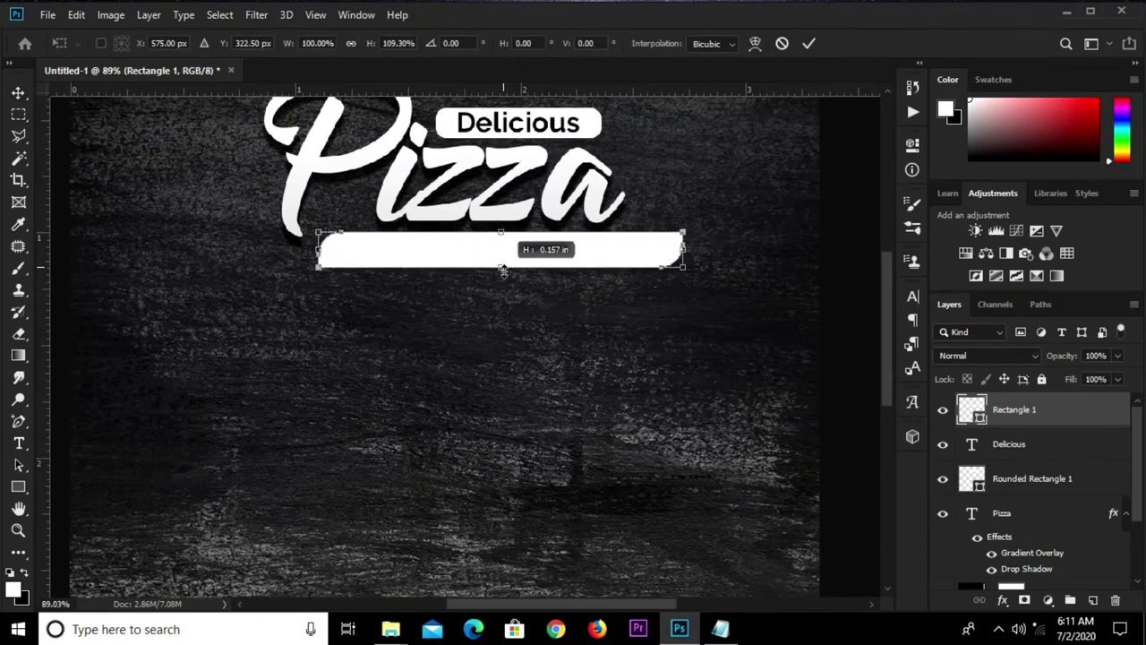
left_click_drag(694, 244, 712, 244)
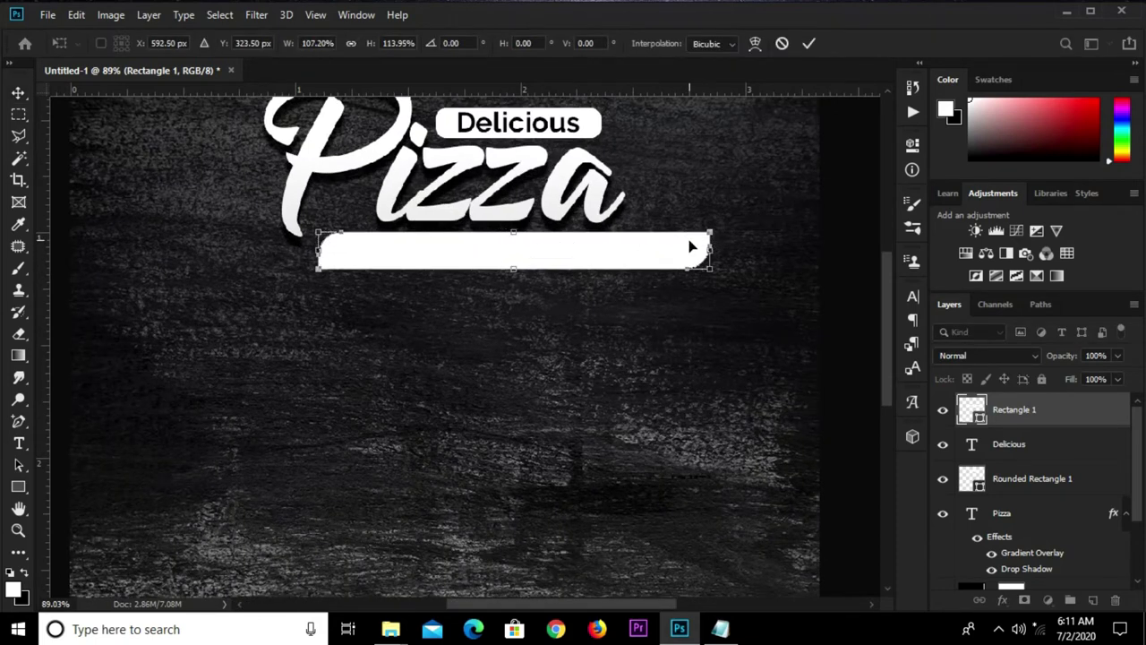
key("Return")
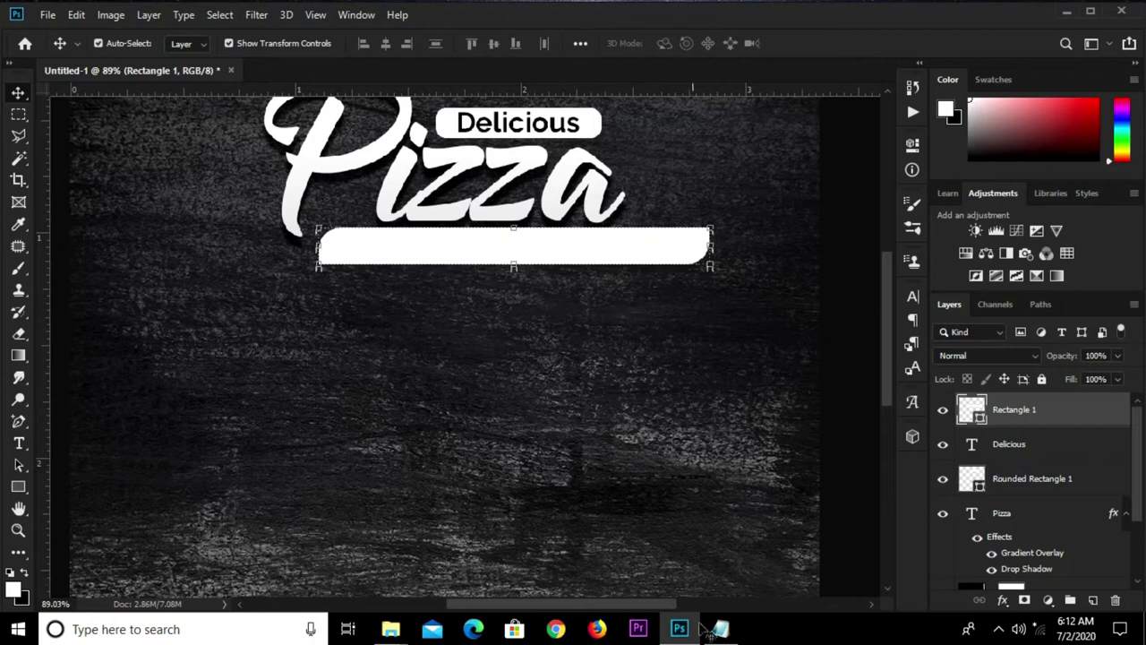
Copy the tagline line from the pizza notes.
left_click(720, 628)
left_click_drag(500, 304, 245, 303)
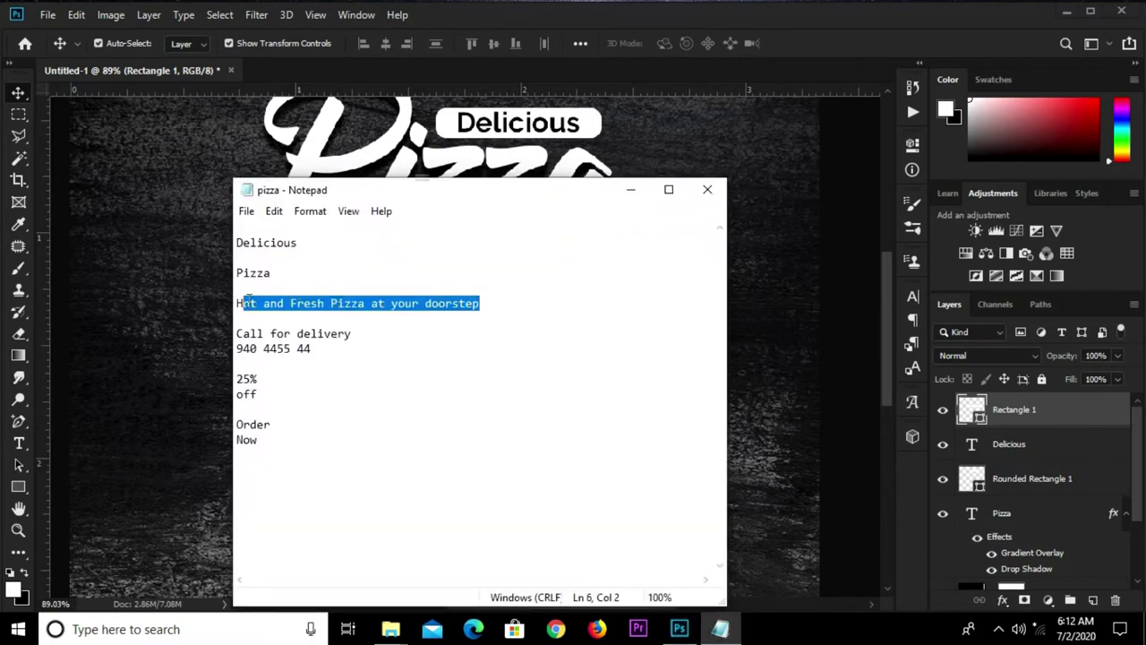
right_click(246, 302)
left_click(249, 355)
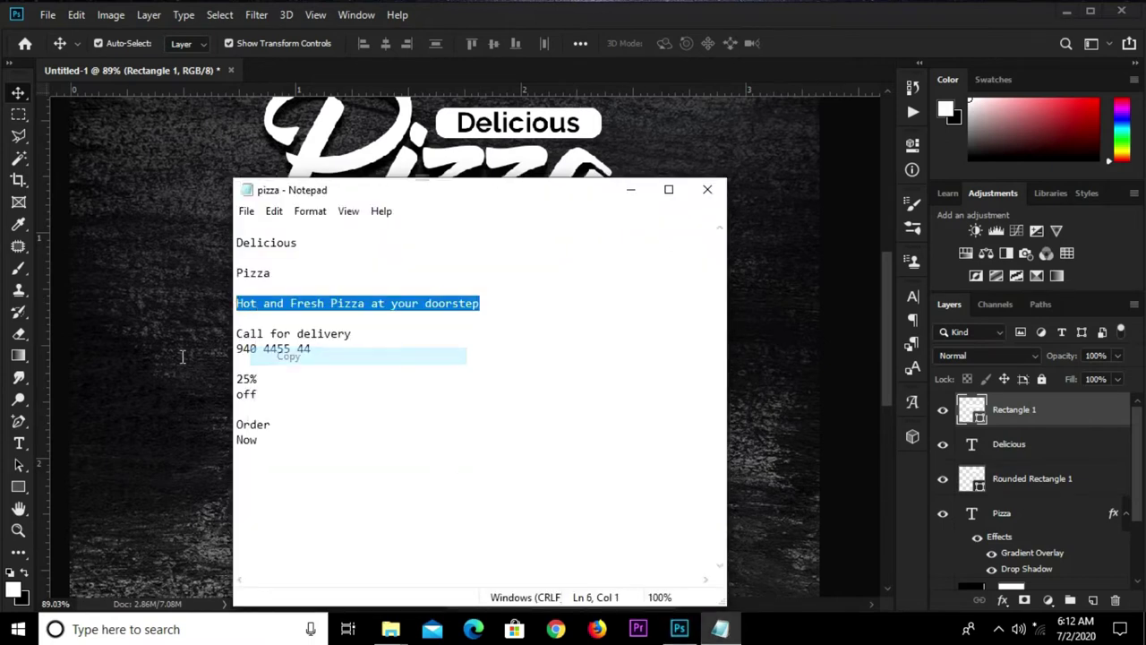
left_click(180, 353)
left_click(530, 127)
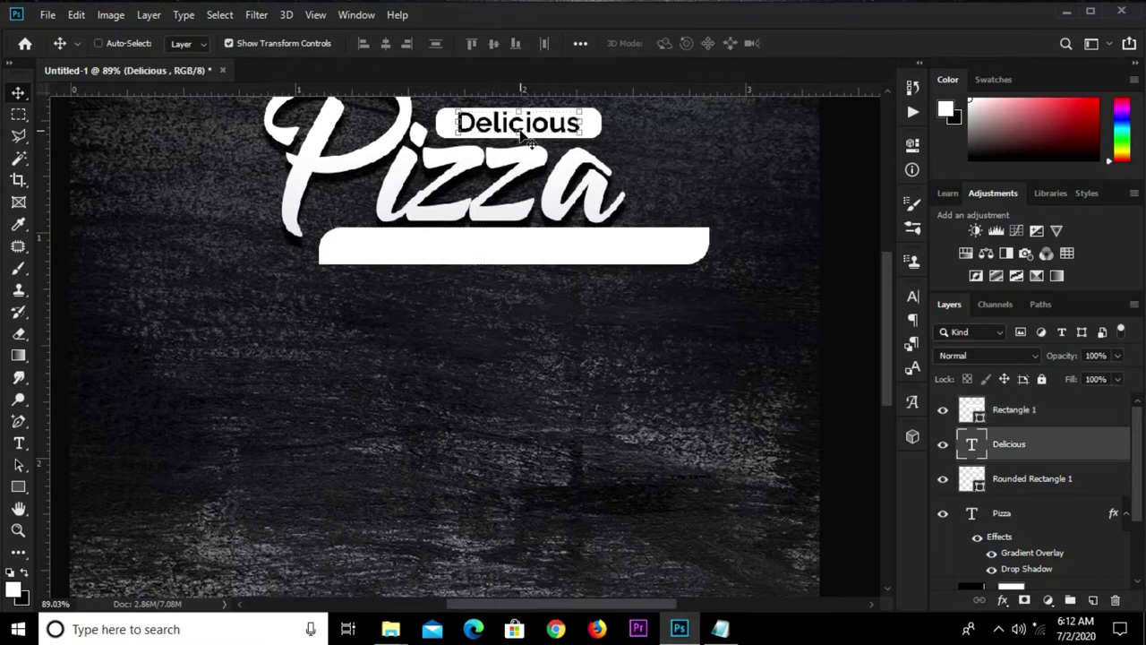
Duplicate Delicious onto the white bar, above it, and replace its text with the tagline 'Hot and Fresh Pizza at your doorstep'.
left_click_drag(537, 127, 529, 248)
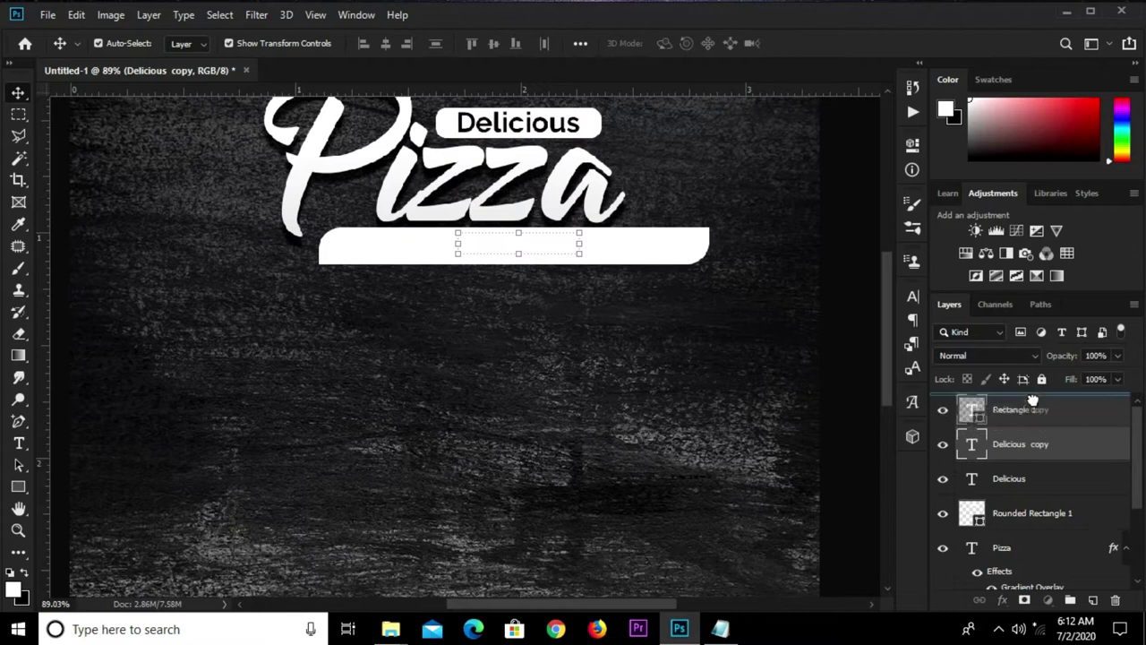
key("ctrl+bracketright")
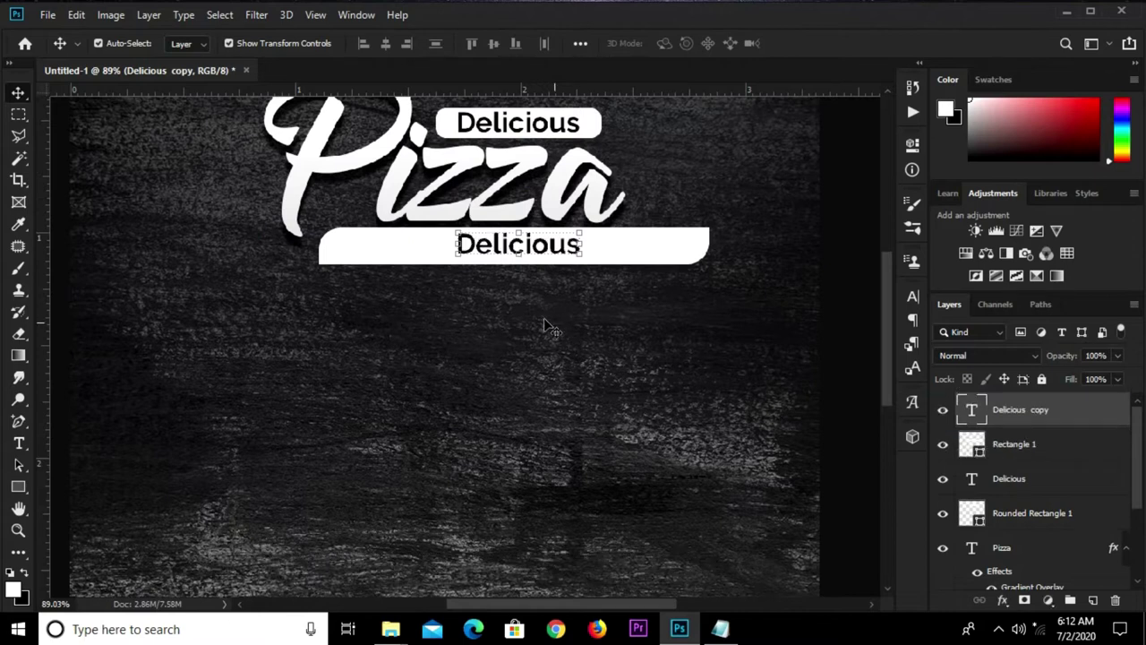
left_click(490, 246)
double_click(484, 246)
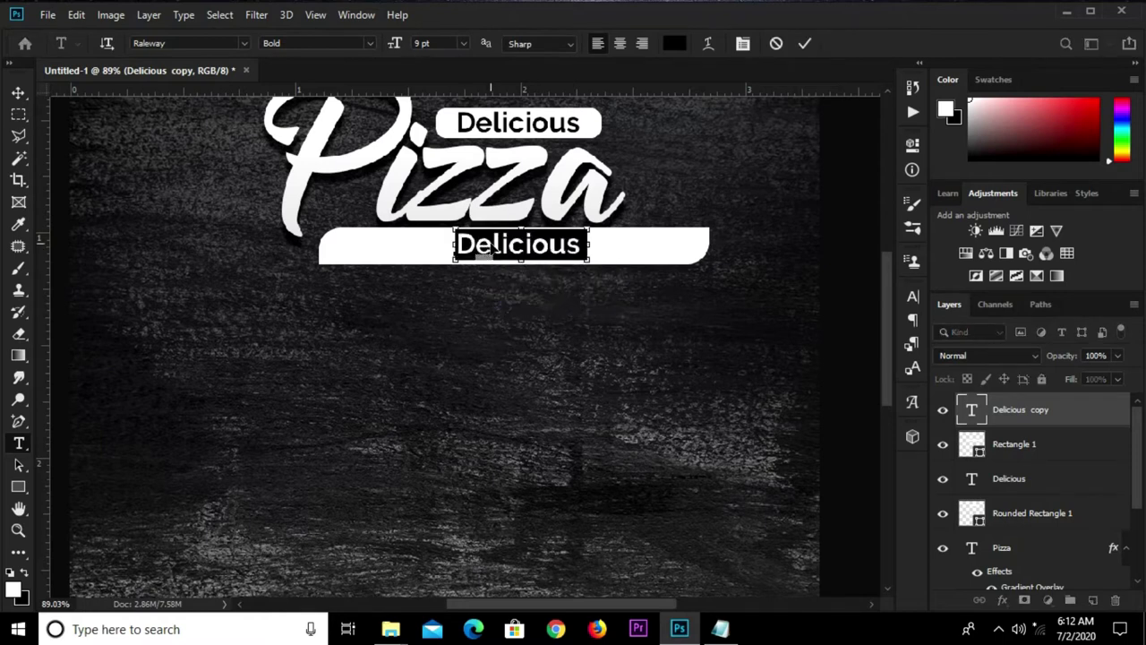
key("ctrl+v")
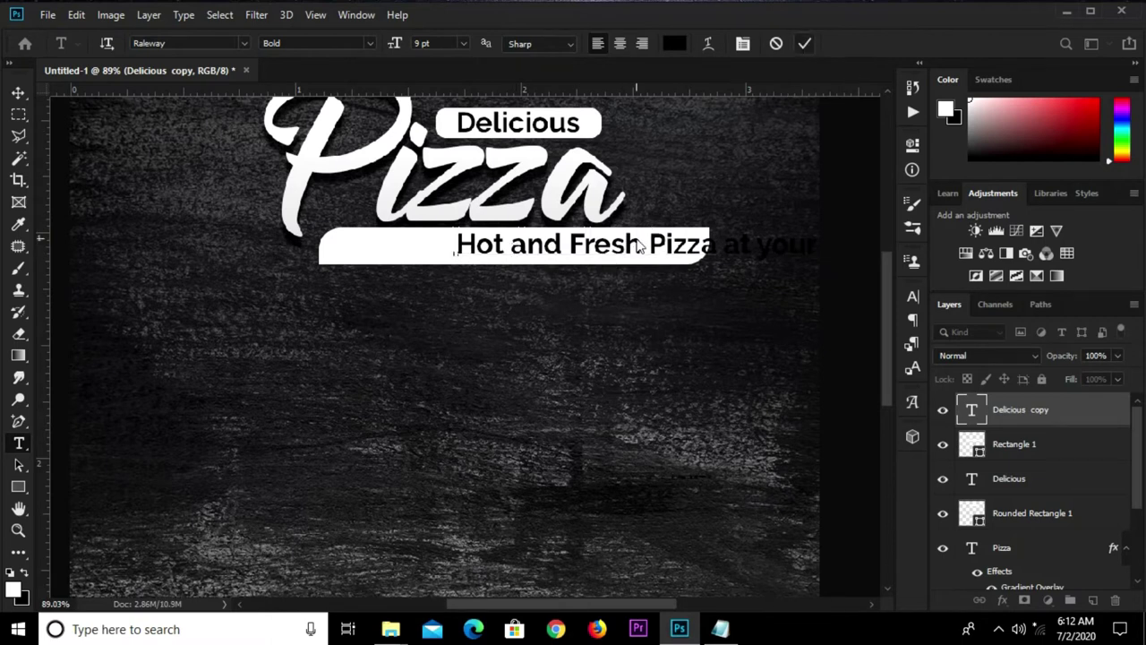
key("ctrl+Return")
Move the tagline left onto the white bar and scale it to fit.
mouse_move(607, 250)
left_mouse_down()
mouse_move(573, 255)
mouse_move(578, 234)
mouse_move(548, 254)
left_mouse_up()
key("ctrl+t")
scroll(582, 234, "up", 2)
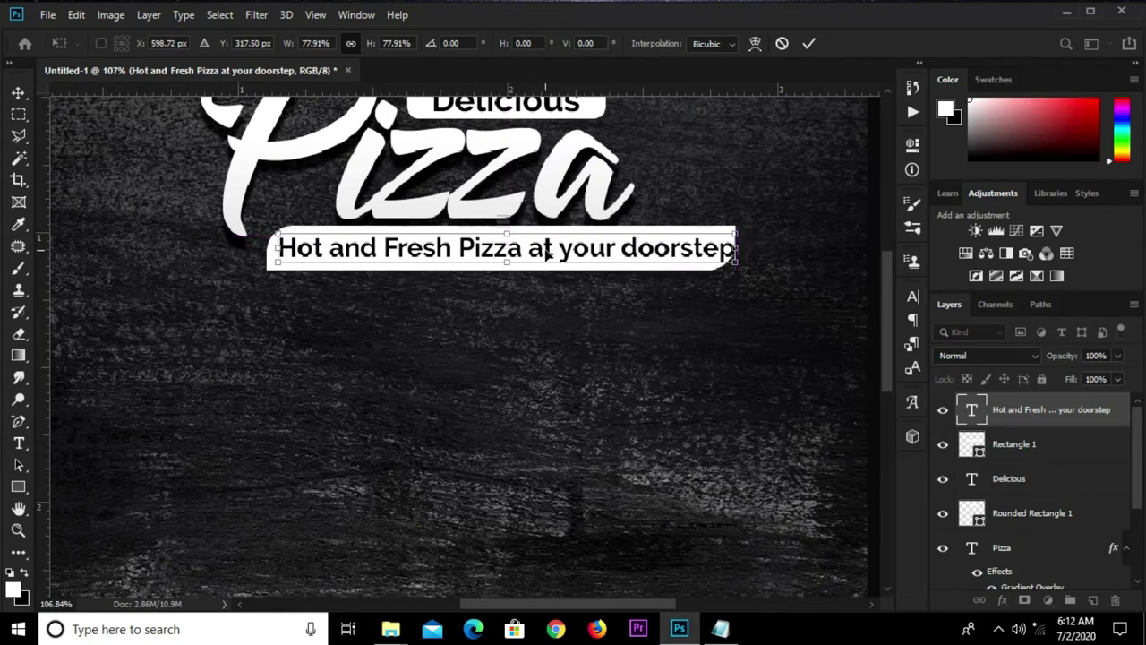
key("Return")
Widen the white bar, Rectangle 1, to fit the tagline.
left_click(745, 254)
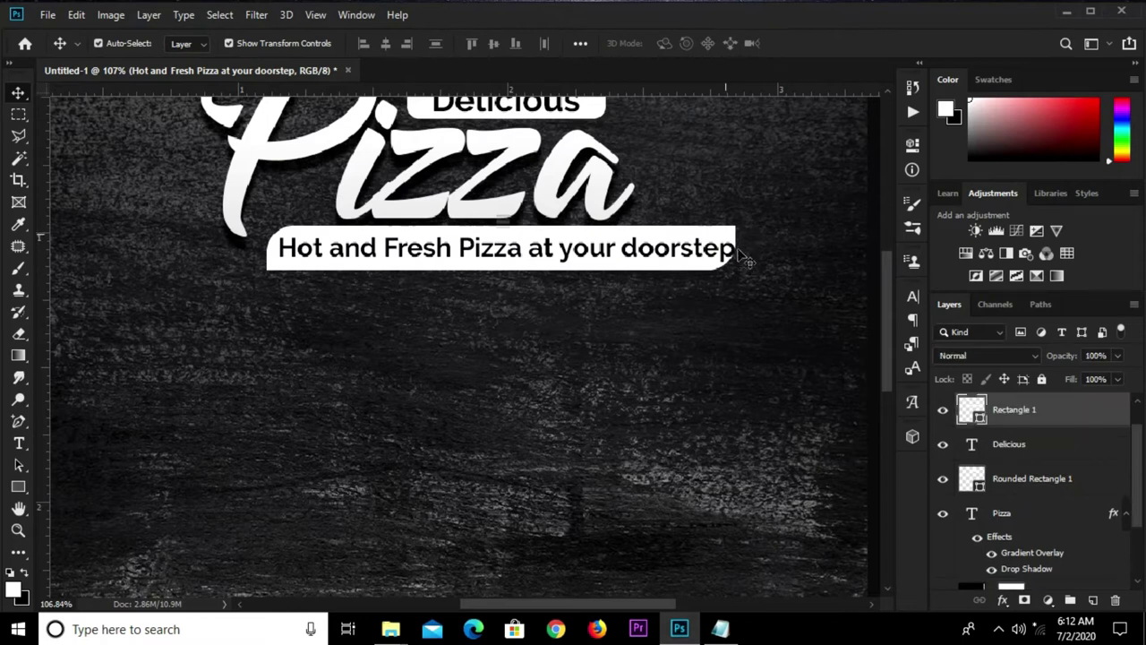
key("ctrl+t")
left_click_drag(736, 248, 769, 255)
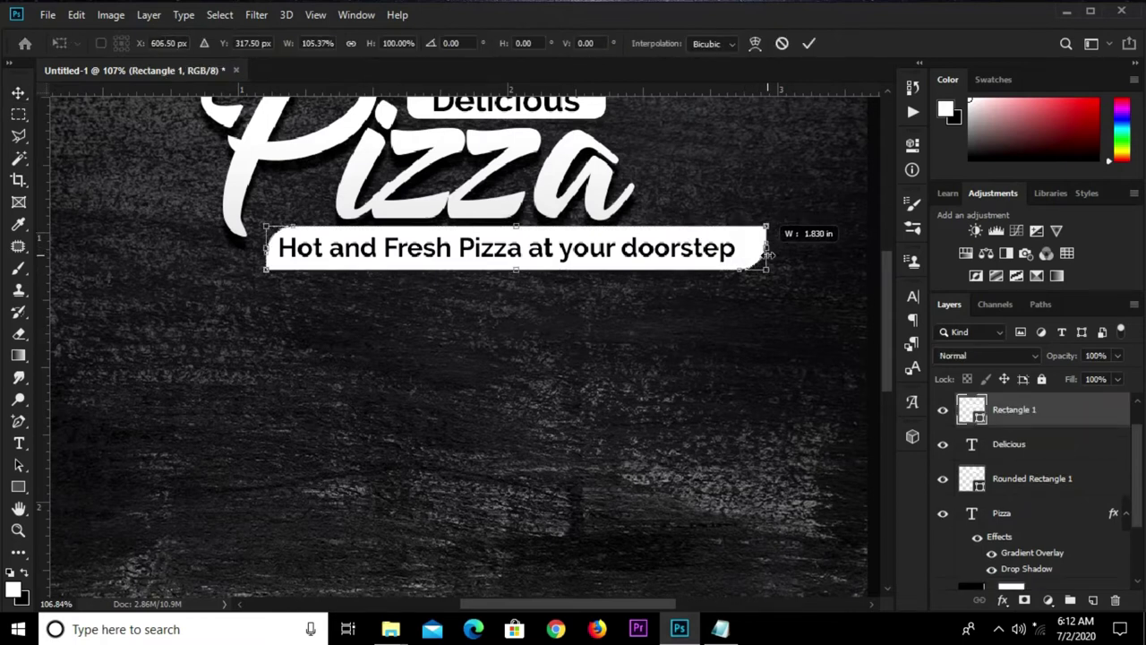
key("Return")
Nudge the tagline slightly right on the bar.
left_click(628, 257)
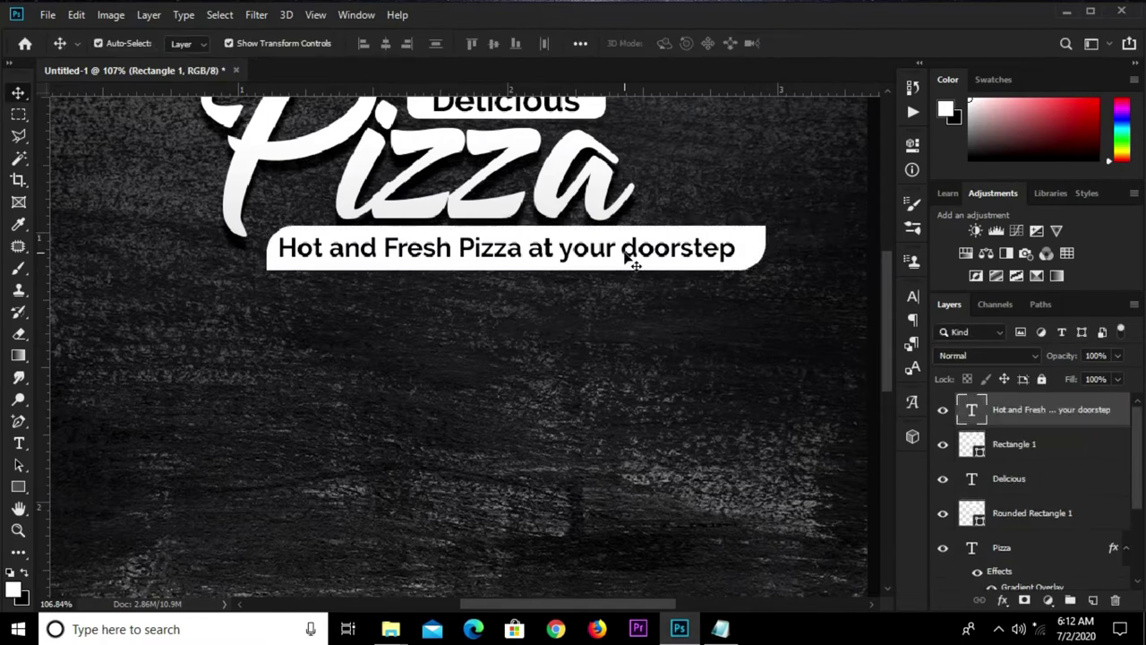
key("Right")
key("Right")
key("Right")
key("Right")
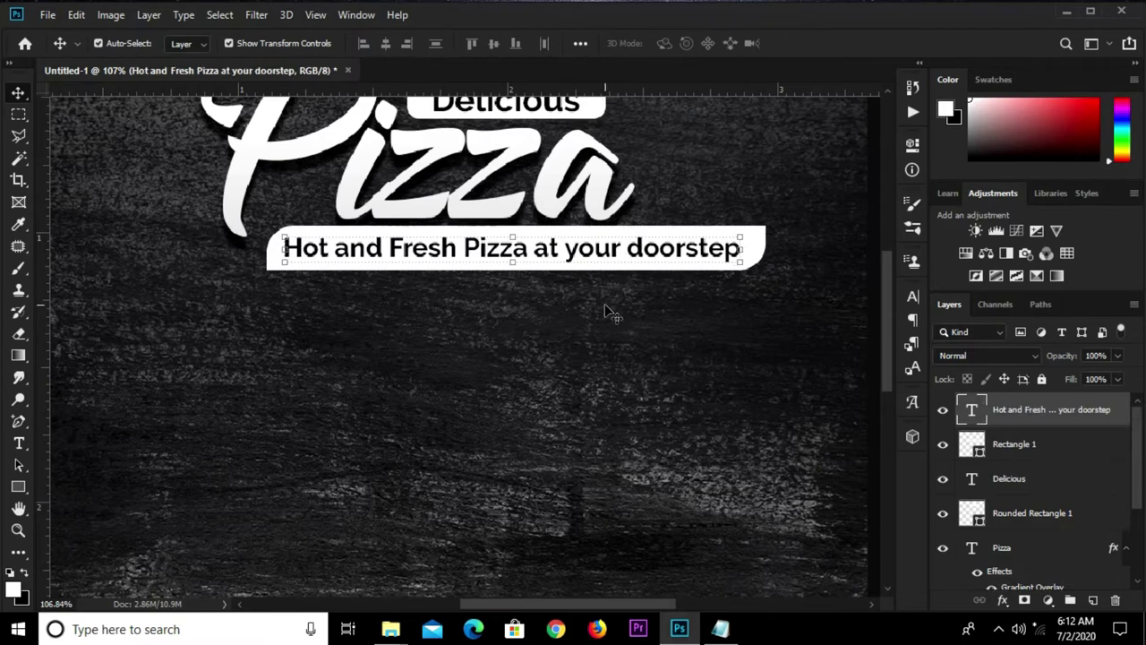
key("Right")
key("Right")
key("alt+shift+f")
left_click(607, 328)
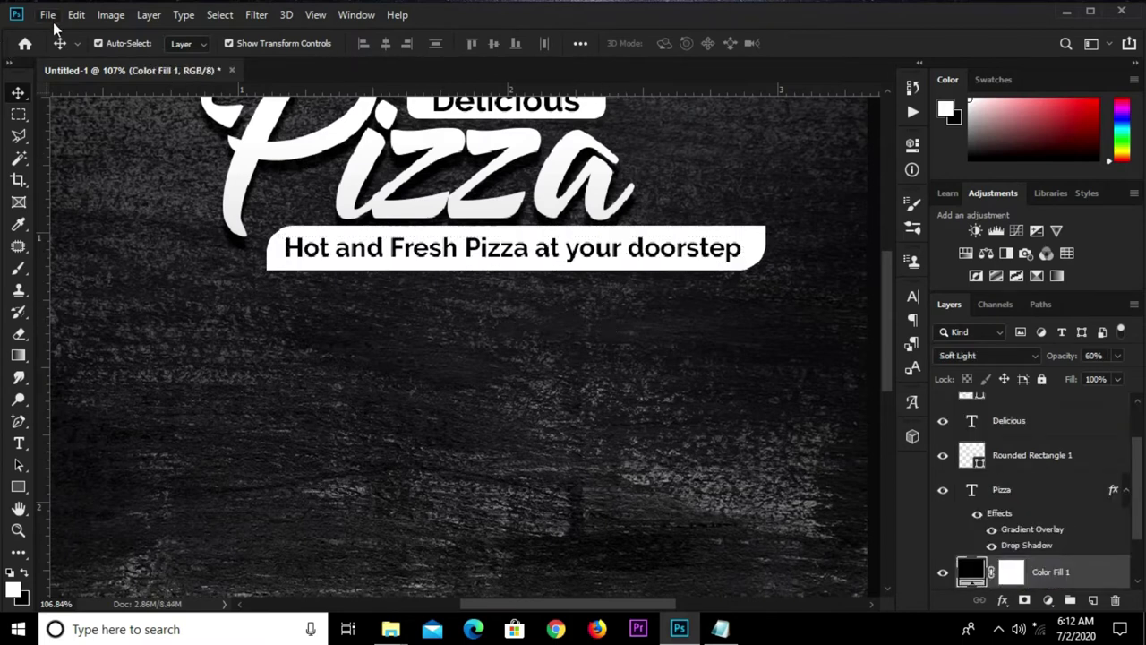
Place the chef image as an embedded layer and fit the poster in view.
left_click(49, 15)
left_click(122, 333)
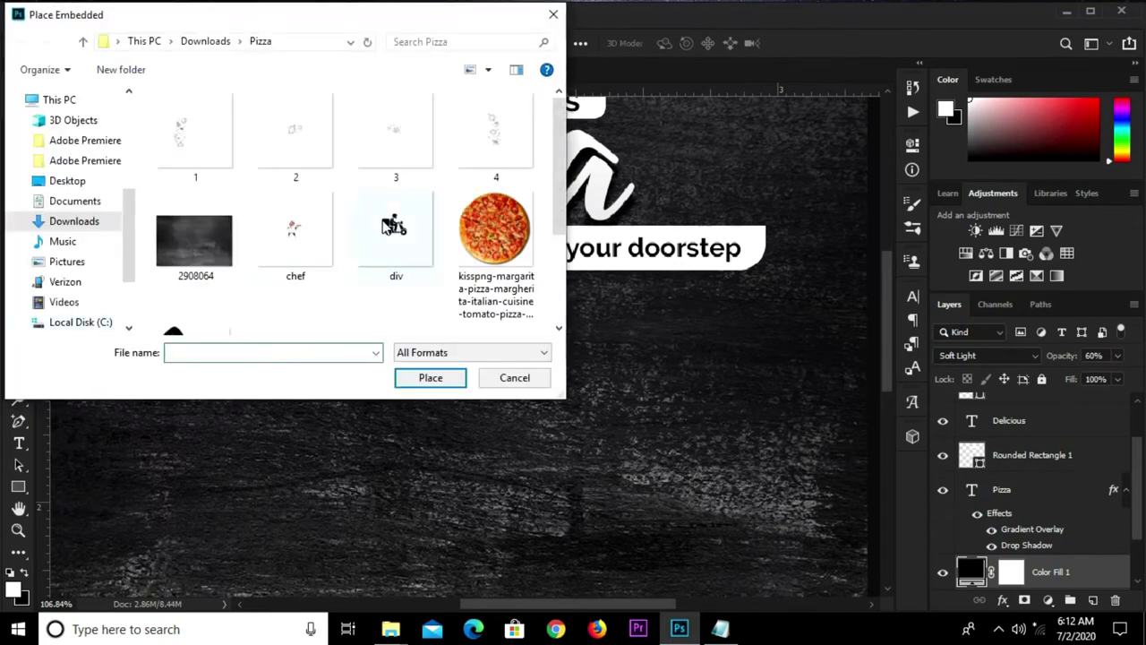
left_click(306, 257)
left_click(428, 378)
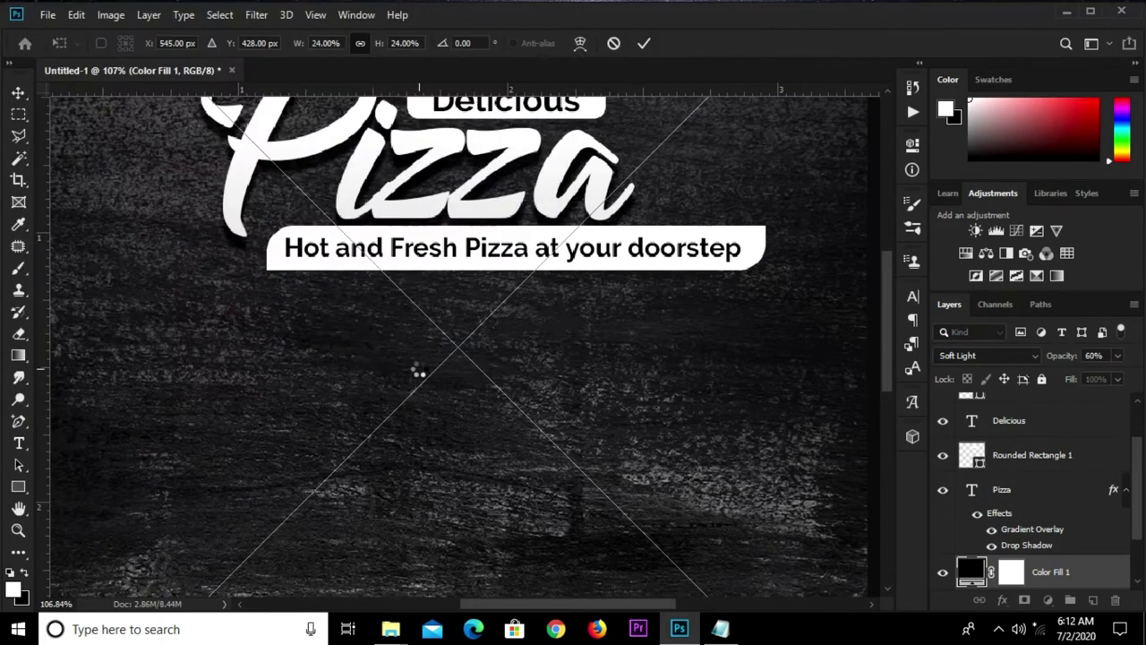
key("ctrl+0")
Position and slightly shrink the chef beside the Pizza title, then commit.
left_click_drag(475, 375, 622, 205)
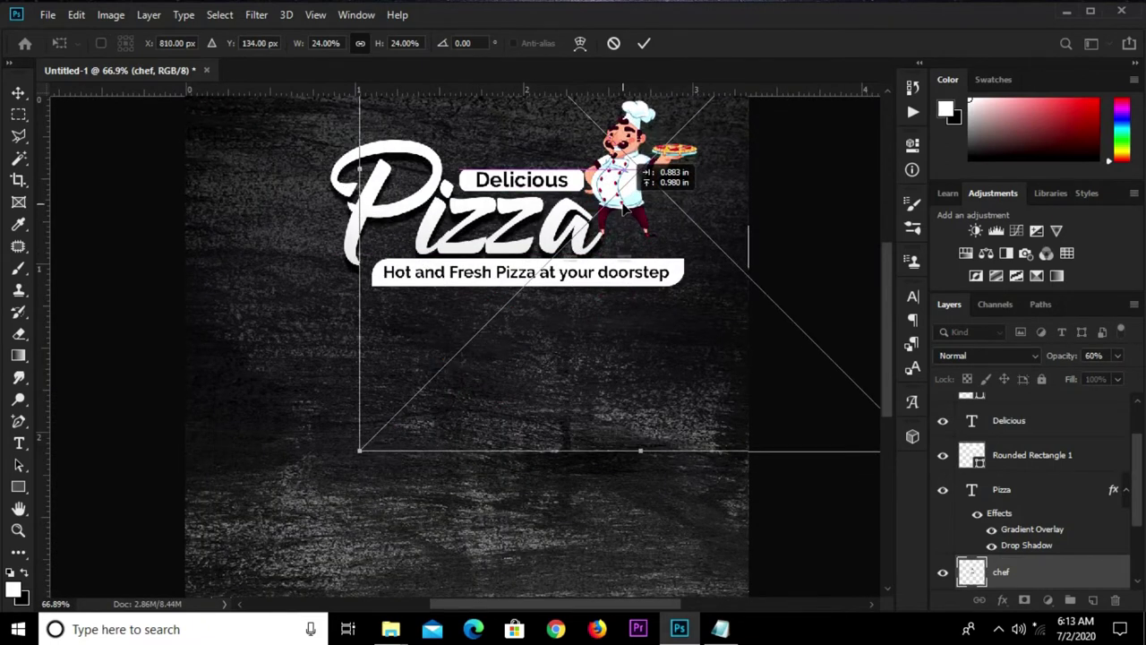
left_click_drag(623, 206, 635, 231)
scroll(635, 231, "down", 2)
scroll(634, 231, "down", 1)
left_click_drag(662, 153, 651, 179)
scroll(528, 279, "up", 1)
scroll(528, 280, "up", 1)
mouse_move(586, 234)
left_mouse_down()
mouse_move(595, 211)
mouse_move(592, 229)
mouse_move(584, 216)
left_mouse_up()
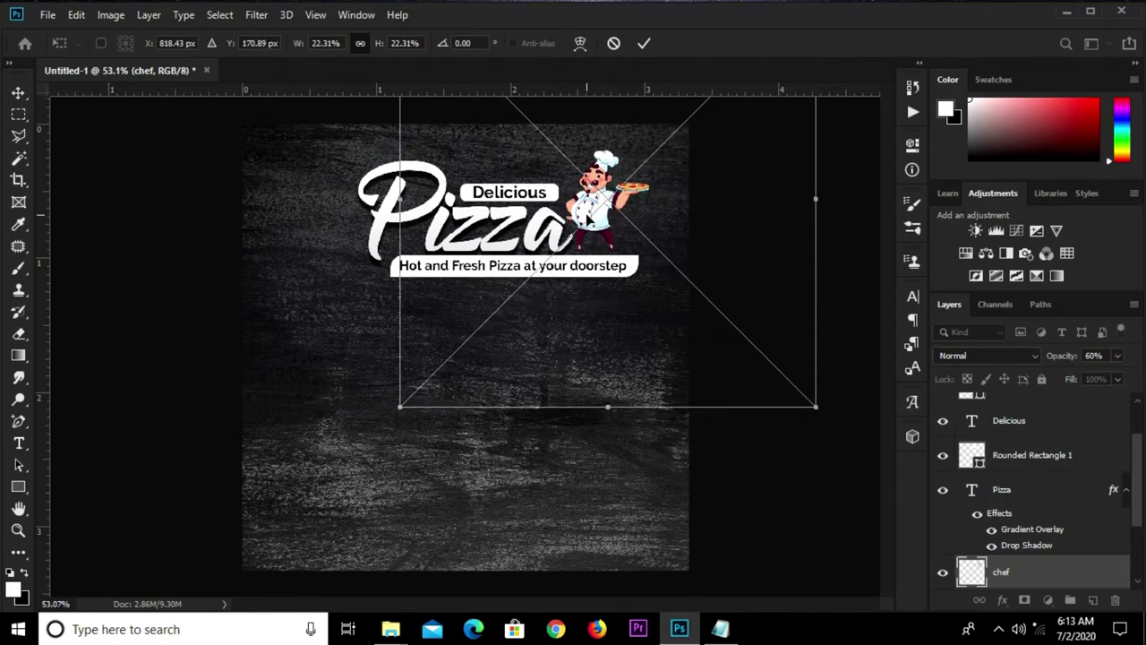
left_click_drag(587, 217, 585, 218)
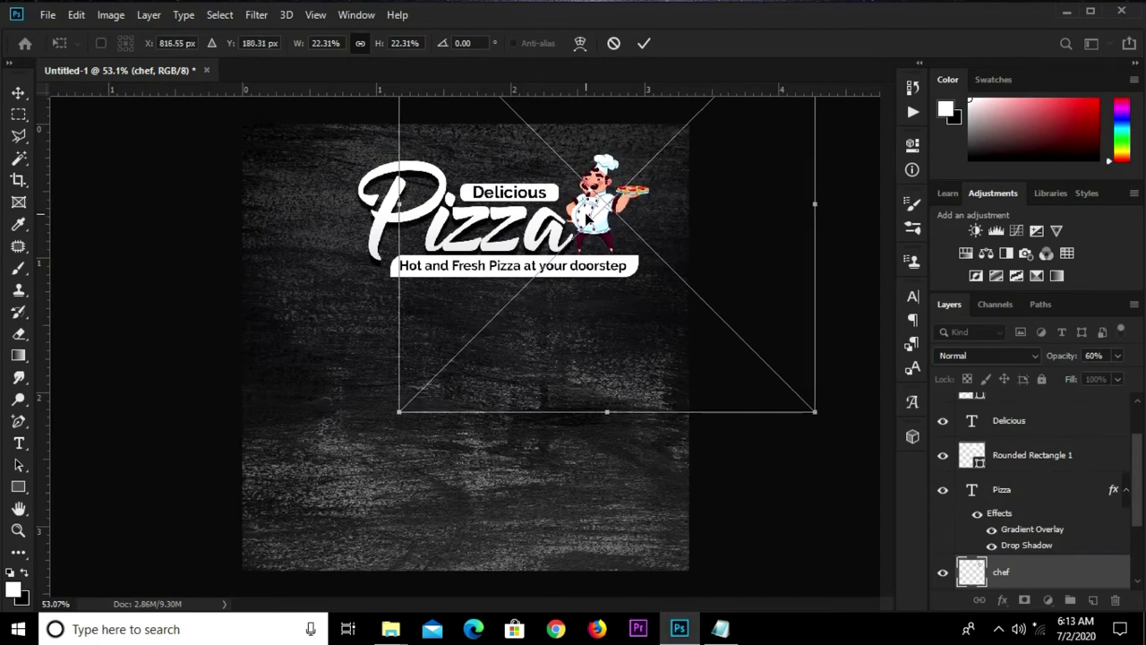
left_click(644, 43)
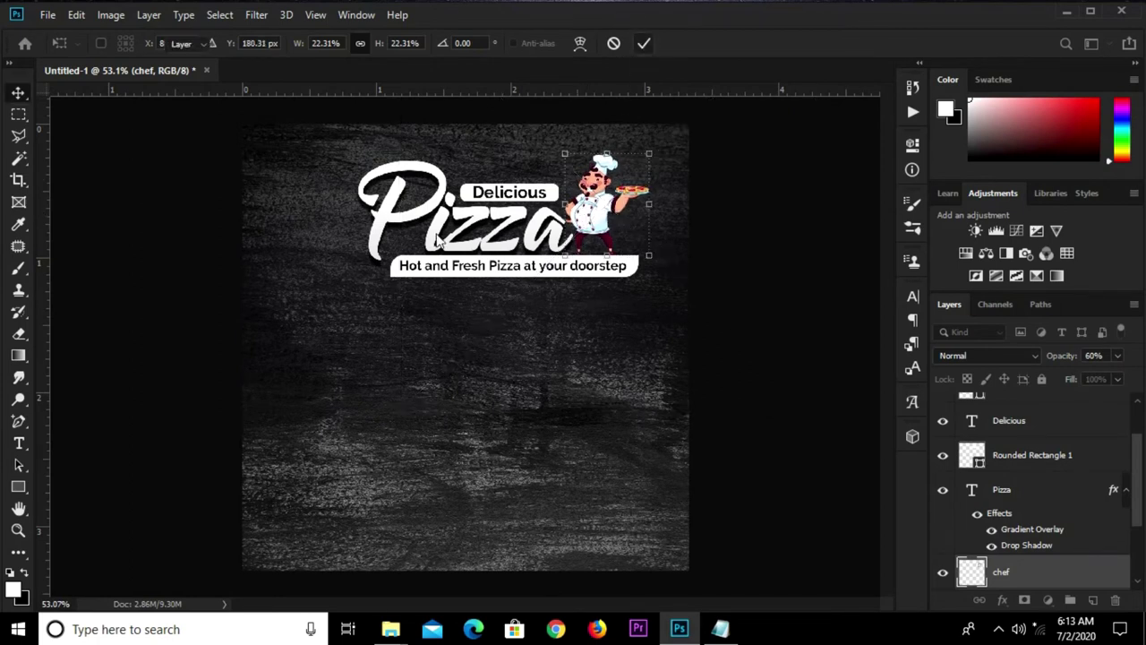
Begin placing another embedded image from the Pizza folder.
left_click(134, 297)
scroll(134, 297, "up", 1)
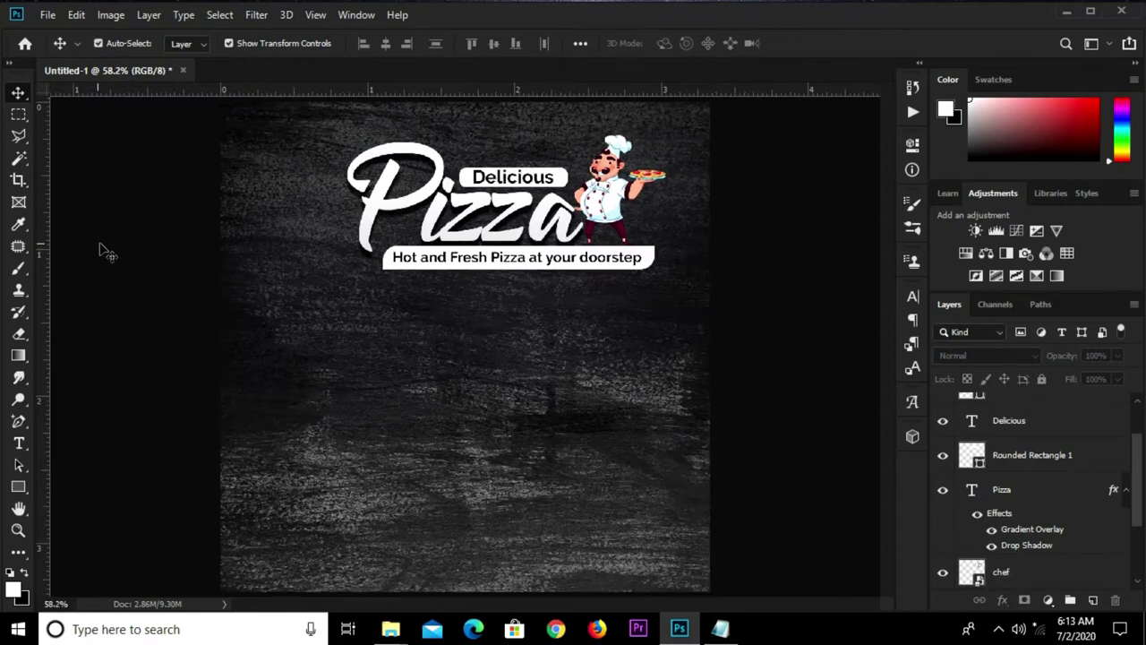
left_click(48, 16)
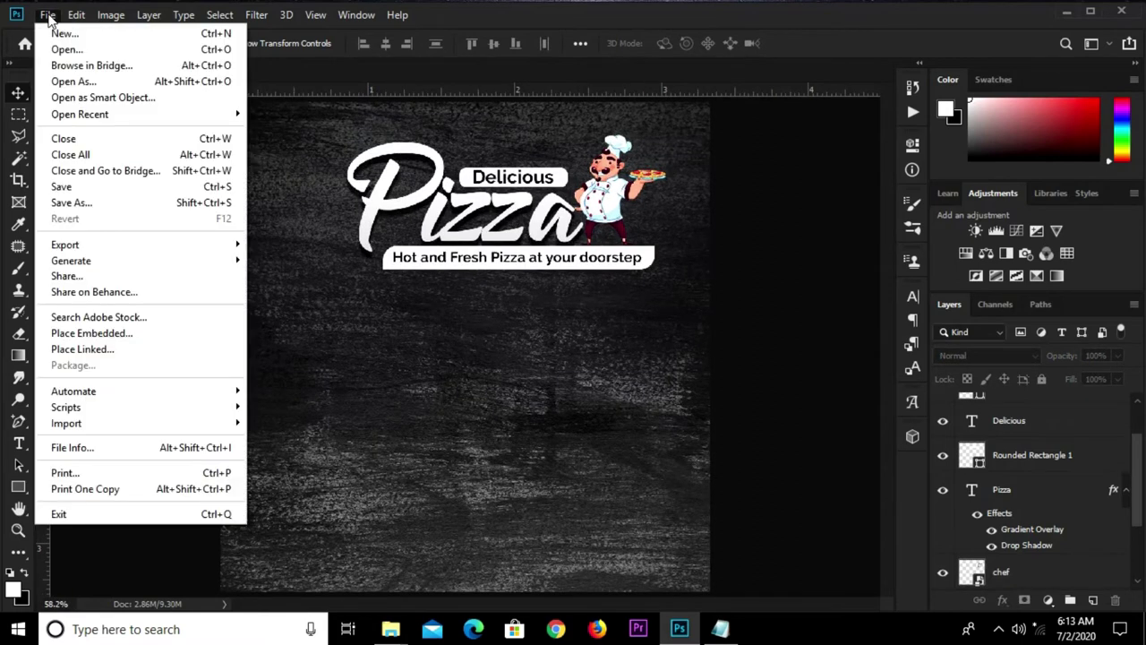
left_click(106, 333)
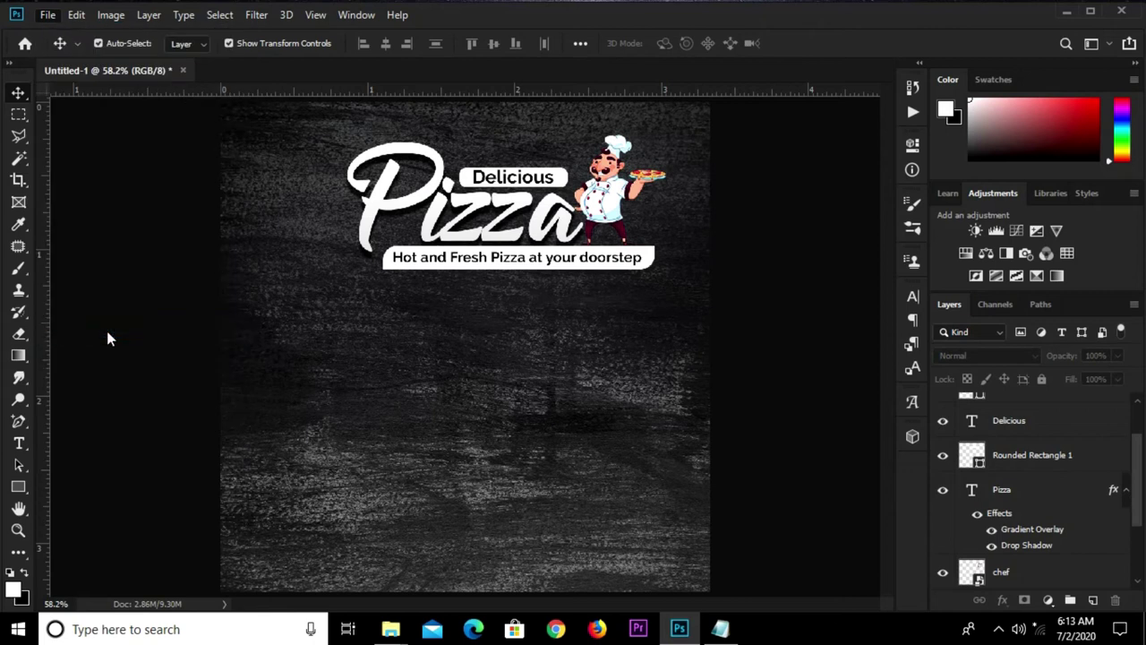
Place the margherita pizza photo at about 16.57%, centred horizontally at the poster's bottom edge.
left_click(465, 249)
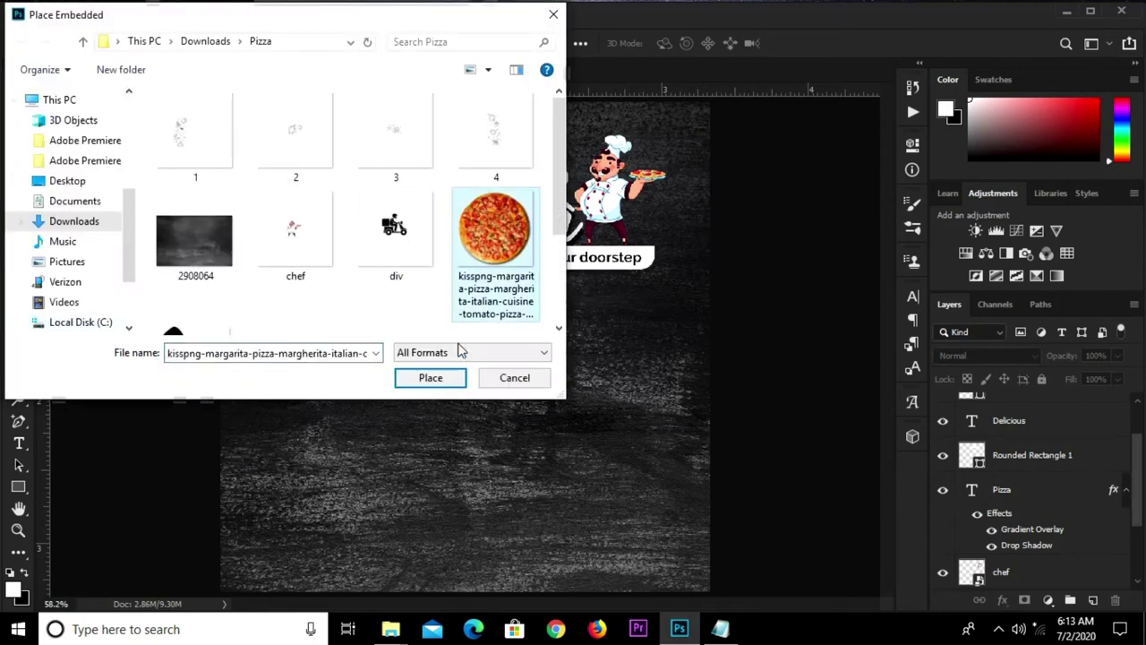
left_click(448, 378)
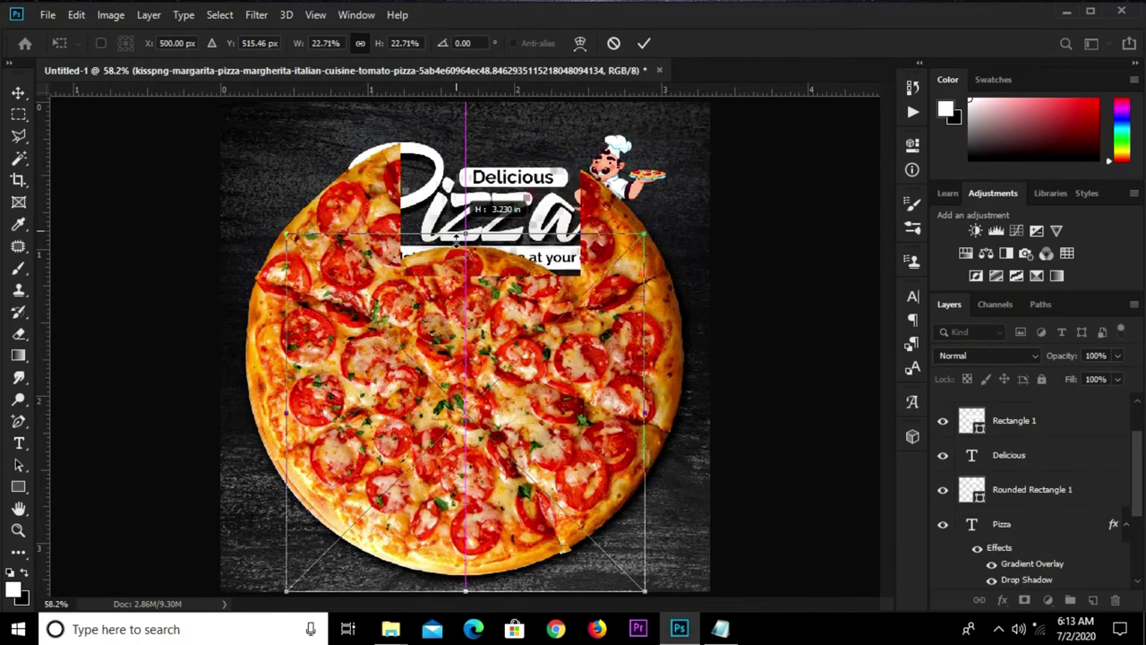
left_click_drag(456, 100, 460, 246)
mouse_move(437, 325)
left_mouse_down()
mouse_move(431, 453)
mouse_move(451, 454)
left_mouse_up()
scroll(431, 453, "down", 2)
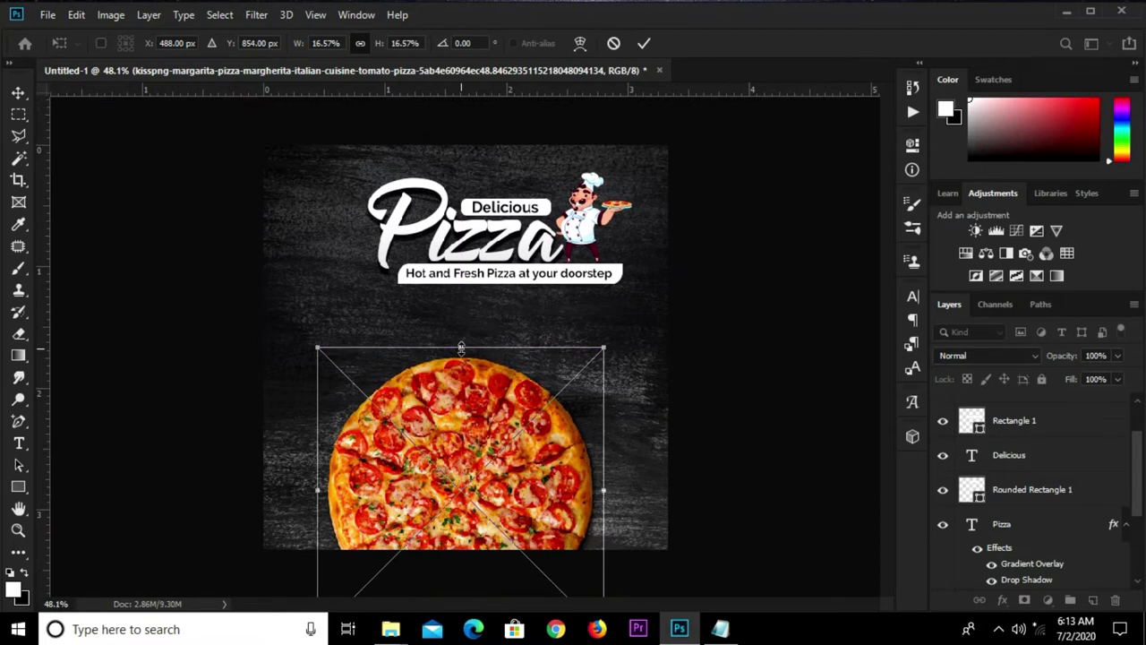
left_click_drag(458, 418, 460, 440)
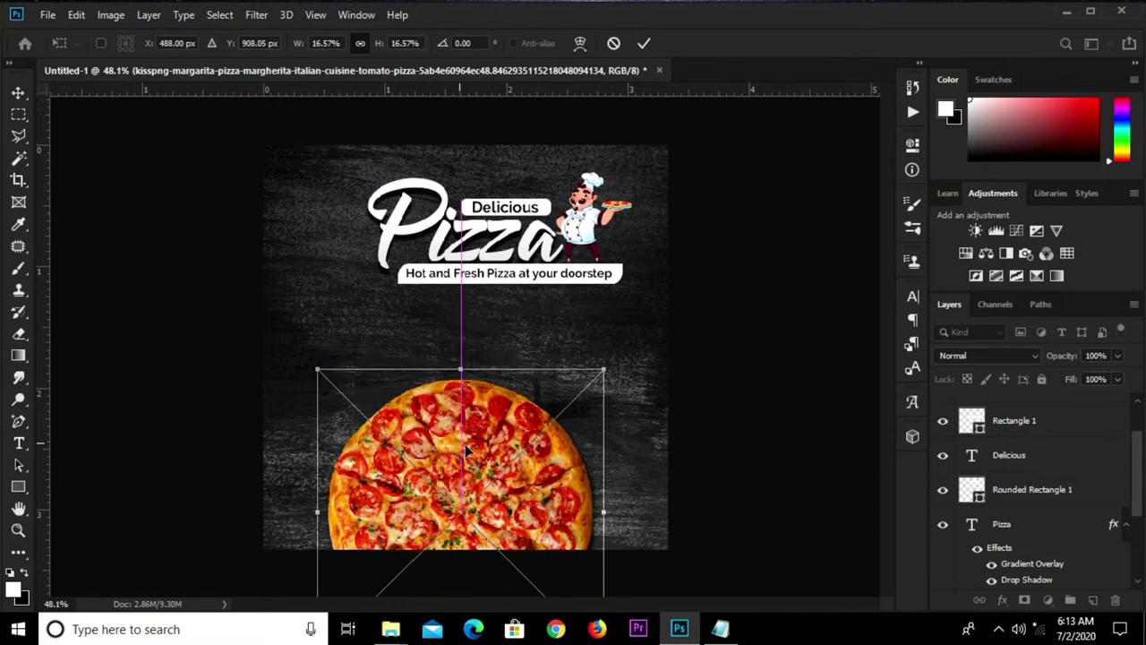
left_click(643, 43)
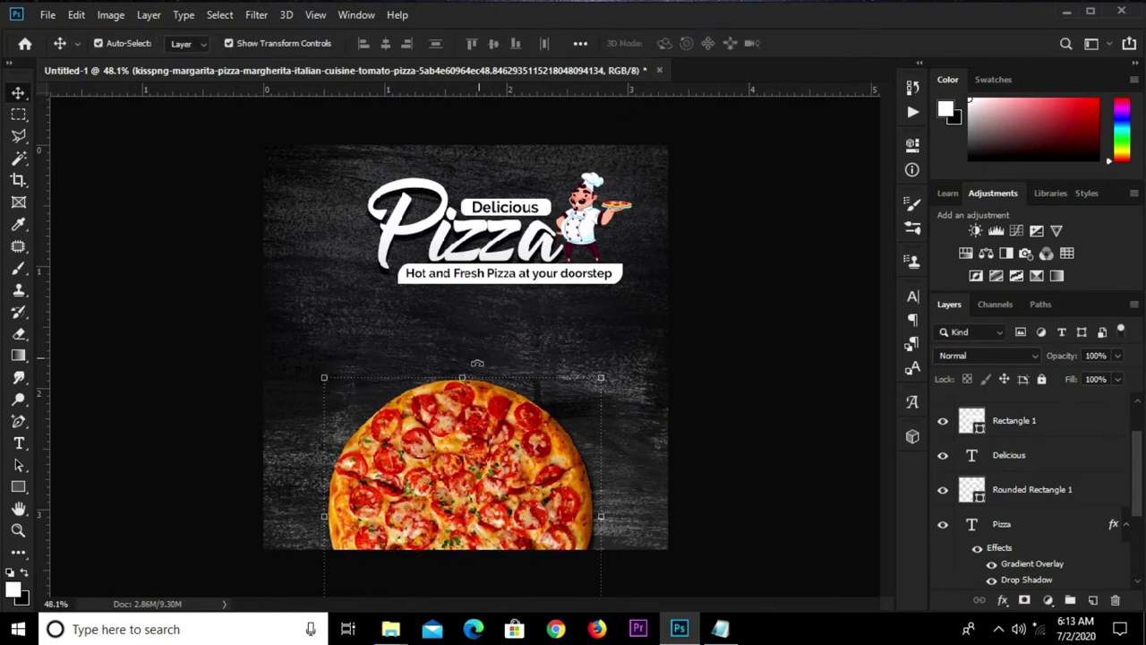
key("ctrl+a")
left_click(386, 43)
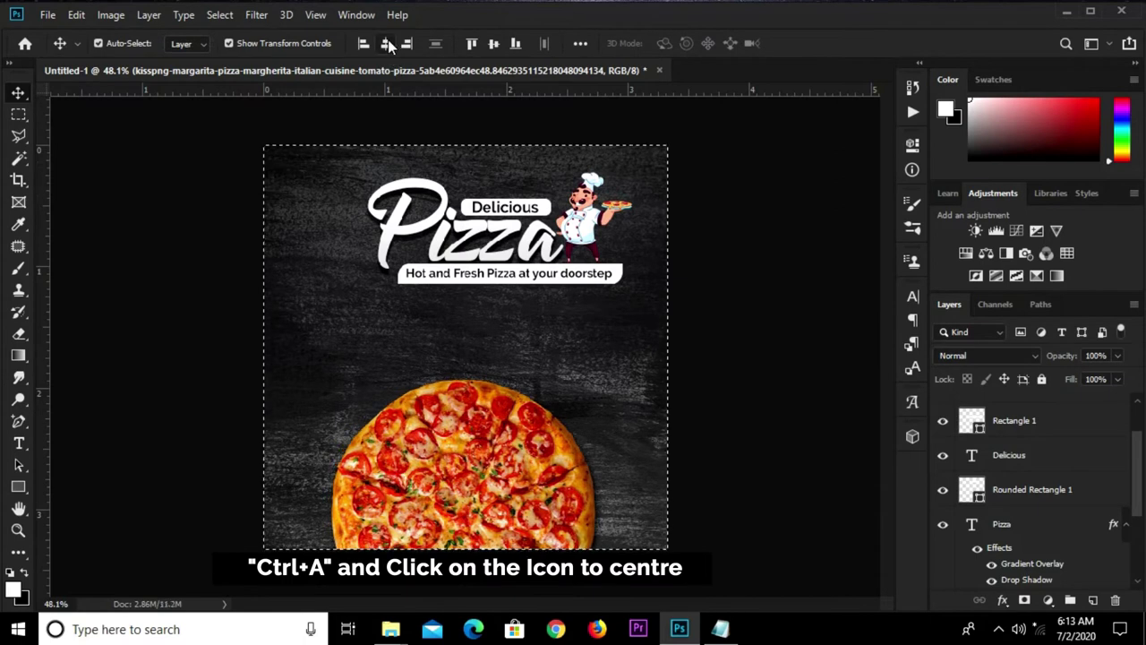
Place doodle image 1 beside the pizza's left edge.
key("ctrl+d")
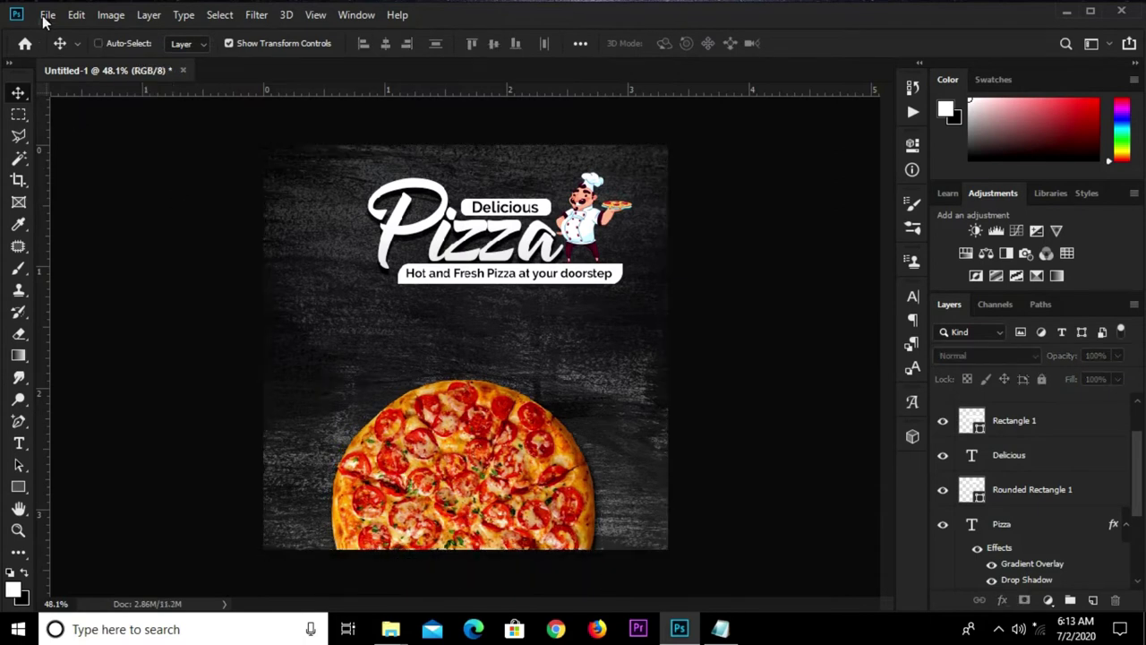
left_click(48, 14)
left_click(72, 333)
left_click(186, 182)
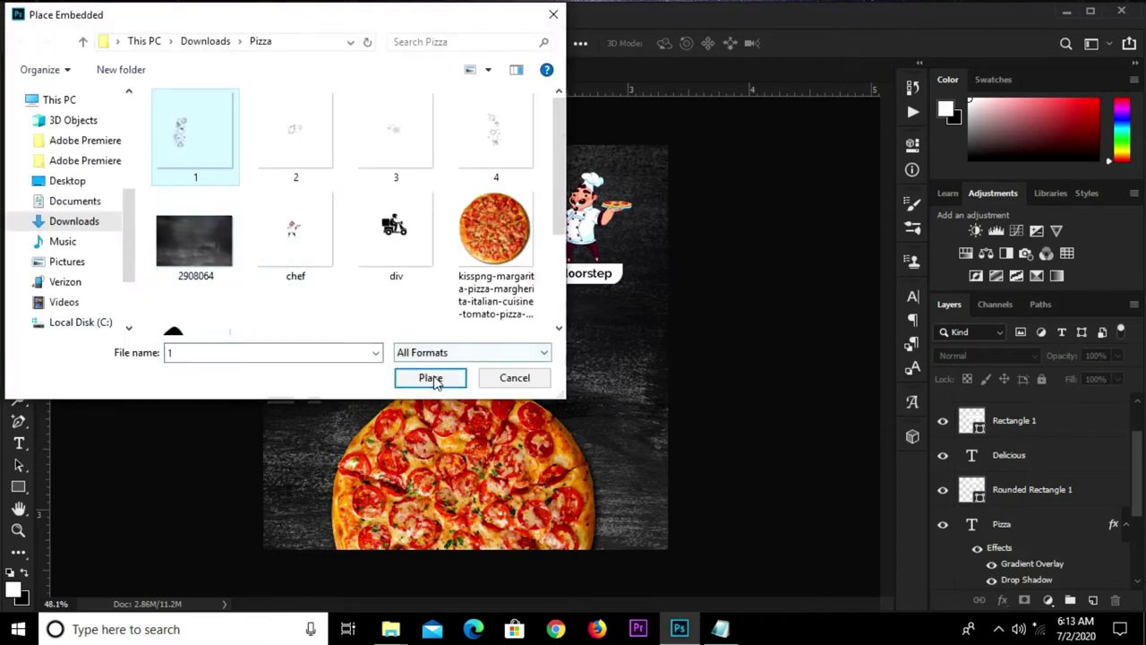
left_click(431, 379)
mouse_move(406, 340)
left_mouse_down()
mouse_move(339, 483)
mouse_move(339, 465)
left_mouse_up()
left_click(646, 44)
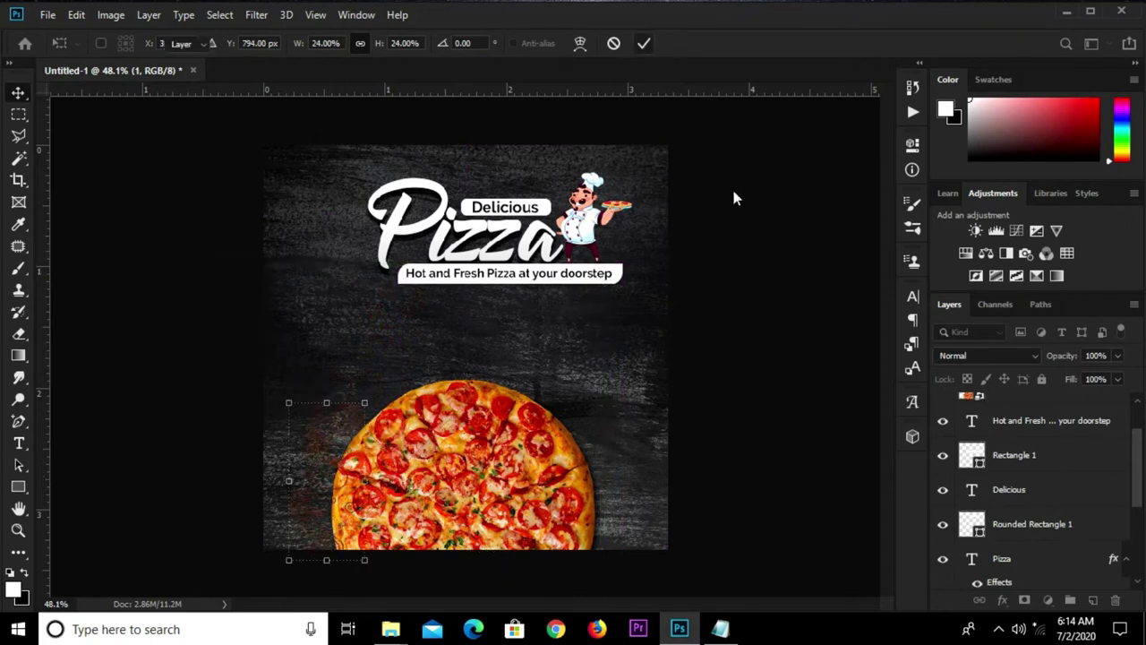
Give doodle layer 1 a white Color Overlay and commit it at 24% scale.
scroll(1029, 448, "up", 2)
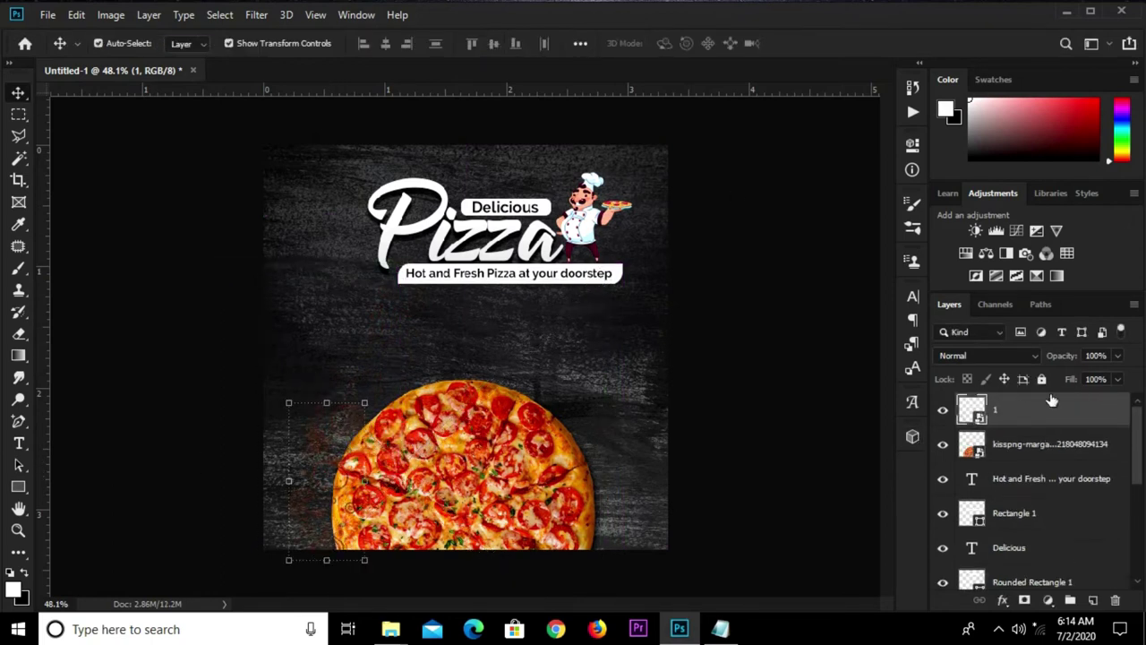
left_click(1003, 600)
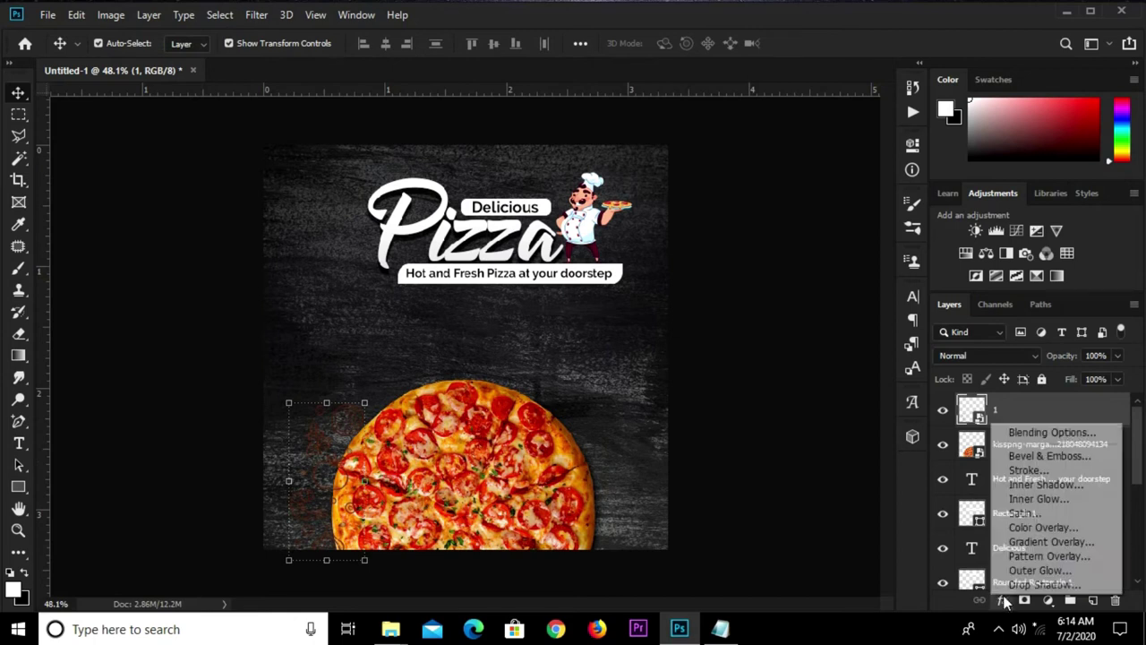
left_click(1010, 530)
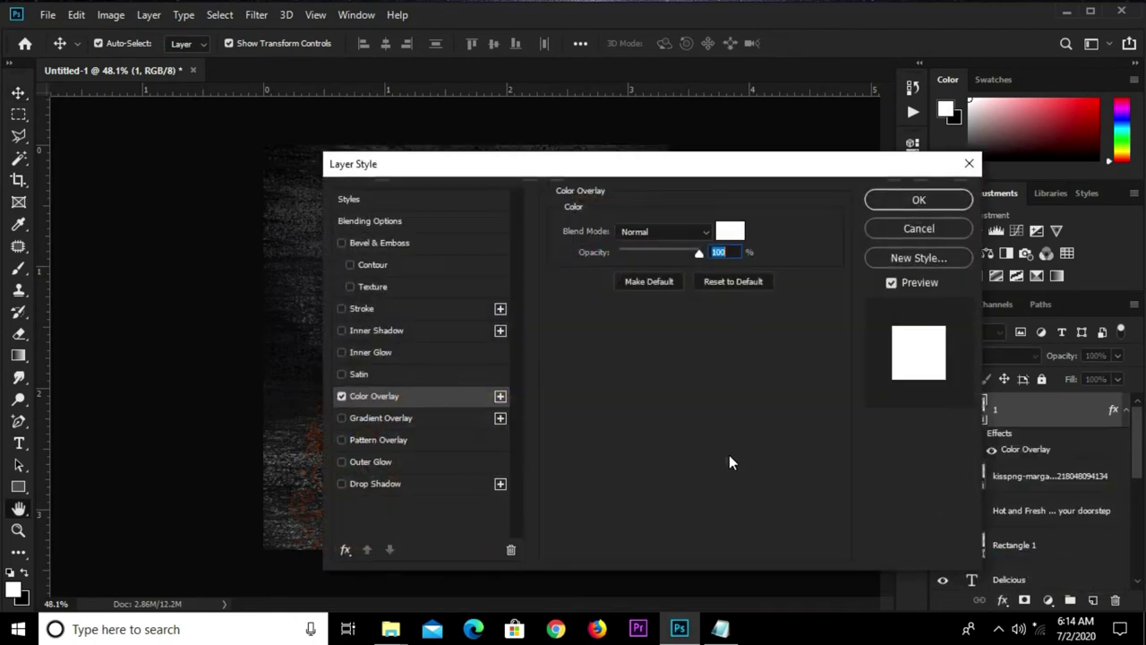
left_click(919, 200)
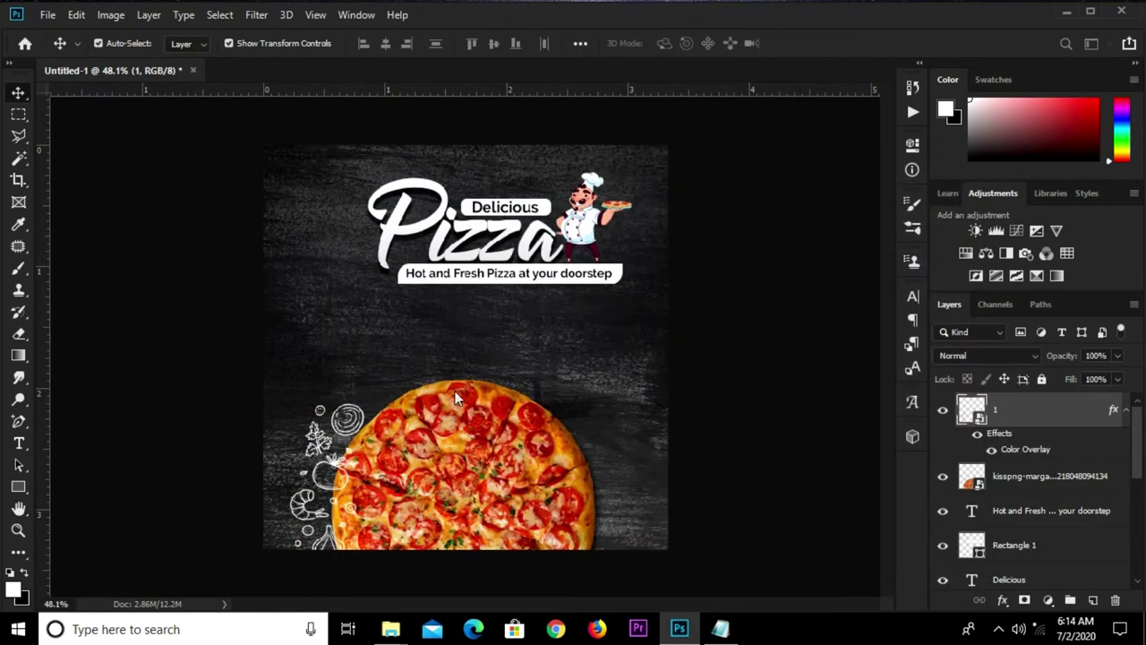
key("ctrl+t")
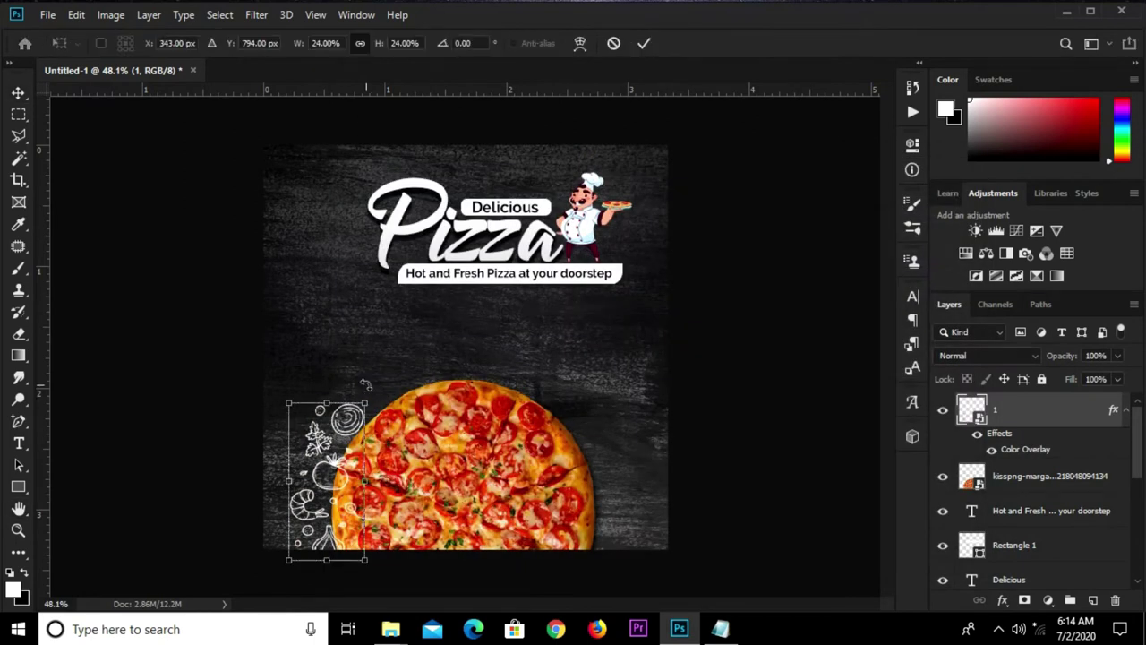
left_click(644, 47)
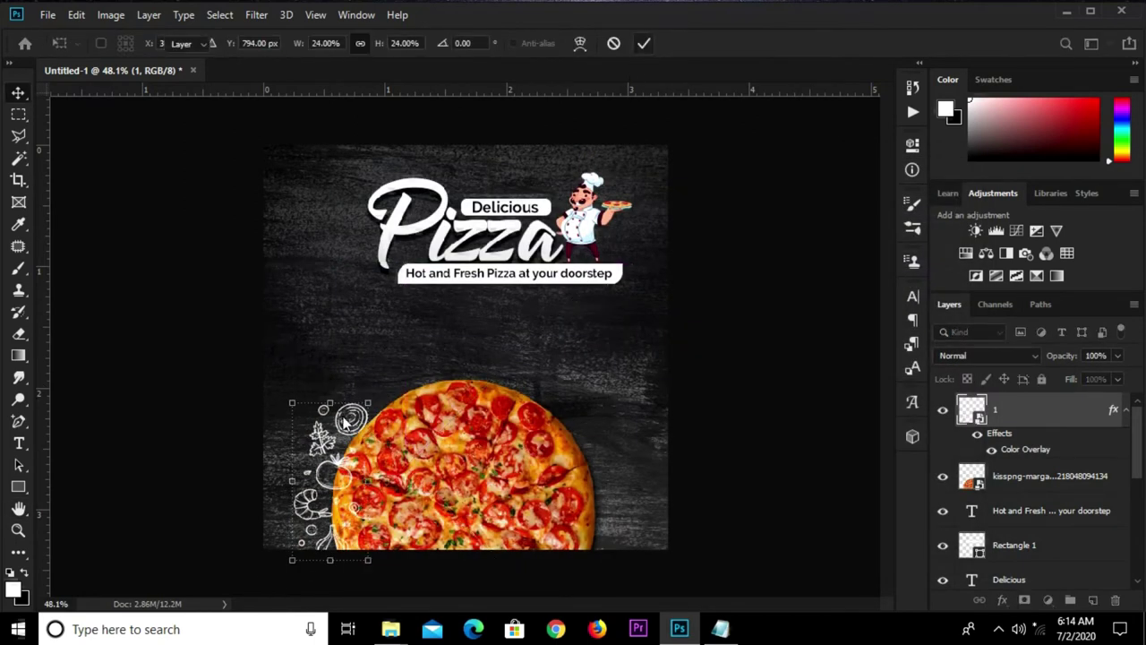
Place onion doodle image 4 beside the pizza's right edge.
left_click(54, 16)
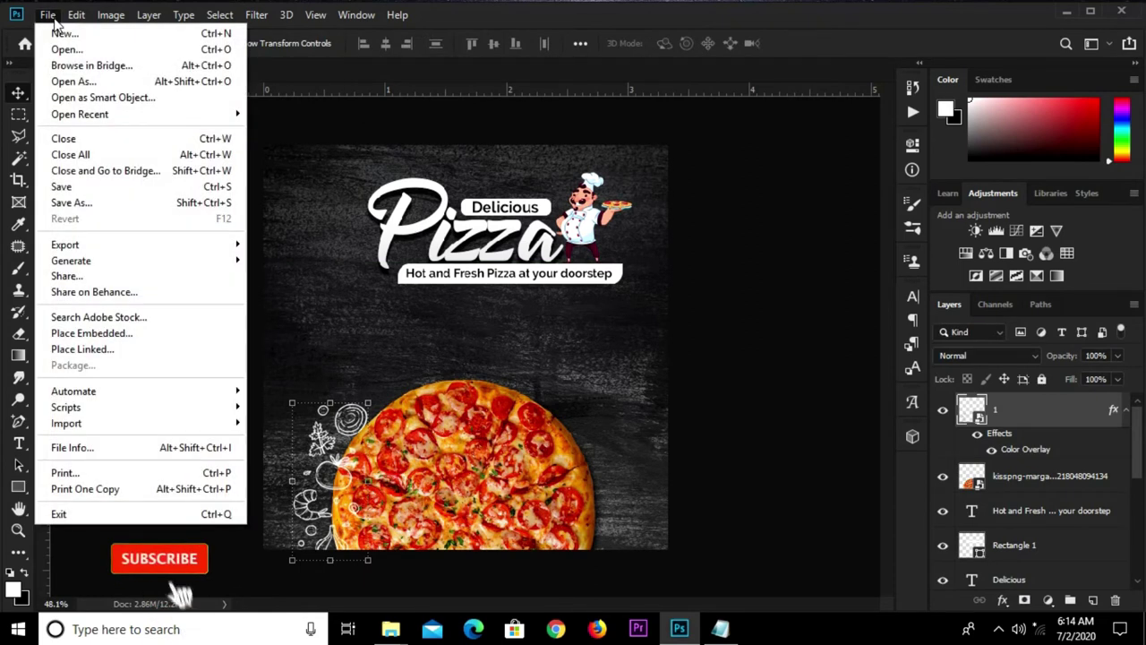
left_click(83, 337)
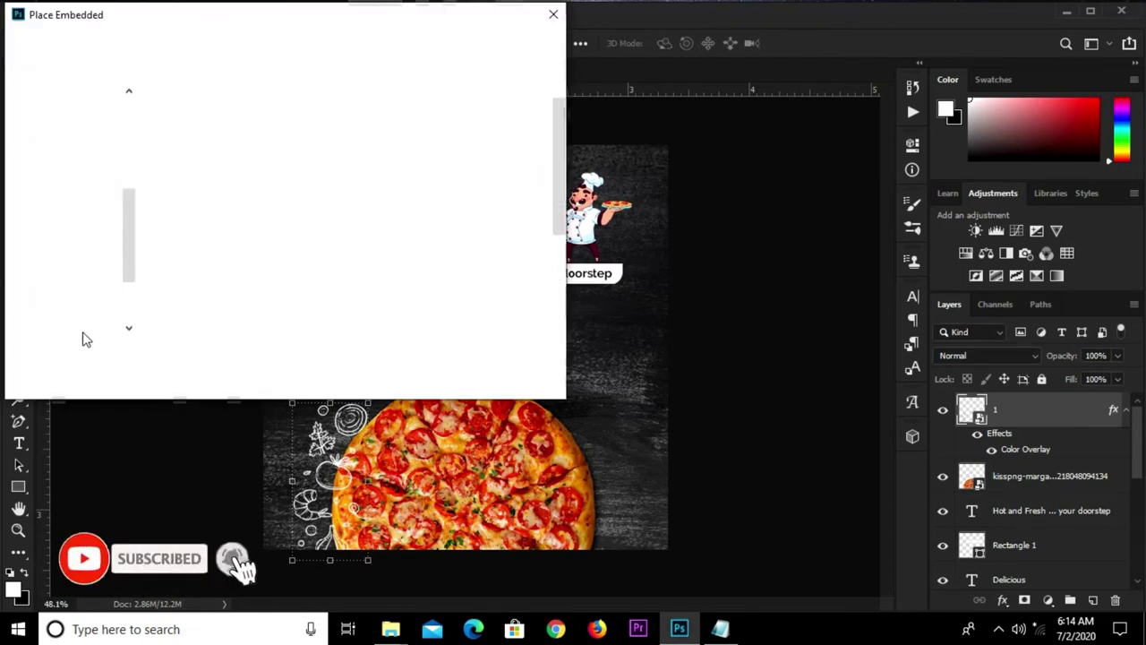
left_click(499, 134)
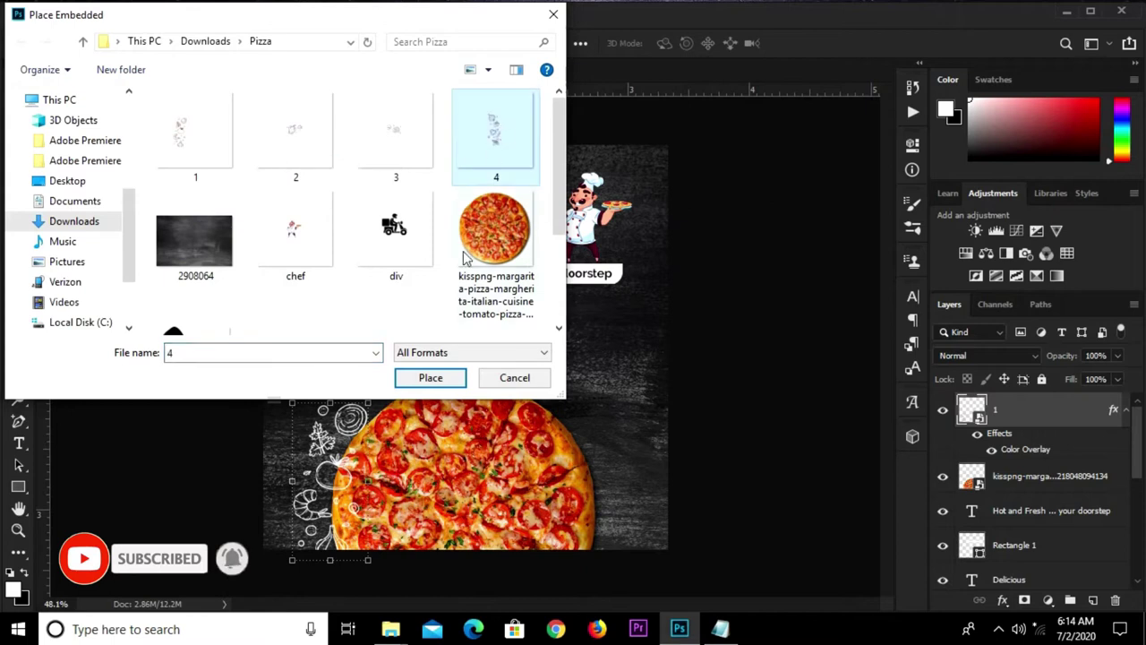
left_click(429, 378)
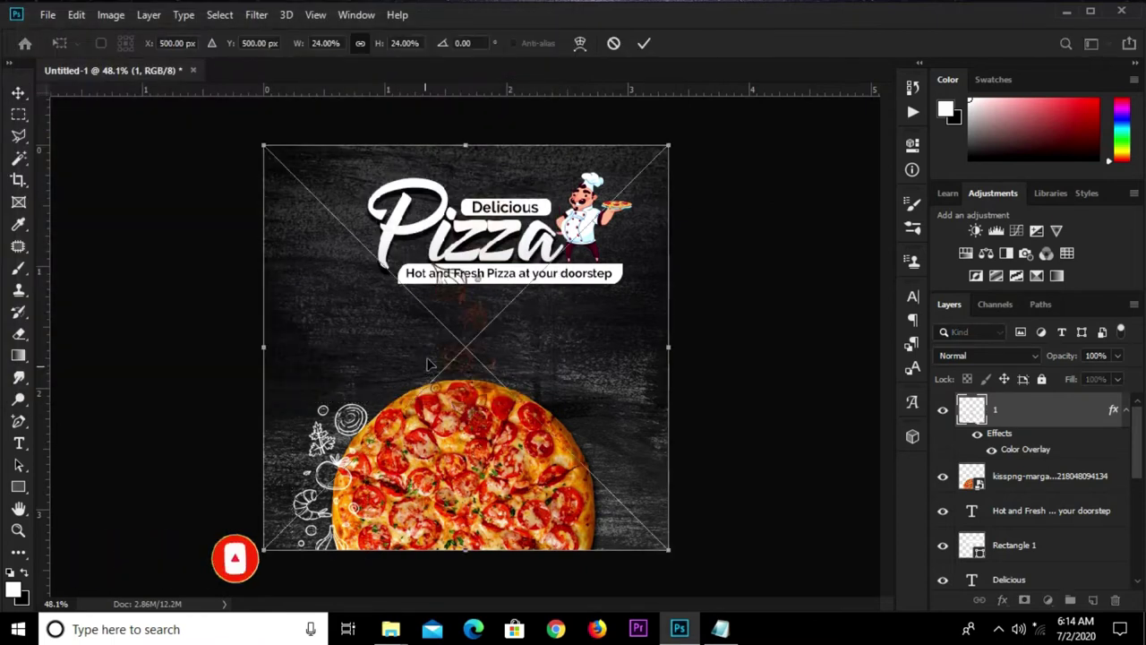
left_click_drag(472, 347, 603, 485)
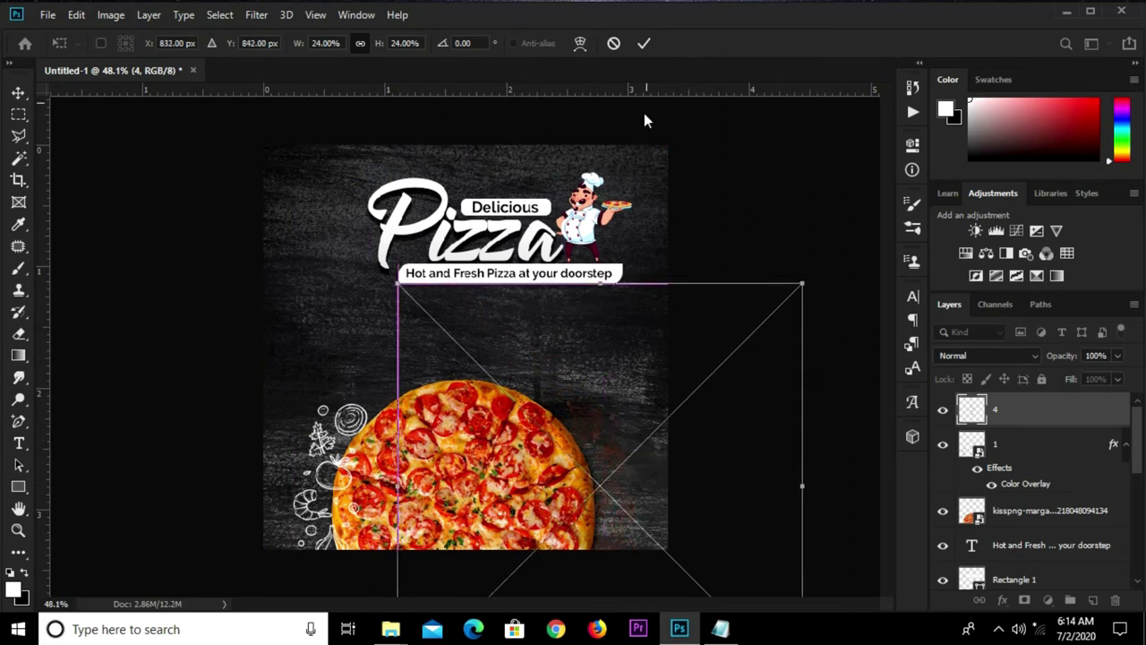
left_click(647, 43)
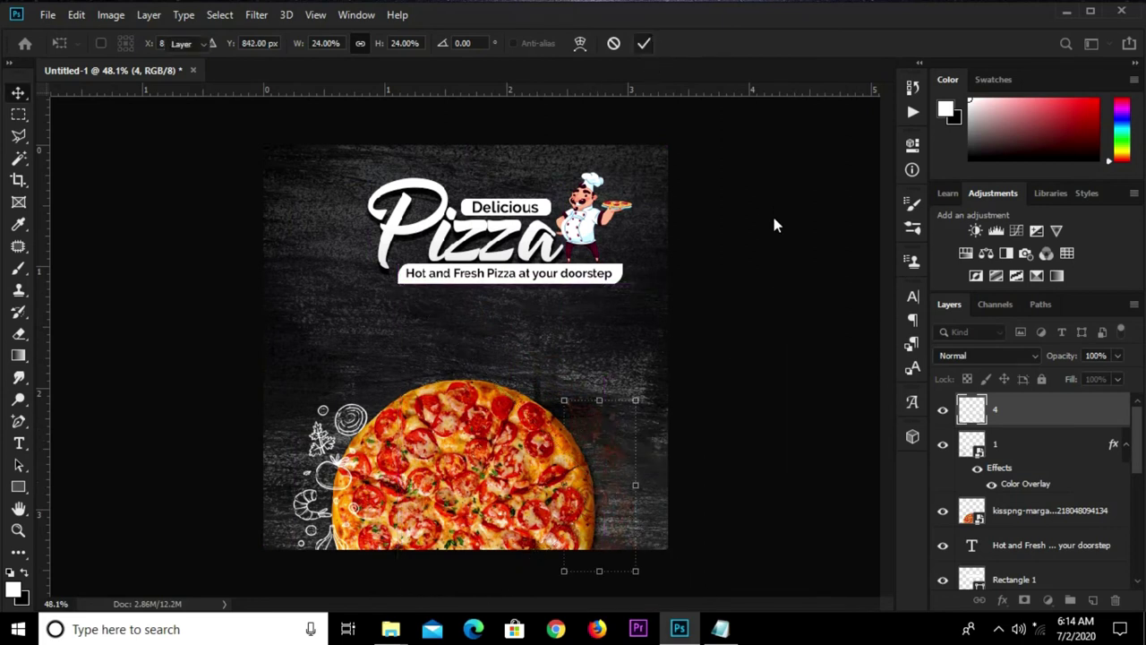
Copy layer 1's white overlay style and paste it onto layer 4.
left_click(1015, 441)
right_click(1021, 448)
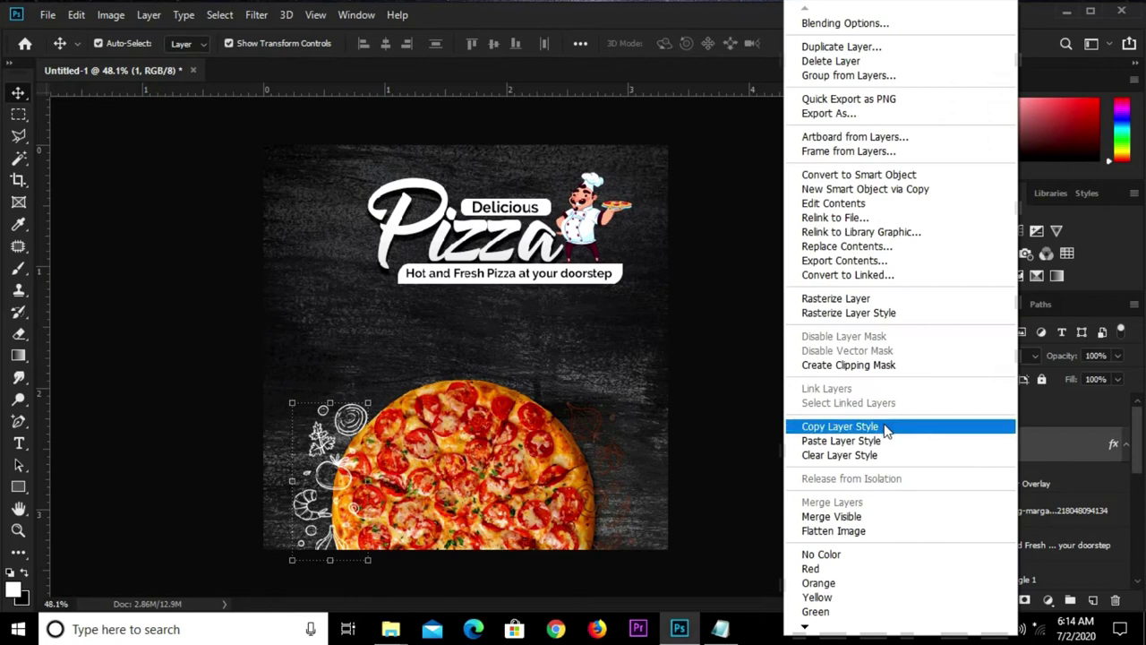
left_click(880, 428)
left_click(1034, 417)
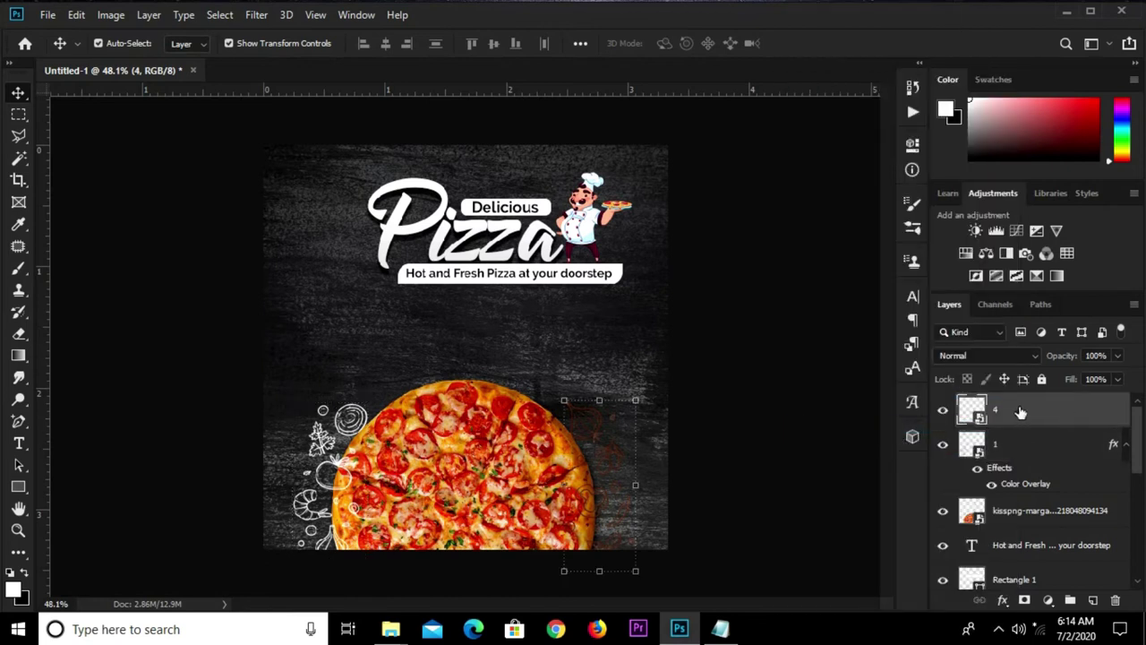
right_click(1022, 412)
left_click(865, 439)
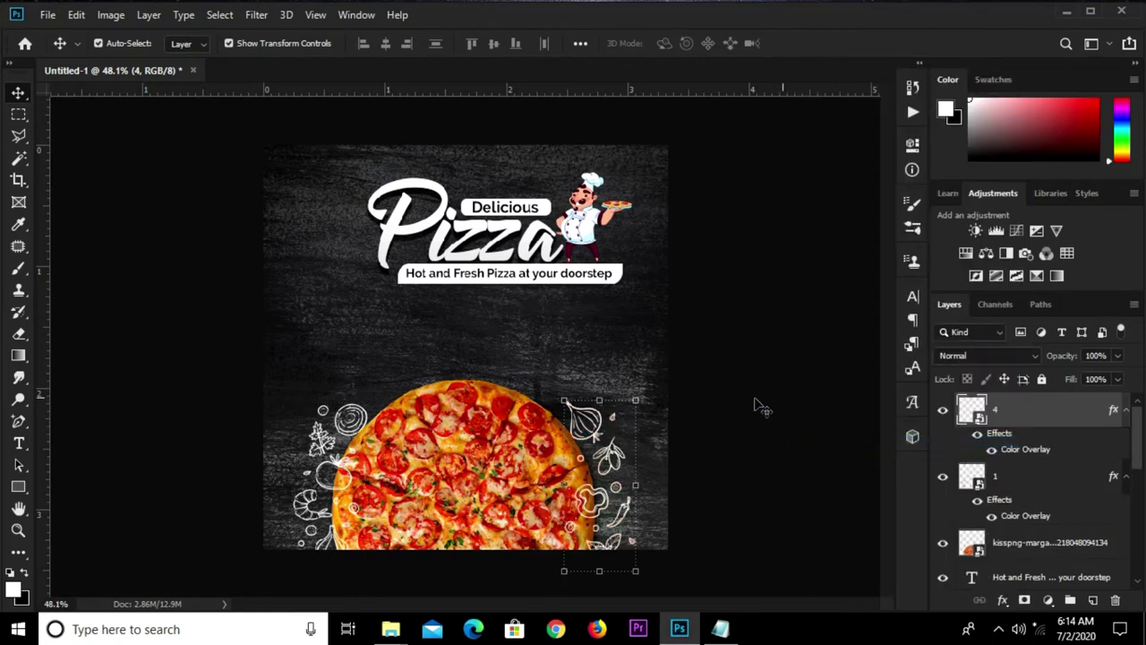
Move doodle layers 4 and 1 down the stack to just above the chef layer.
left_click(1017, 479, "shift")
scroll(1015, 475, "down", 2)
scroll(1047, 462, "down", 1)
scroll(1047, 448, "up", 3)
left_click_drag(1034, 439, 1041, 573)
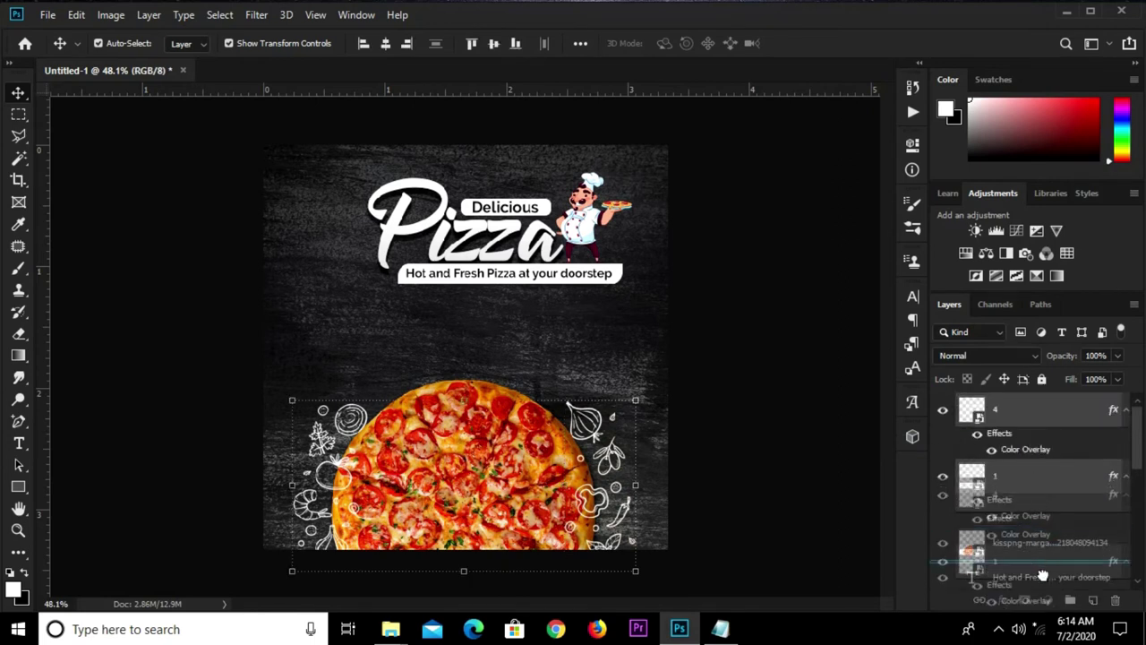
left_click_drag(1041, 580, 1004, 449)
left_click(770, 387)
left_click(606, 439)
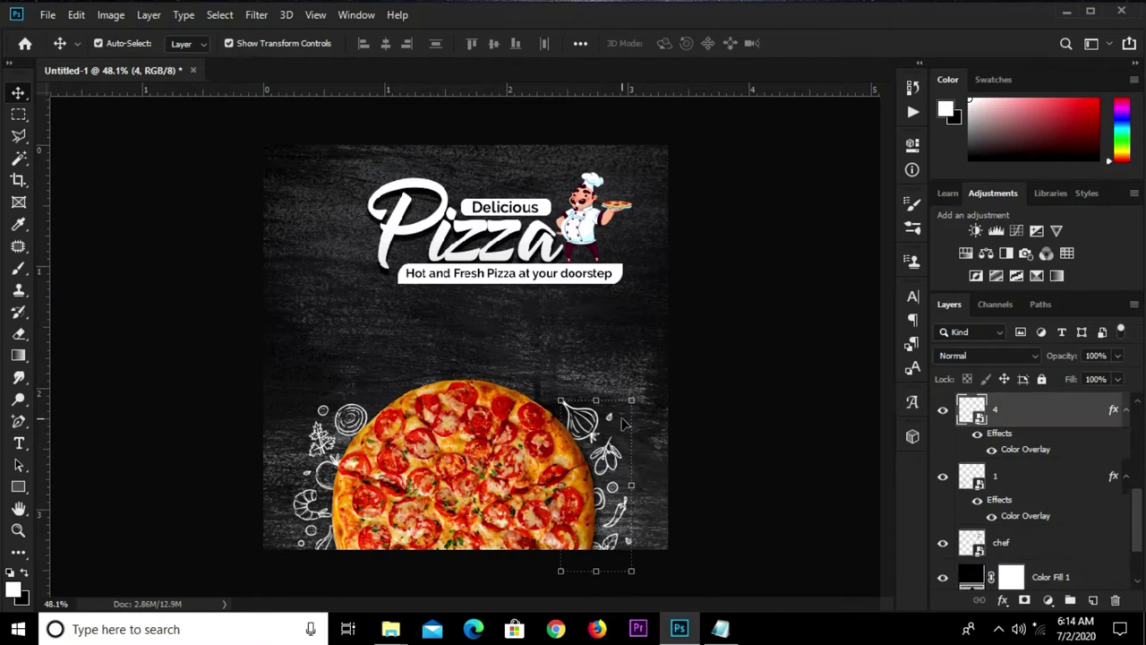
left_click(716, 401)
Place vegetable doodle image 2 as an embedded layer.
left_click(45, 14)
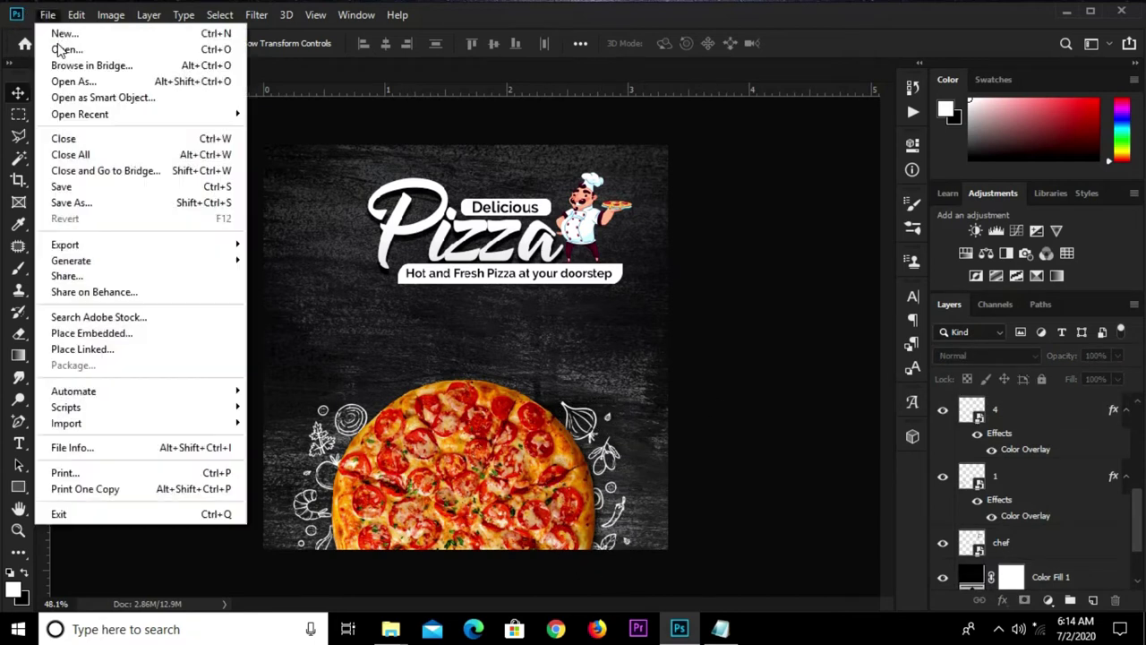
left_click(99, 331)
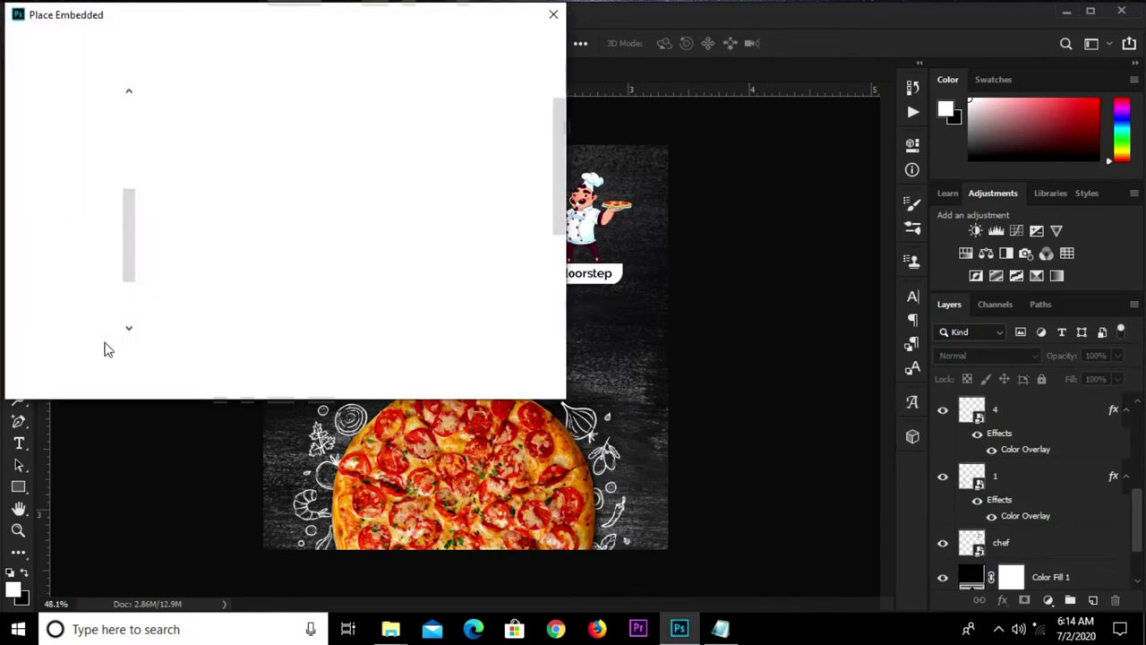
left_click(300, 134)
left_click(430, 376)
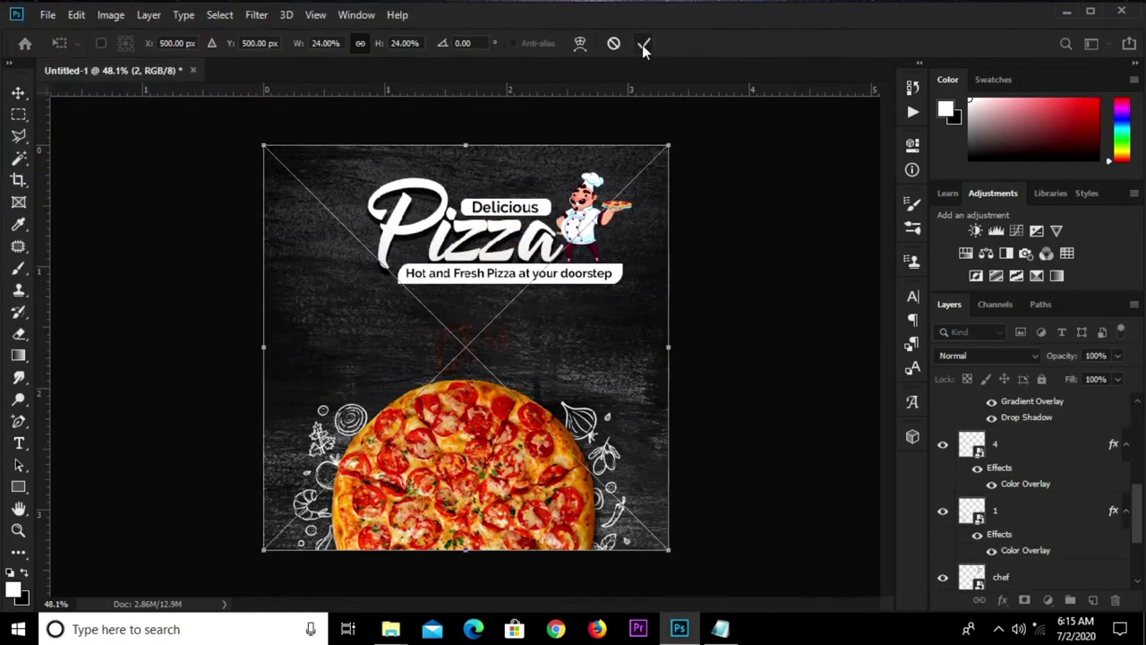
left_click(642, 45)
Paste the white overlay style onto layer 2 and move it above the pizza's top-left edge.
scroll(1026, 439, "up", 2)
scroll(1025, 435, "up", 3)
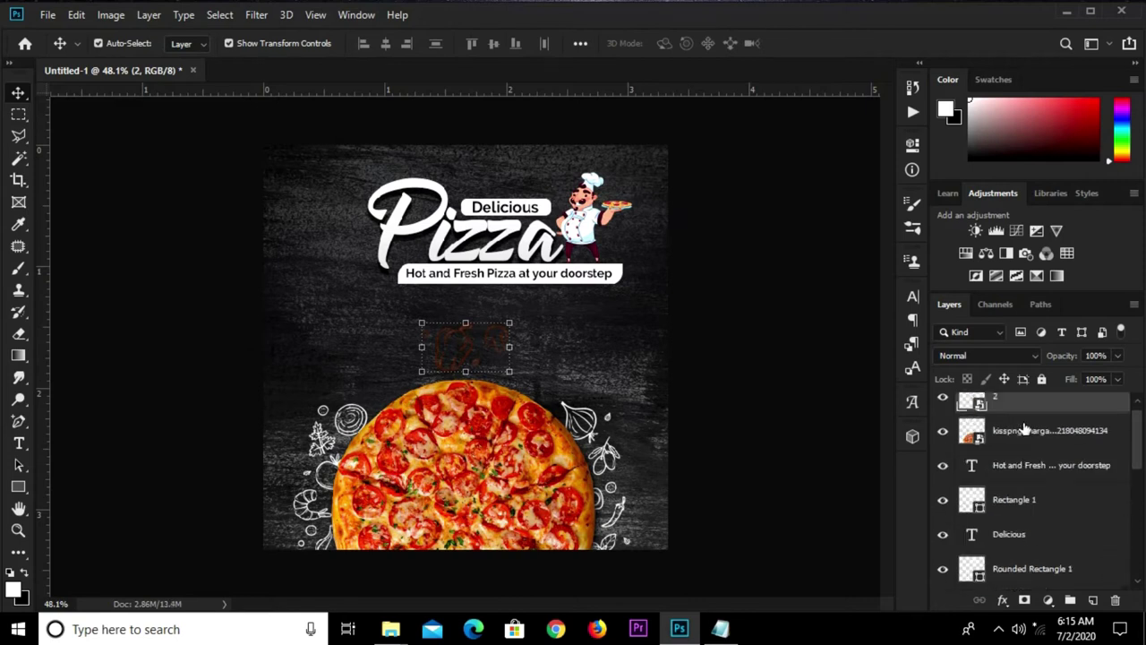
scroll(1025, 430, "up", 1)
right_click(1059, 408)
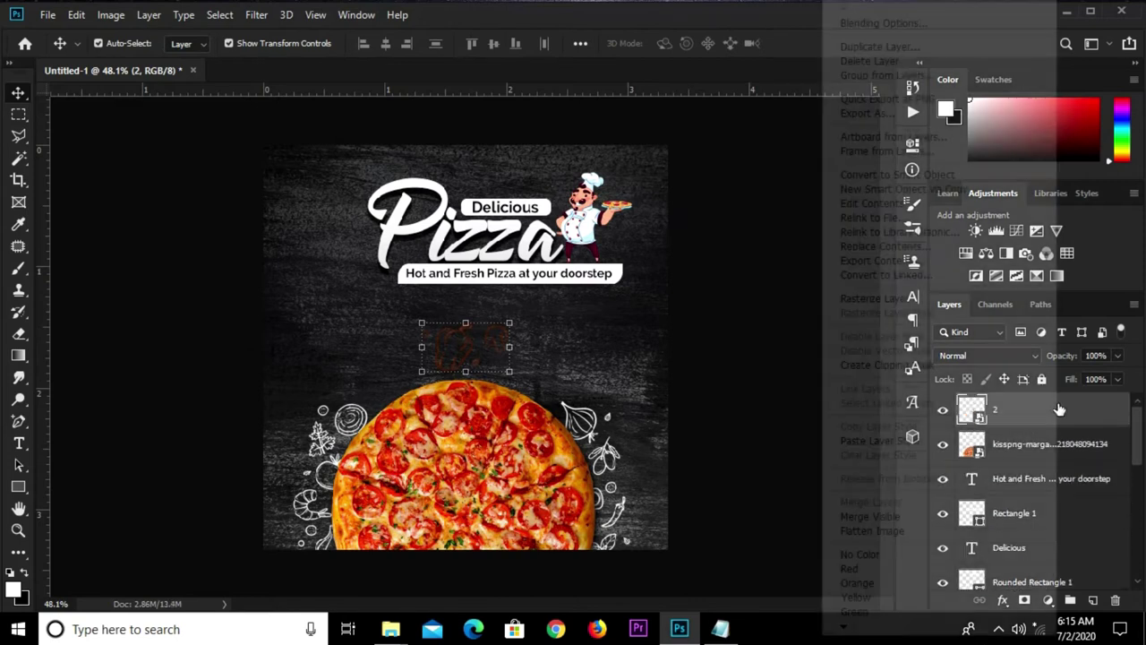
left_click(877, 441)
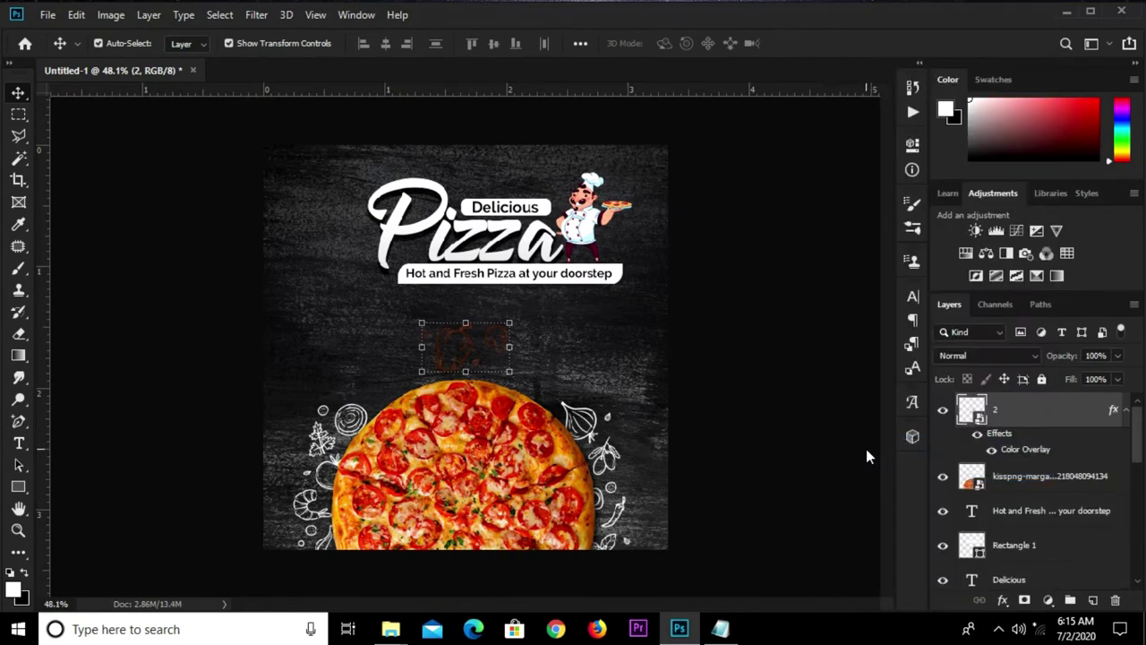
left_click_drag(455, 341, 404, 367)
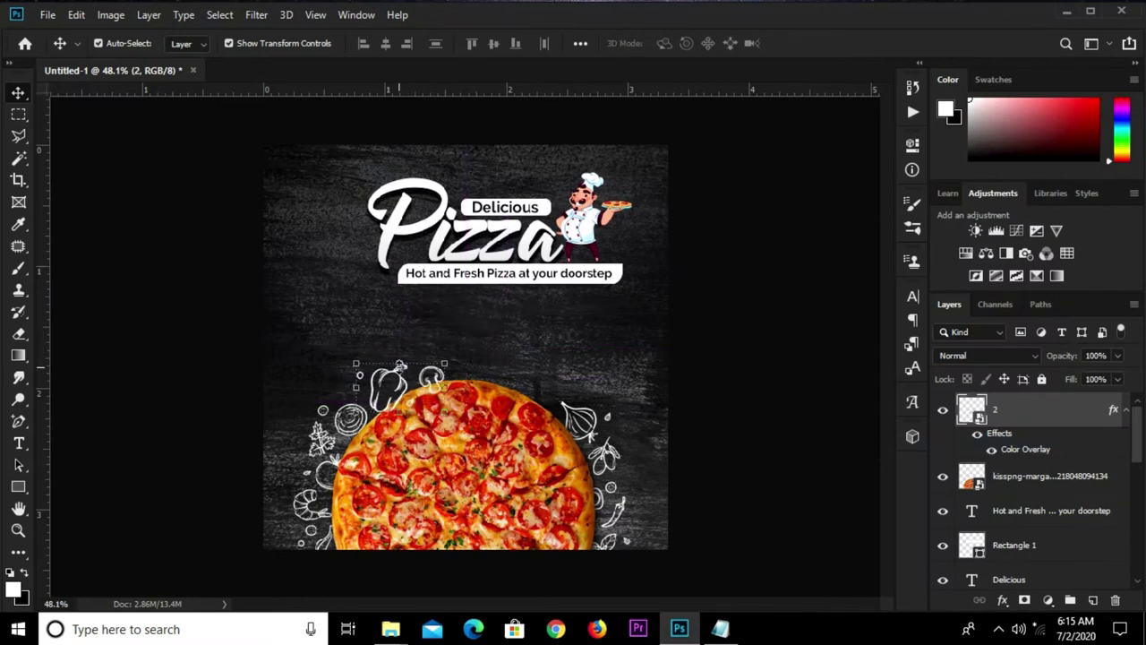
Place mushroom doodle image 3 above the pizza's top centre.
left_click(48, 14)
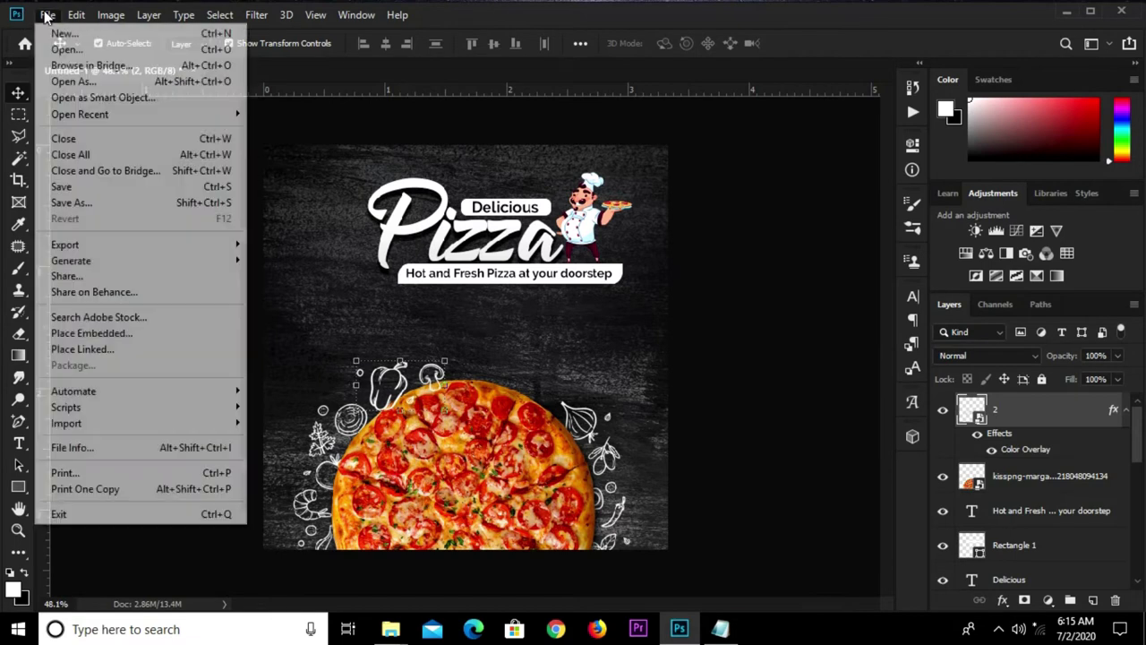
left_click(87, 333)
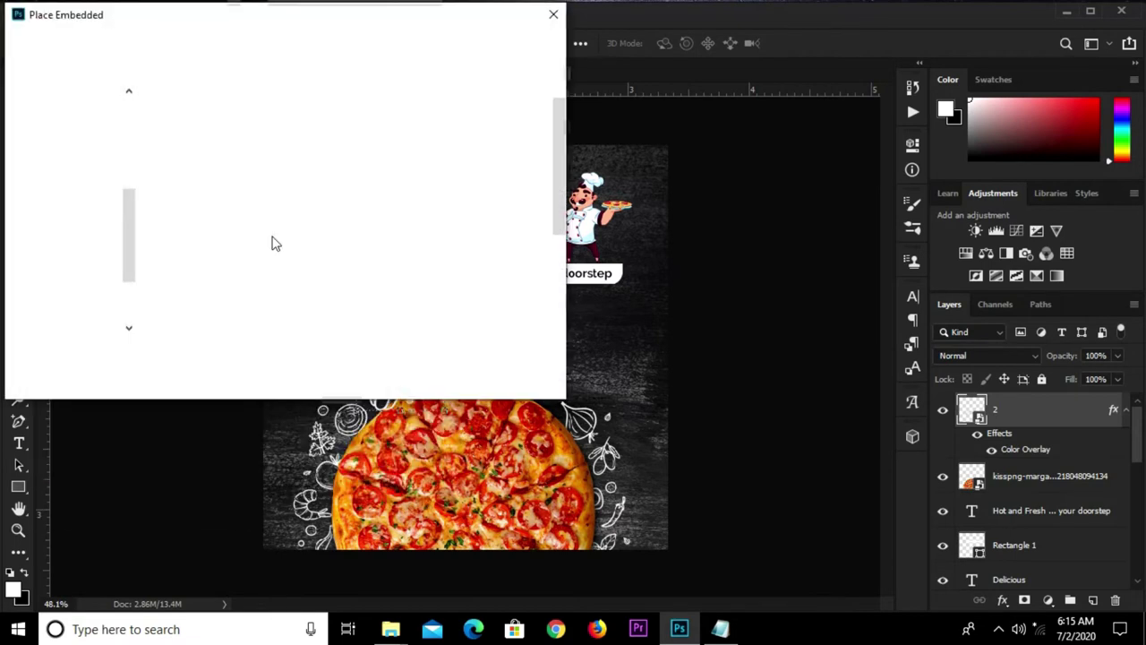
left_click(403, 134)
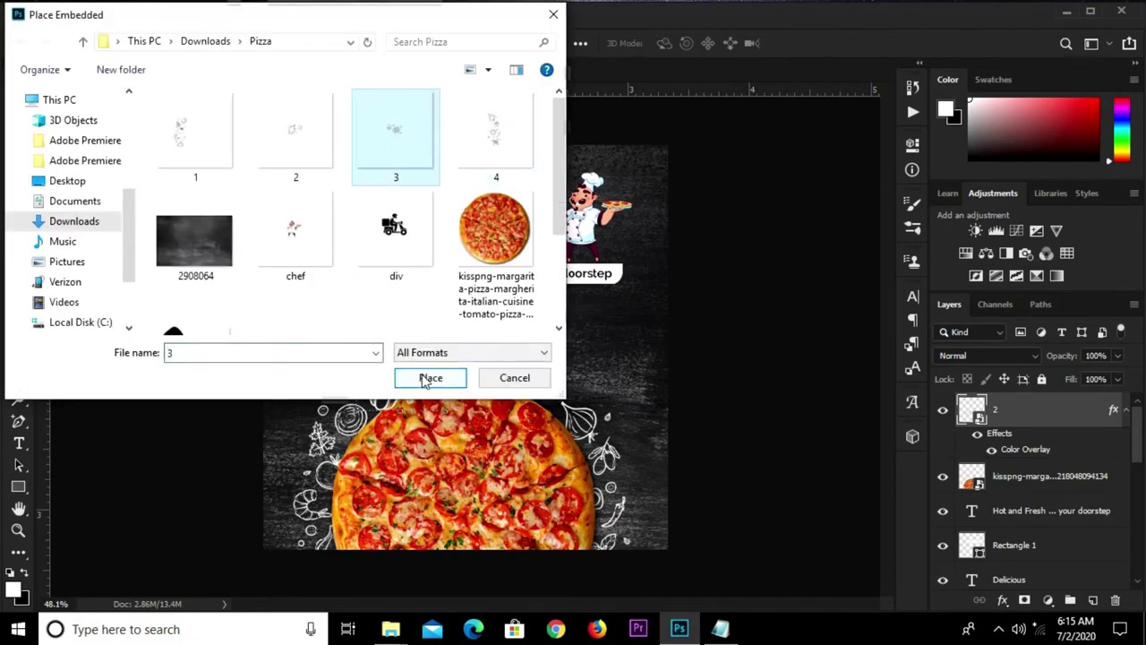
left_click(427, 379)
left_click_drag(504, 354, 537, 376)
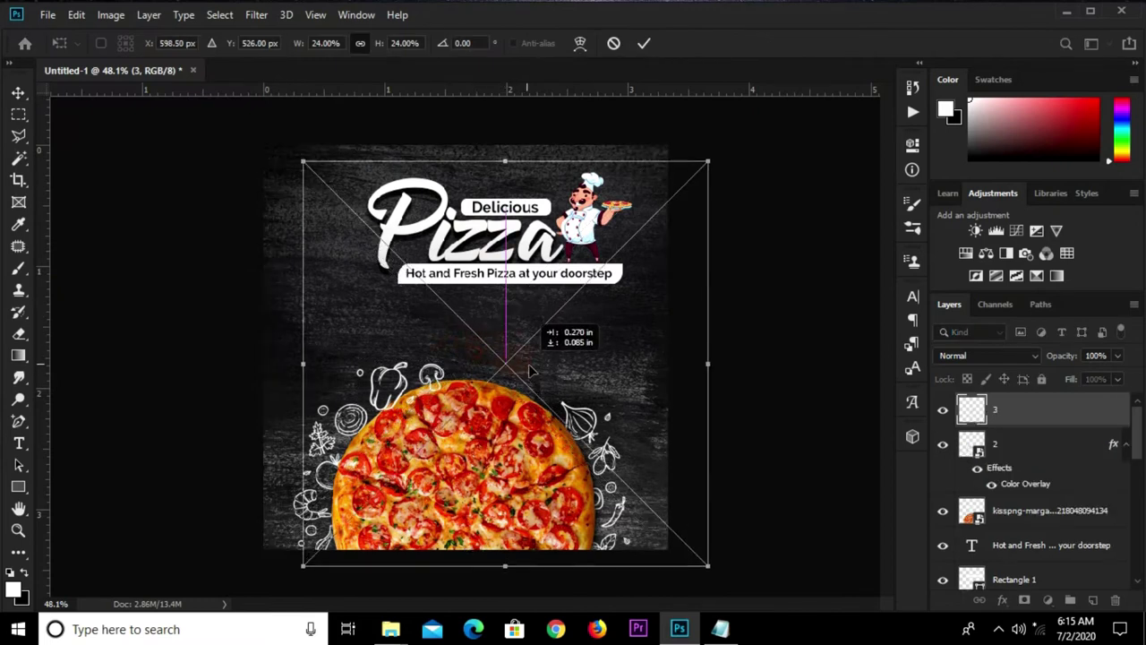
left_click(645, 44)
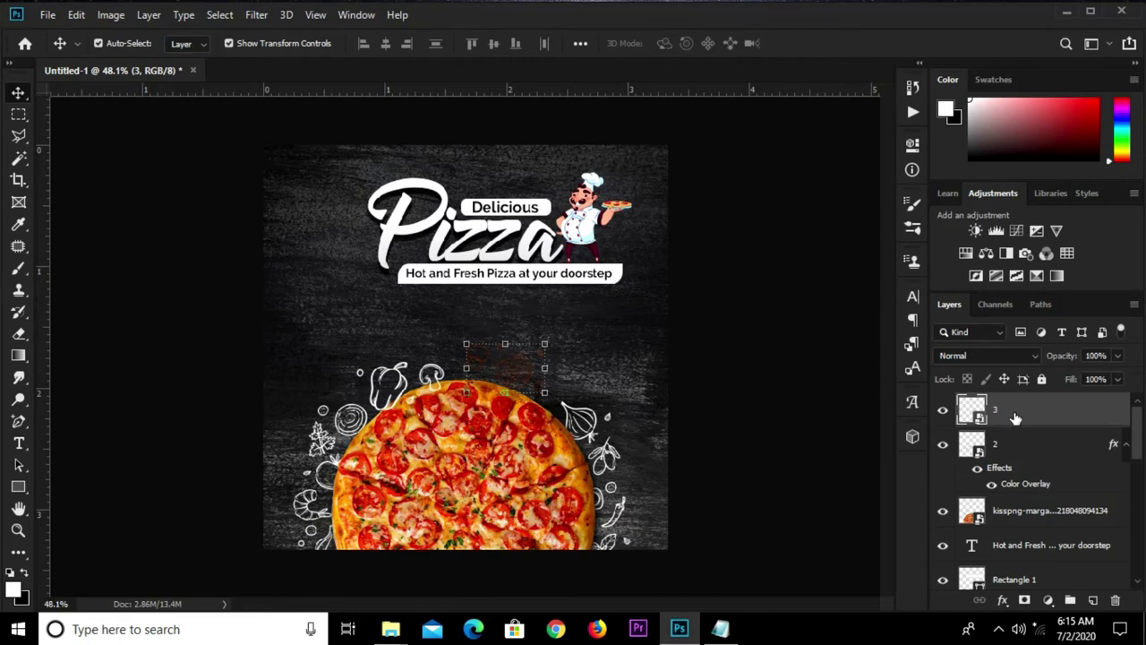
Paste the white overlay style onto layer 3 and lower it slightly.
right_click(1015, 418)
left_click(851, 439)
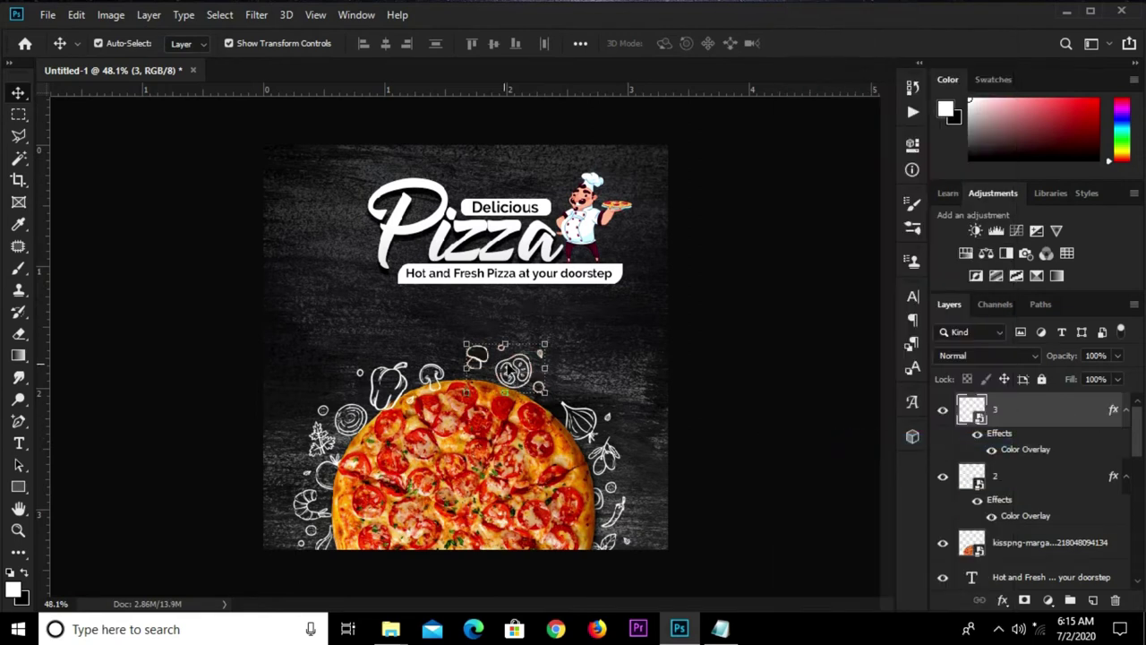
left_click_drag(509, 369, 523, 338)
scroll(521, 370, "up", 3)
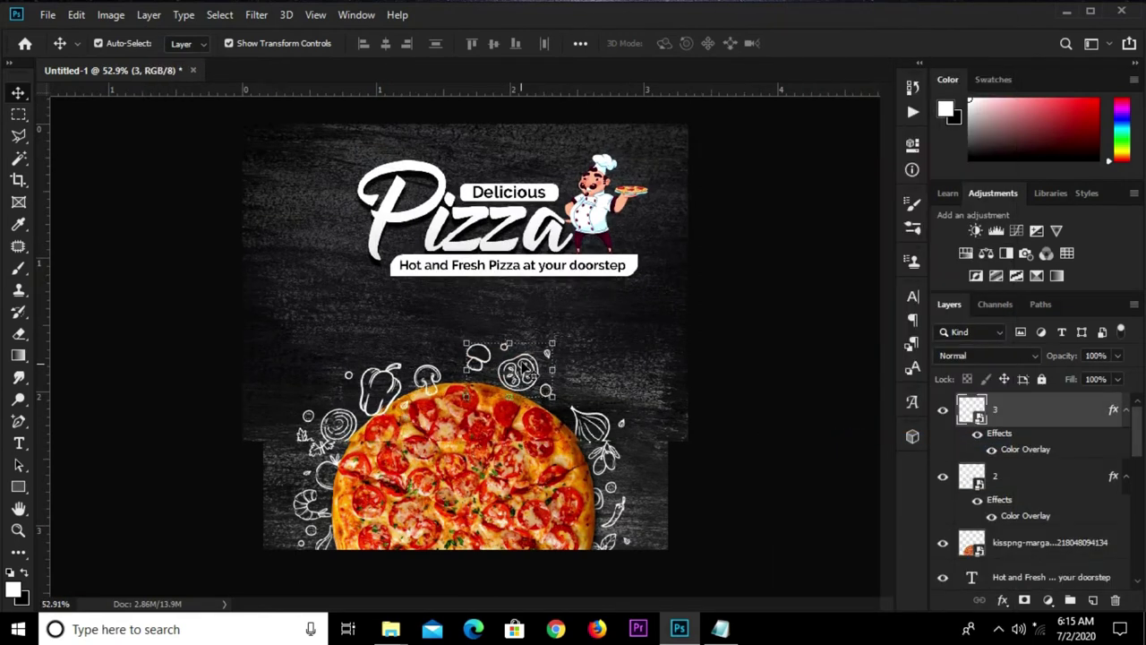
left_click(548, 376)
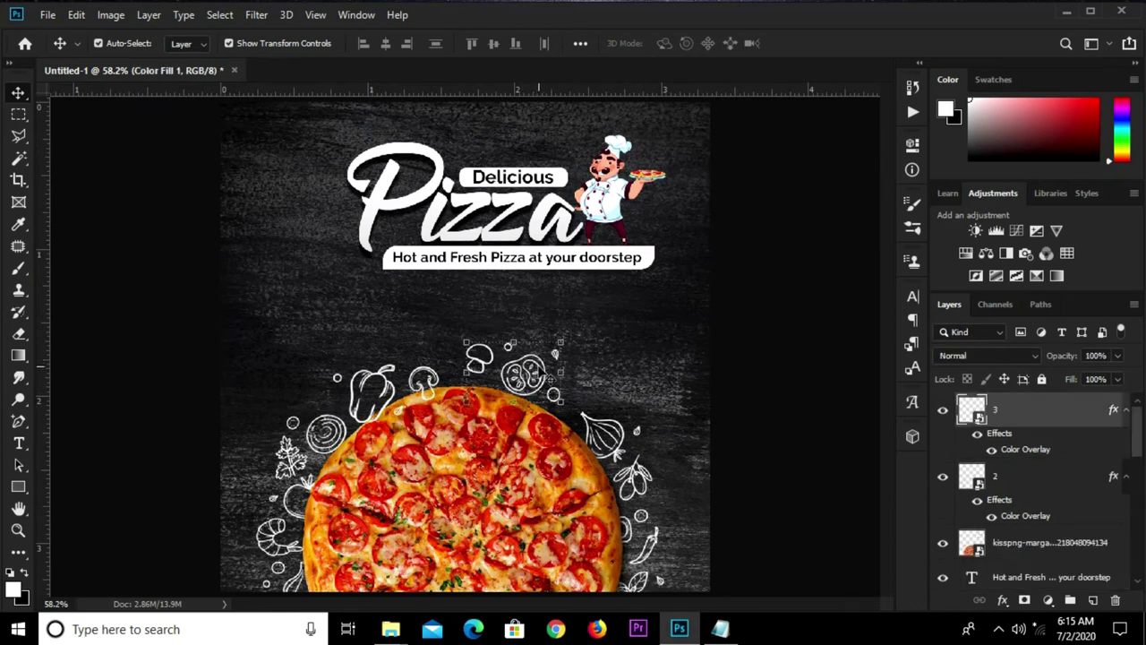
key("ctrl+t")
left_click_drag(531, 369, 531, 382)
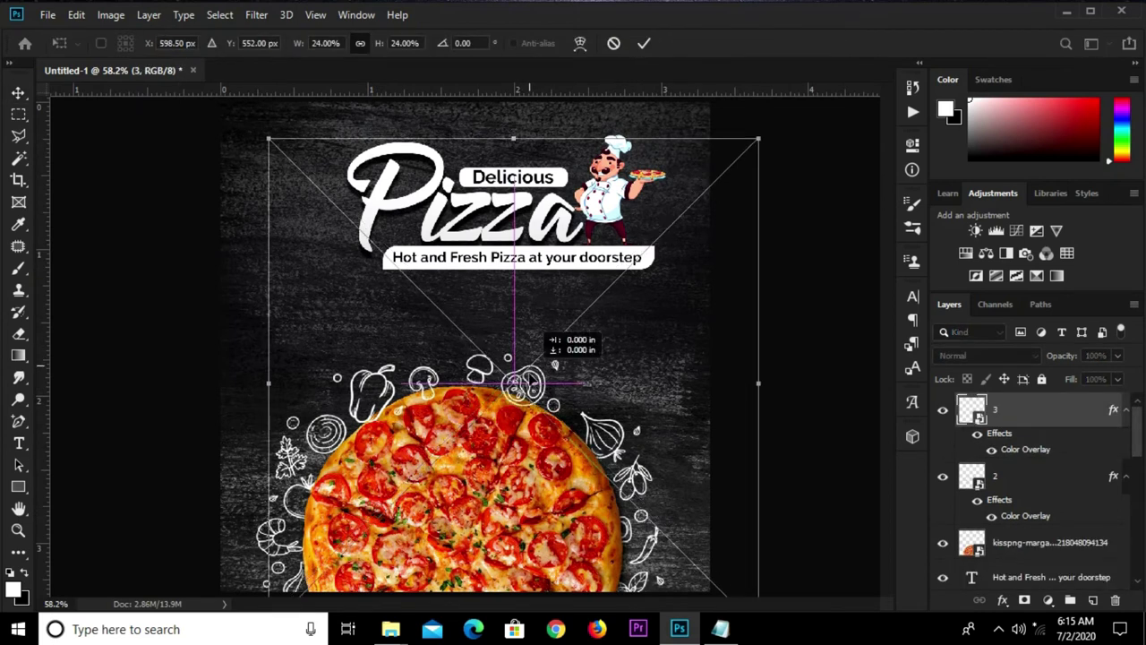
left_click(643, 45)
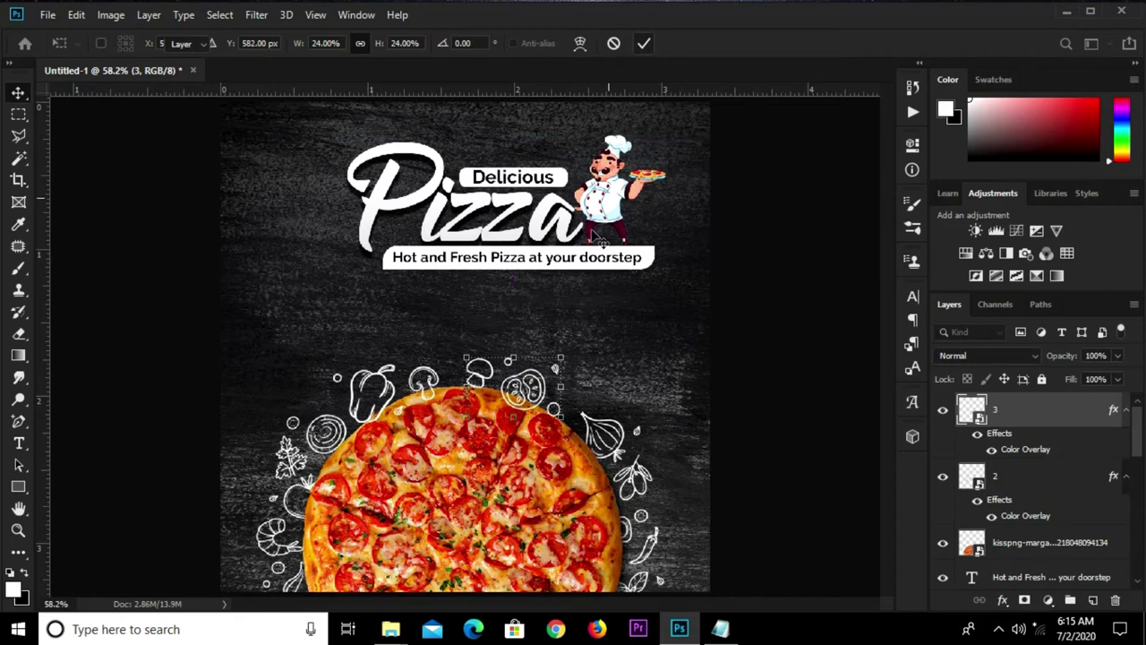
Move the right-side doodles, layer 4, up-left and tilt them about -2.79°.
key("ctrl+j")
left_click_drag(658, 580, 655, 560)
left_click_drag(628, 463, 628, 464)
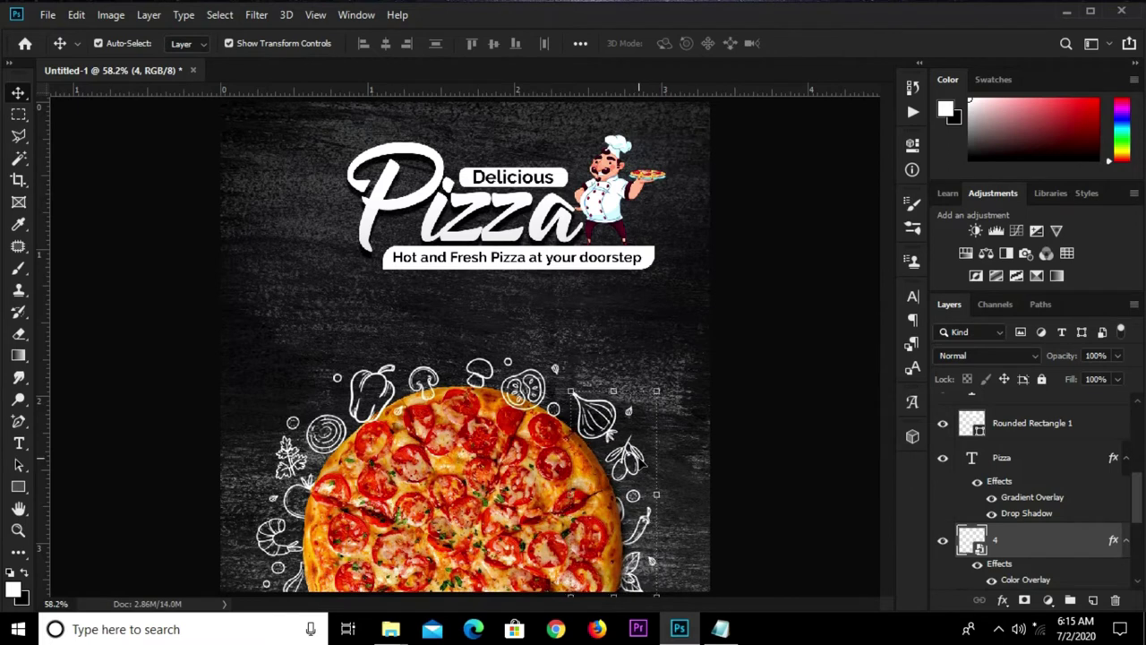
left_click(646, 371)
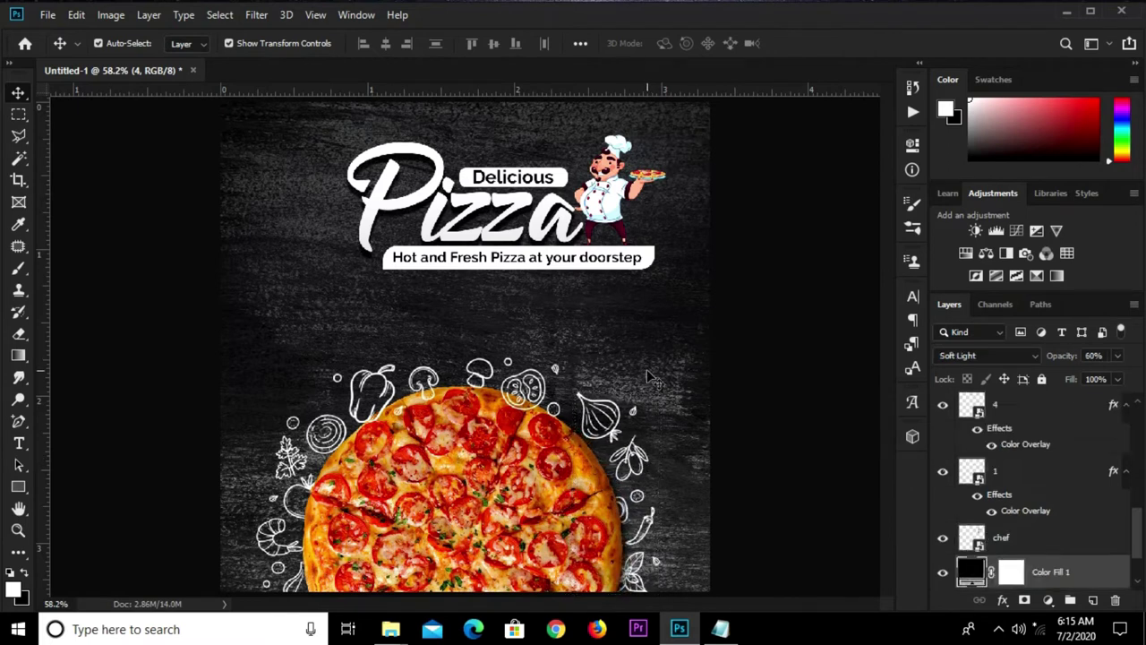
left_click(633, 421)
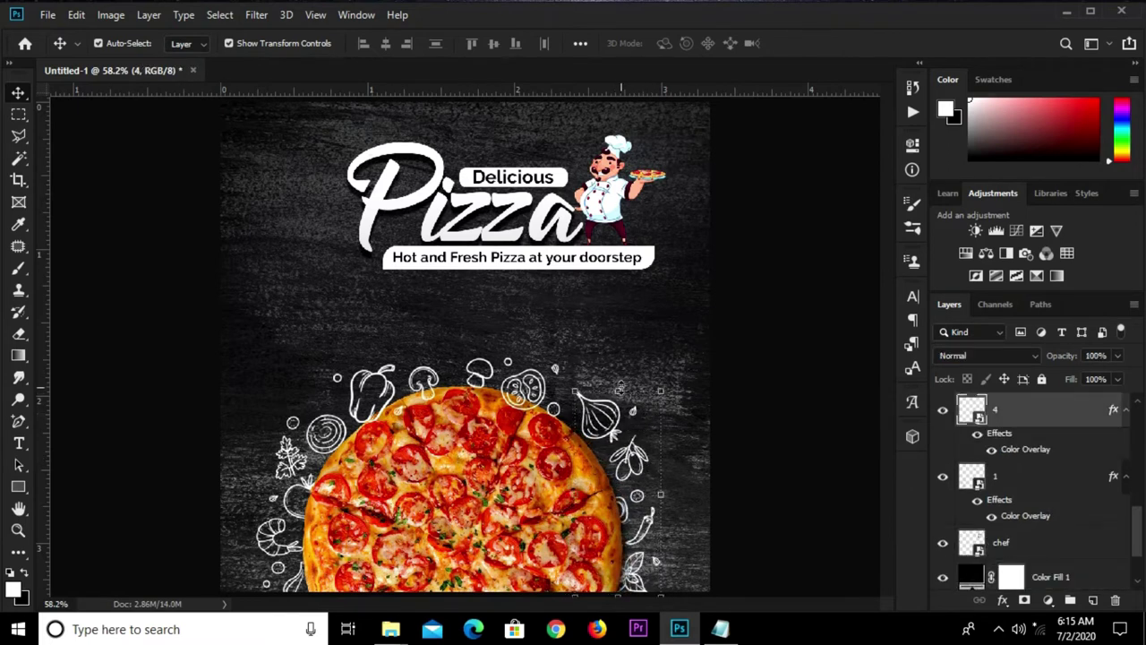
key("ctrl+t")
left_click_drag(679, 234, 664, 243)
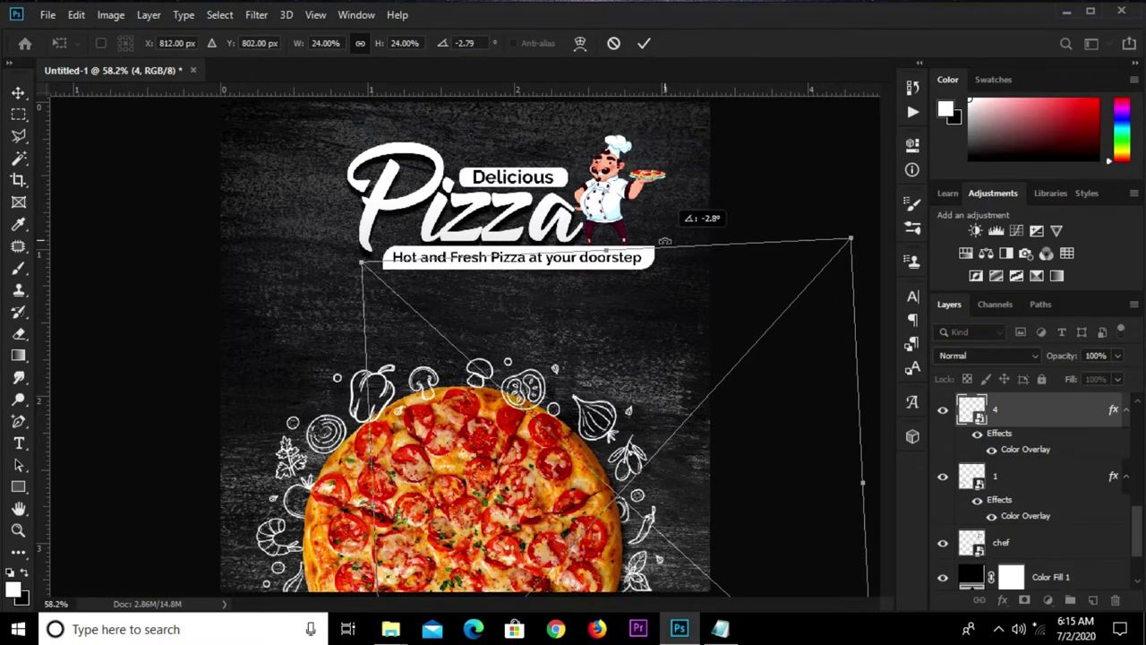
left_click(645, 43)
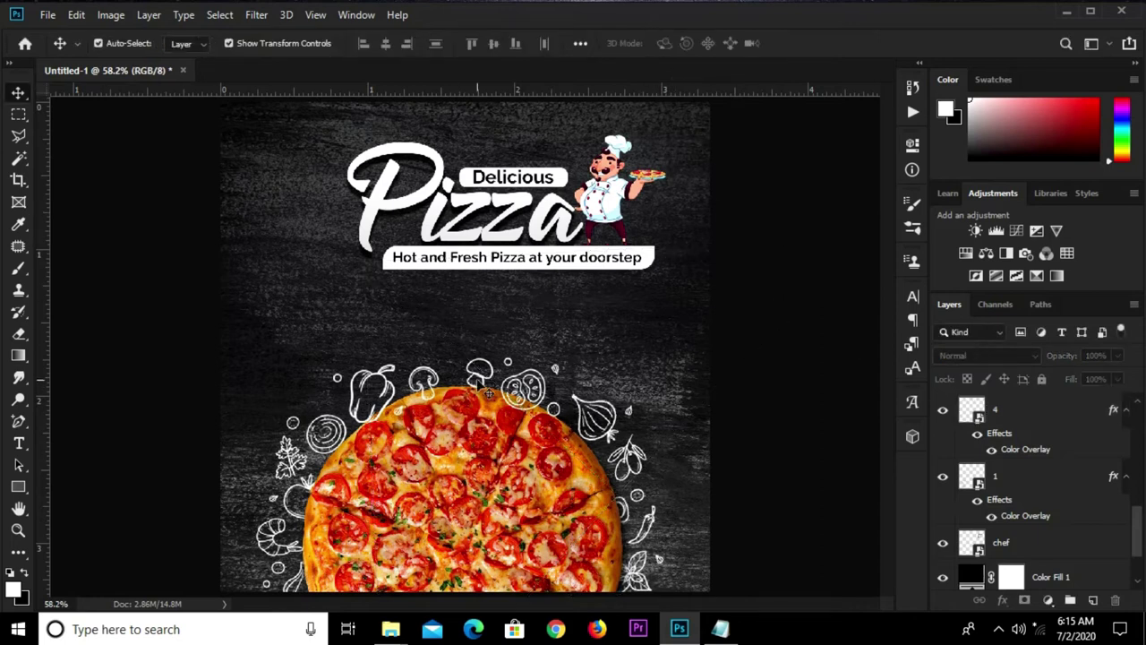
left_click(436, 391)
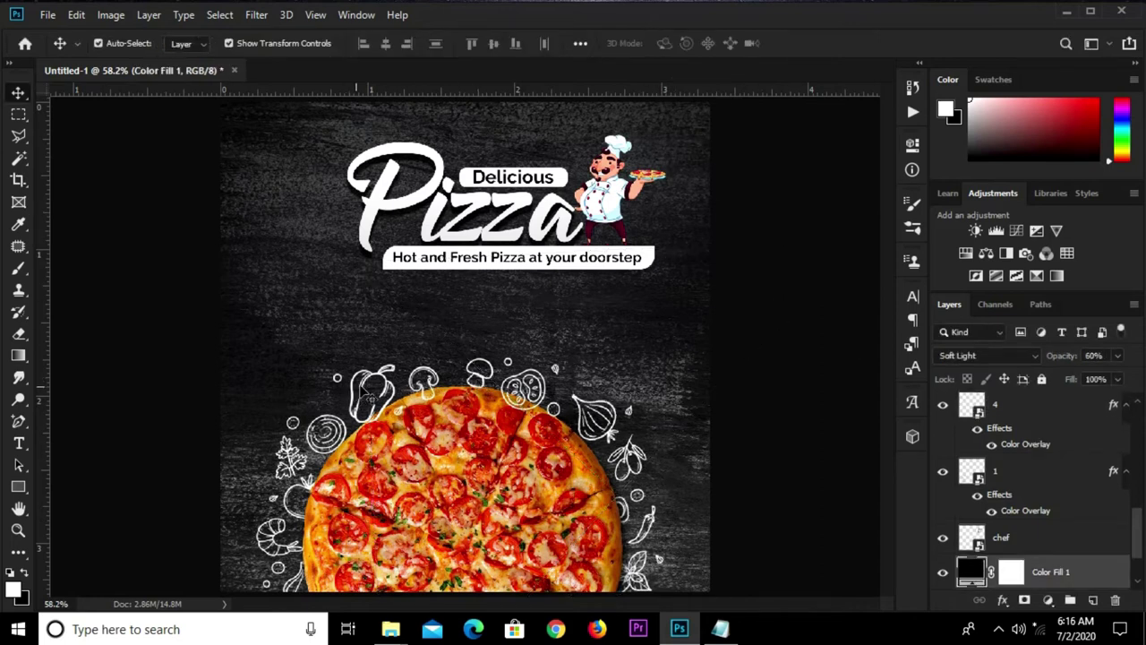
scroll(374, 385, "up", 1, "alt")
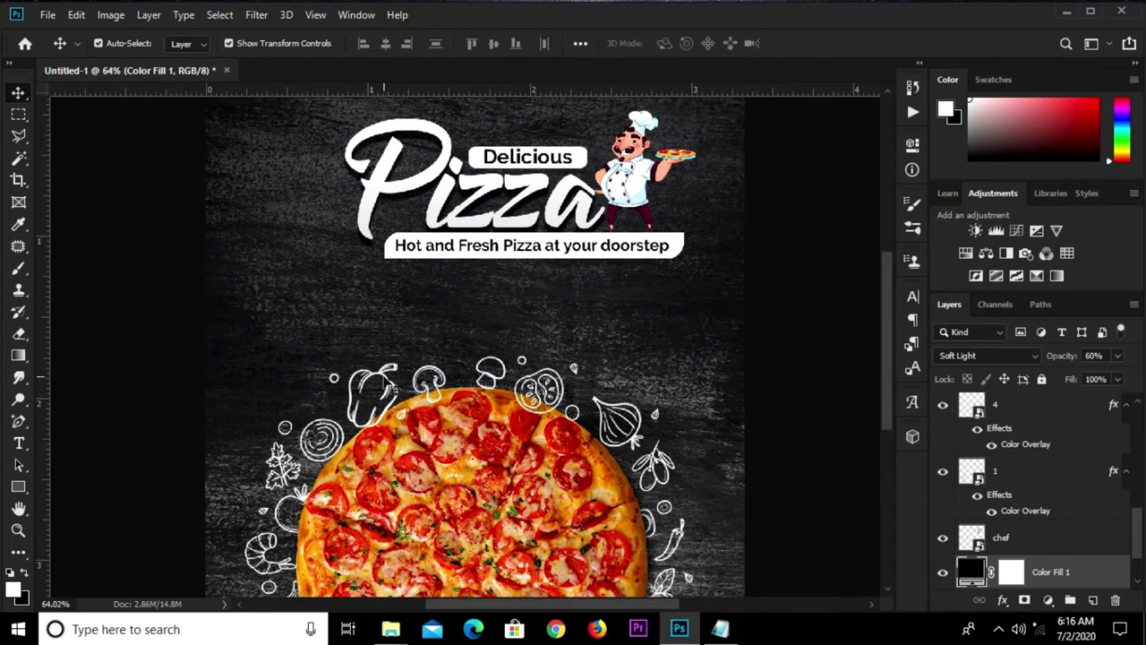
left_click(391, 385)
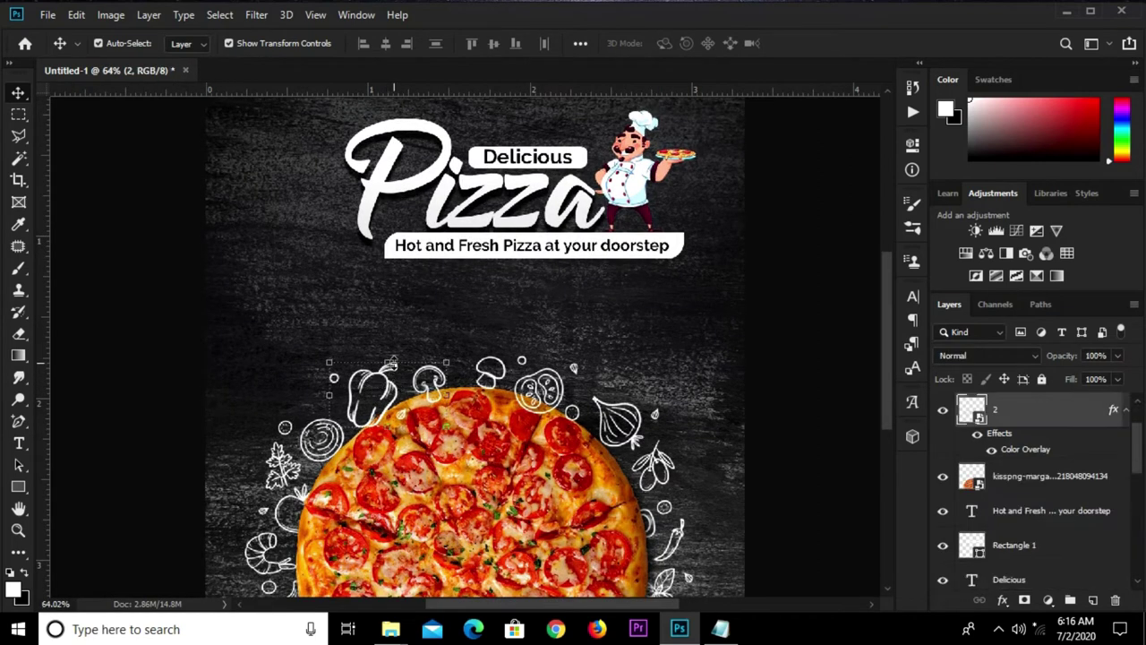
Shift the pepper doodles in layer 2 slightly right.
key("ctrl+t")
left_click_drag(414, 369, 422, 365)
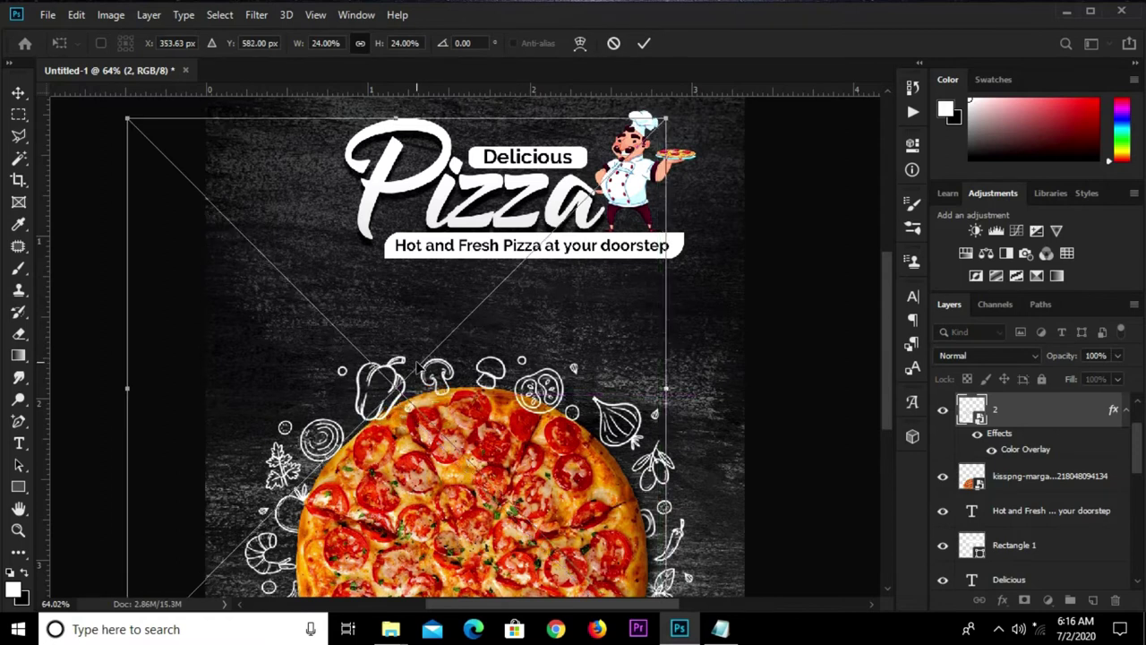
key("Return")
Move doodle layers 2 and 3 down beside 4 and 1, just above the chef layer.
left_click(559, 392, "shift")
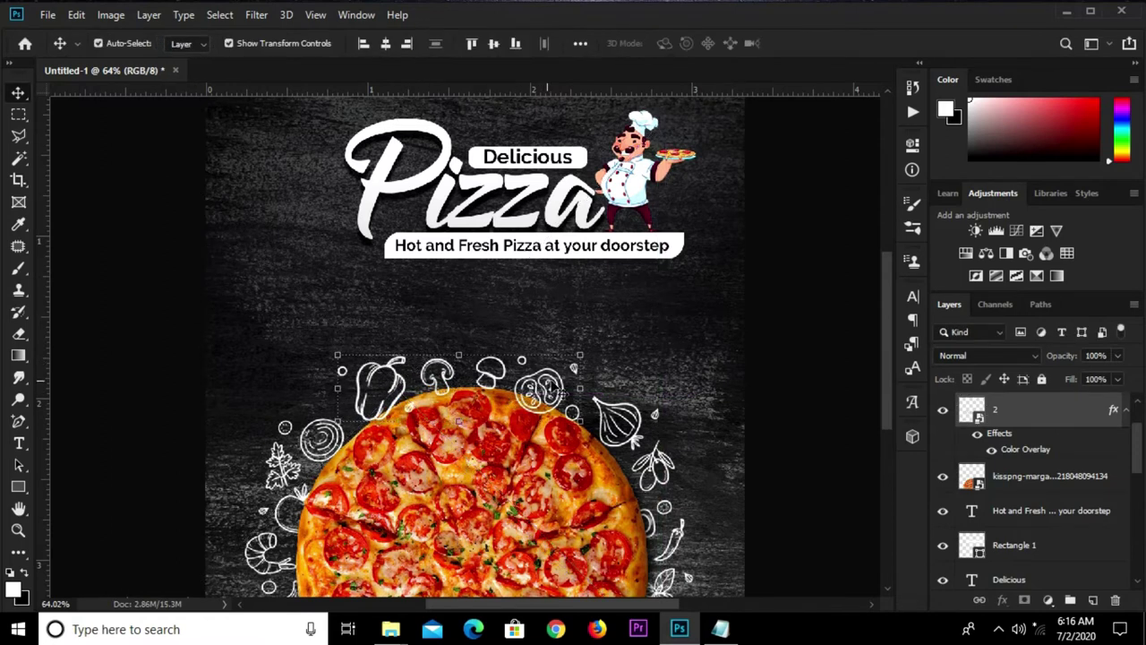
key("ctrl+j")
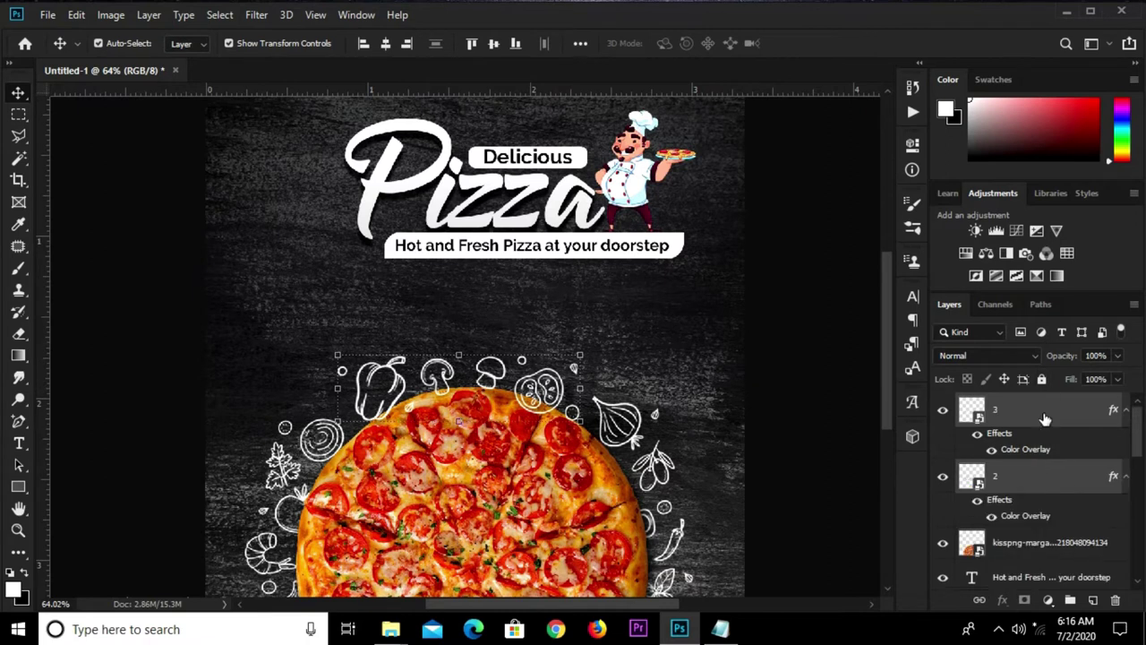
left_click_drag(1044, 418, 1041, 600)
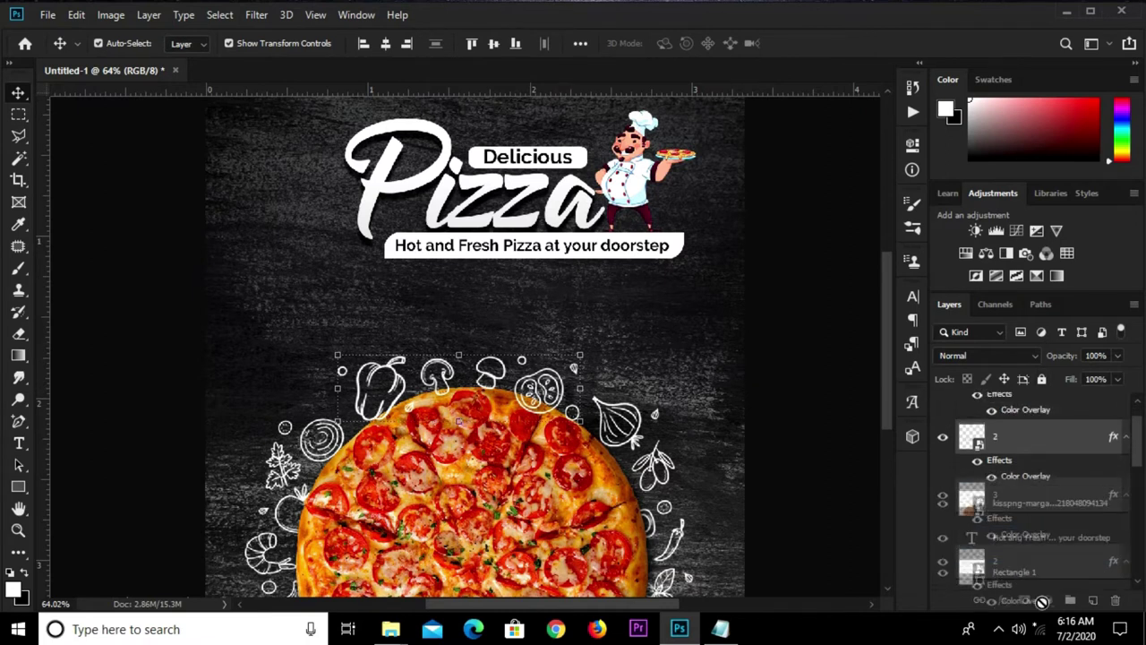
left_click_drag(1041, 601, 1018, 454)
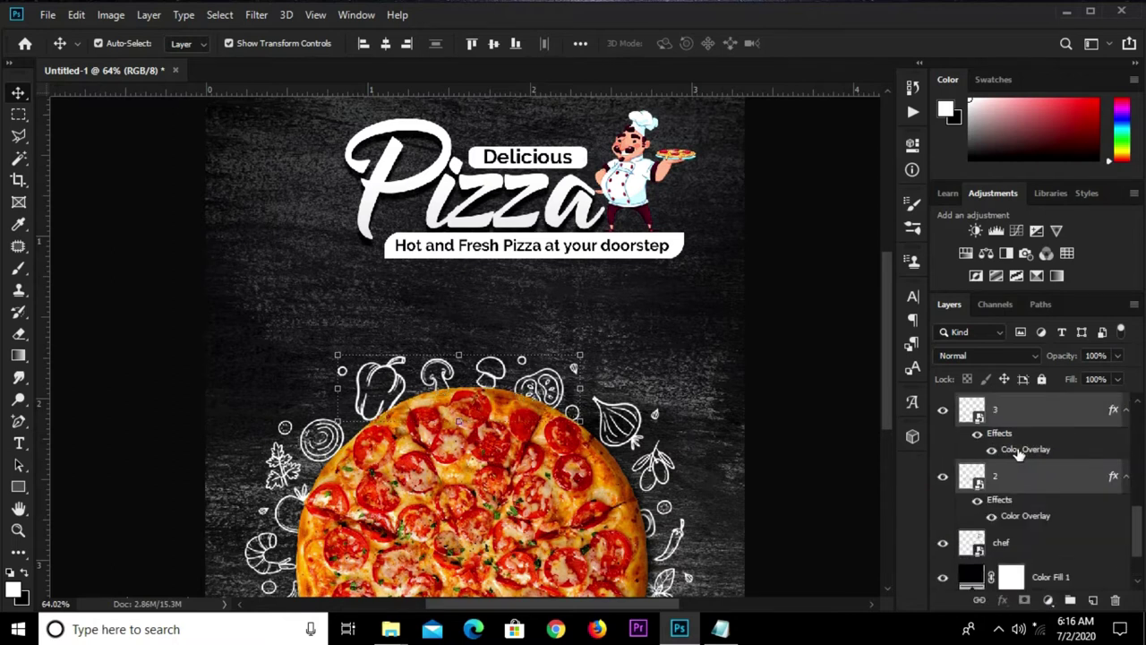
scroll(1061, 453, "up", 3)
scroll(1021, 428, "up", 1)
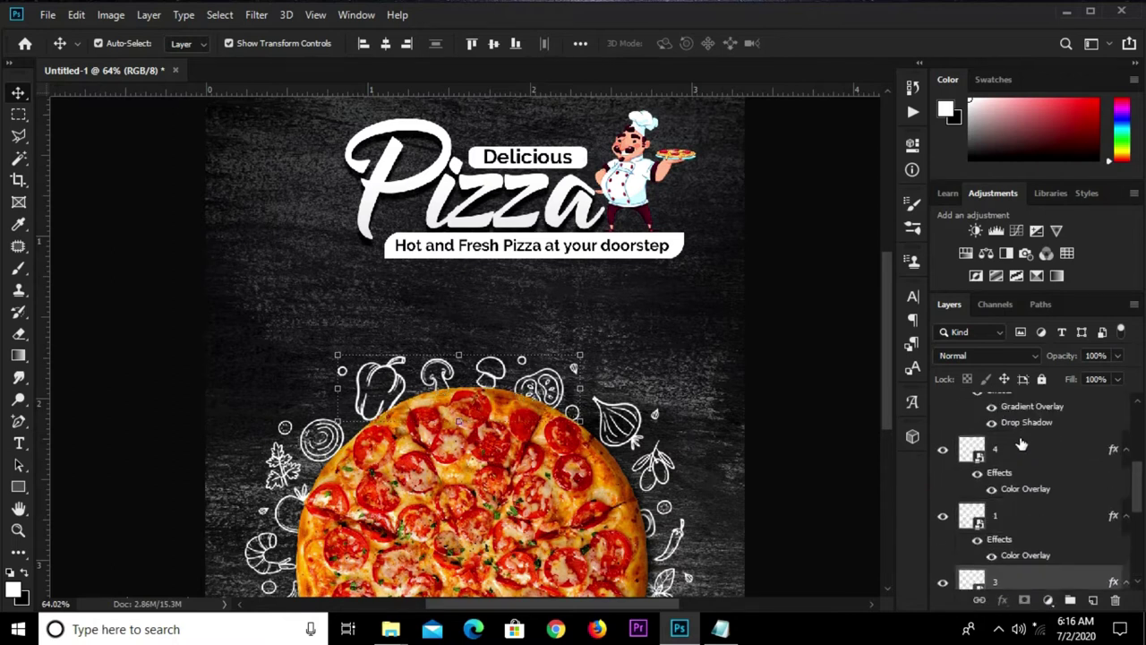
scroll(1021, 446, "up", 2)
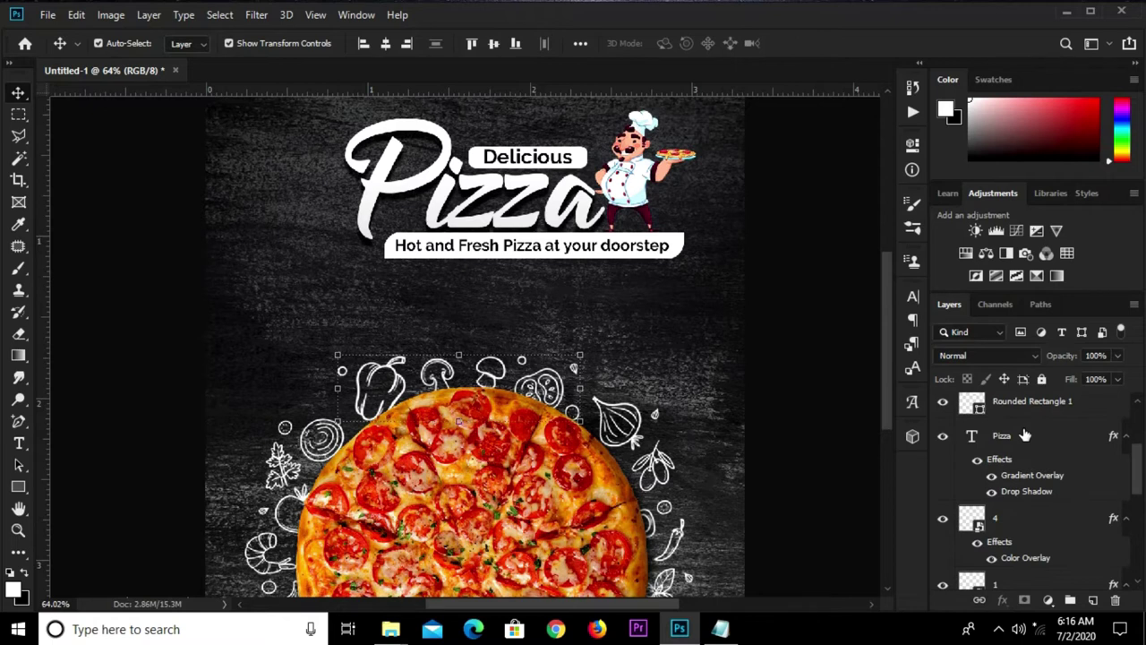
left_click(1026, 435)
scroll(1027, 444, "down", 2)
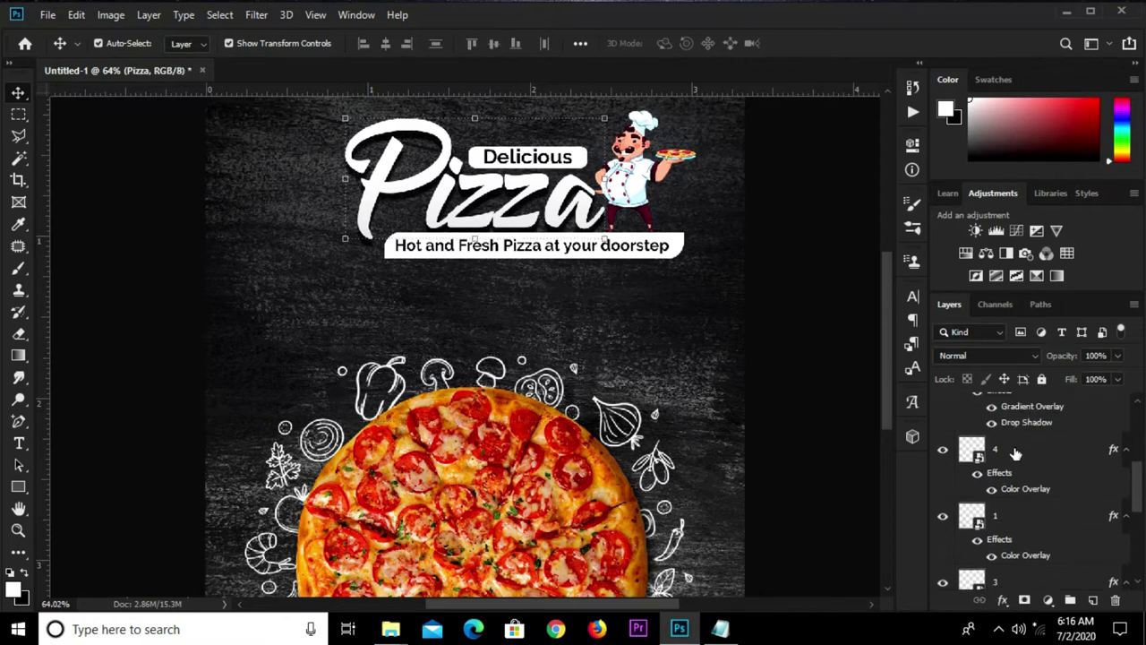
left_click(1018, 453)
scroll(1044, 453, "down", 2)
scroll(1030, 455, "down", 2)
scroll(1026, 458, "down", 1)
scroll(1016, 467, "down", 2)
Group the four doodle layers into Group 1 and toggle its visibility to check it.
left_click(1010, 475, "ctrl")
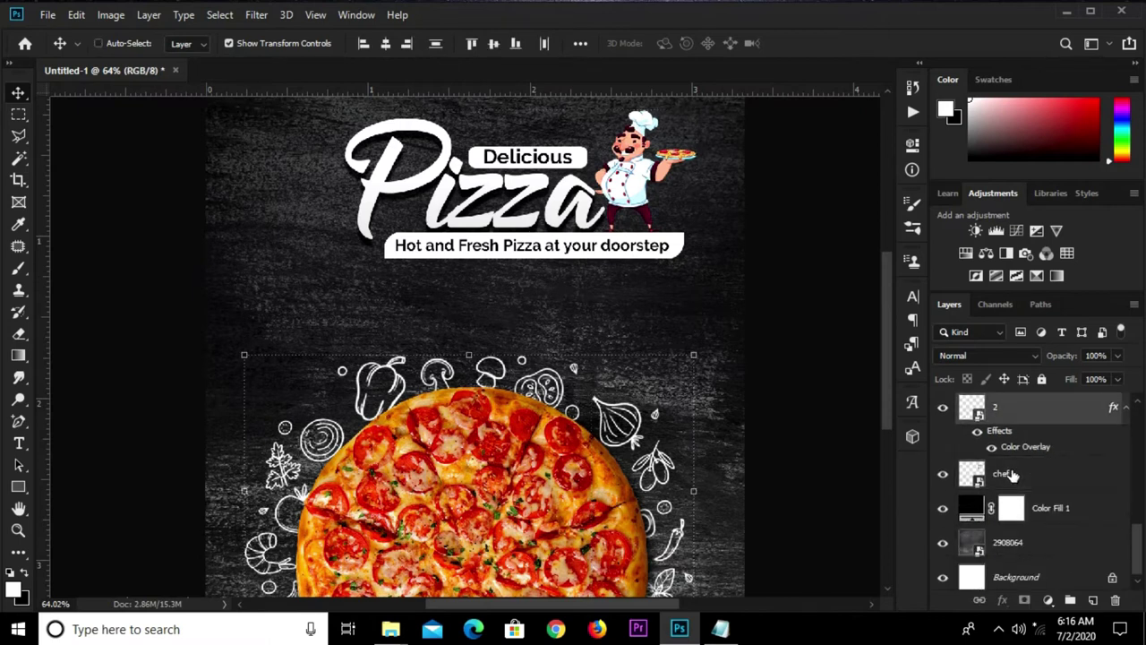
key("ctrl+g")
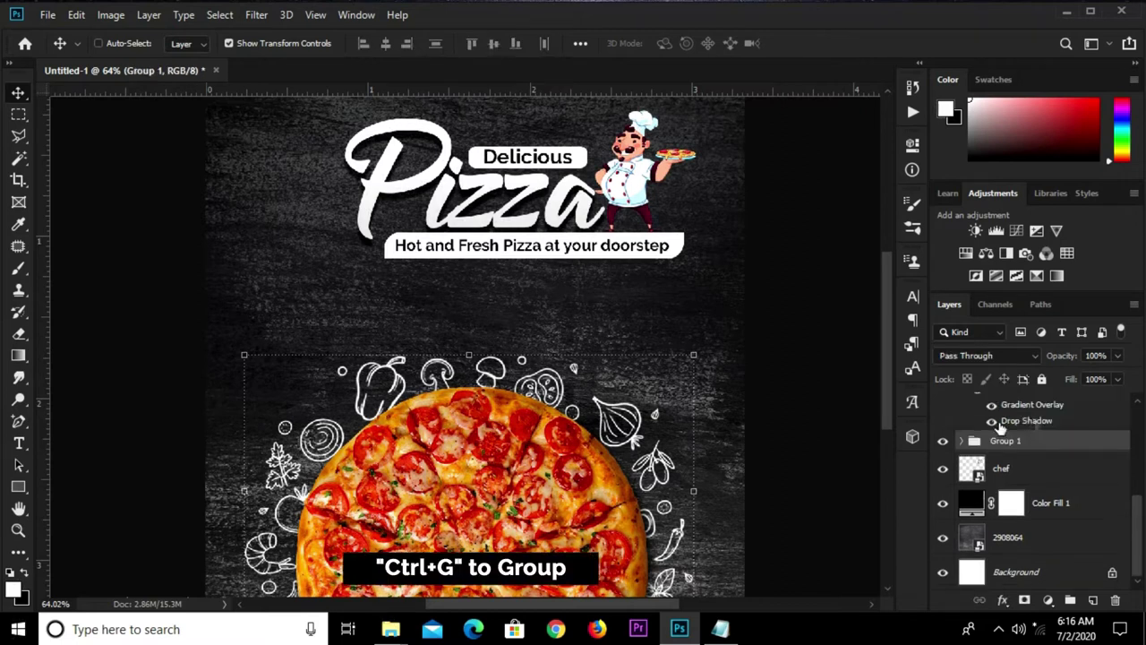
left_click(943, 442)
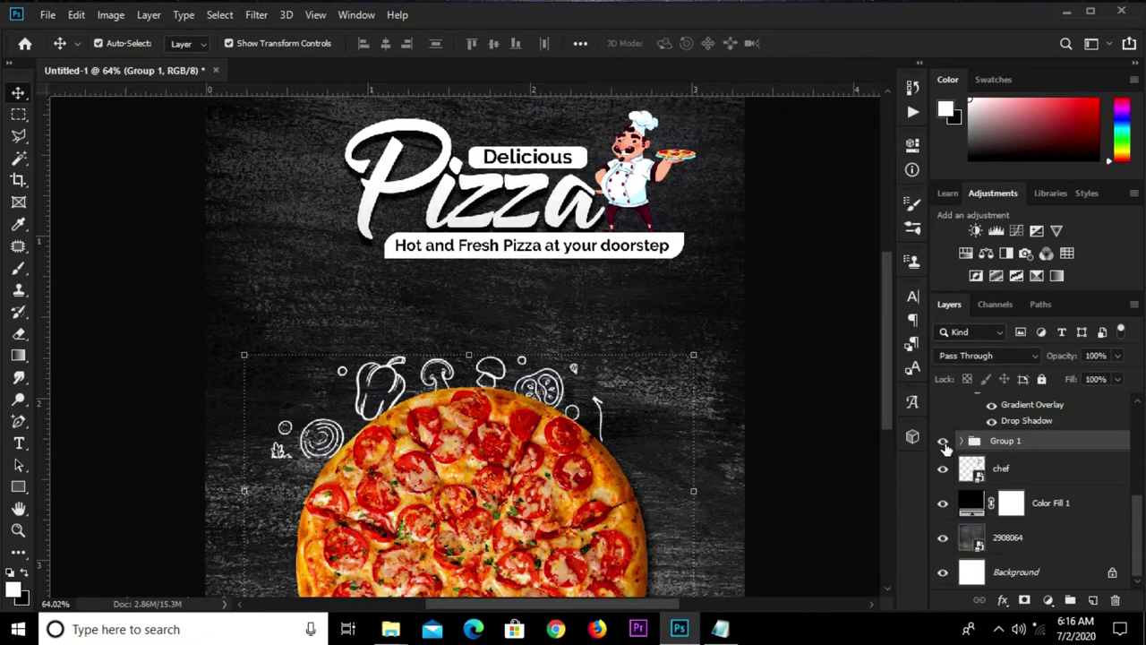
Group the kisspng pizza photo together with Group 1 into Group 2.
scroll(1026, 460, "up", 1)
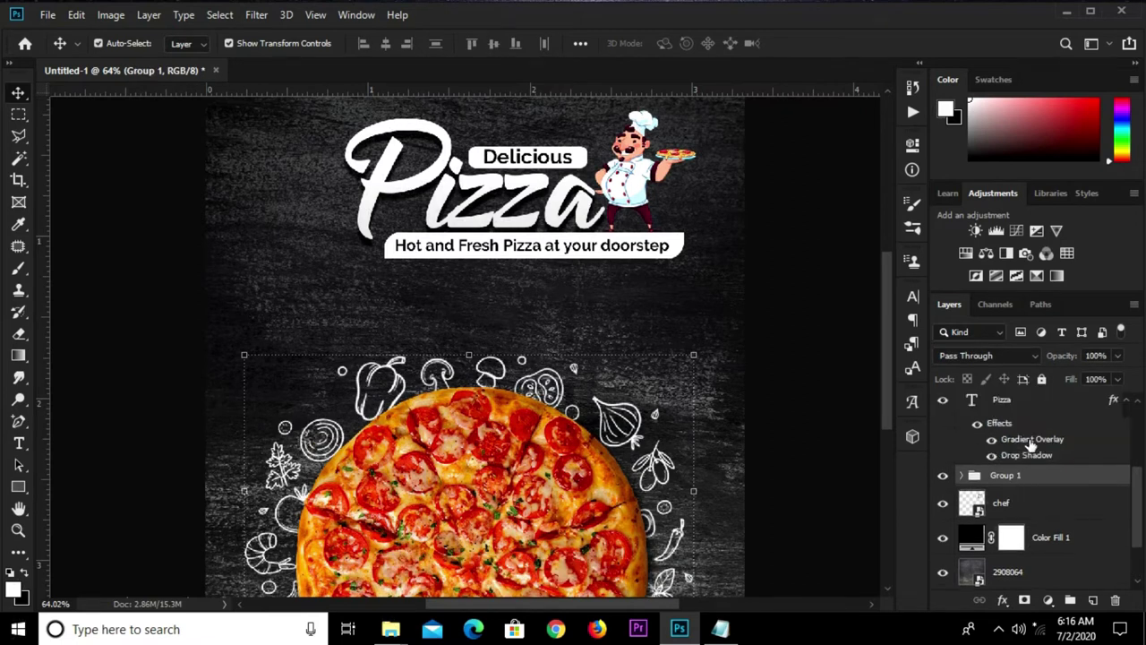
scroll(1026, 461, "up", 3)
scroll(1026, 472, "up", 1)
scroll(1024, 508, "down", 5)
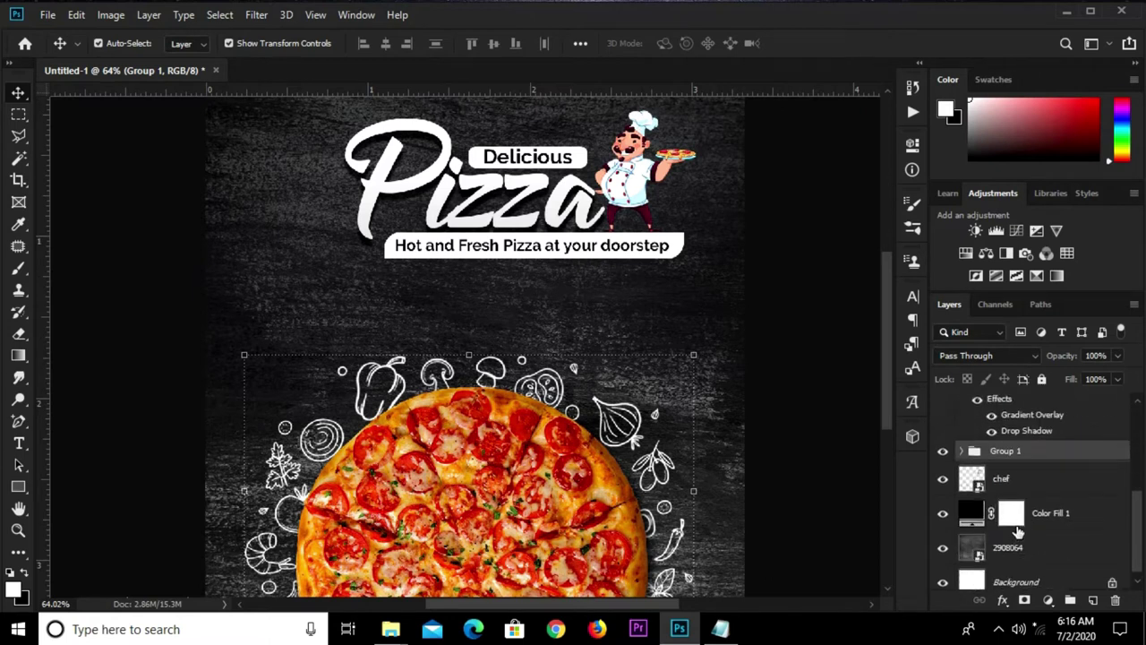
scroll(1017, 455, "up", 5)
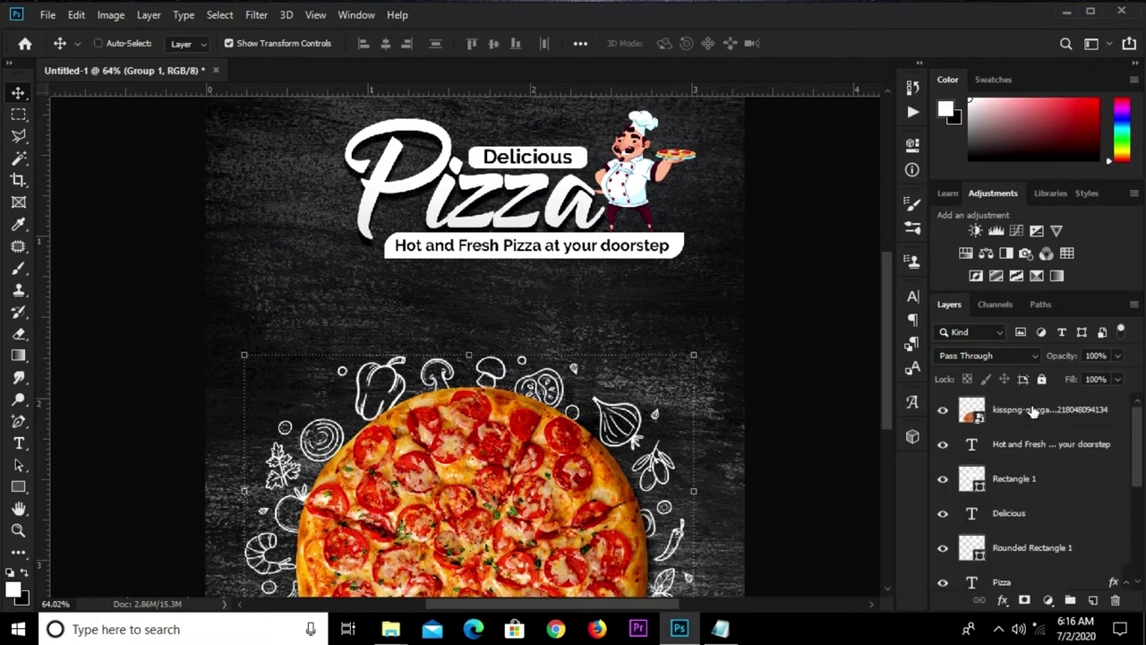
left_click(1031, 411)
key("ctrl+g")
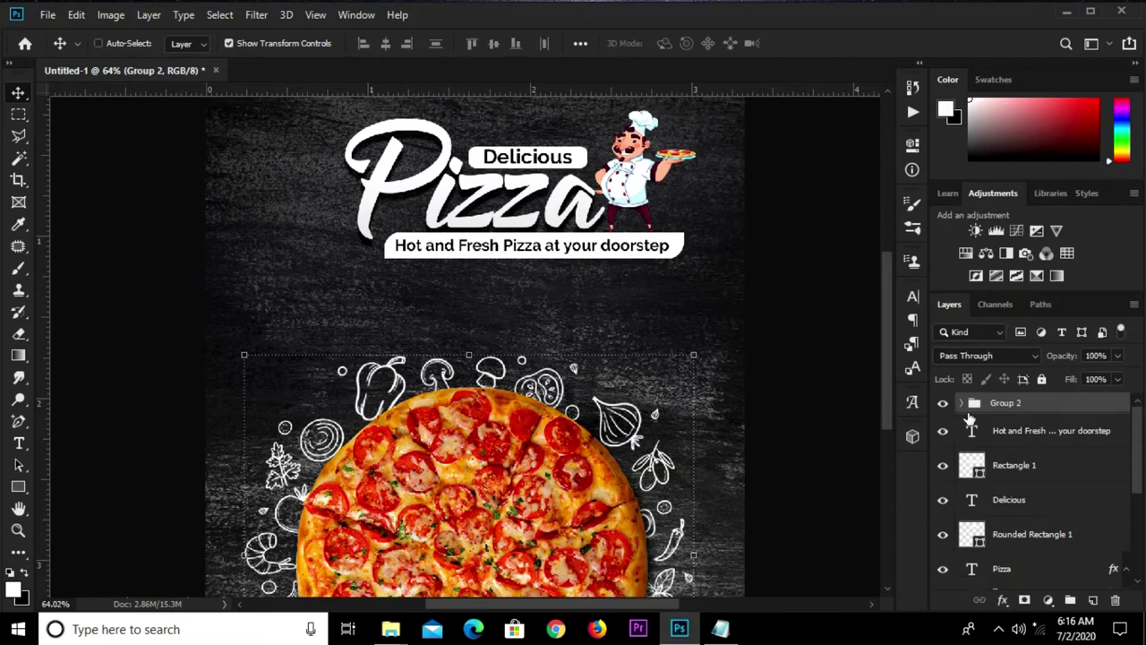
left_click(942, 402)
Scale Group 2 to about 94%, lower it slightly, and centre it horizontally on the canvas.
key("ctrl+t")
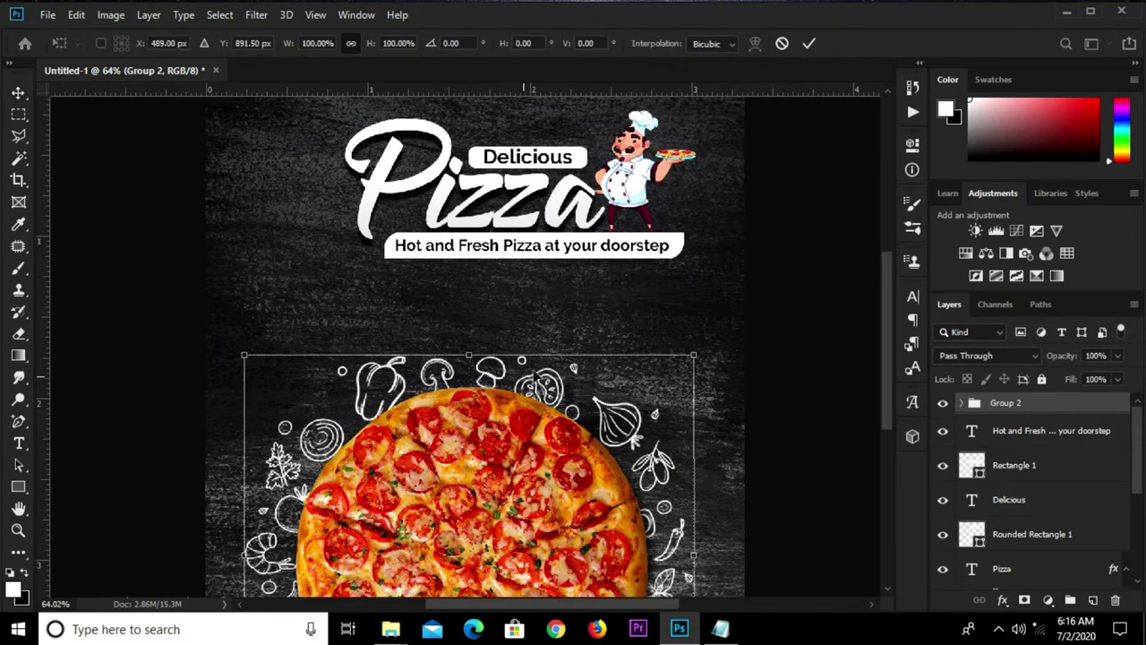
left_click_drag(466, 351, 469, 369)
left_click_drag(467, 449, 477, 444)
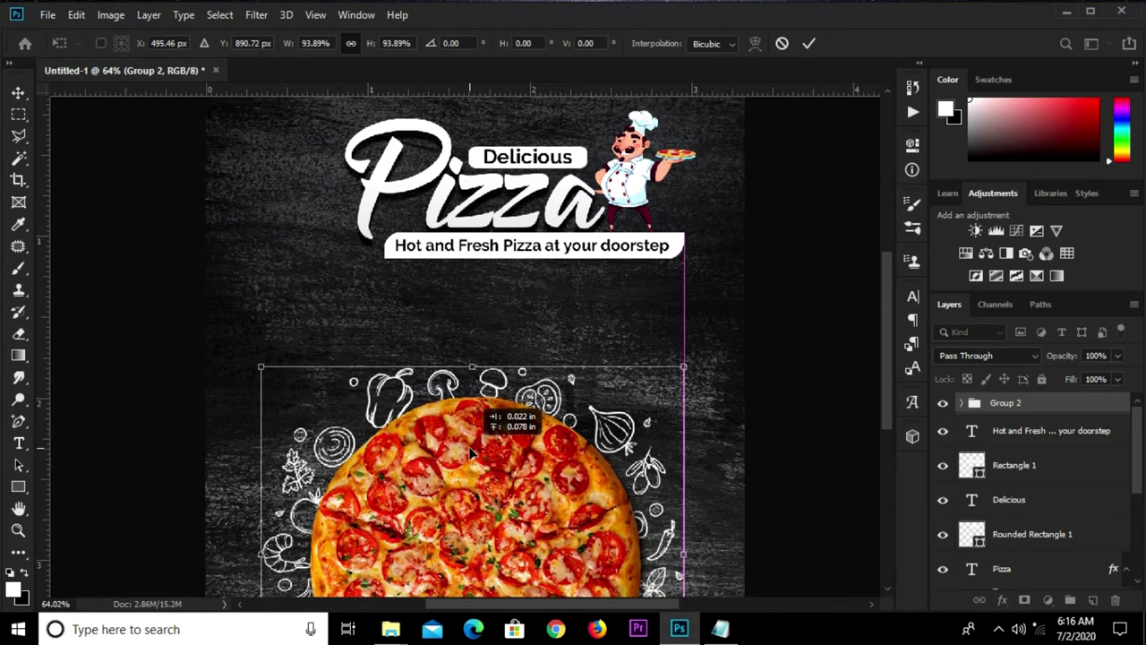
left_click(810, 40)
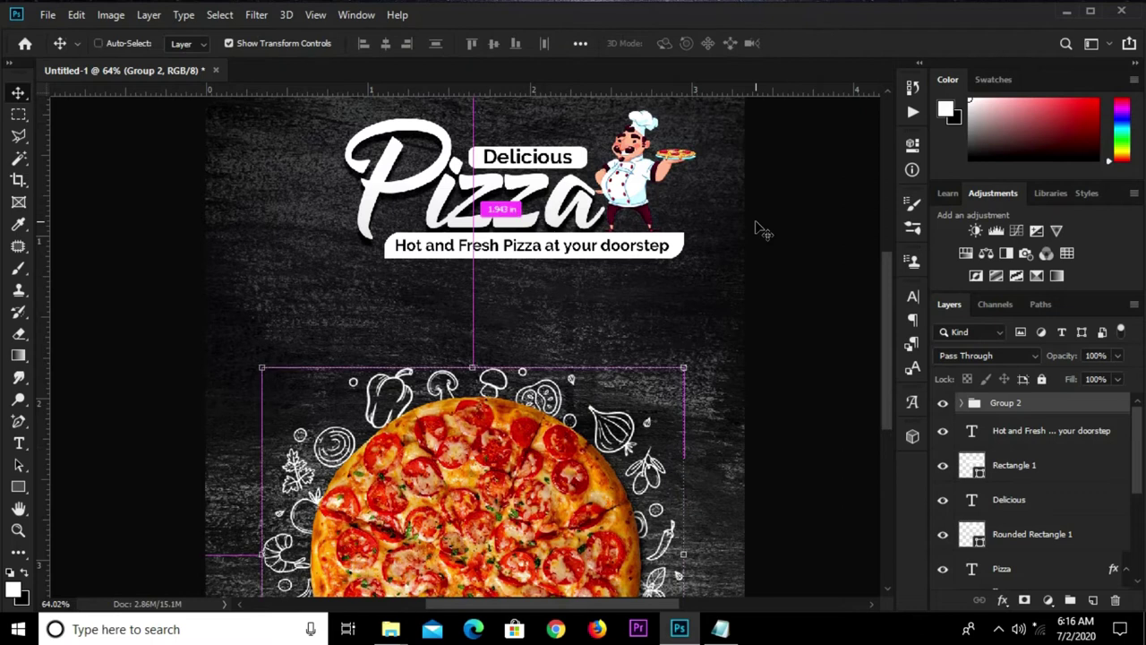
left_click(385, 43)
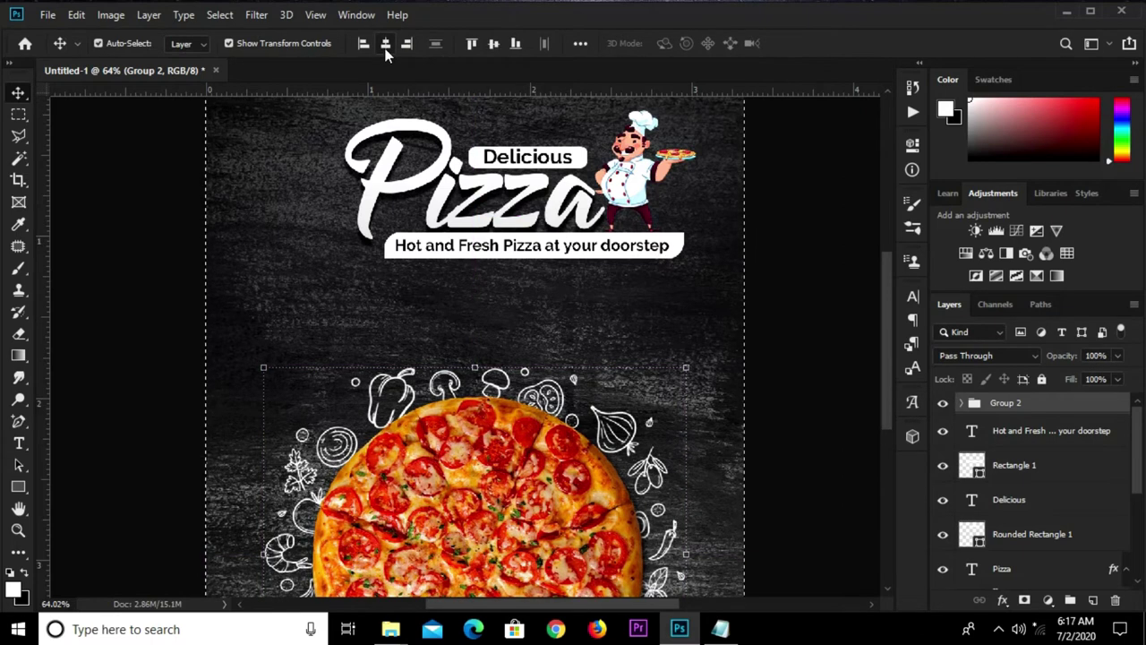
left_click(752, 304)
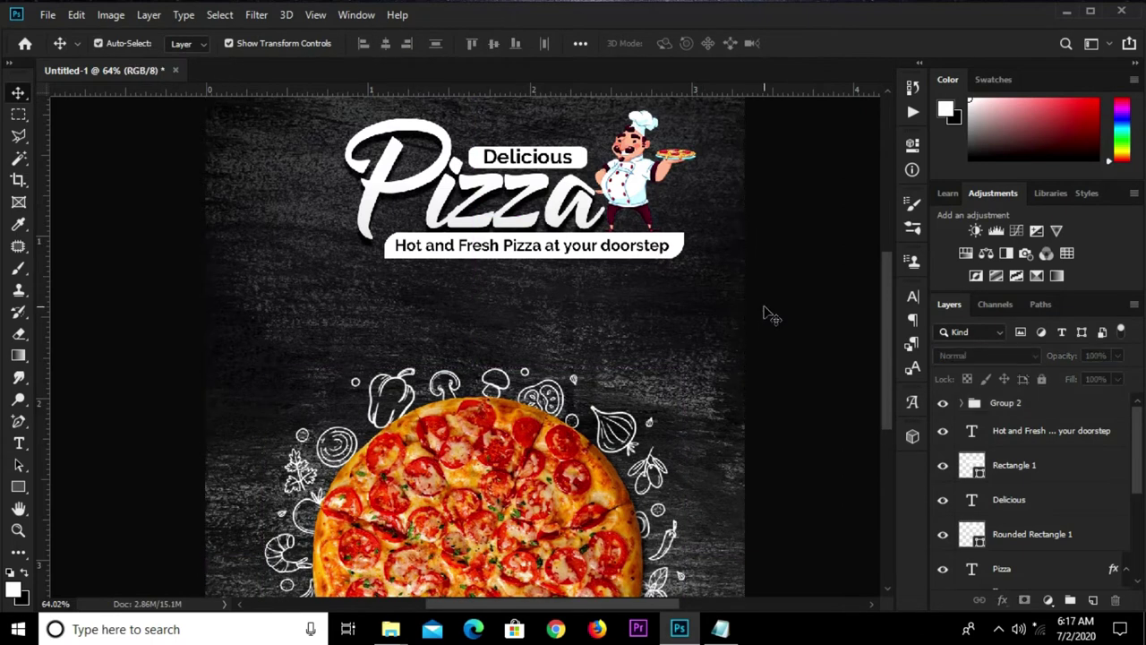
scroll(741, 341, "down", 1)
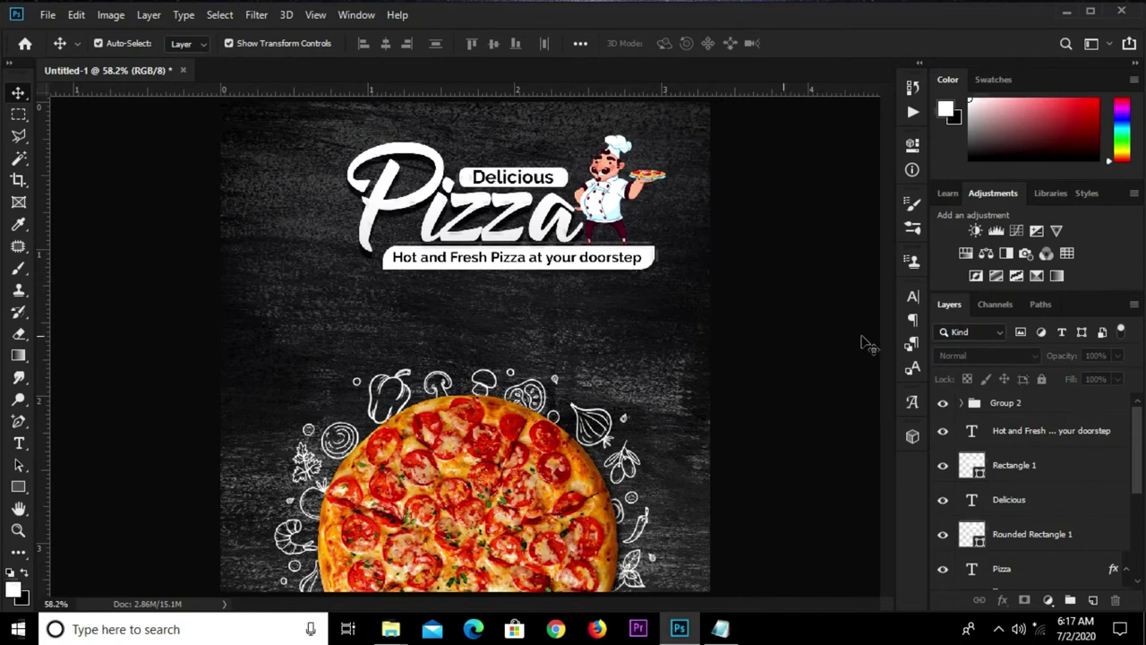
Group the tagline, Delicious label with rectangle, Pizza title and chef layers into Group 3.
left_click(1059, 439)
scroll(1058, 455, "down", 2)
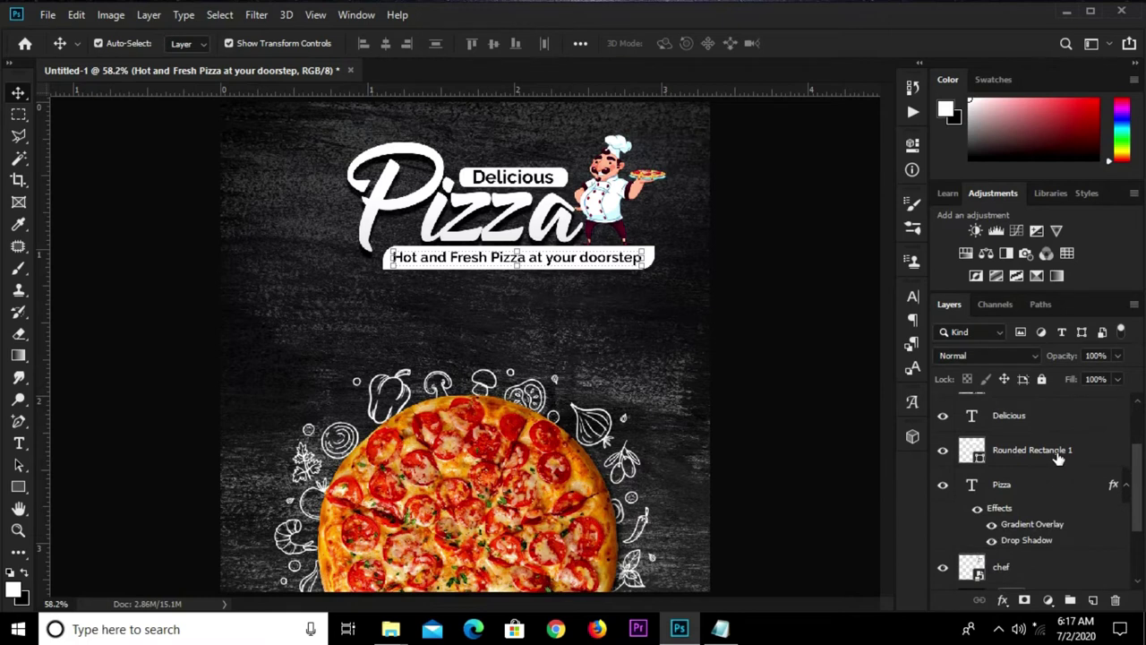
left_click(1058, 455, "shift")
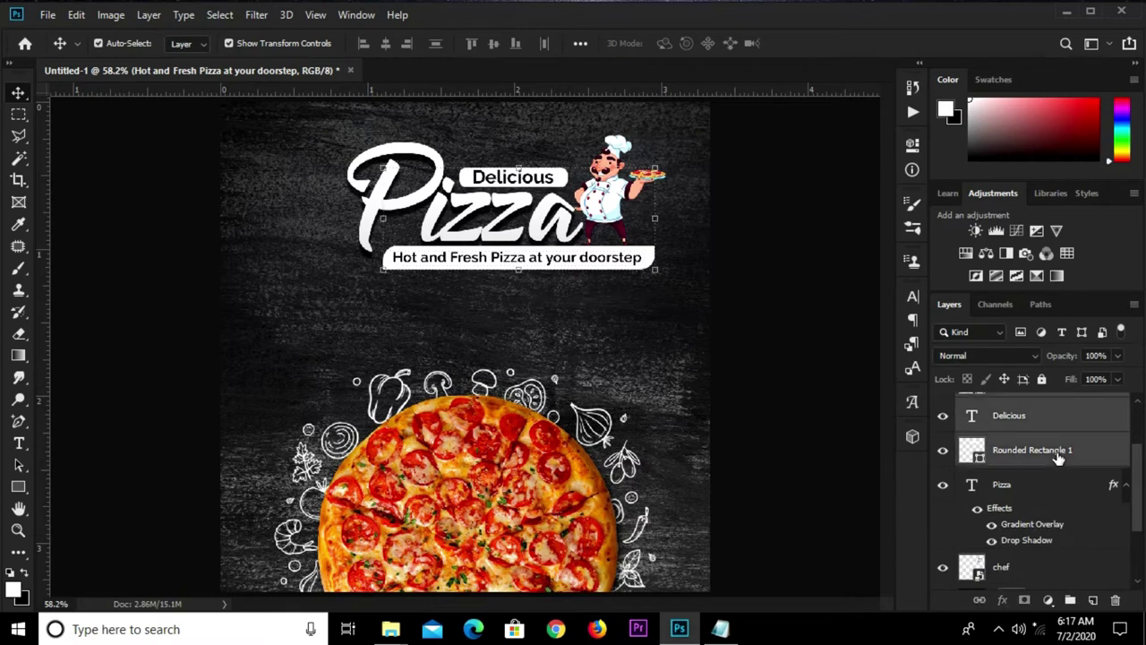
left_click(1029, 562, "shift")
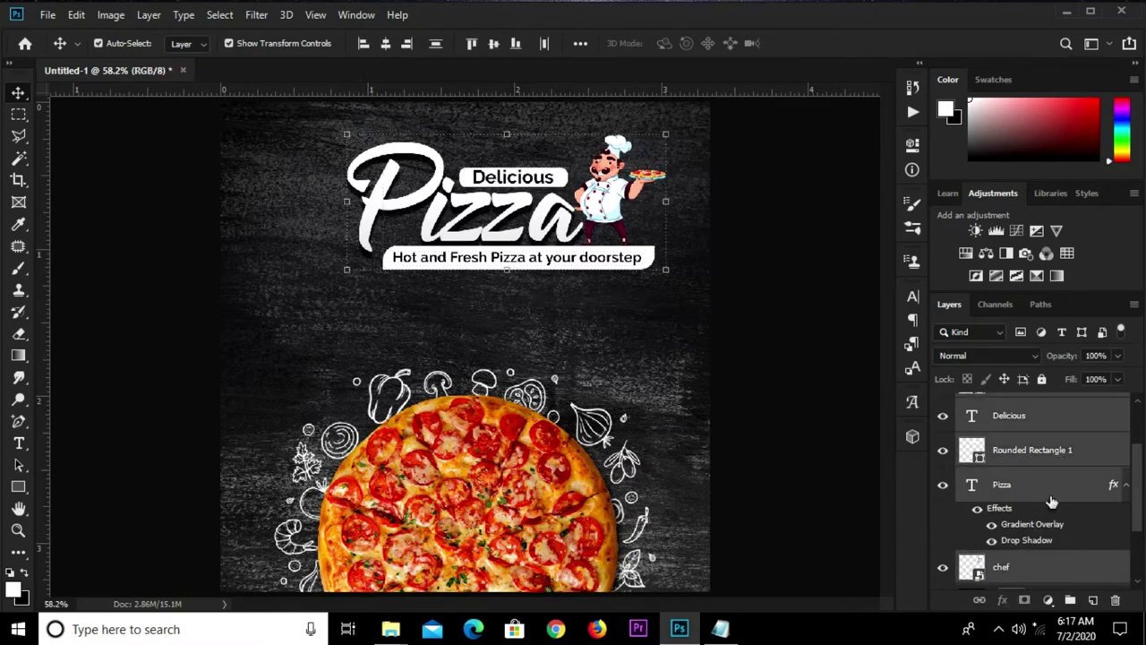
key("ctrl+g")
left_click(942, 424)
left_click(942, 424)
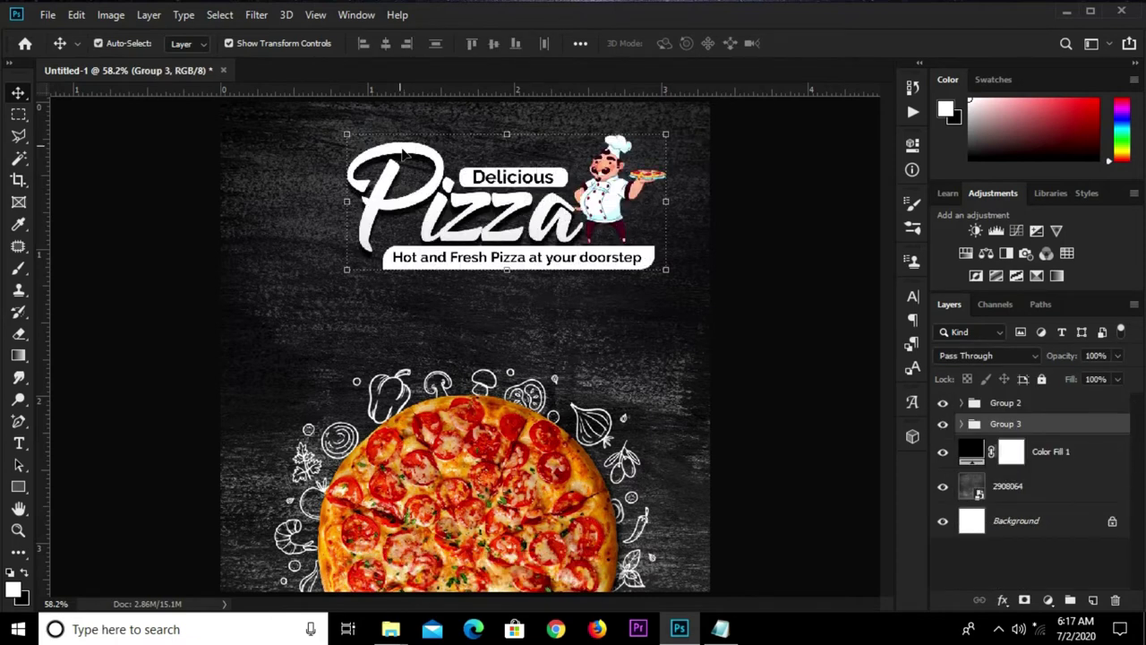
Scale Group 3 to about 86%, centre it horizontally, and nudge it up.
key("ctrl+t")
left_click_drag(667, 136, 630, 160)
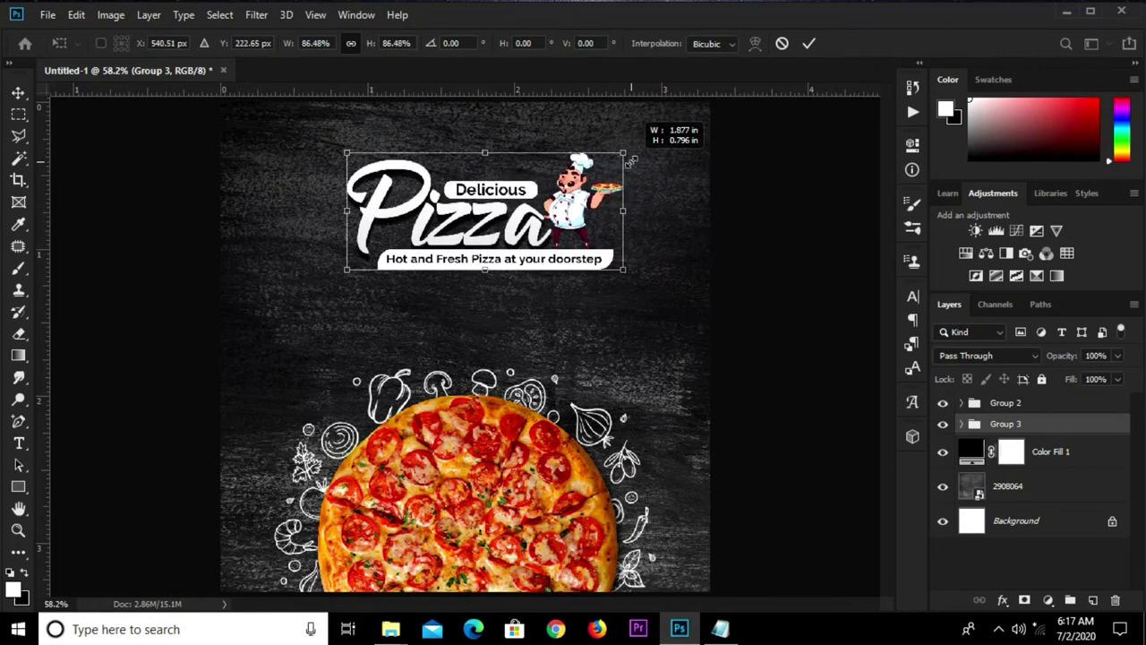
left_click(808, 43)
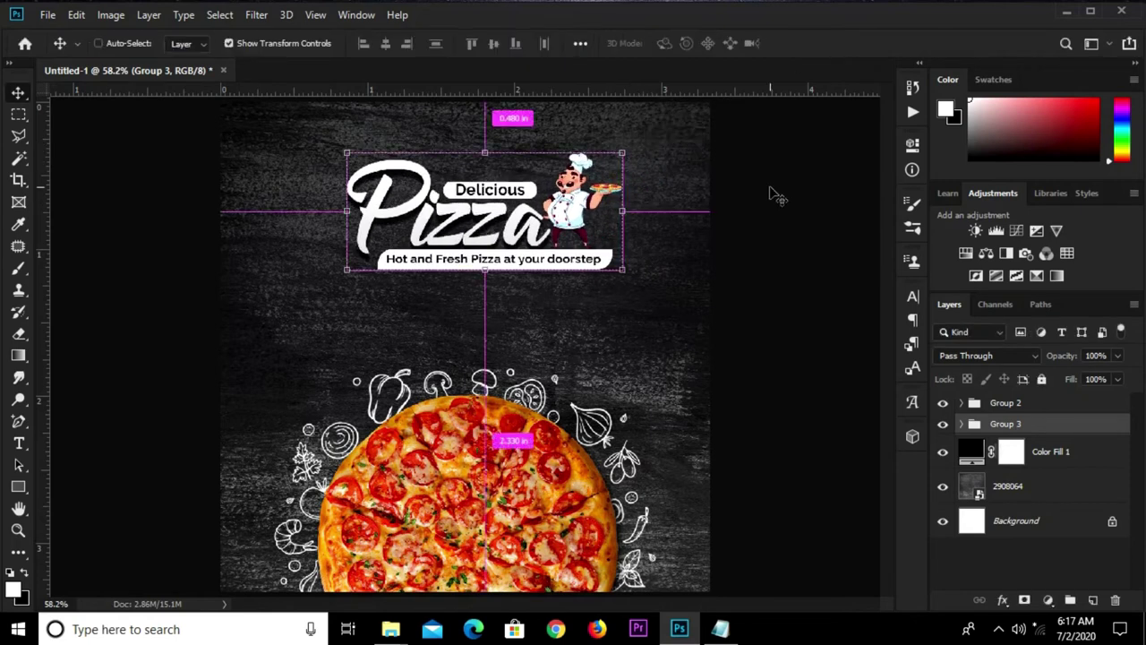
key("ctrl+a")
left_click(377, 44)
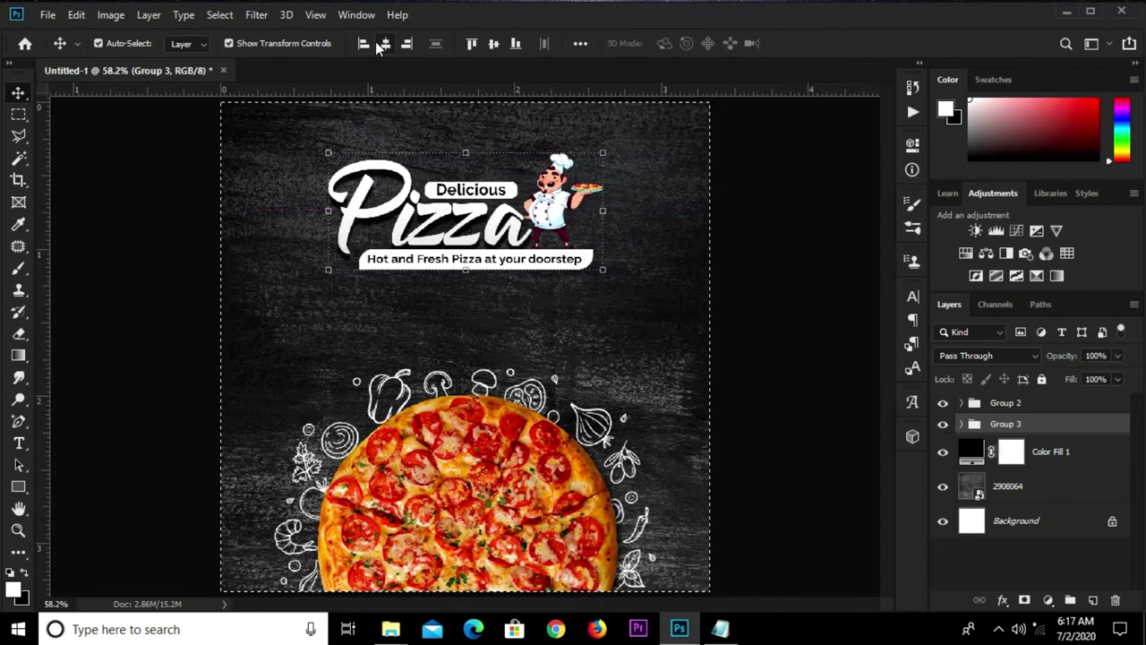
key("Up")
key("Up")
key("Up")
key("Up")
key("Up")
key("Up")
key("Up")
key("Up")
key("Up")
key("Up")
key("Up")
key("Up")
key("Up")
key("Up")
key("Up")
key("Up")
key("Up")
key("Up")
Place the 'div' scooter image as embedded and move it just below the tagline.
left_click(751, 247)
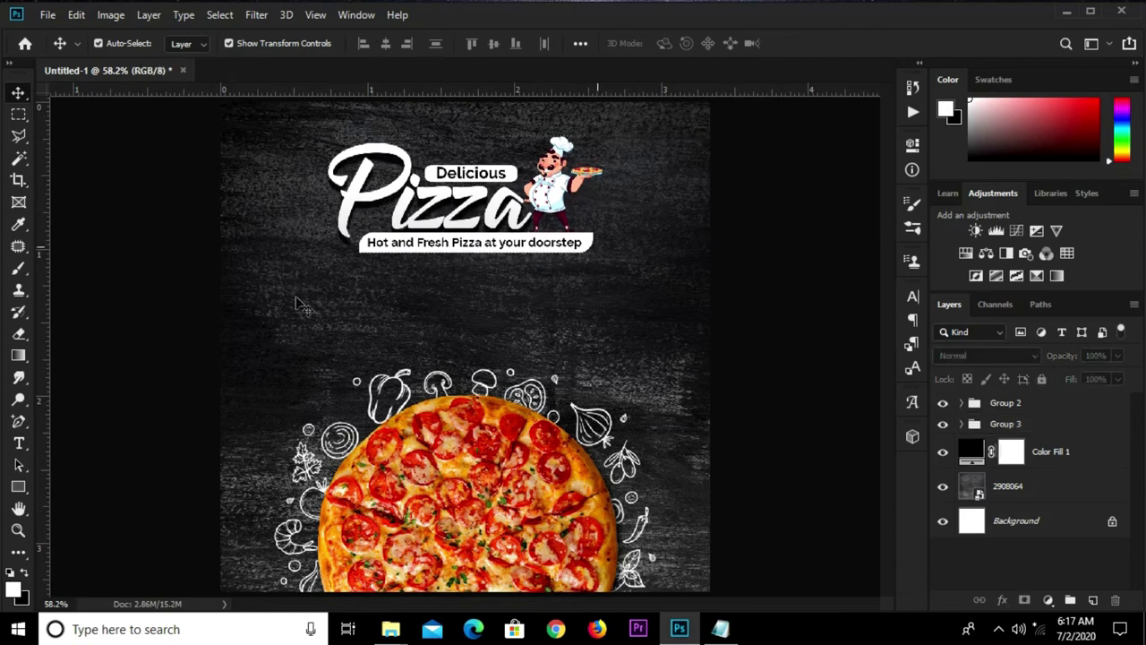
left_click(48, 14)
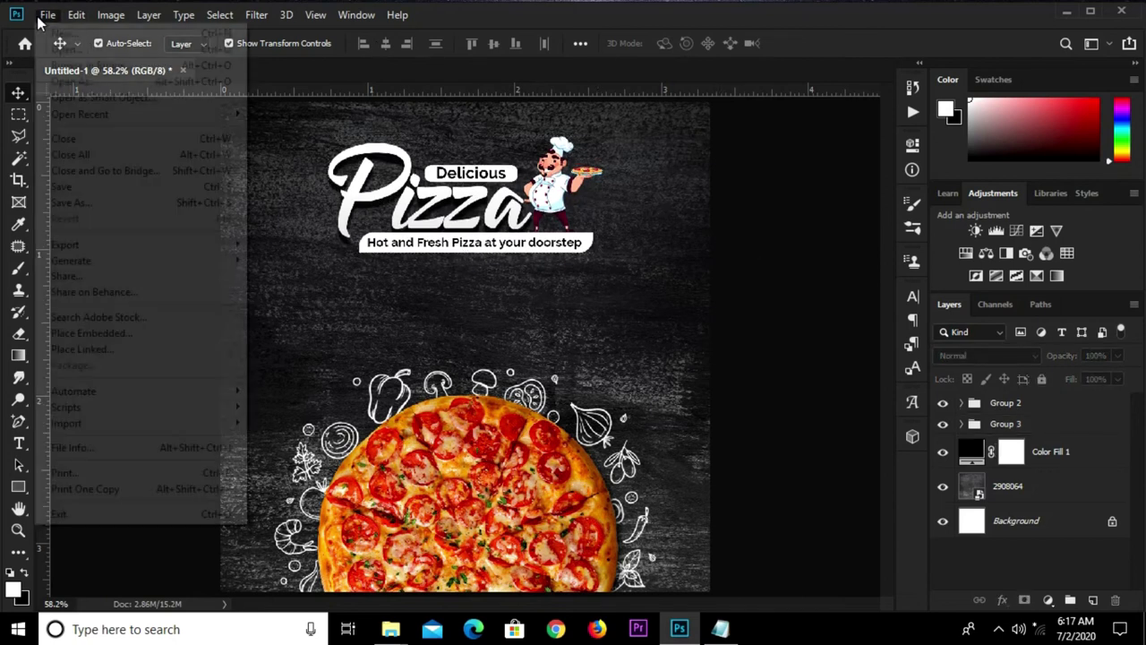
left_click(77, 335)
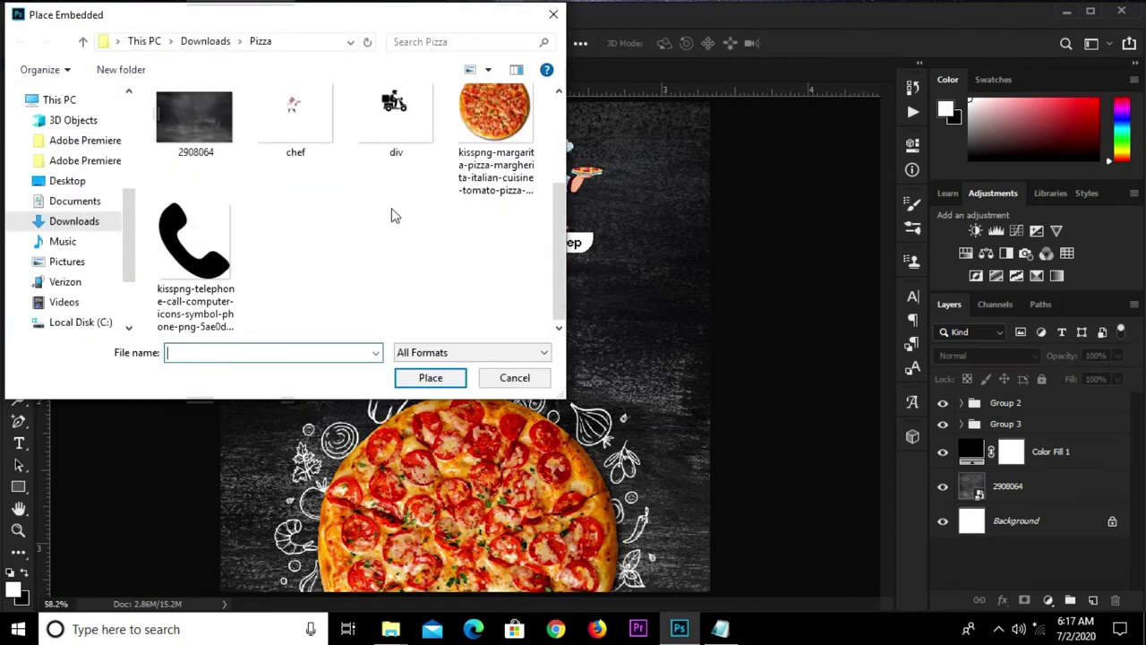
left_click(395, 226)
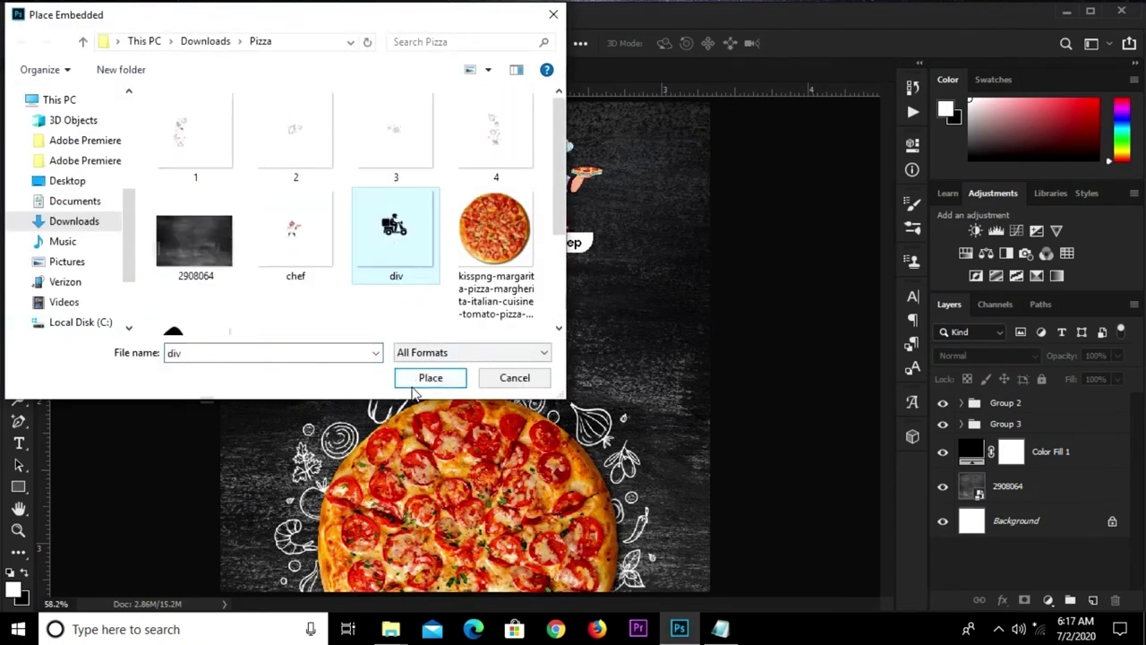
left_click(430, 377)
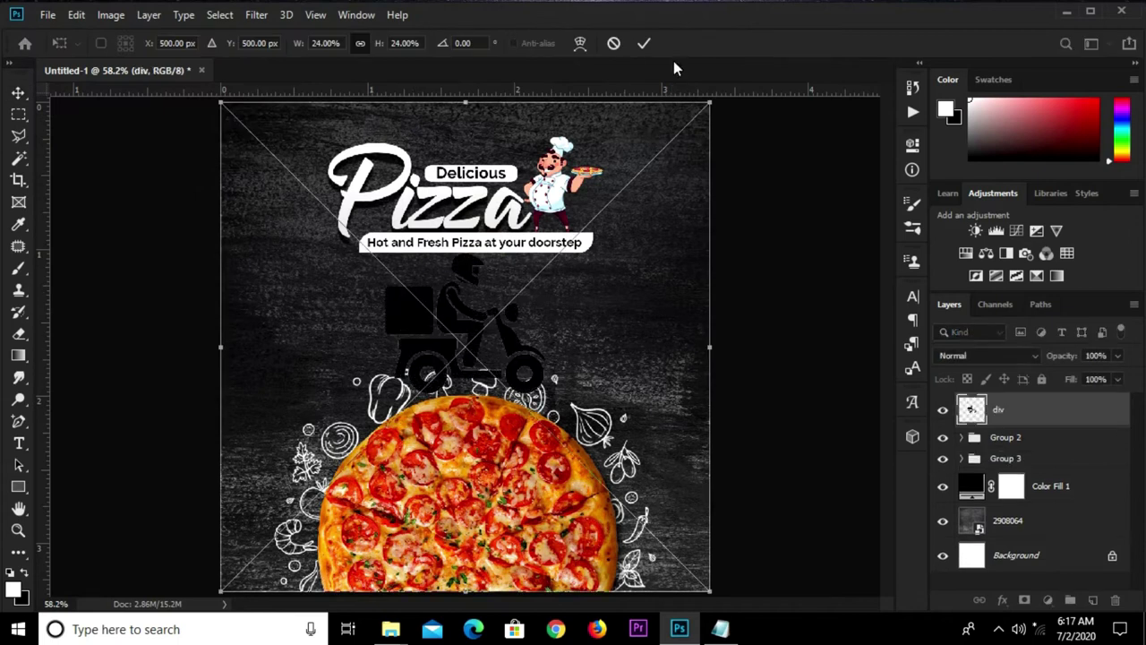
left_click(644, 43)
left_click_drag(466, 322, 425, 305)
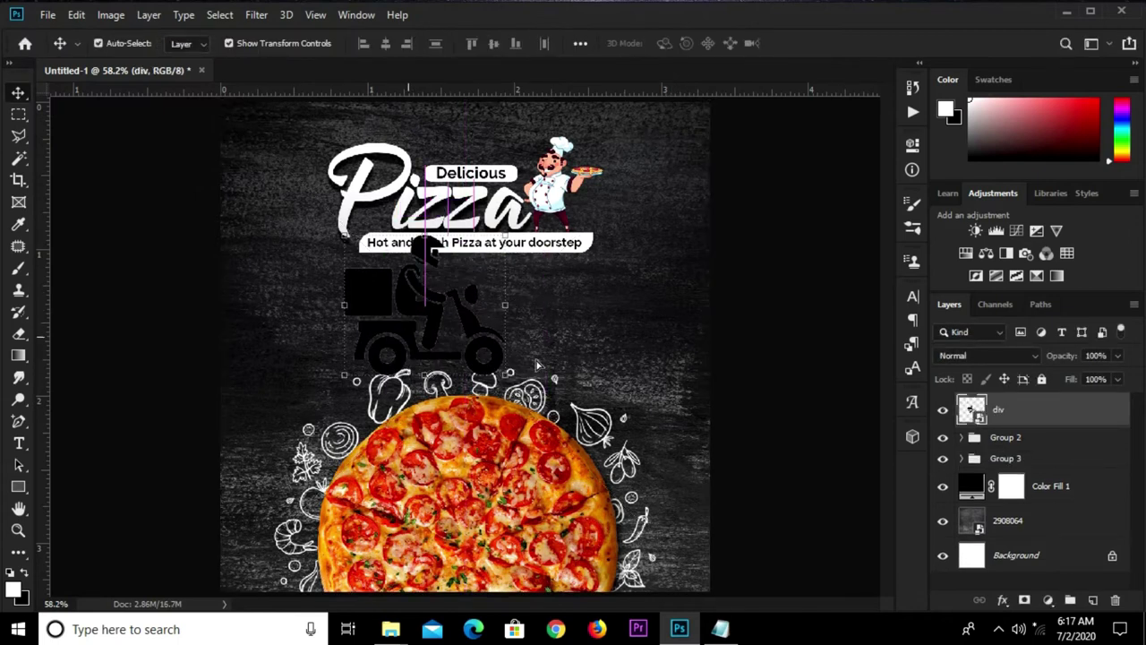
Paste the white overlay layer style onto the scooter and convert it to a Smart Object.
right_click(1048, 428)
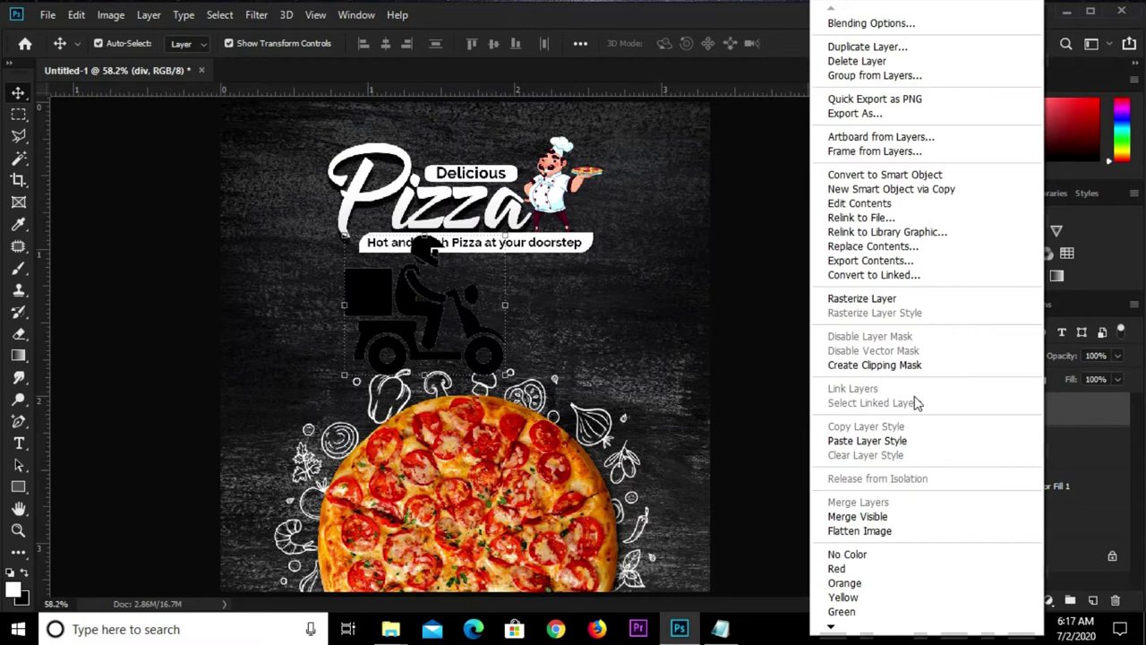
left_click(860, 441)
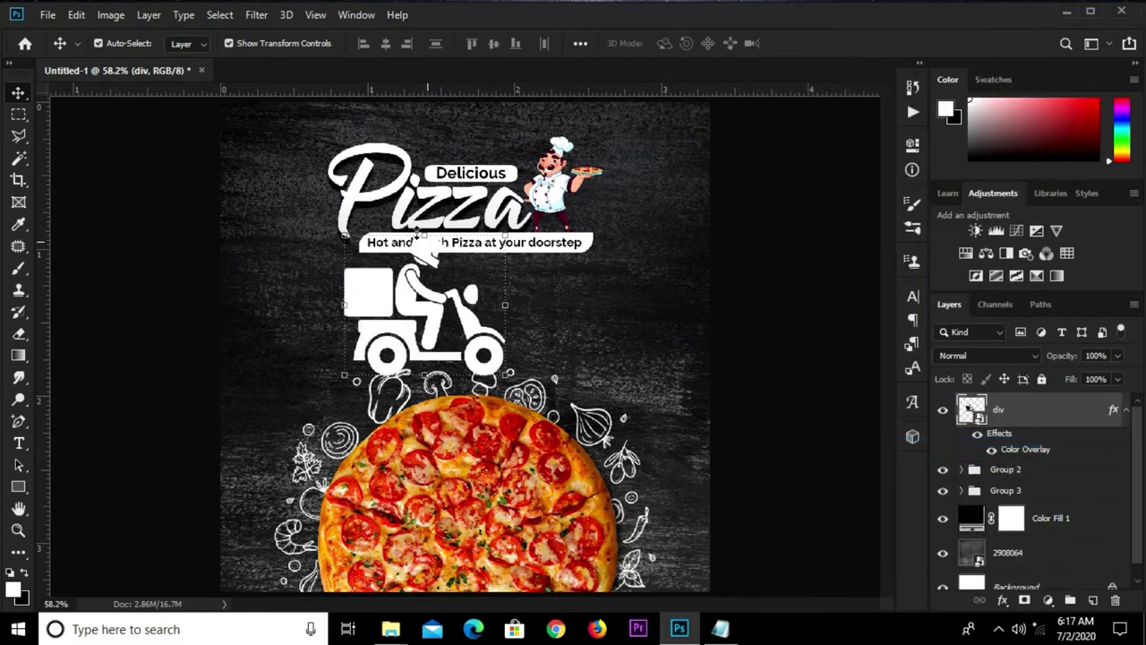
right_click(1029, 423)
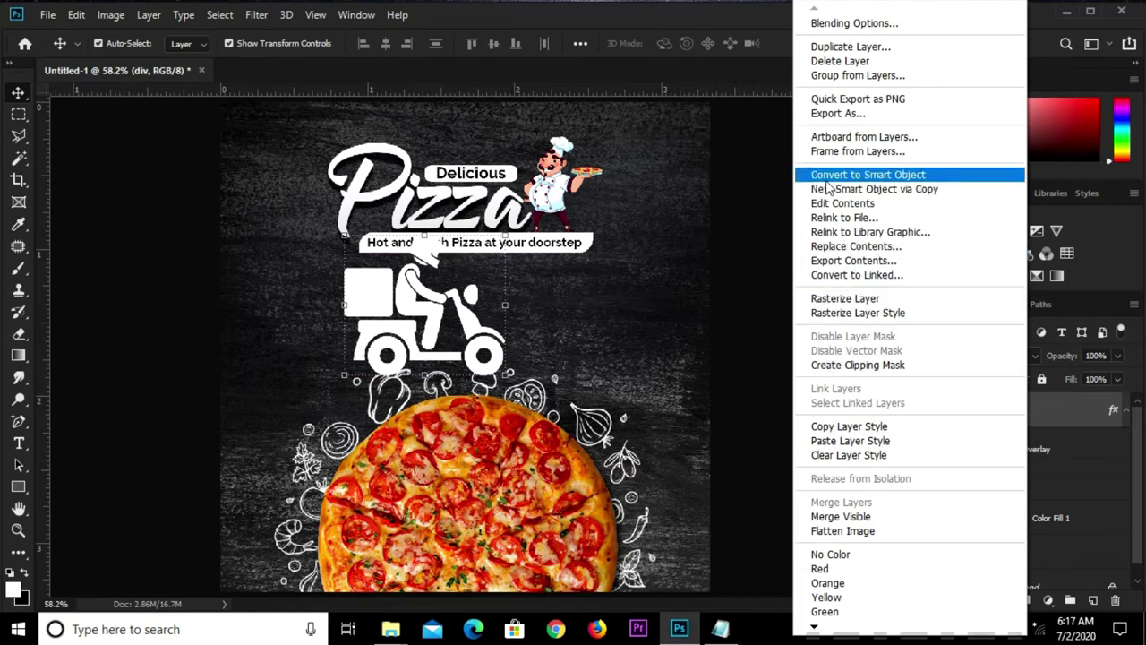
left_click(828, 177)
Shrink the scooter to about 29% as a small icon, then reopen the pizza notes.
key("ctrl+t")
mouse_move(421, 242)
left_mouse_down()
mouse_move(422, 342)
mouse_move(392, 311)
left_mouse_up()
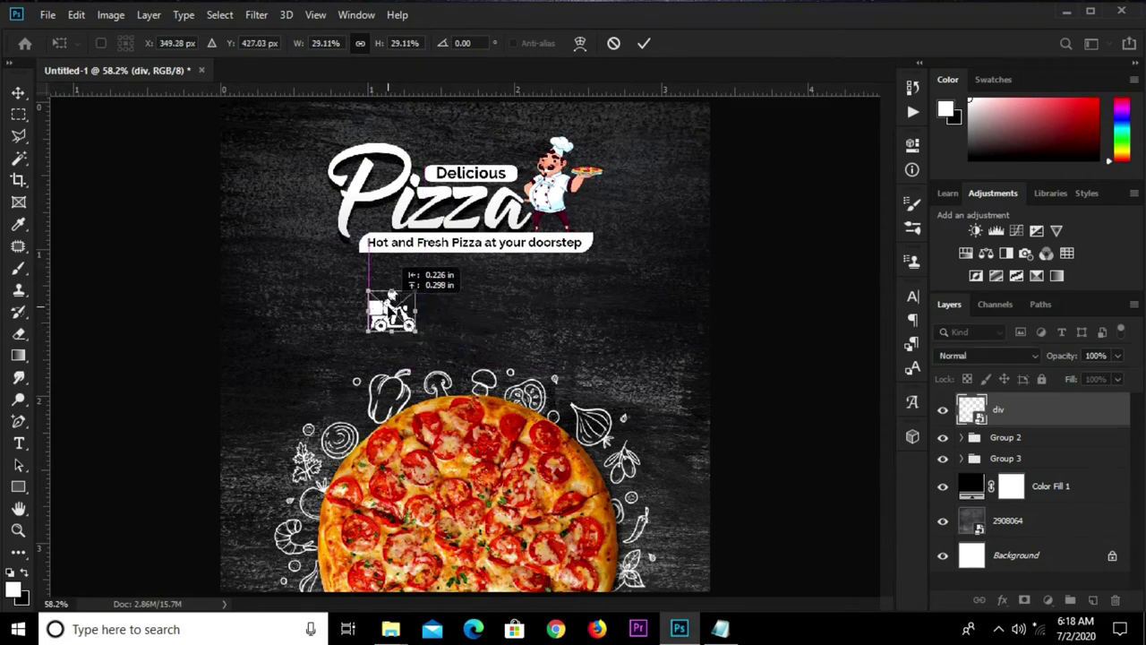
left_click(645, 45)
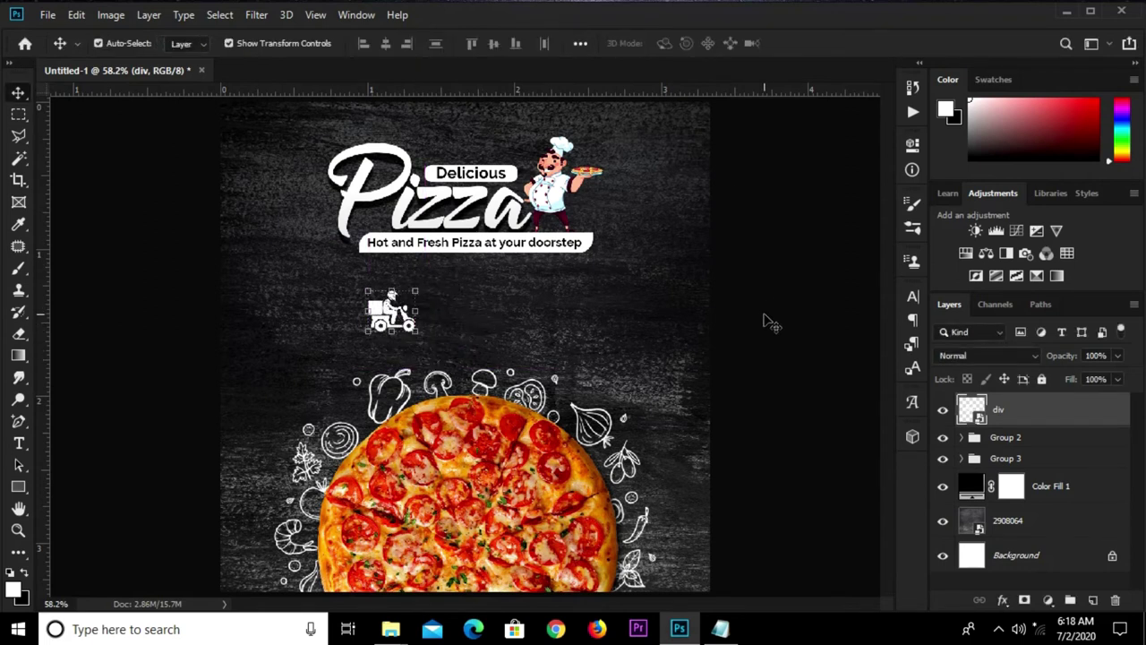
left_click(762, 320)
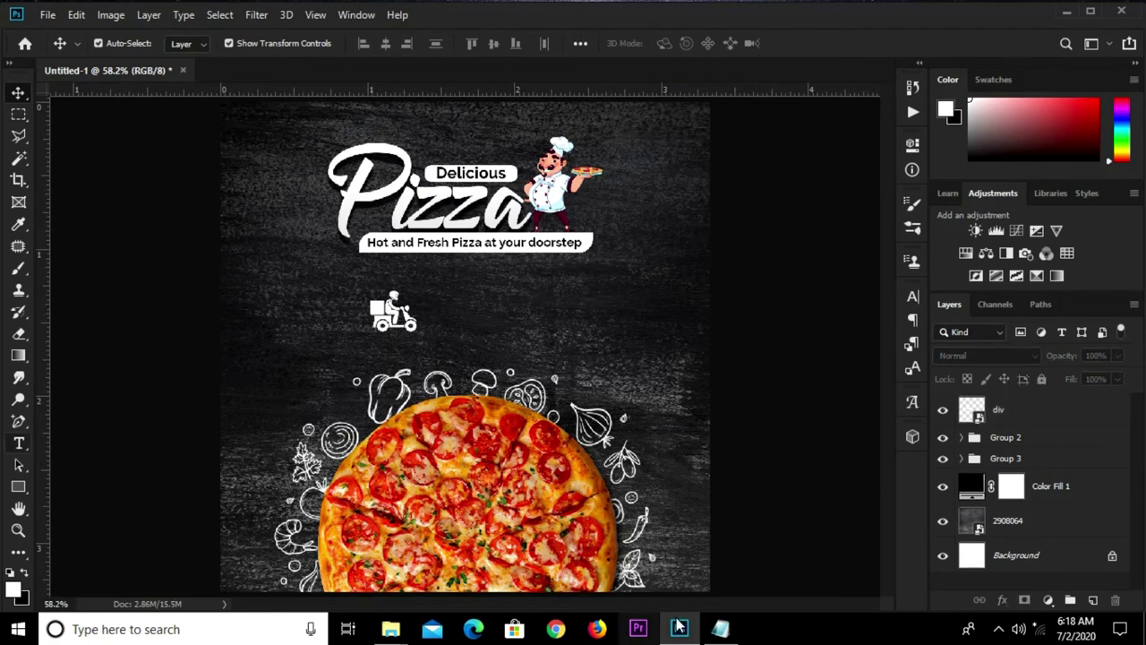
left_click(719, 629)
left_click(363, 333)
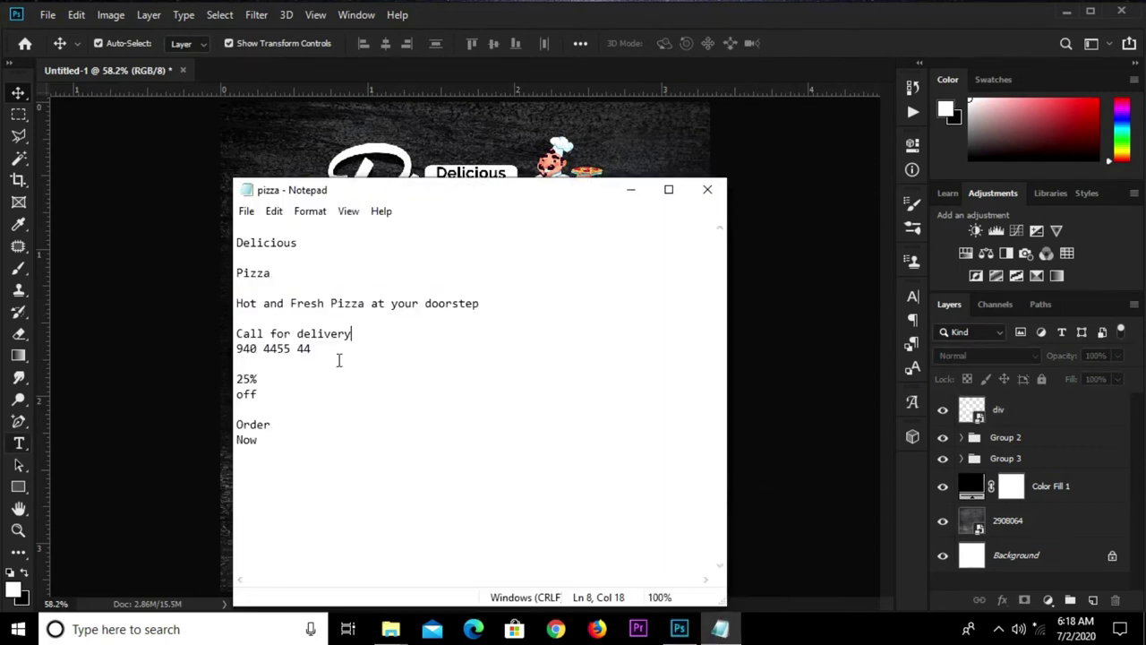
Copy the 'Call for delivery' line from the pizza notes in Notepad.
left_click_drag(354, 338, 252, 333)
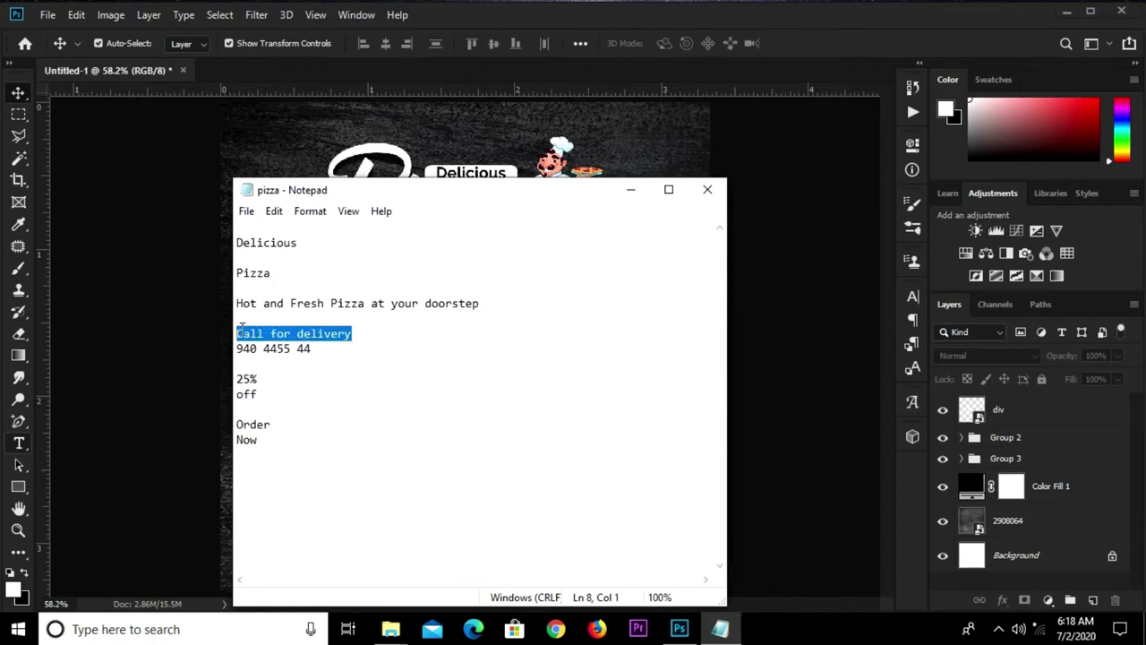
right_click(240, 328)
left_click(281, 386)
left_click(154, 363)
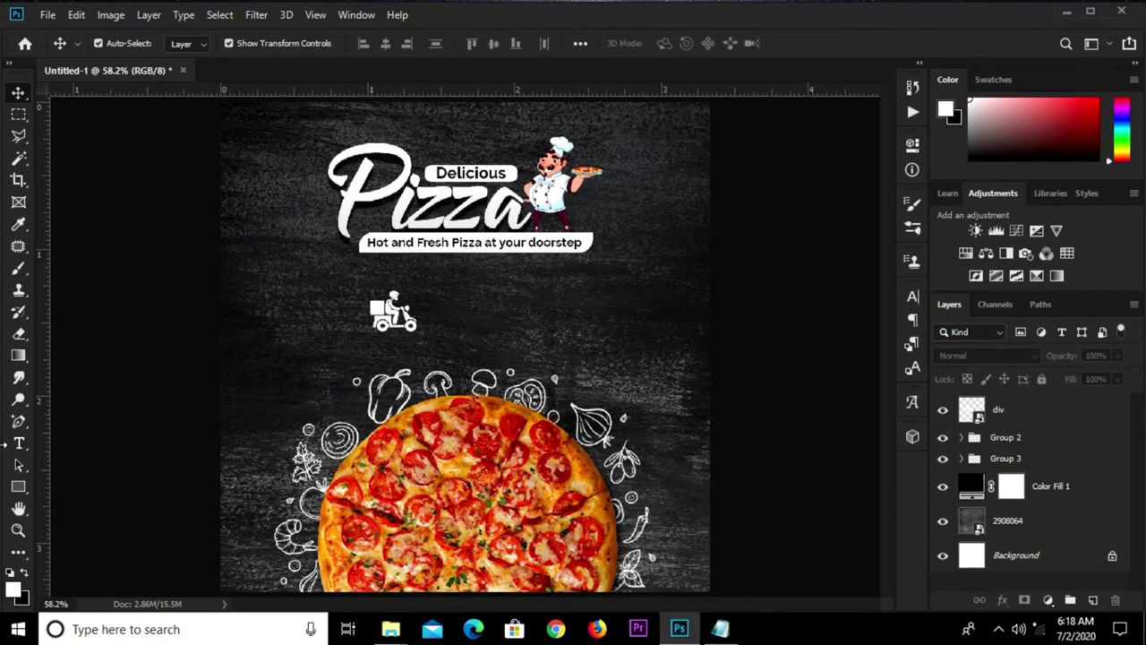
Add white 'Call for delivery' text and move it beside the scooter icon.
left_click(19, 445)
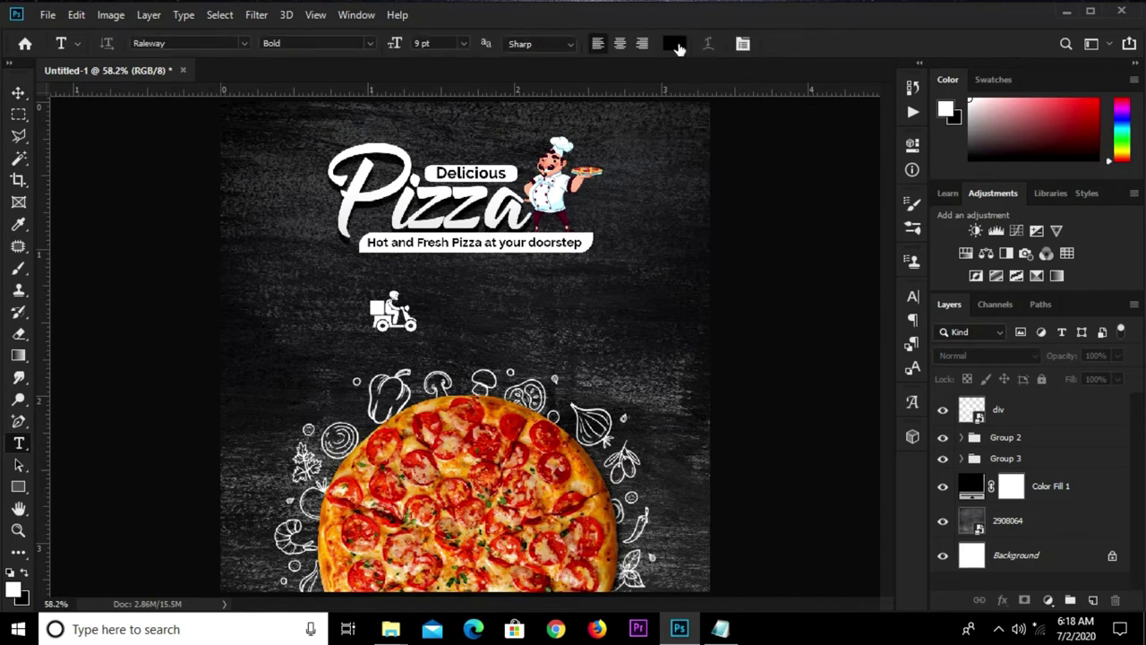
left_click(679, 48)
left_click_drag(136, 315, 57, 313)
left_click(421, 313)
left_click(537, 283)
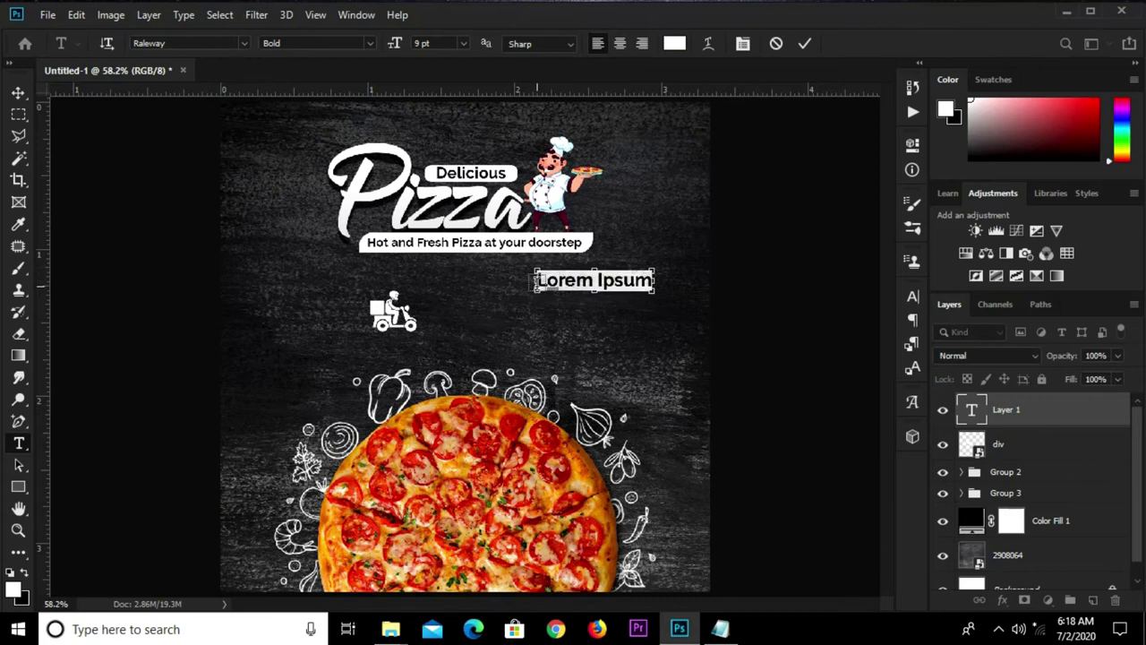
type("Call for delivery")
left_click(812, 43)
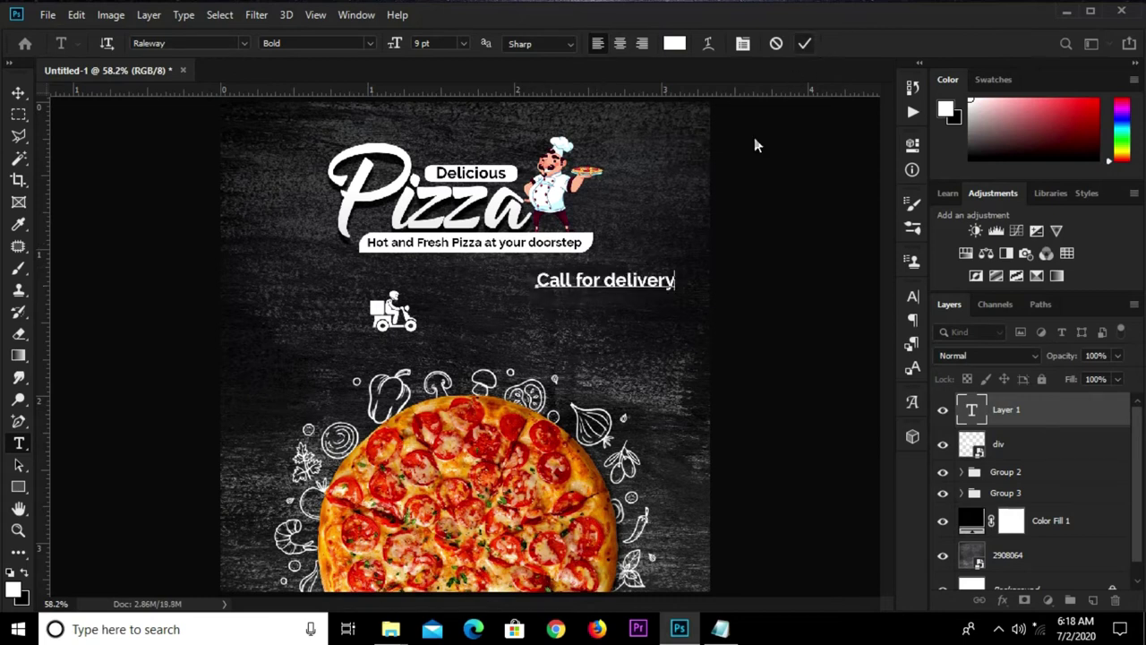
key("v")
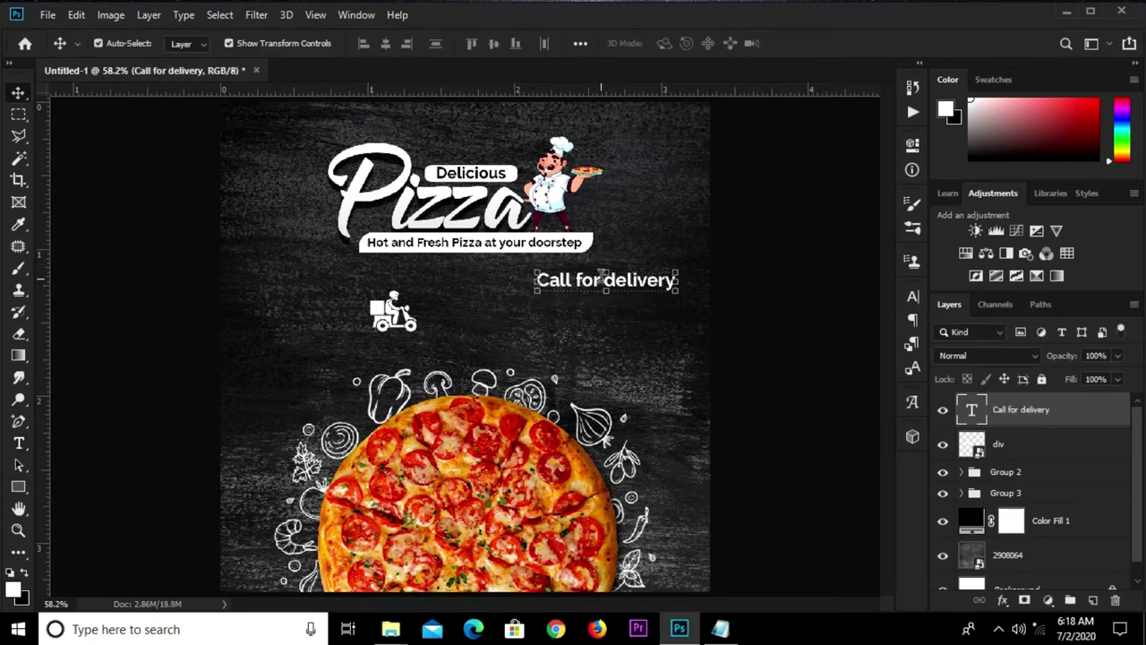
left_click_drag(632, 286, 513, 309)
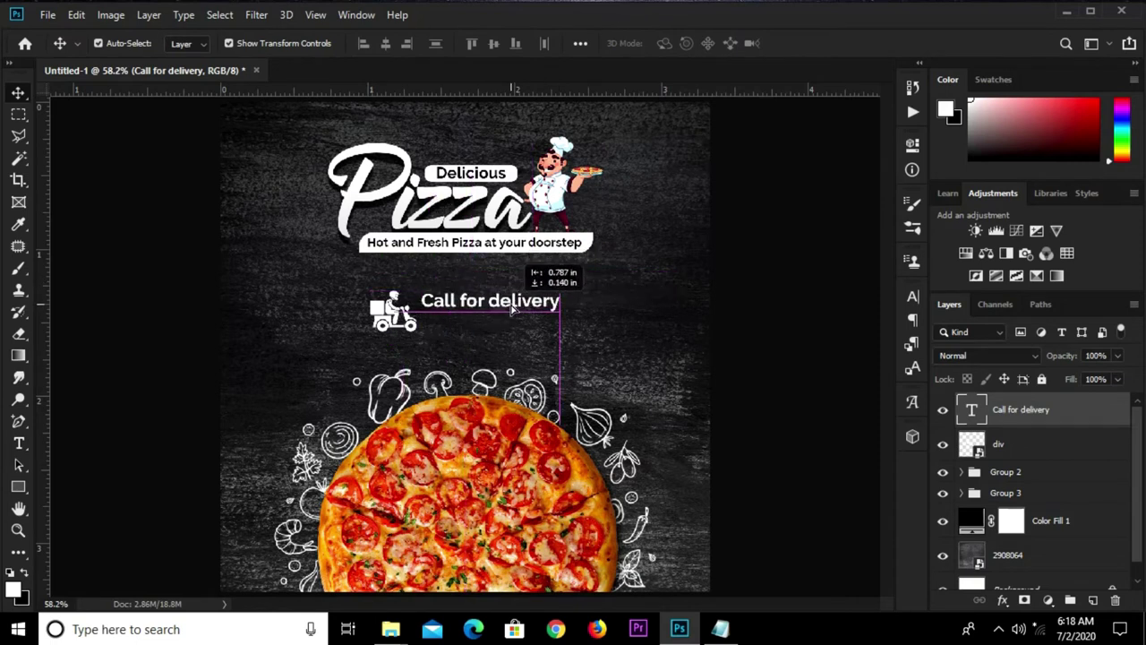
Copy the phone number line from the pizza notes.
left_click(719, 628)
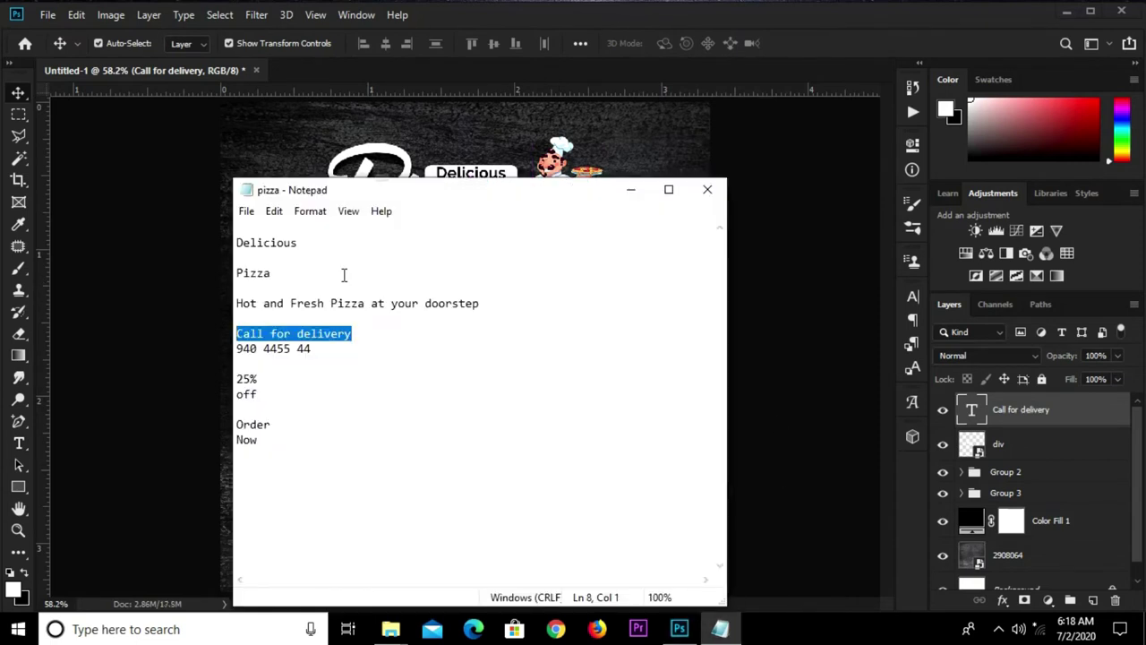
left_click_drag(318, 353, 238, 348)
right_click(270, 356)
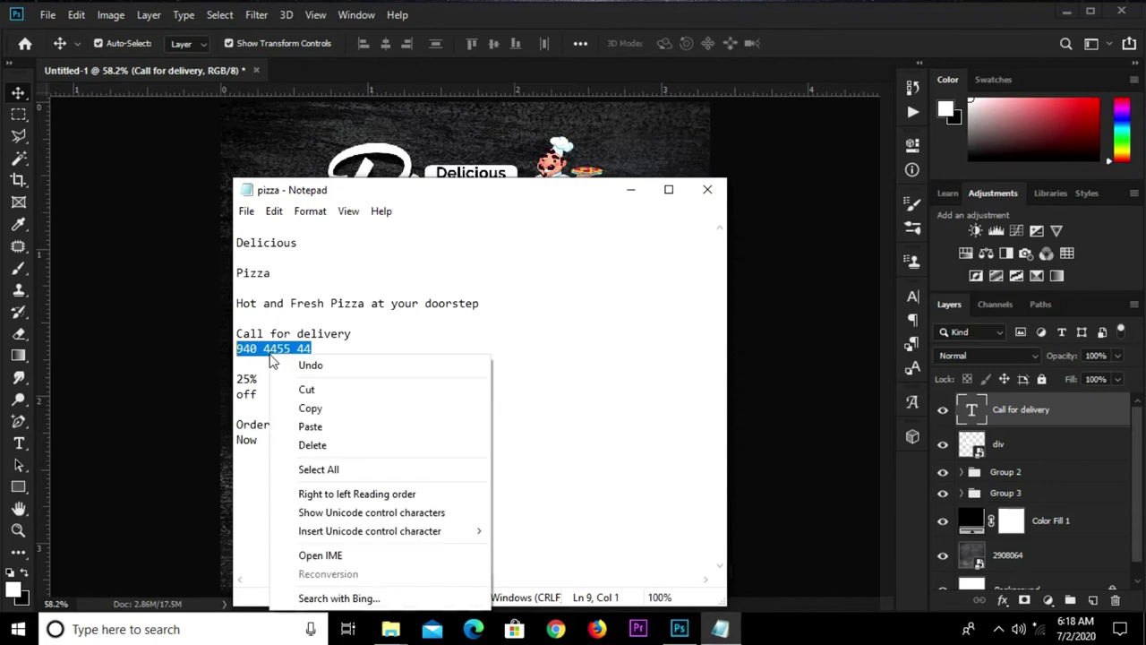
left_click(315, 406)
left_click(157, 392)
Duplicate 'Call for delivery' below itself, try retyping it as the phone number, then undo.
scroll(483, 315, "up", 1)
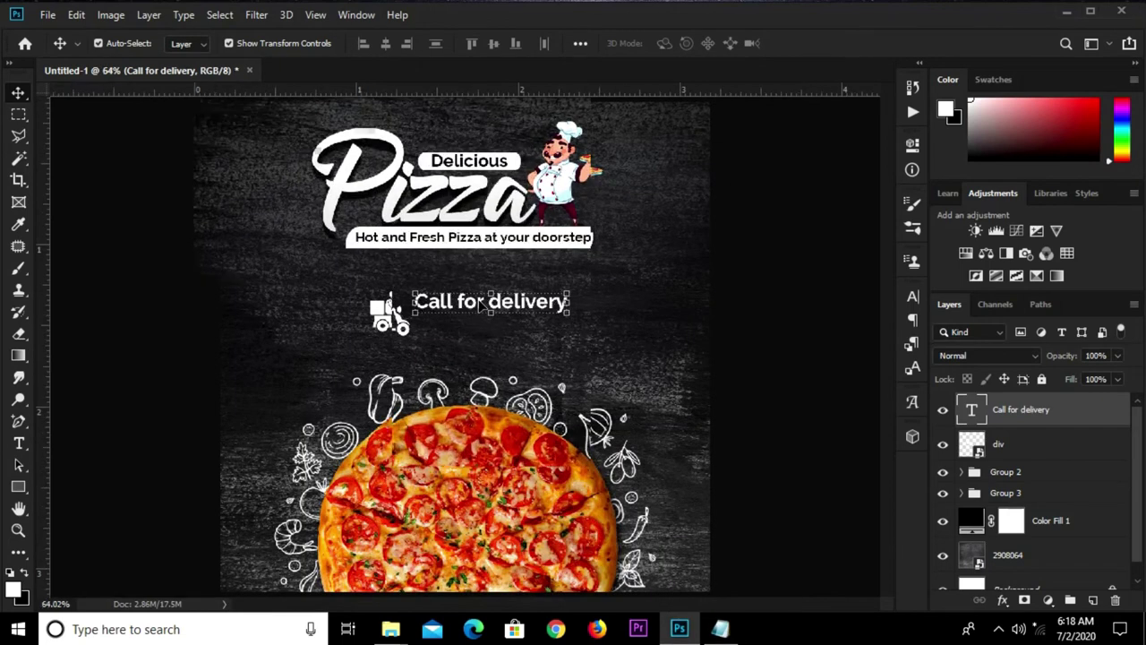
scroll(479, 311, "up", 1)
left_click_drag(469, 304, 466, 326, "alt")
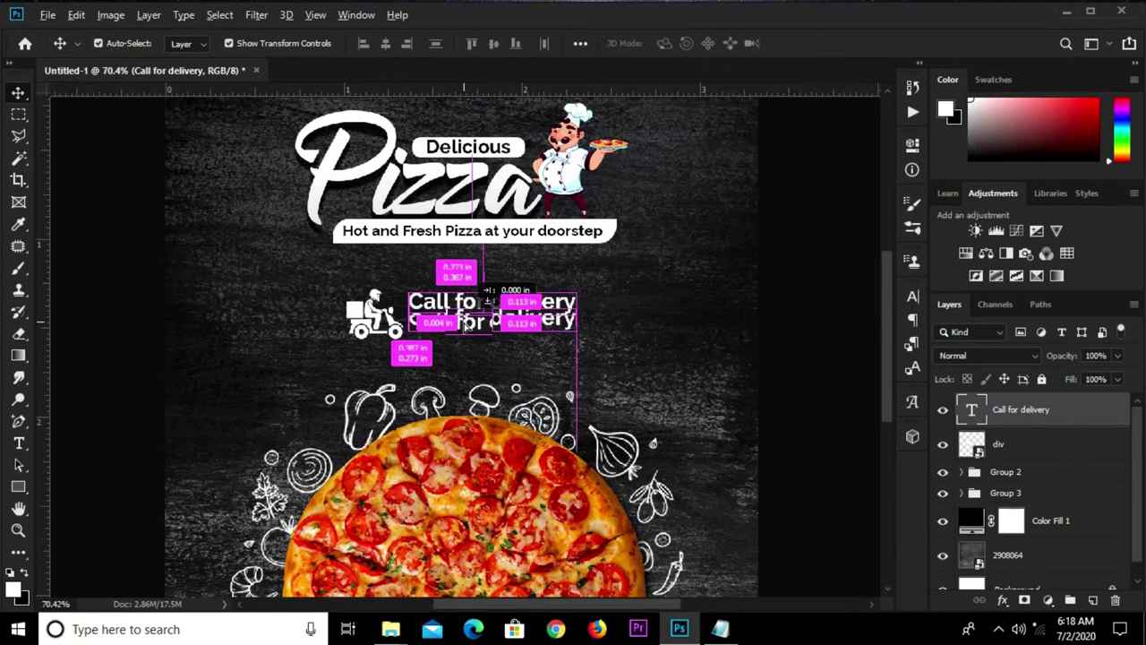
key("t")
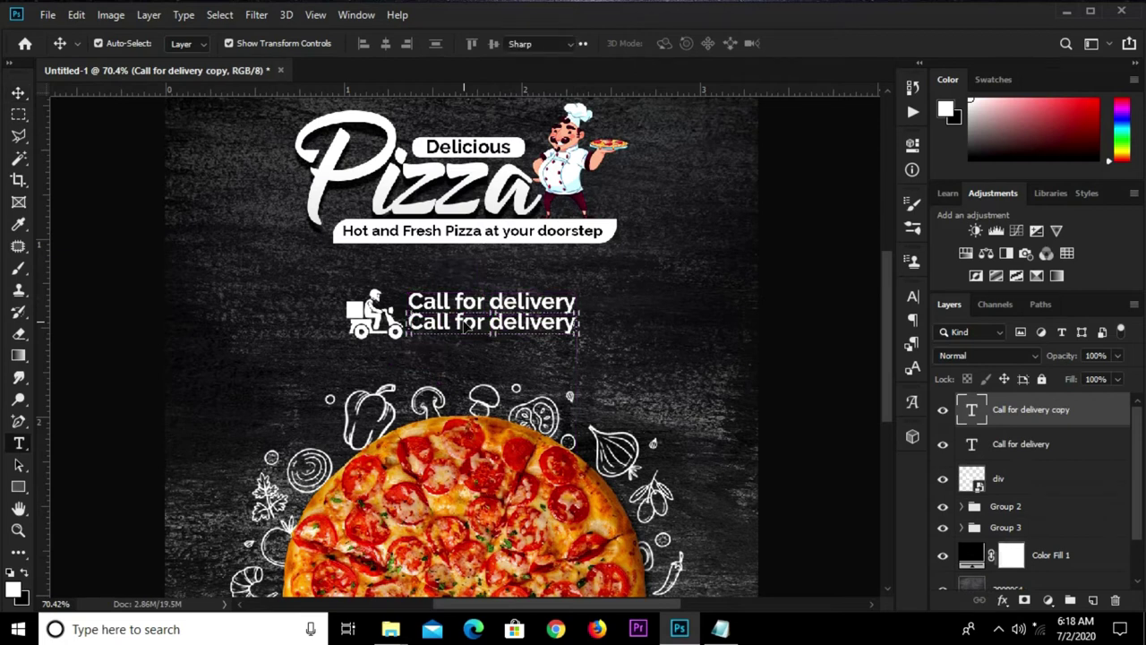
left_click(463, 325)
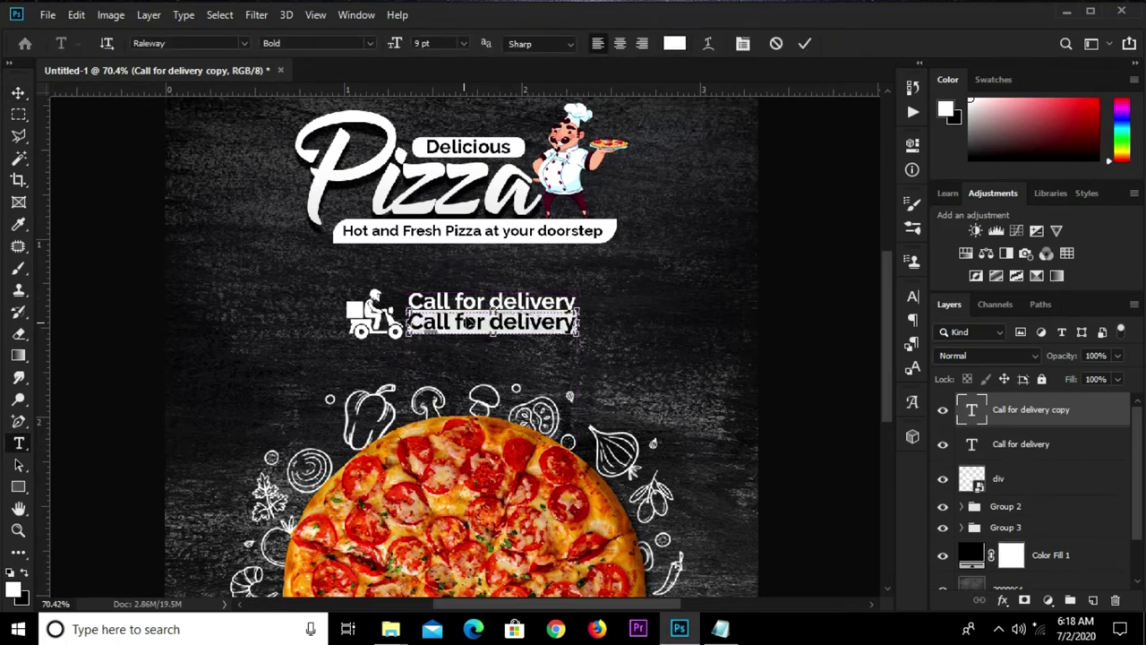
key("ctrl+a")
type("940 4455 44")
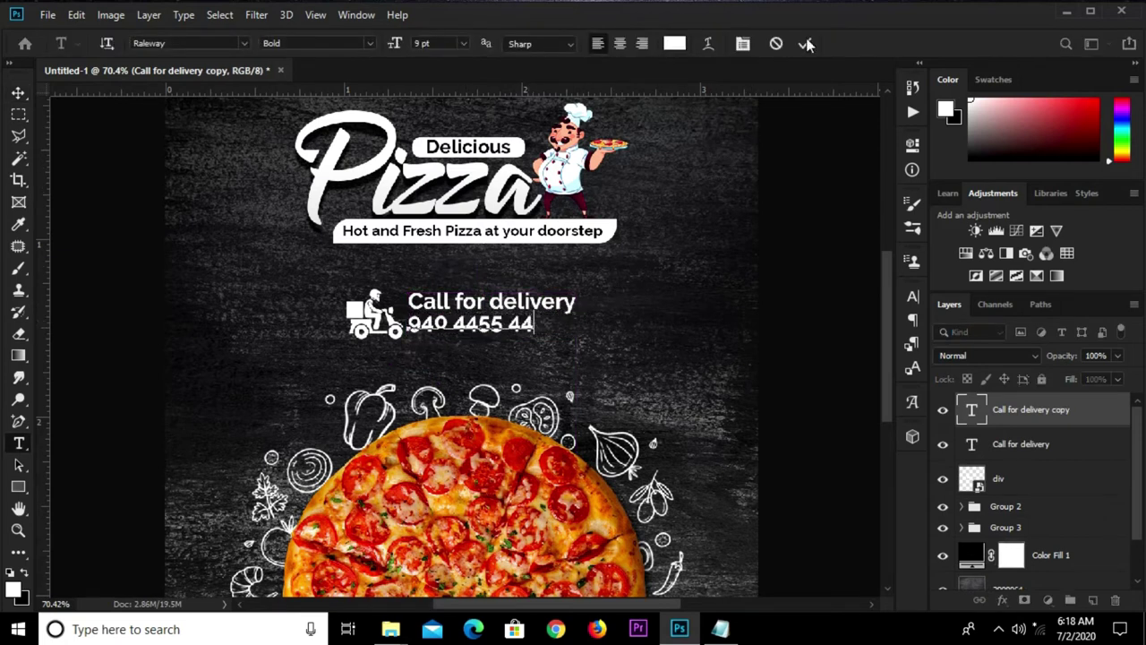
key("Escape")
key("v")
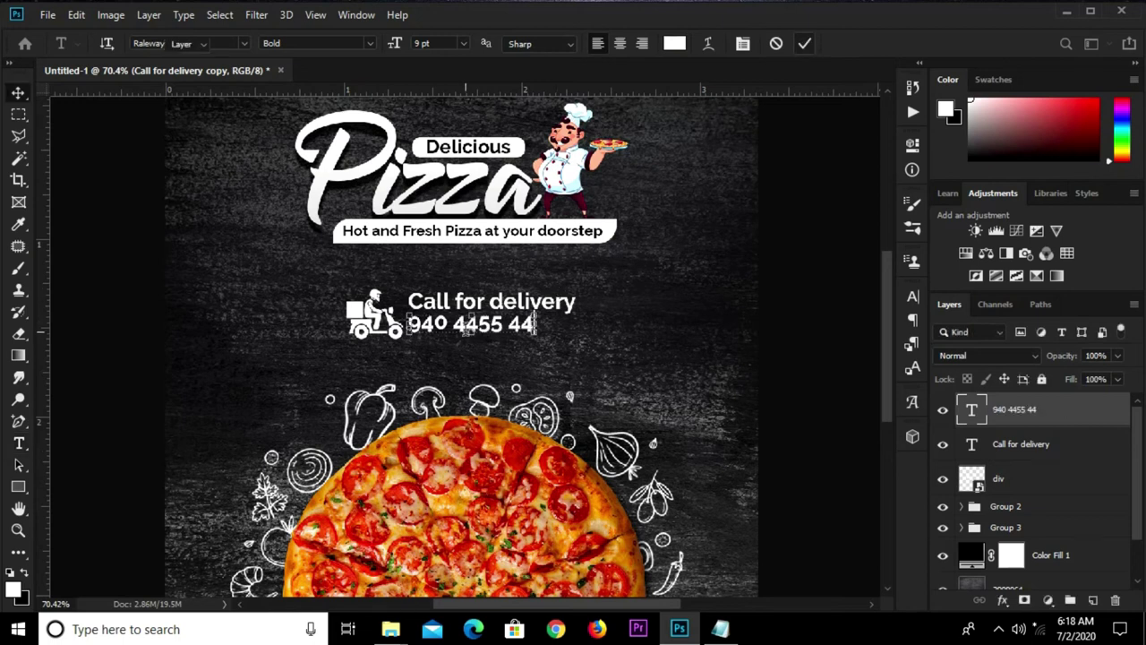
key("ctrl+t")
left_click_drag(546, 333, 591, 352)
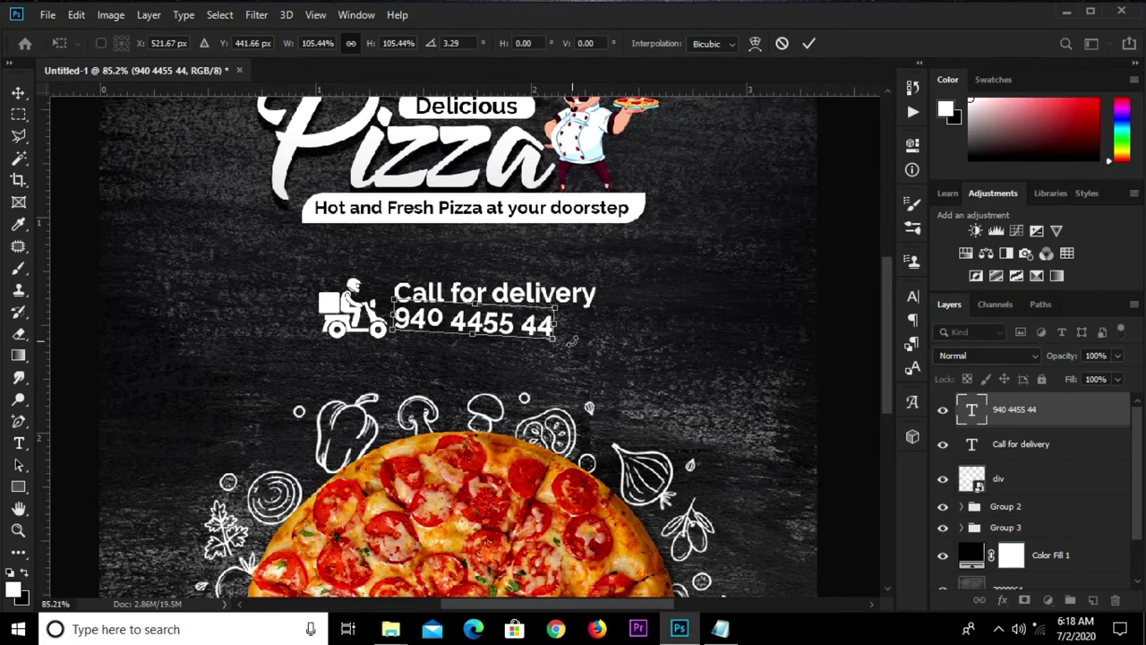
key("Escape")
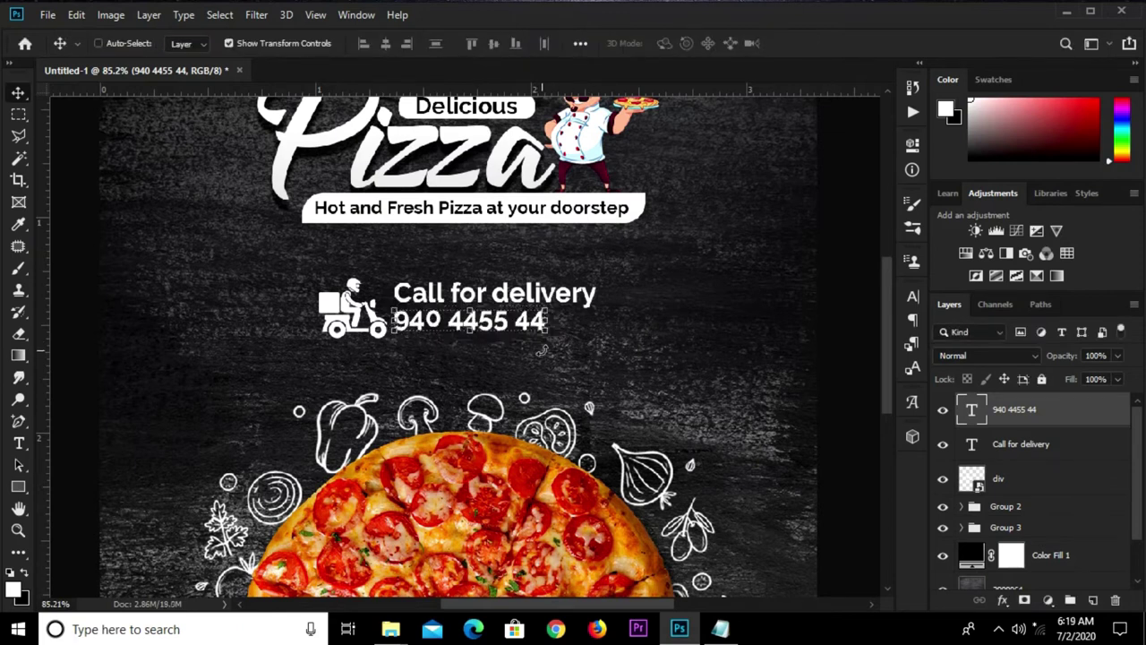
key("ctrl+z")
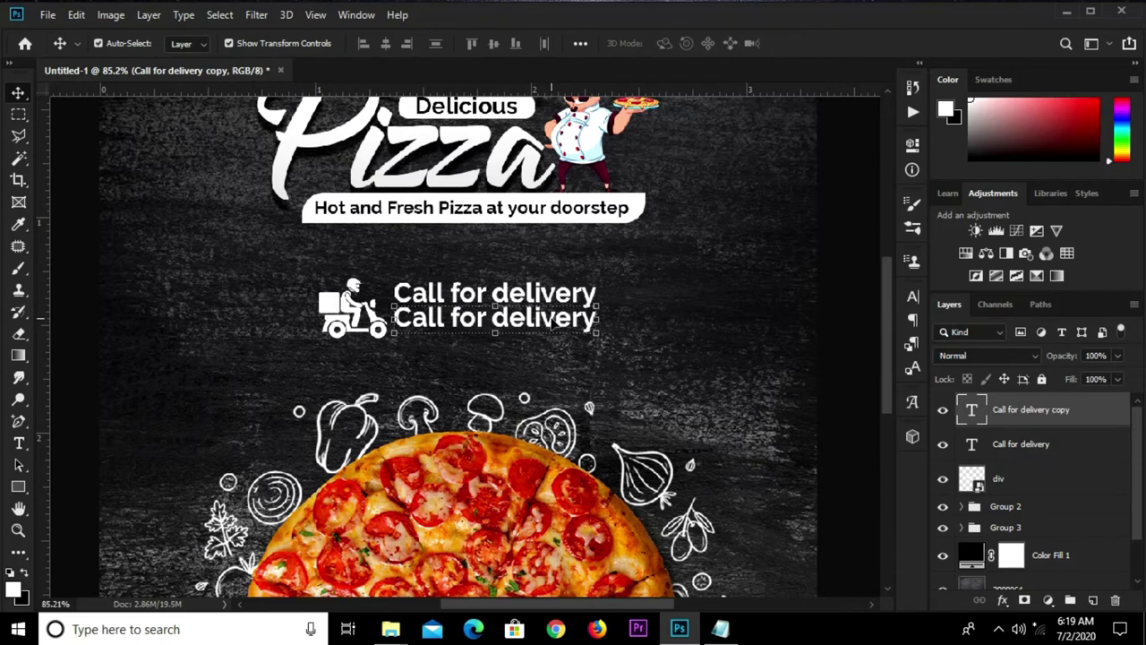
Replace the duplicated line with the delivery phone number and enlarge it to about 129%.
key("t")
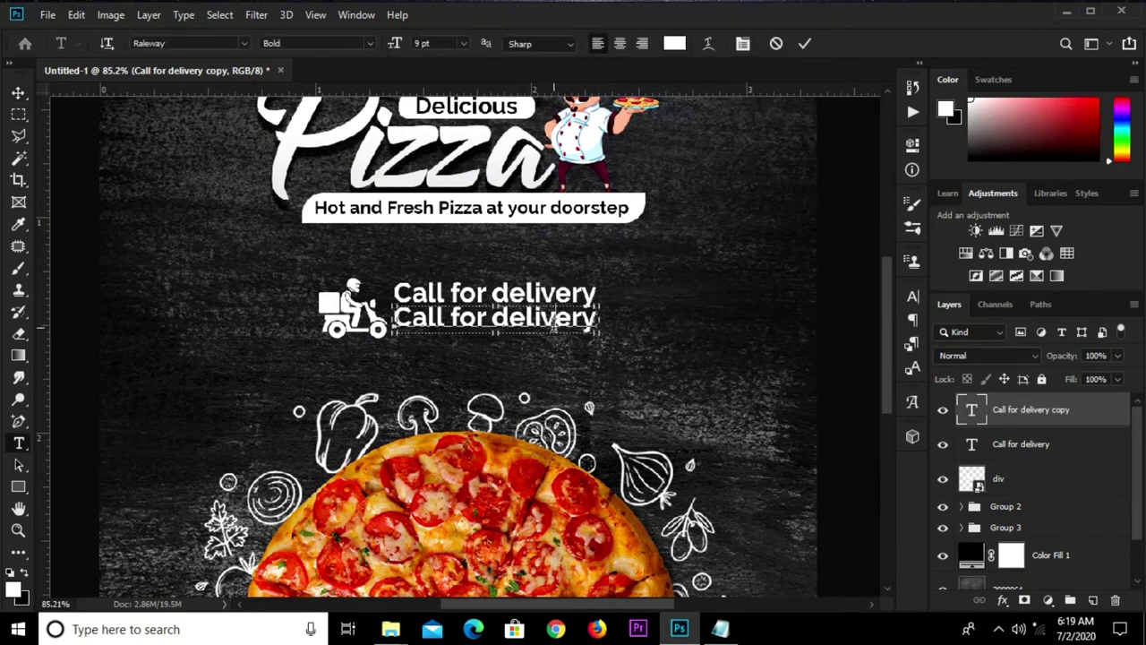
left_click(554, 324)
key("ctrl+a")
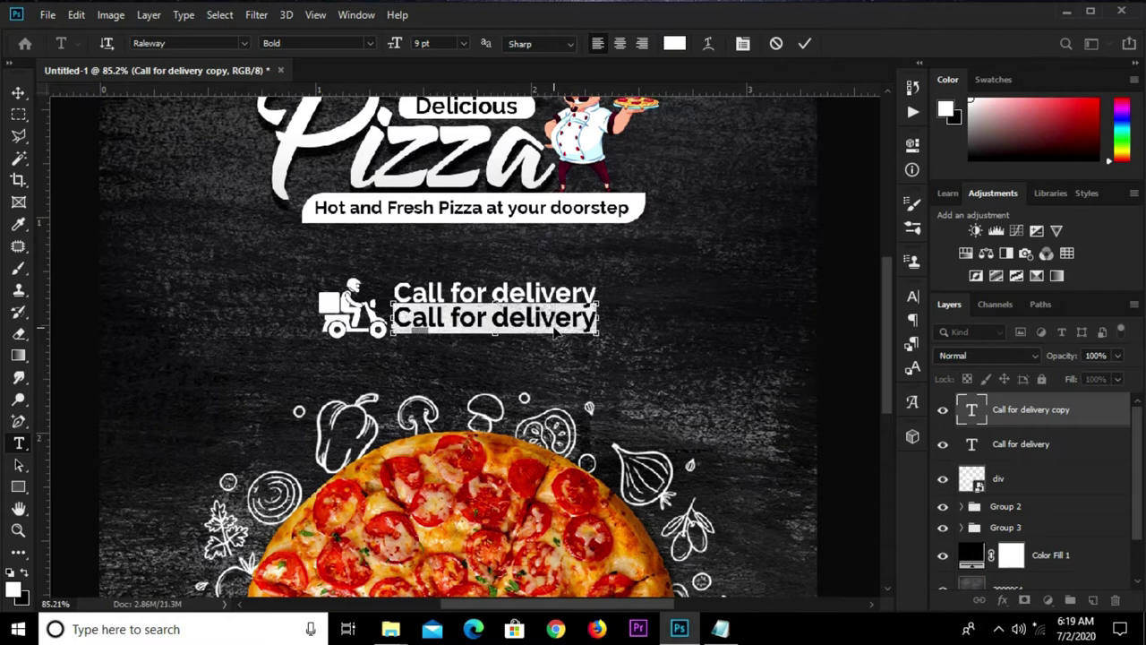
type("940 4455 44")
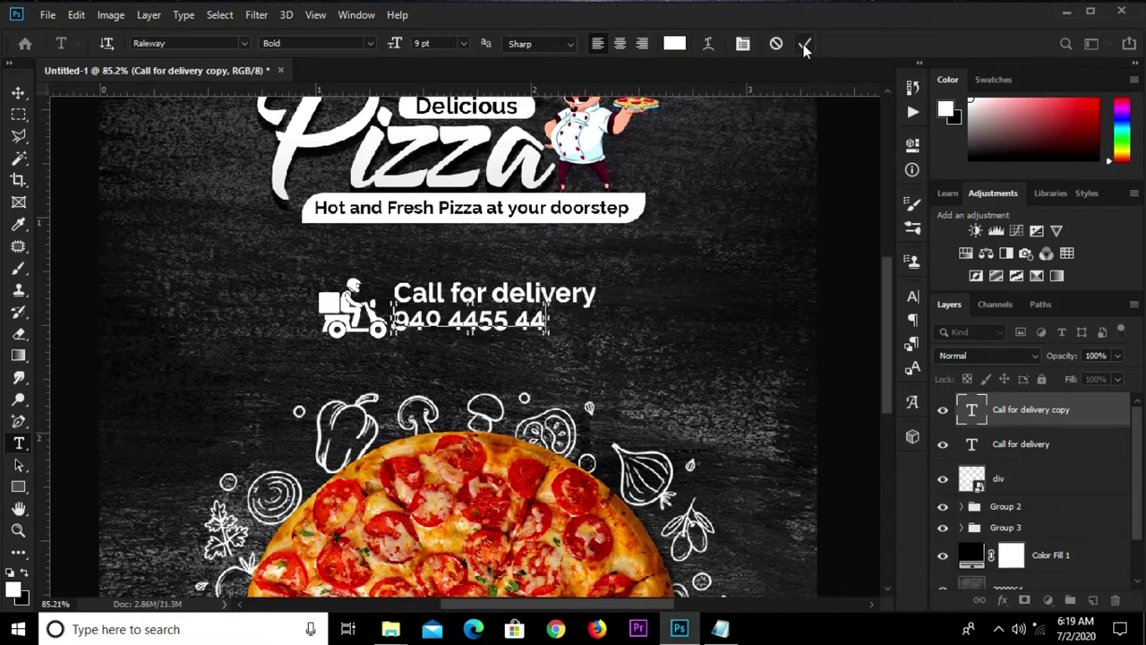
key("ctrl+Return")
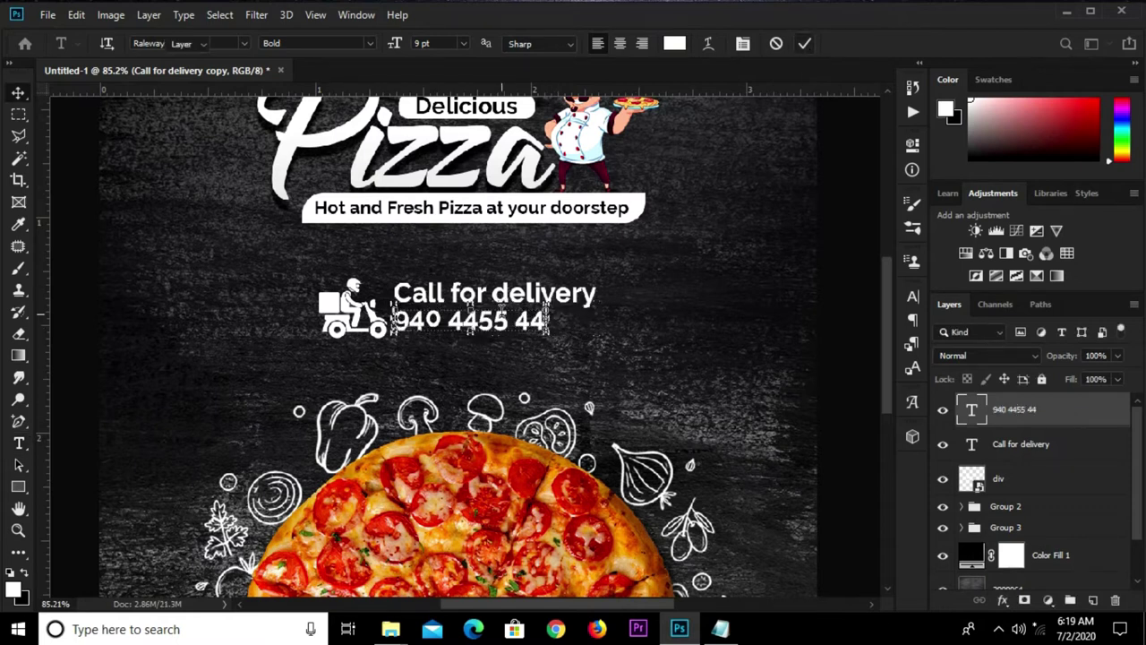
key("v")
left_click_drag(546, 332, 586, 354)
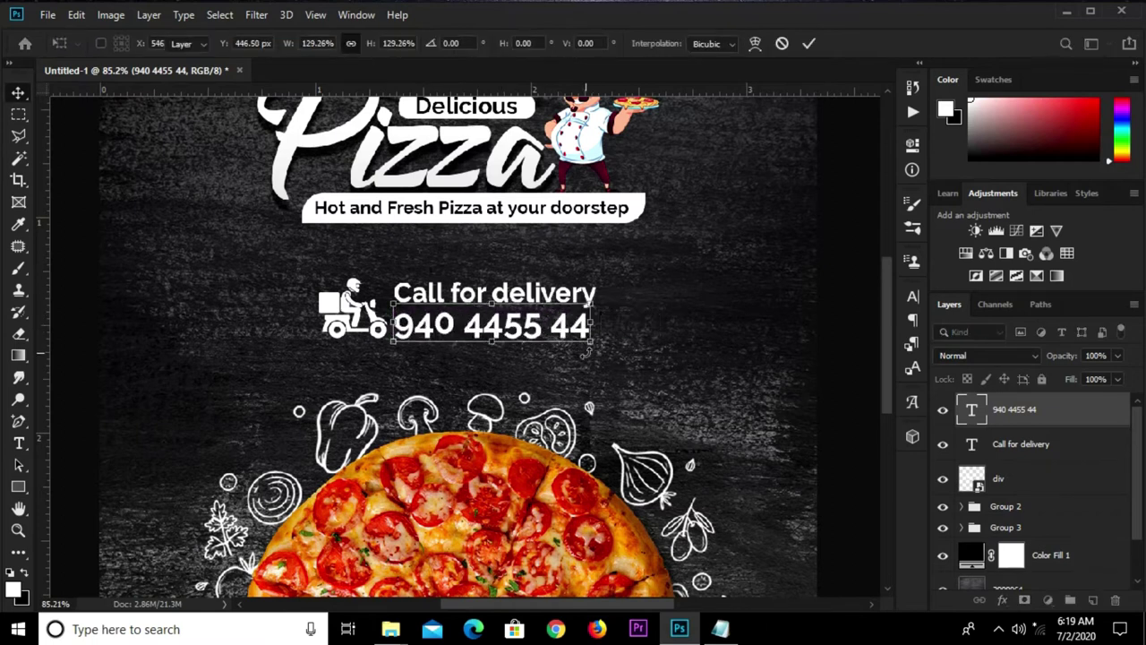
key("Return")
Select the phone number layer, then the 'Call for delivery' text layer.
left_click(663, 313)
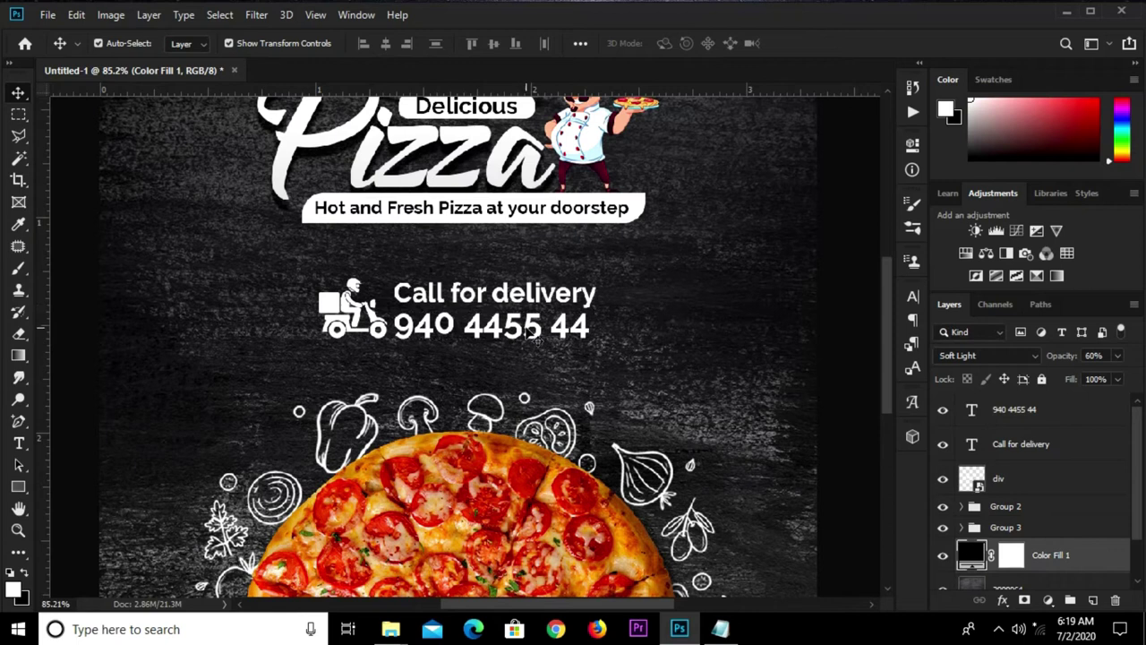
left_click(536, 338)
left_click(653, 299)
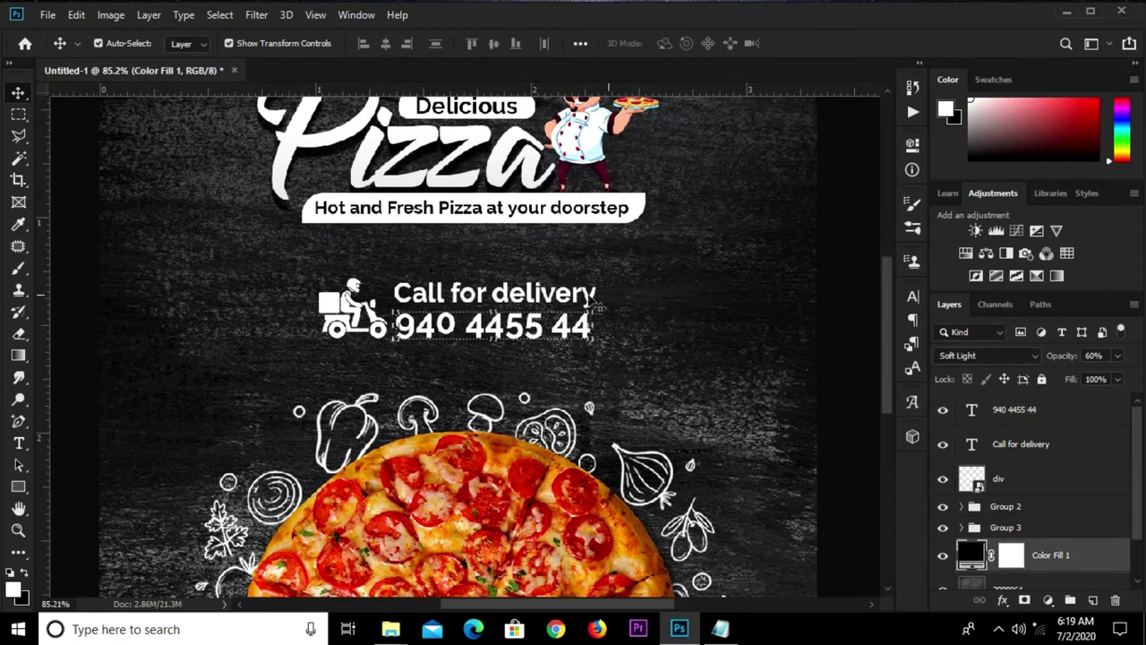
left_click(532, 306)
Draw a rectangle around the scooter and text with linked 43.5 px corner radii.
left_click(681, 309)
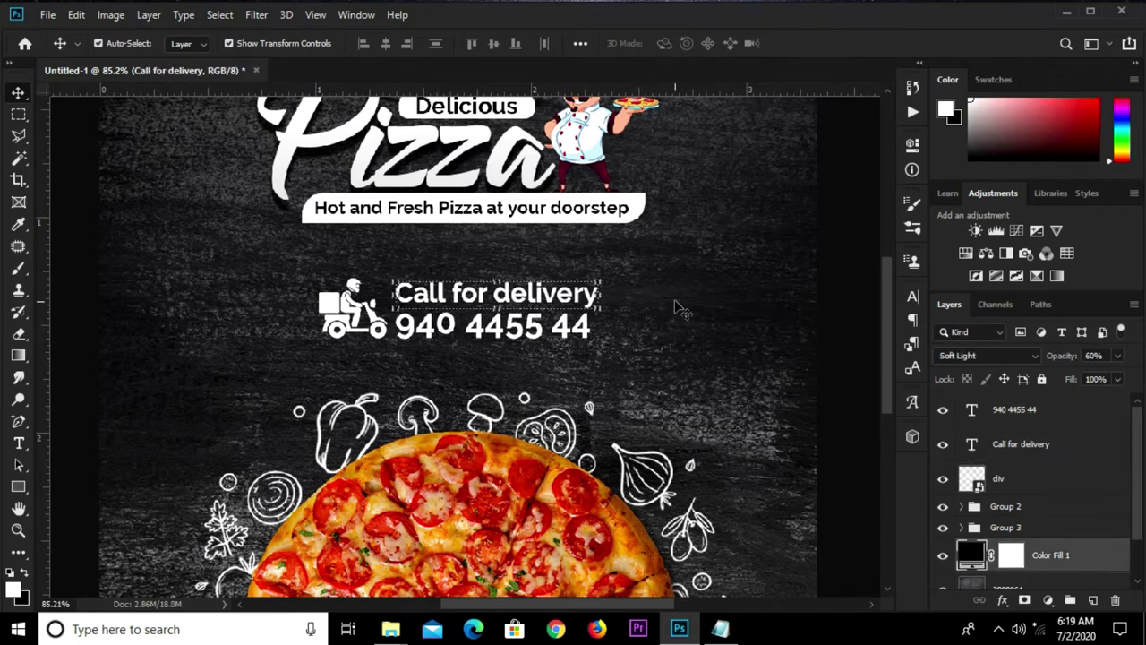
left_click(18, 486)
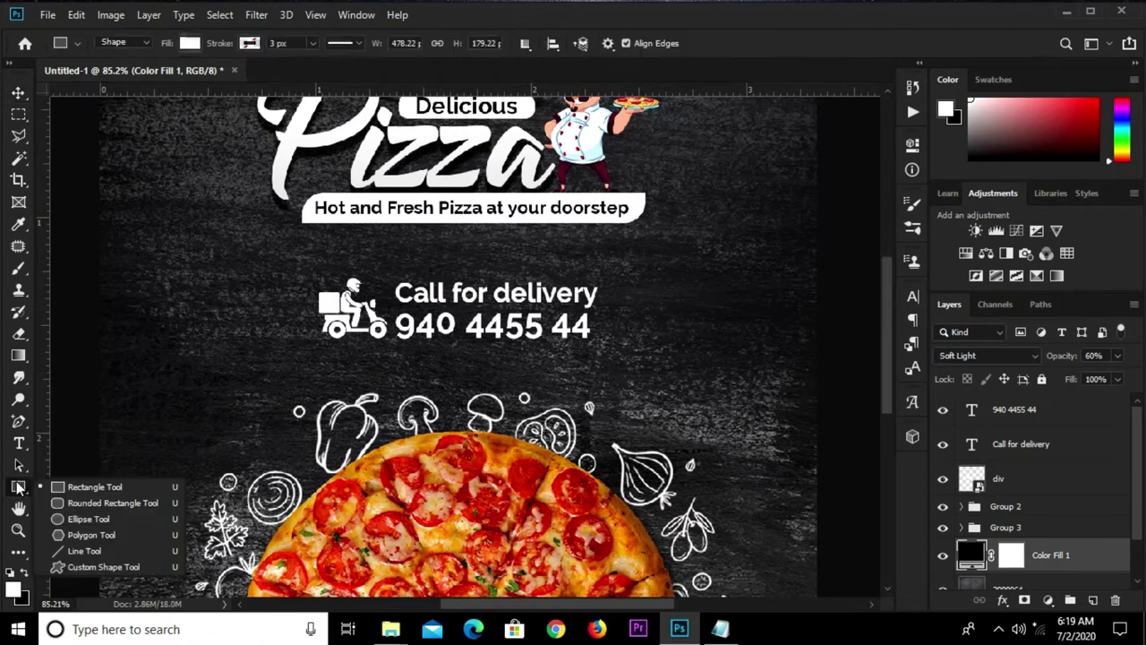
left_click(76, 489)
left_click_drag(299, 305, 644, 366)
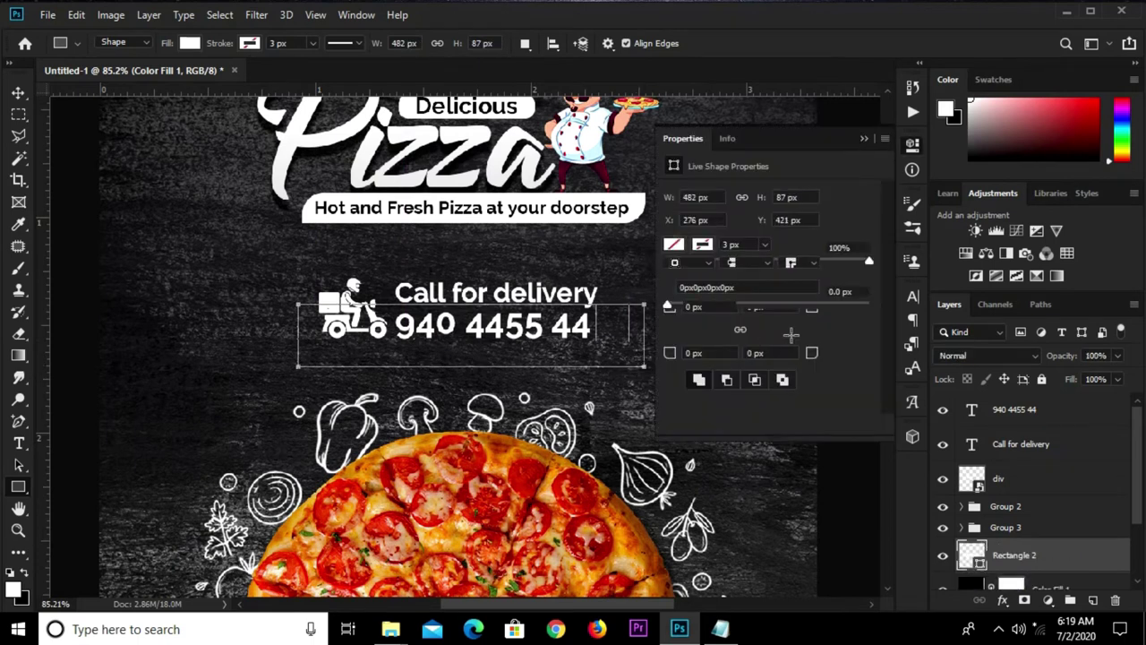
left_click_drag(815, 309, 873, 316)
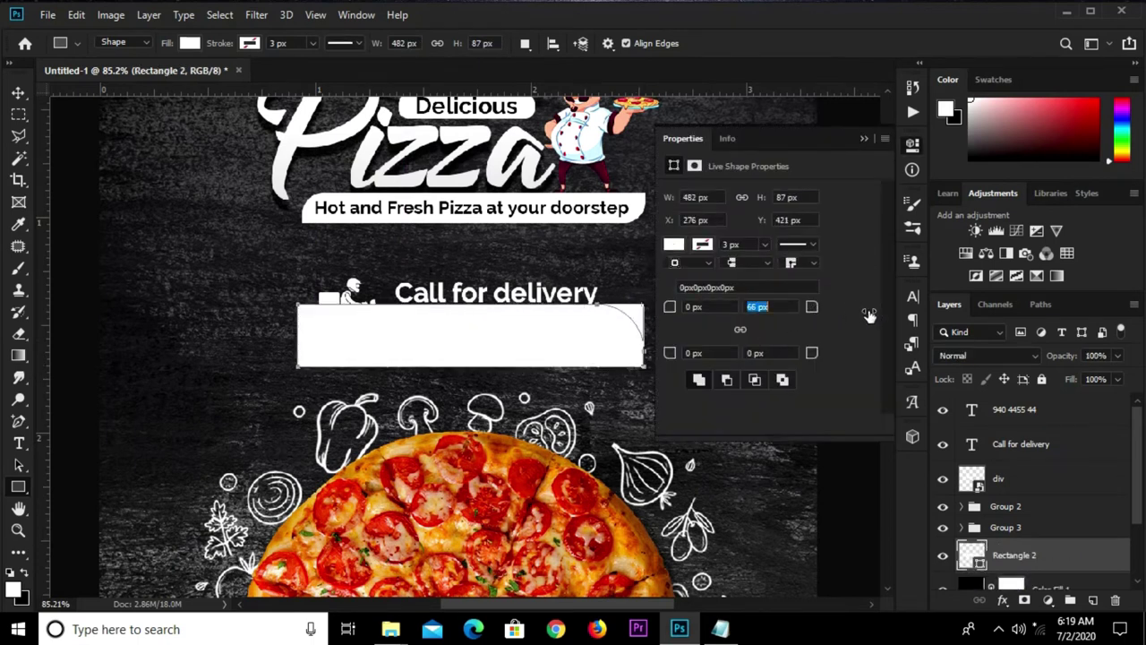
type("0")
left_click(742, 328)
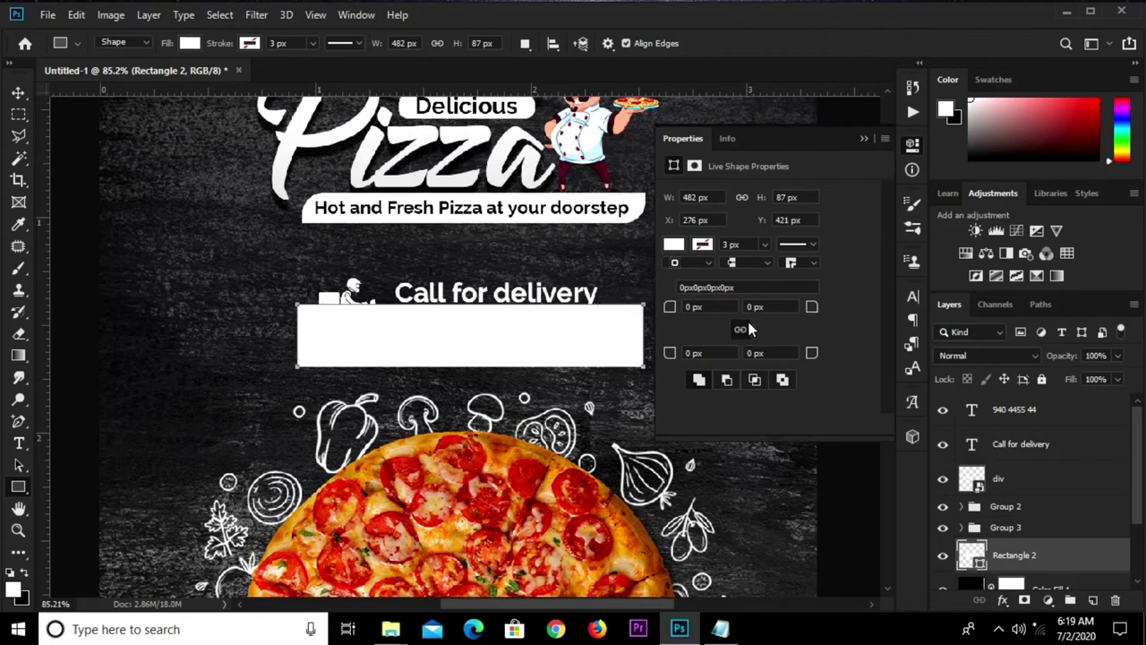
left_click_drag(814, 309, 875, 315)
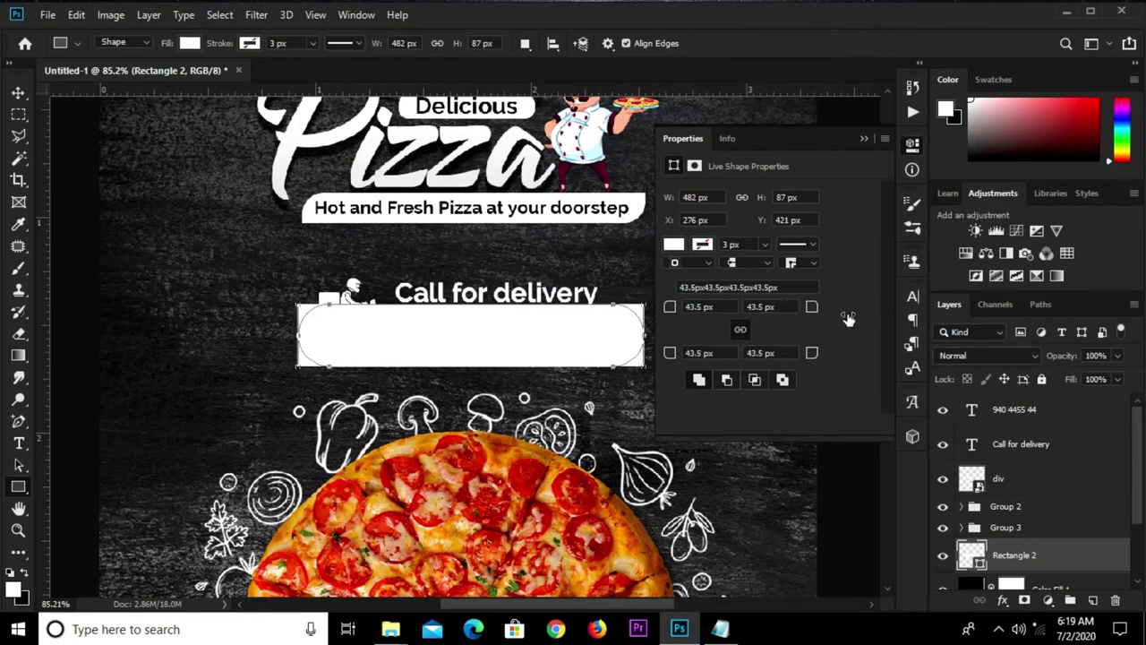
Give the rectangle no fill and a white 4 px stroke.
left_click(675, 250)
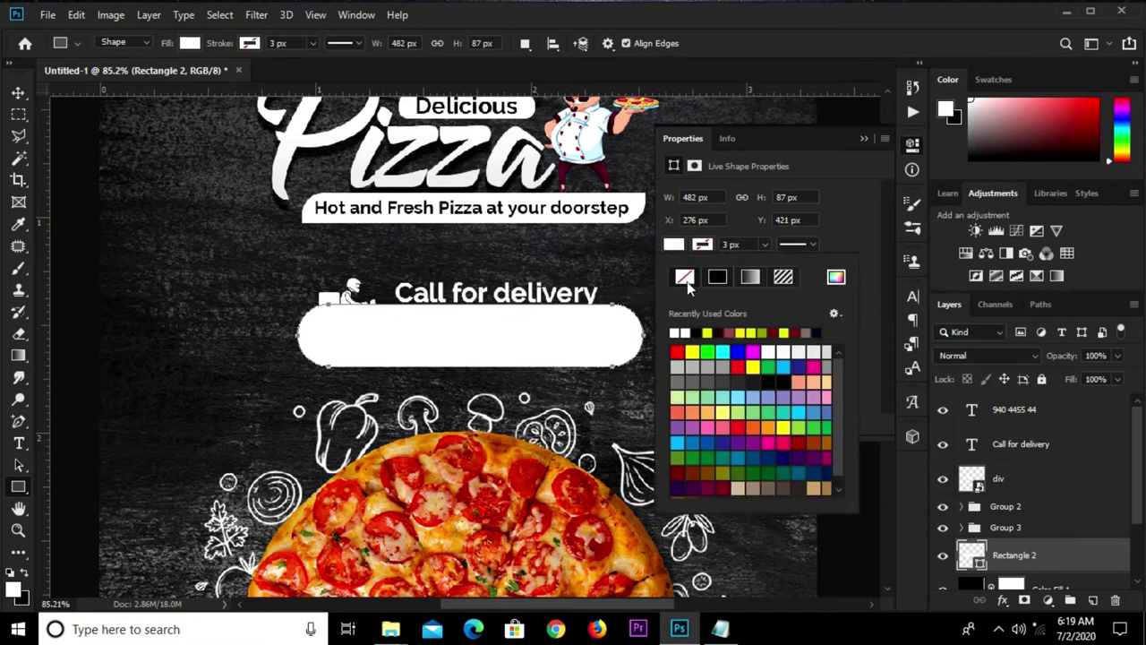
left_click(684, 276)
left_click(683, 332)
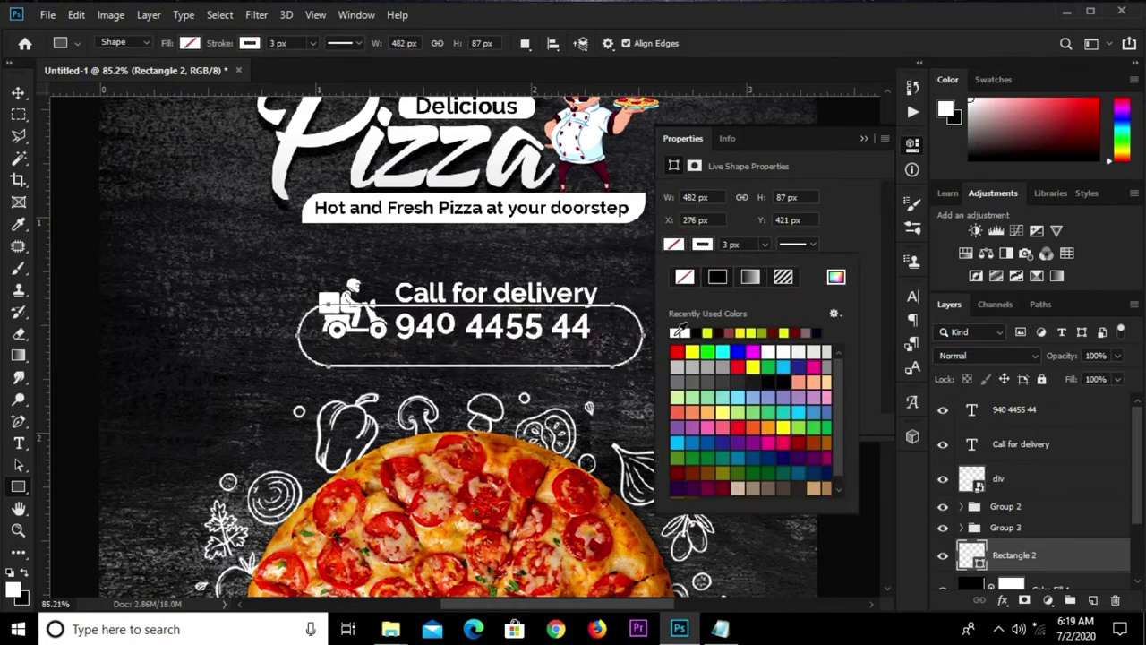
left_click(741, 246)
type("4")
key("Return")
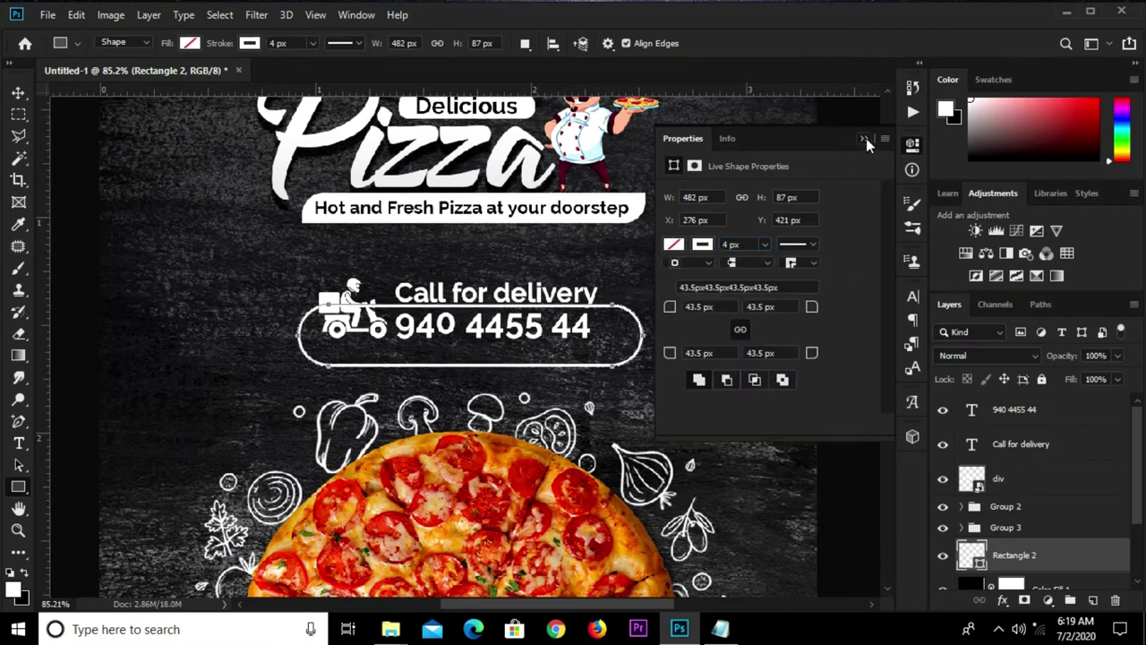
left_click(864, 138)
key("v")
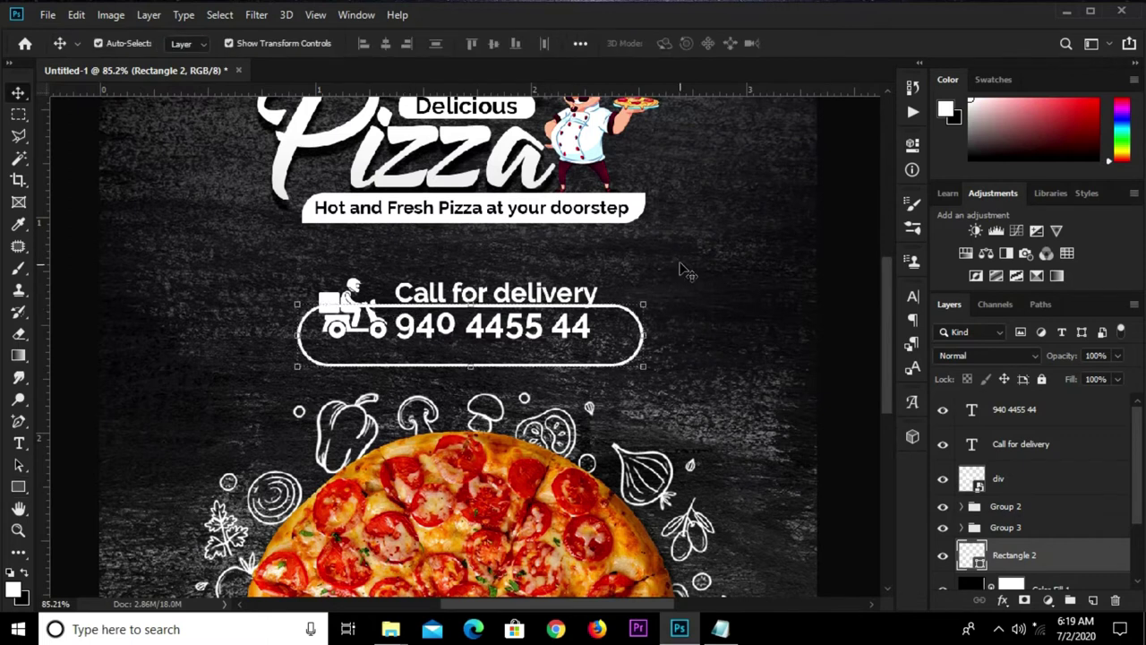
left_click(685, 272)
Adjust Rectangle 2 to fit snugly around the scooter and text.
scroll(595, 358, "up", 1)
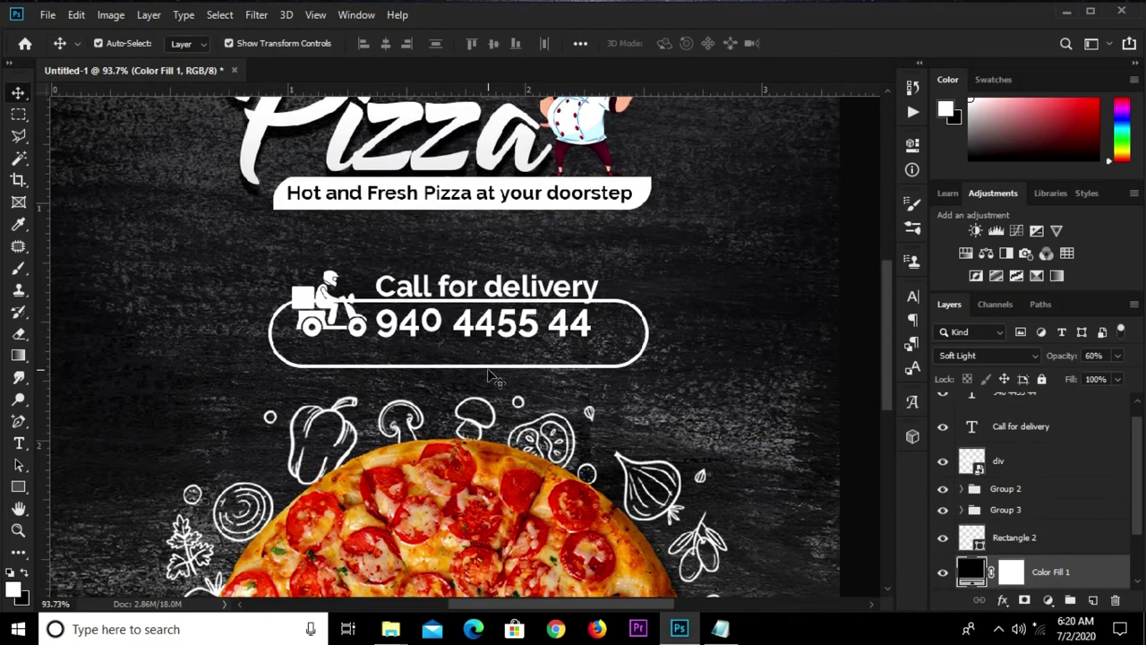
left_click_drag(499, 374, 462, 360)
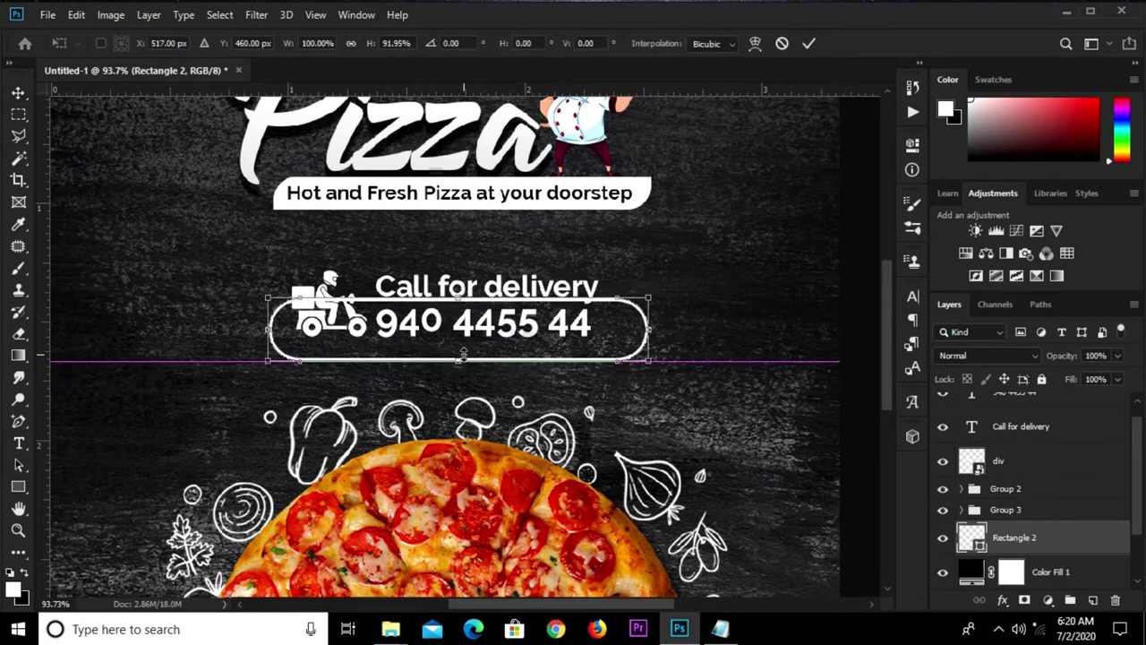
key("Return")
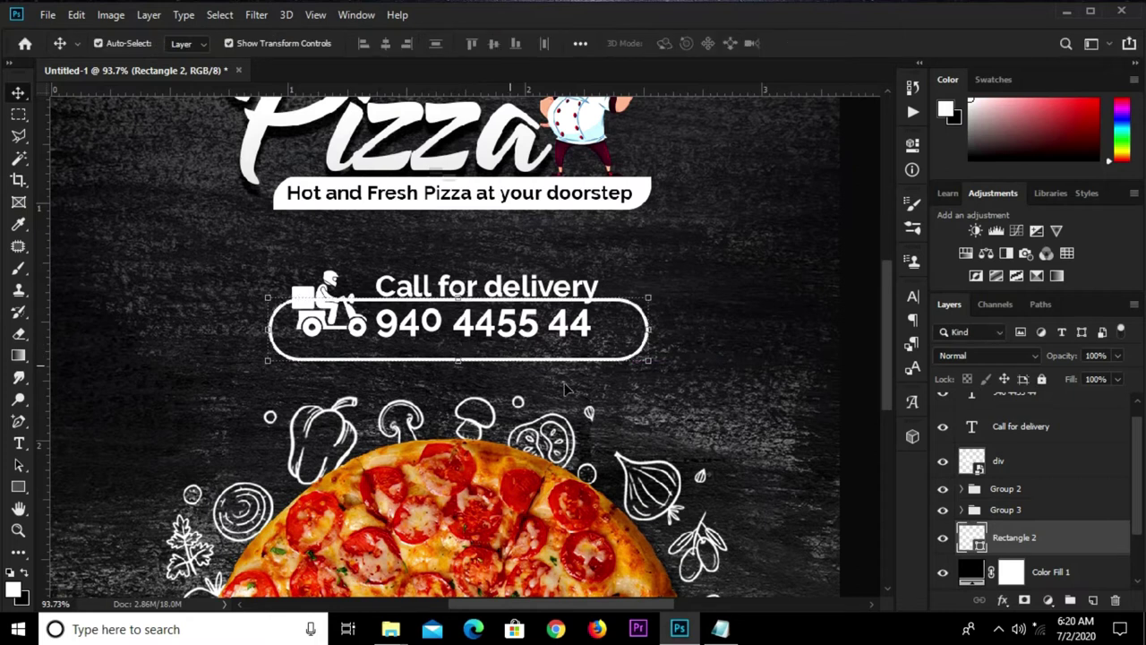
Rasterize Rectangle 2 and marquee-select its top edge behind 'Call for delivery'.
right_click(1039, 538)
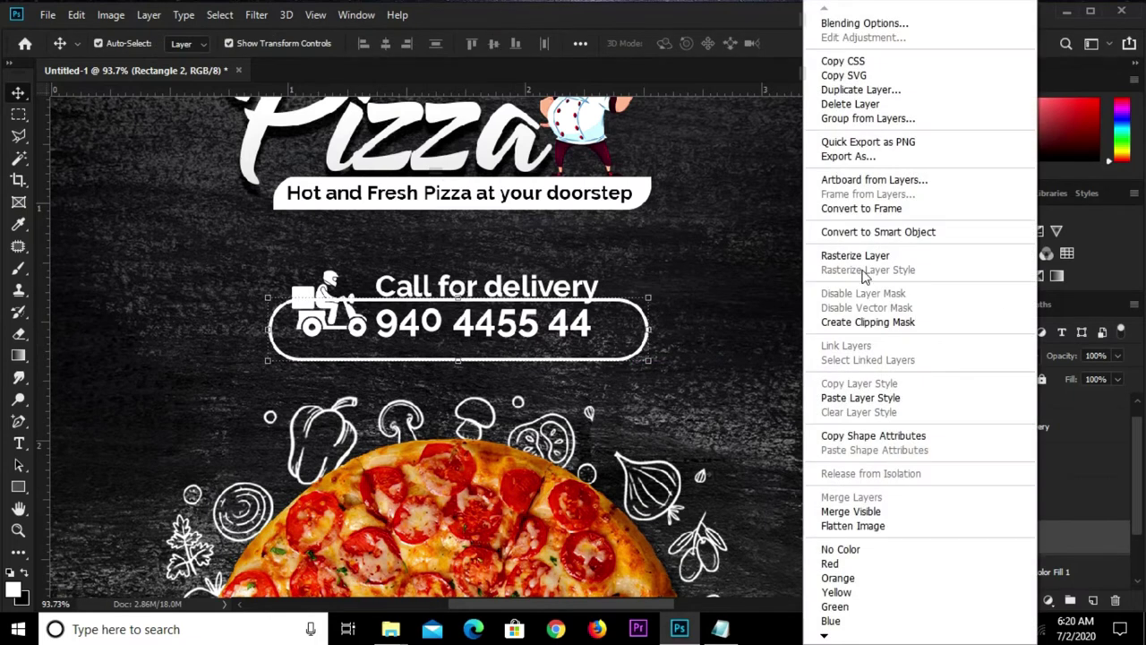
left_click(857, 257)
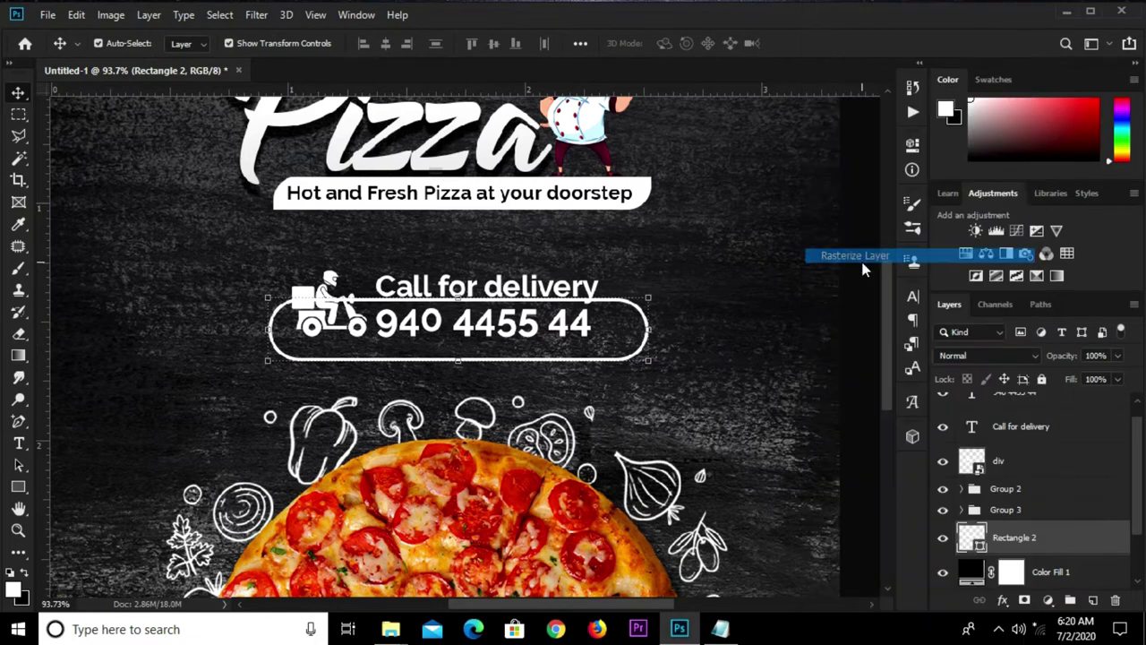
left_click(19, 115)
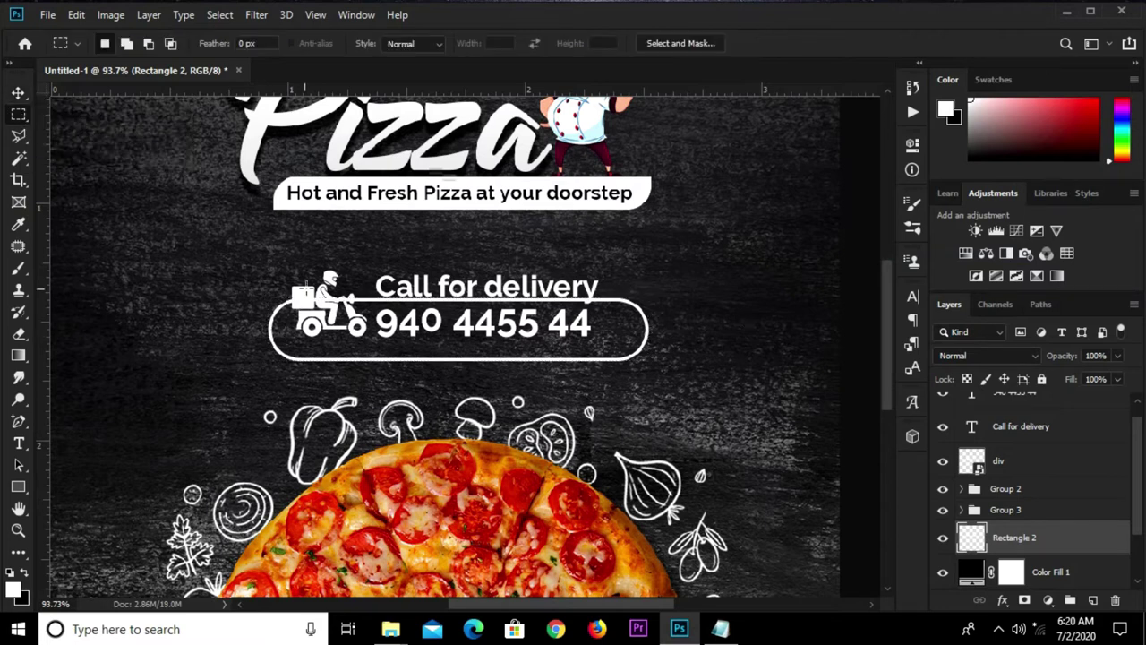
left_click_drag(295, 292, 674, 333)
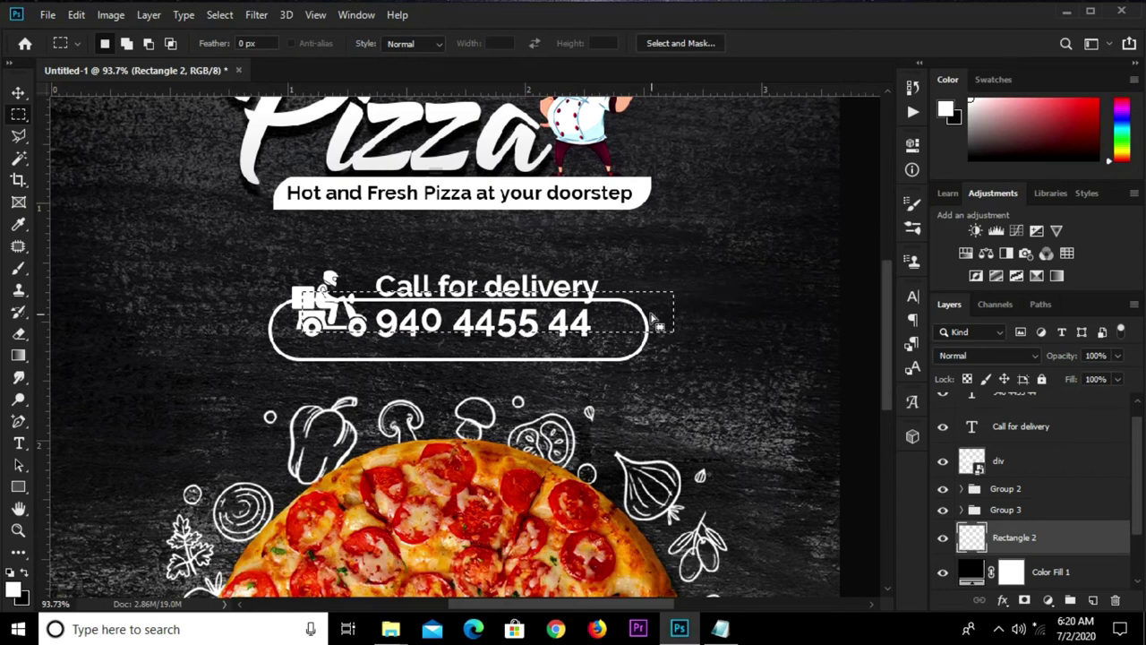
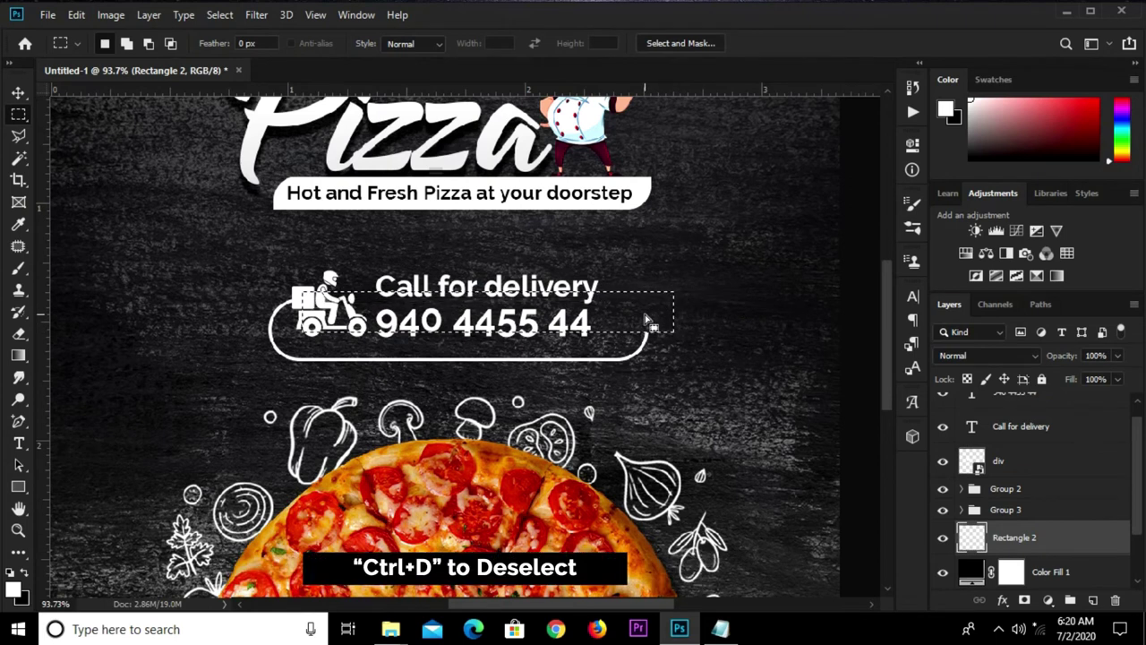
Draw a small white 51 px circle, Ellipse 1, at the right end of the delivery underline.
key("ctrl+d")
key("v")
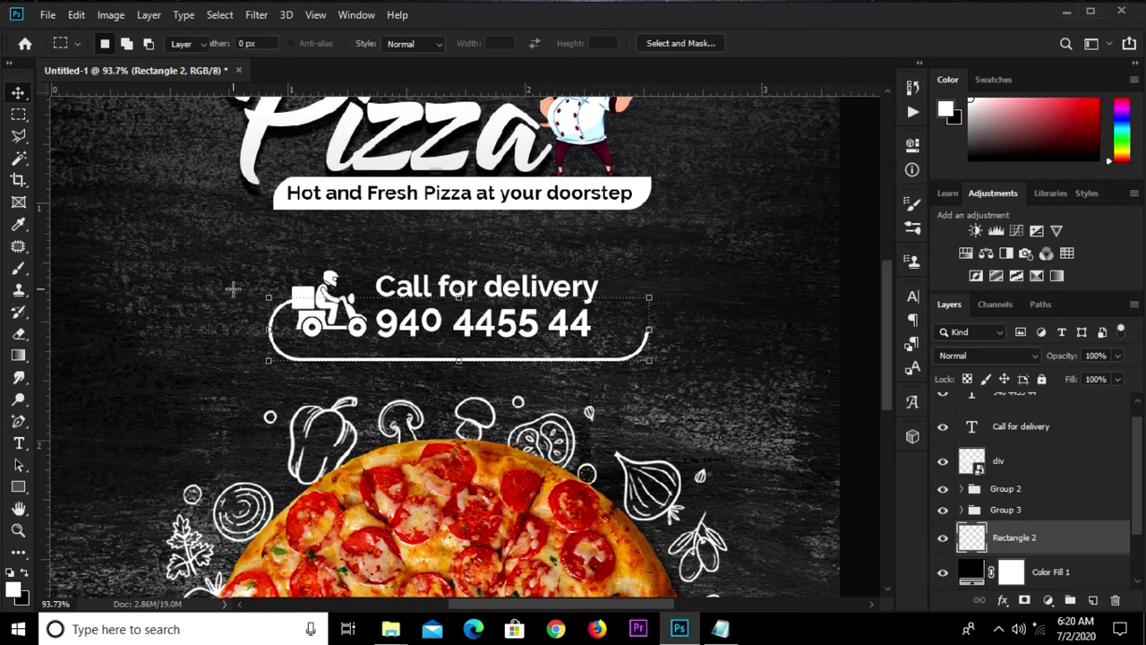
left_click(190, 301)
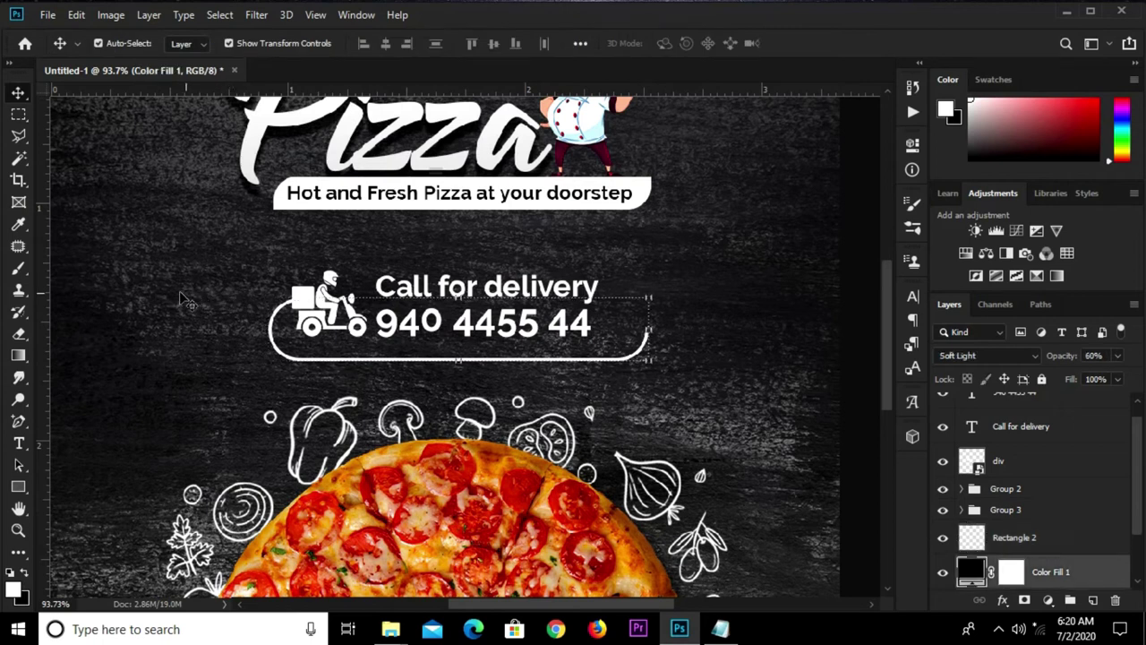
left_click(25, 488)
left_click(85, 519)
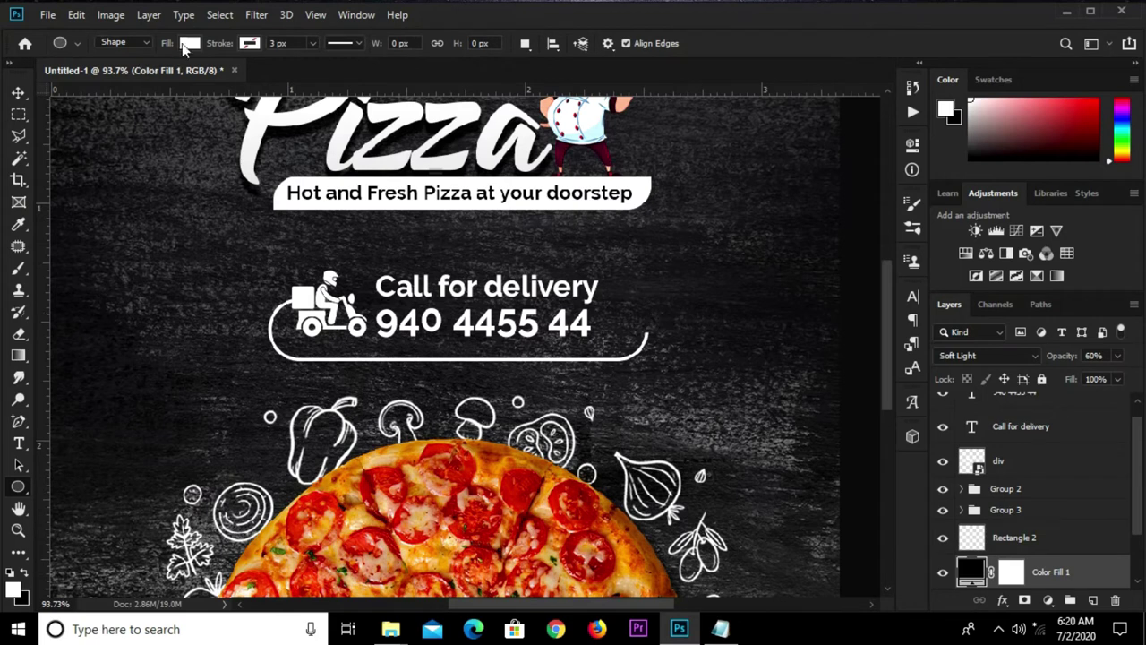
left_click(188, 43)
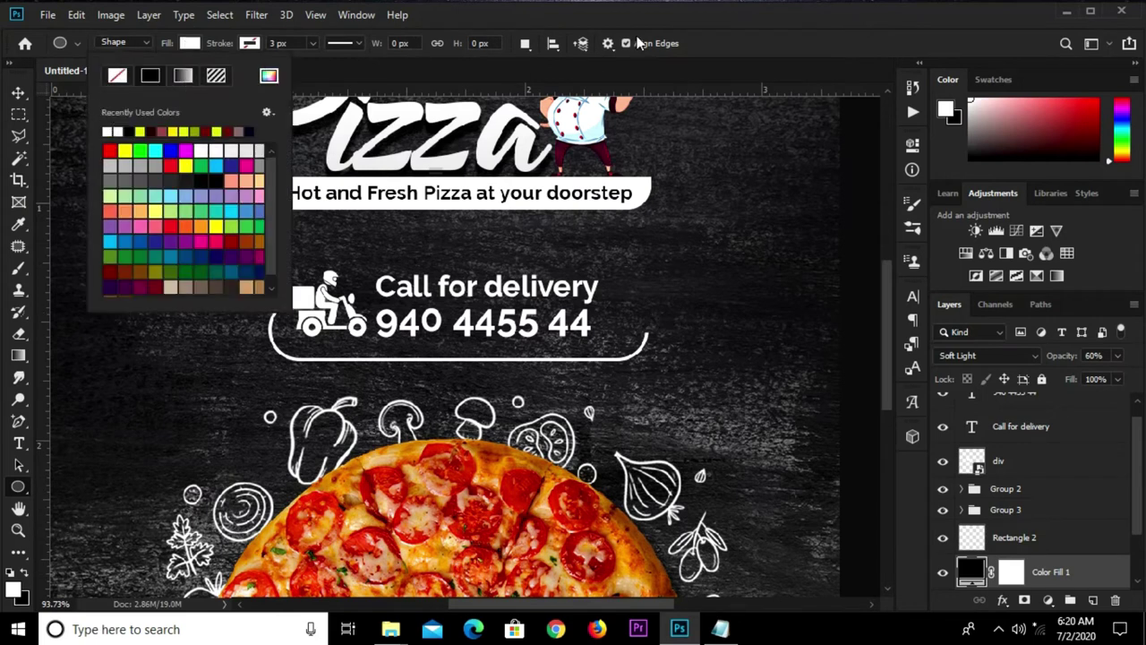
left_click(653, 115)
left_click(672, 311)
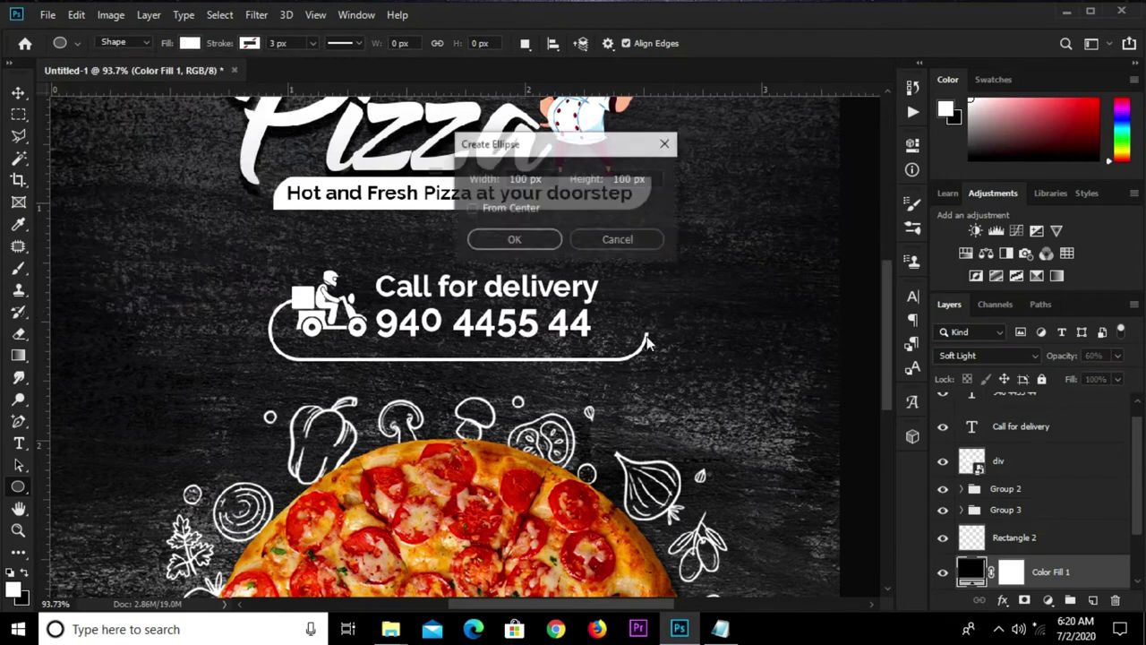
left_click(666, 143)
mouse_move(665, 306)
left_mouse_down()
mouse_move(624, 349)
mouse_move(633, 326)
left_mouse_up()
key("v")
left_click(862, 140)
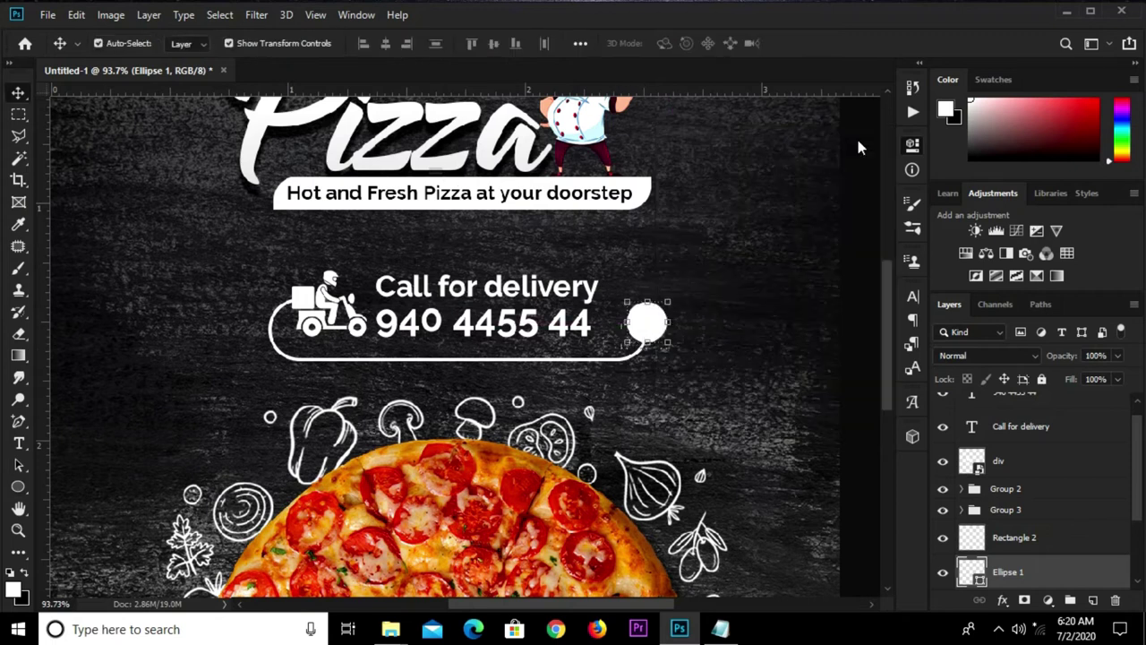
Place the telephone PNG as an embedded image and convert it to a Smart Object.
left_click(59, 16)
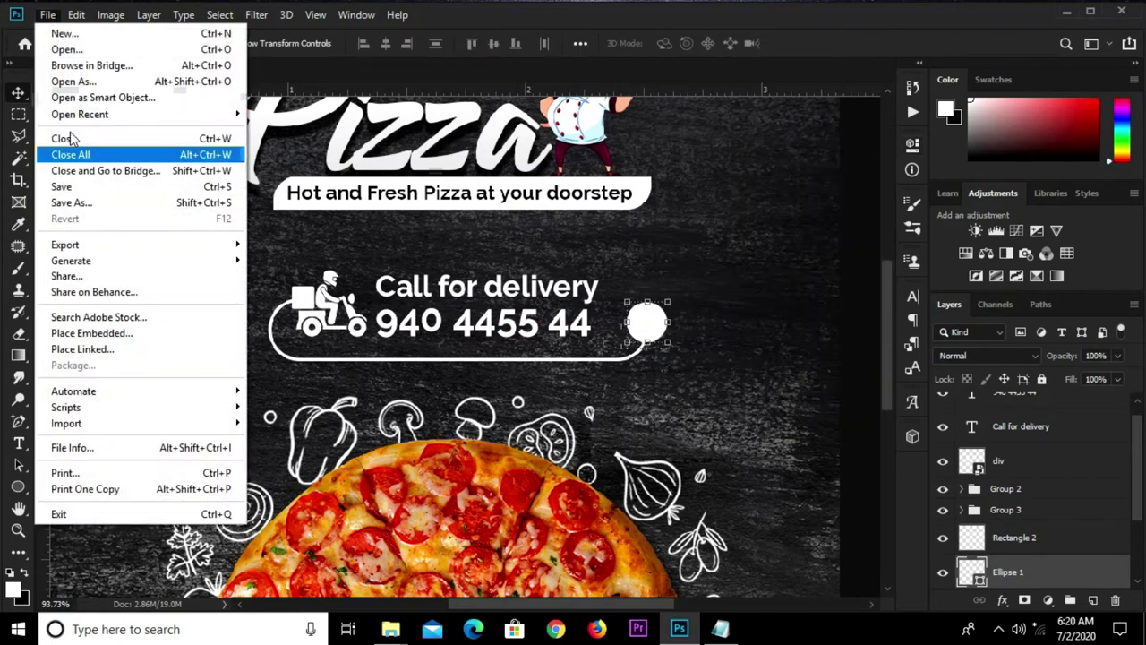
left_click(93, 337)
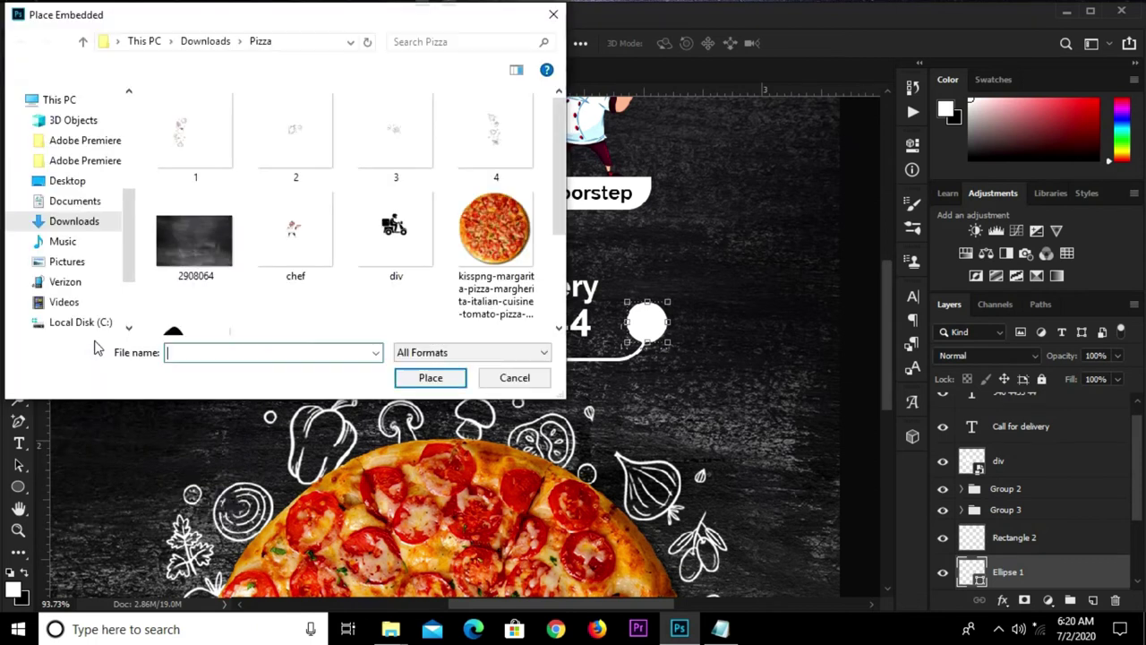
scroll(415, 268, "down", 2)
left_click(194, 239)
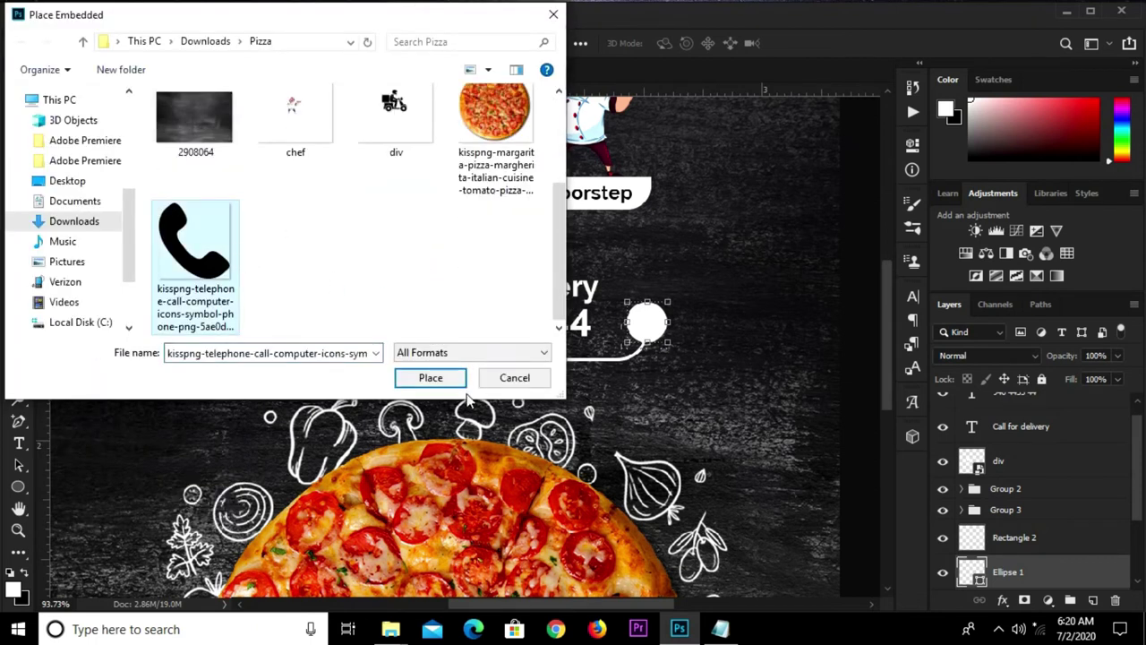
left_click(431, 377)
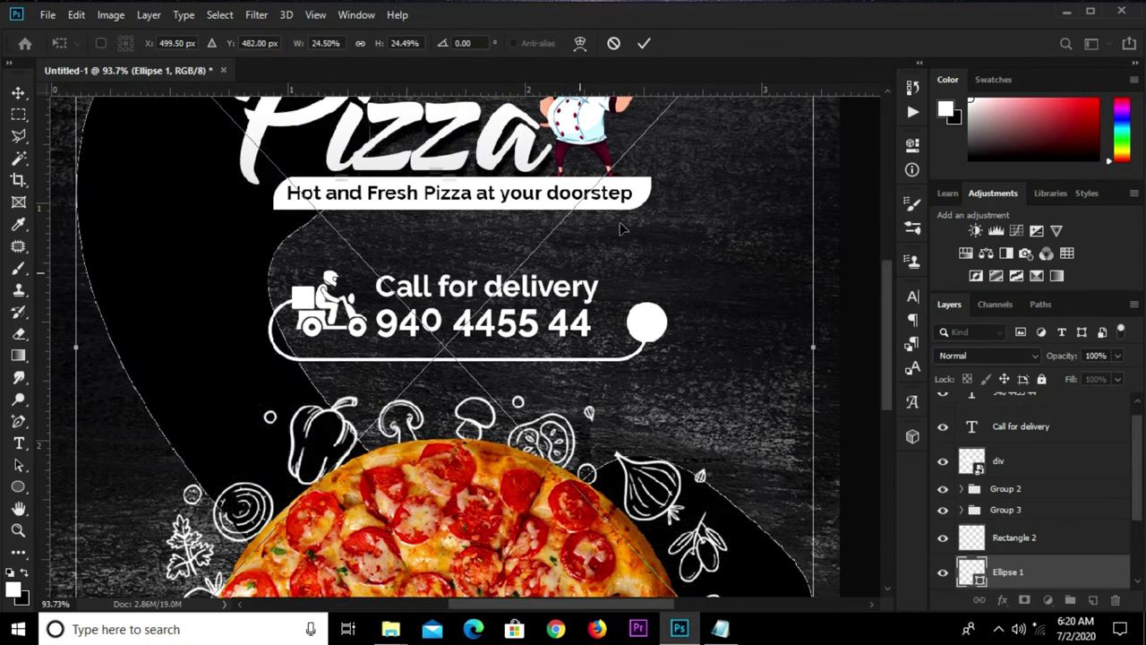
left_click(644, 43)
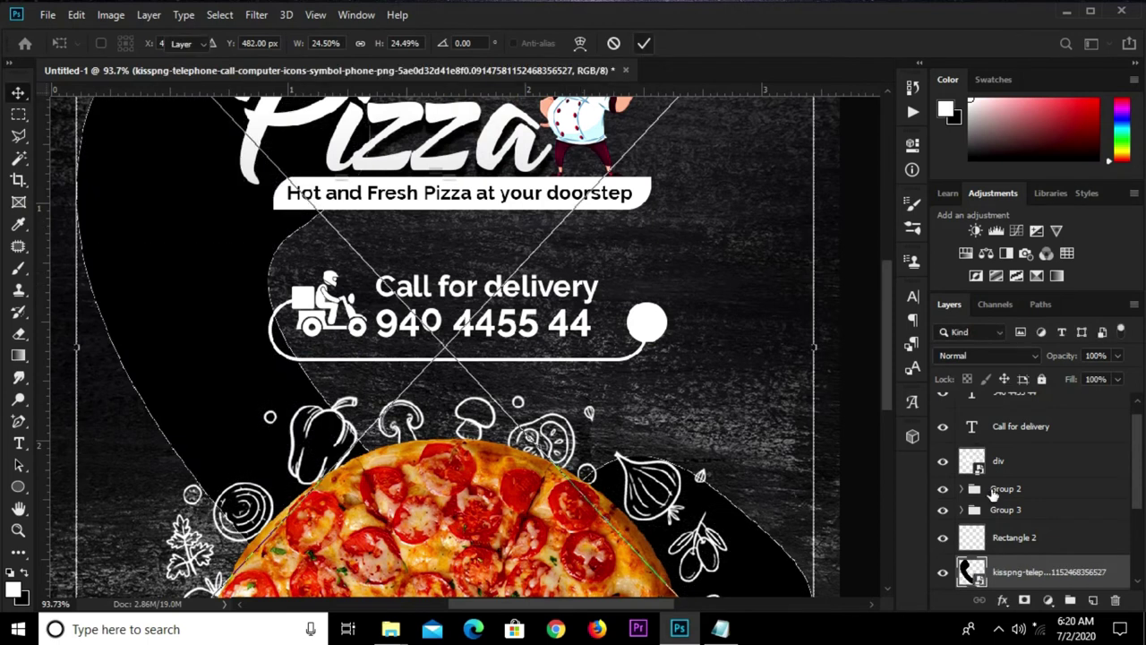
right_click(1015, 566)
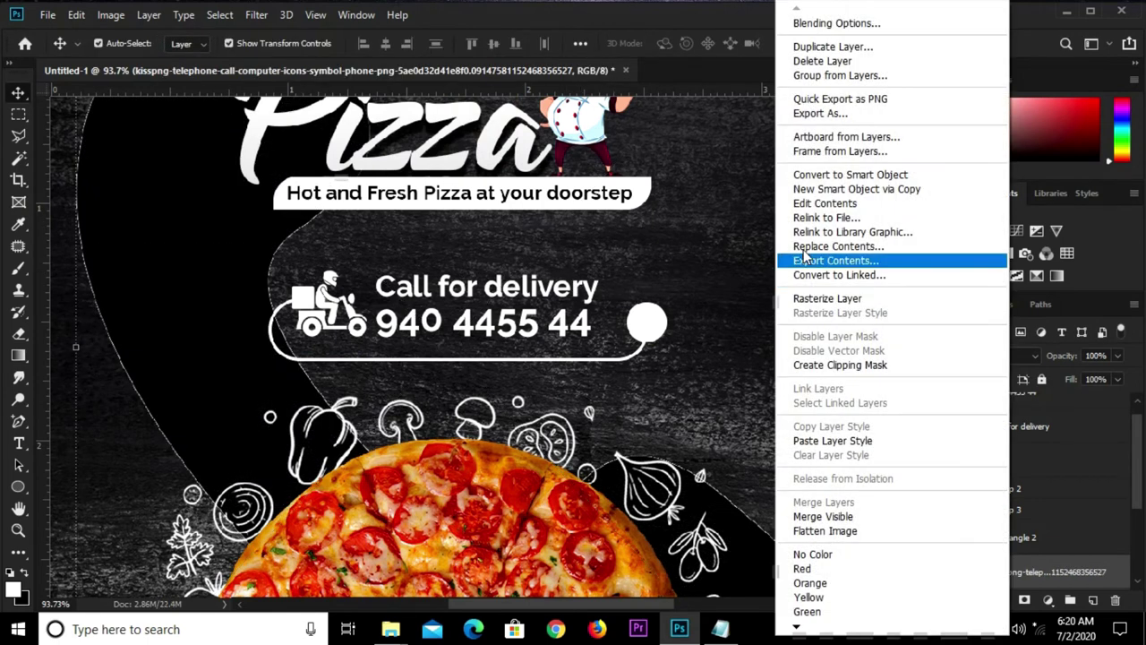
left_click(842, 175)
Scale the telephone icon down, centre it in the white circle, and raise Ellipse 1's layer.
key("ctrl+0")
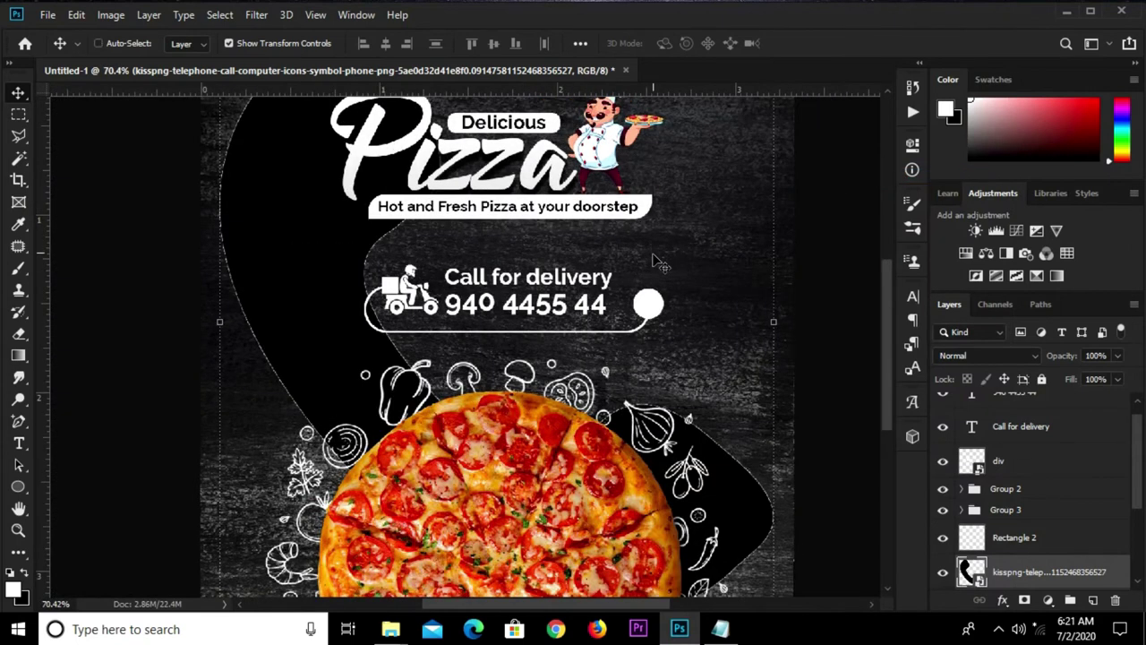
key("ctrl+t")
key("ctrl+0")
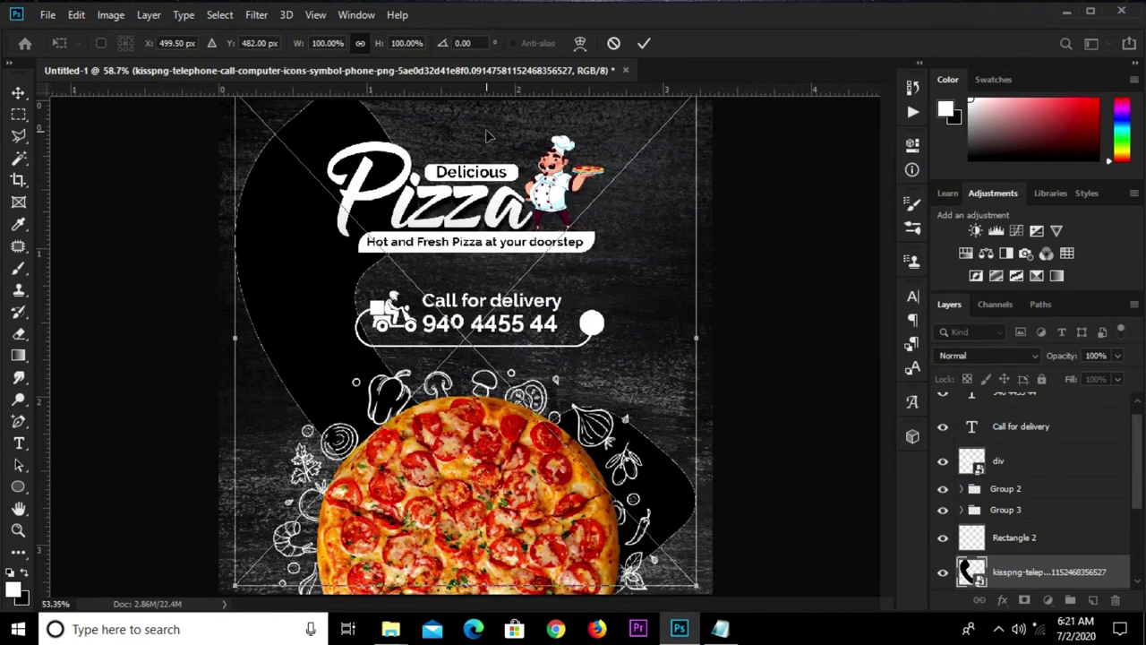
scroll(465, 358, "down", 1)
mouse_move(466, 122)
left_mouse_down()
mouse_move(465, 339)
mouse_move(509, 260)
mouse_move(582, 219)
mouse_move(602, 393)
mouse_move(577, 308)
mouse_move(602, 343)
left_mouse_up()
scroll(577, 308, "up", 2)
scroll(591, 313, "up", 1)
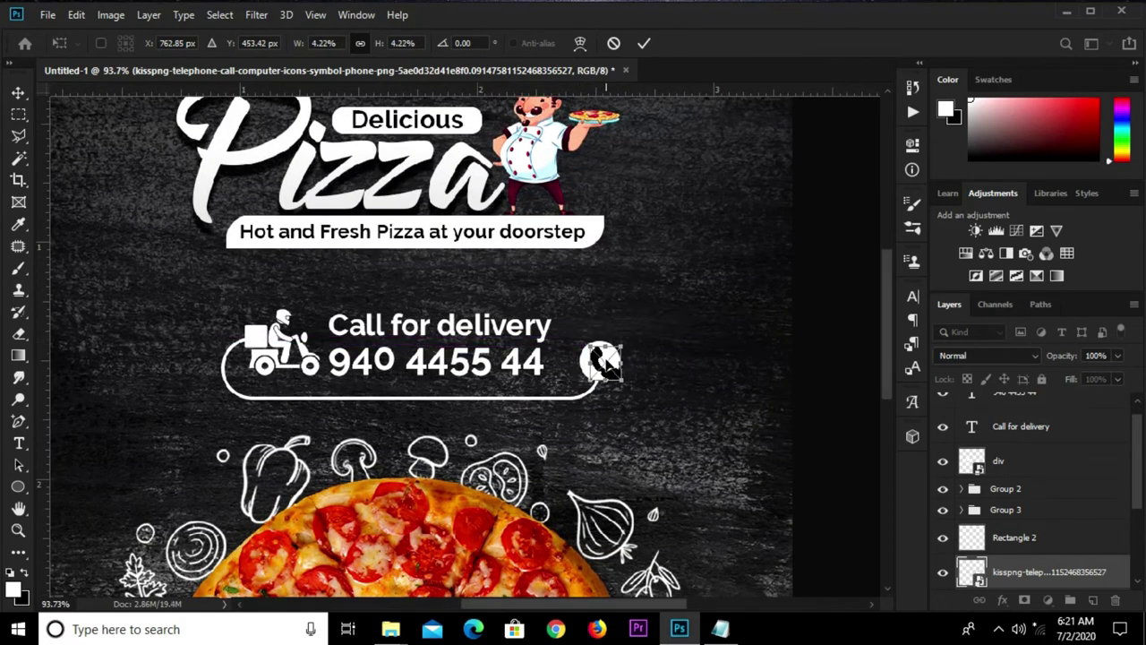
scroll(606, 363, "up", 2)
left_click_drag(601, 327, 602, 336)
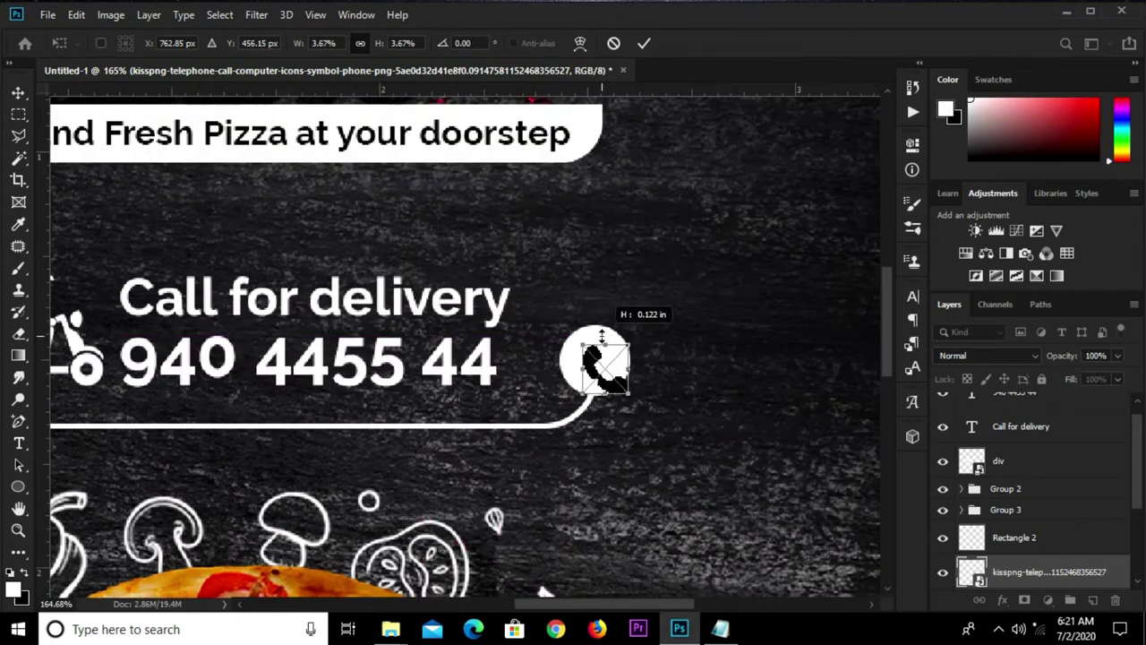
key("Return")
left_click_drag(600, 343, 597, 340)
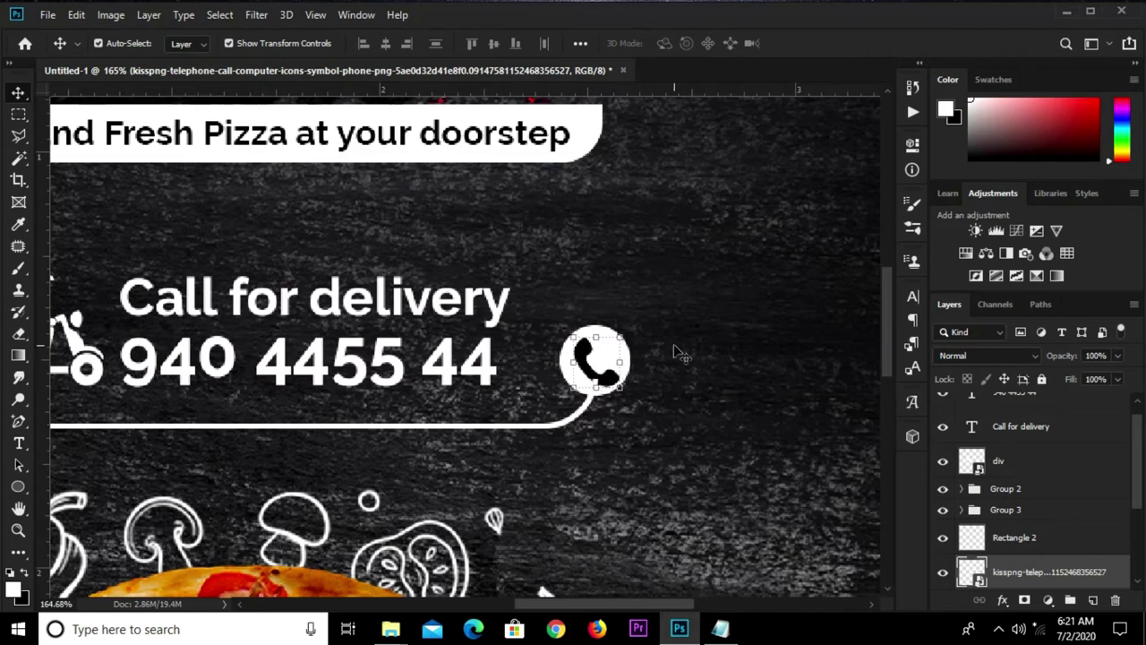
key("alt+bracketleft")
left_click_drag(1052, 532, 1030, 370)
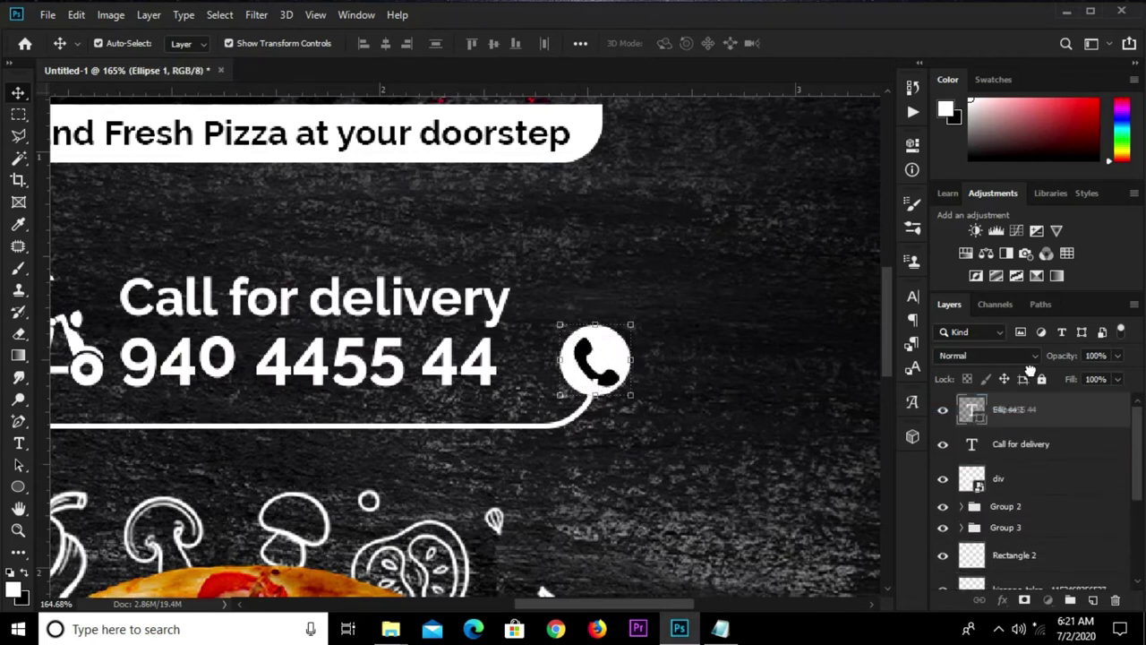
Reorder layers so Ellipse 1 sits above 940 4455 44 and the telephone above the circle.
left_click_drag(1030, 370, 1027, 401)
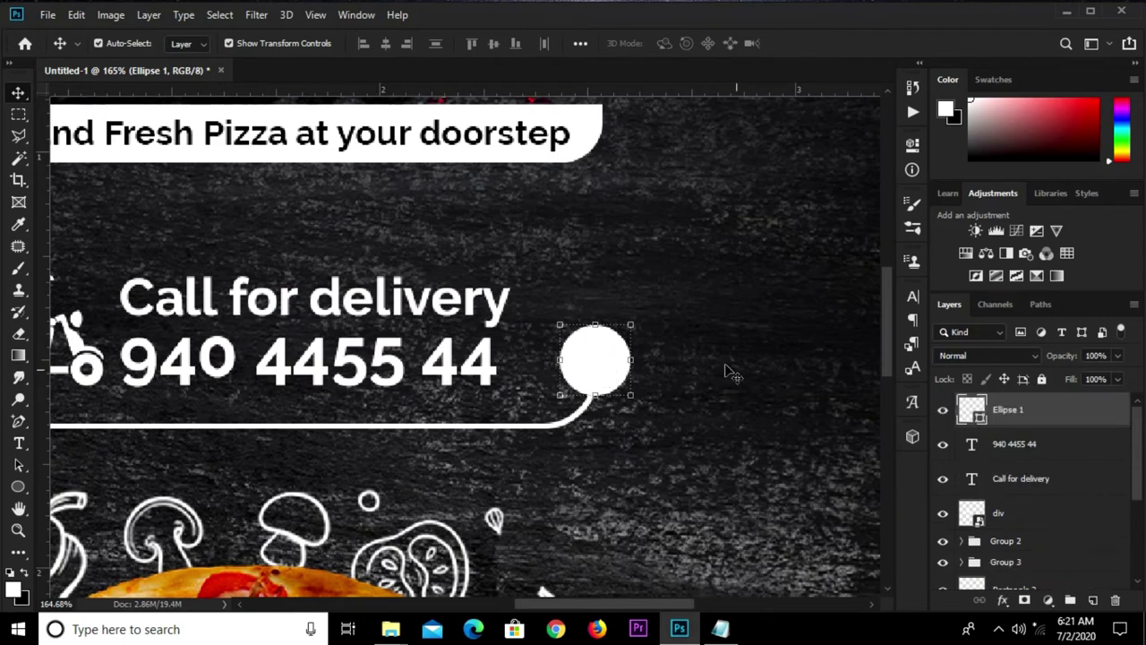
key("alt+comma")
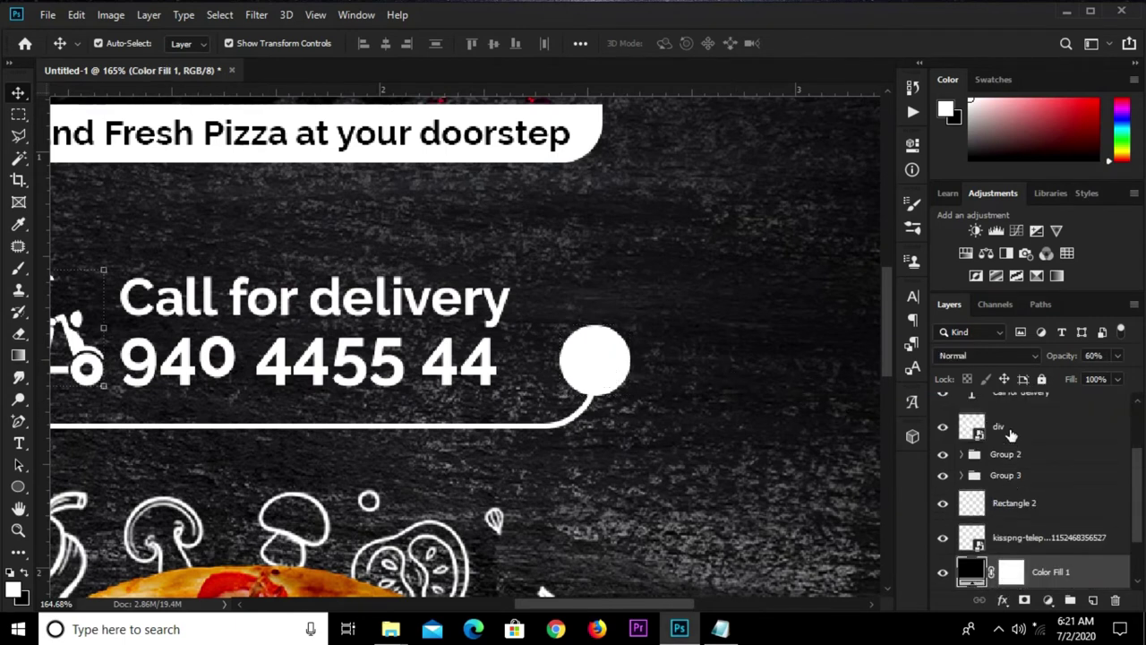
left_click(1011, 435)
scroll(1118, 486, "down", 3)
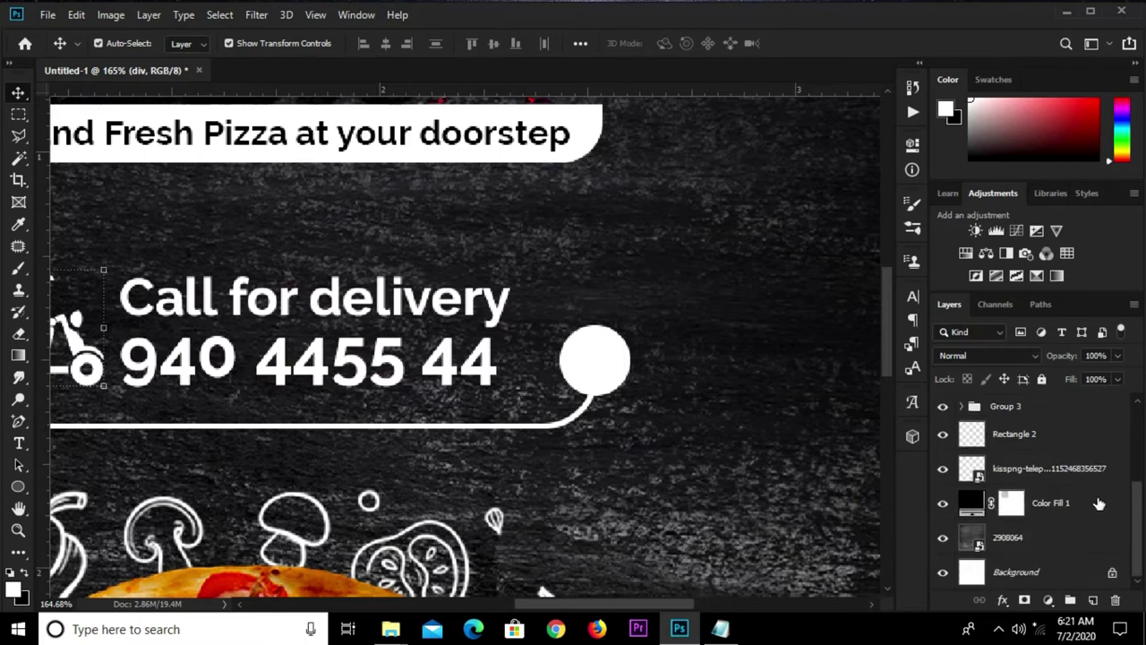
left_click(1054, 468)
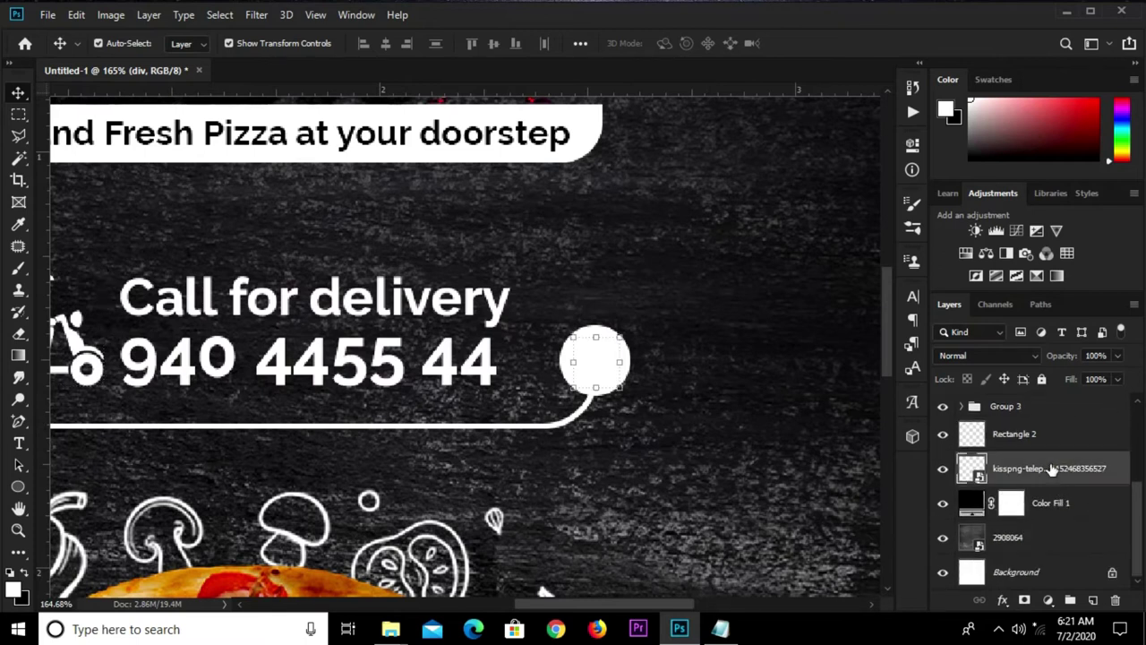
mouse_move(1053, 468)
left_mouse_down()
mouse_move(1046, 383)
mouse_move(1047, 392)
left_mouse_up()
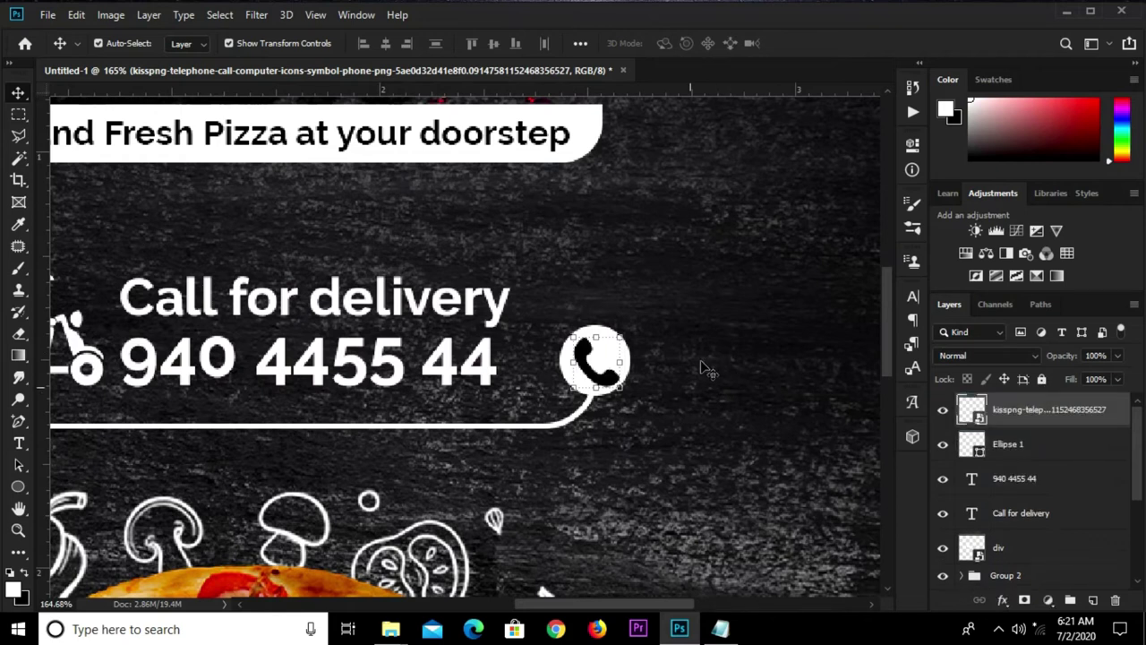
Select the telephone icon, Ellipse 1 and both delivery text layers together.
left_click(703, 408)
scroll(676, 381, "down", 4)
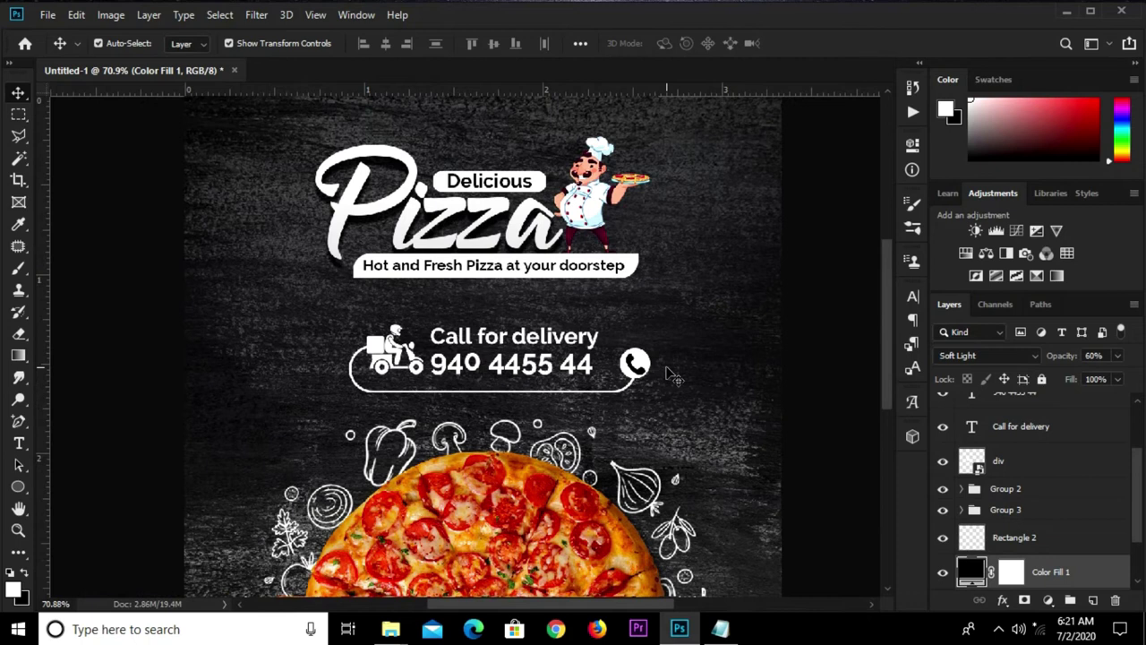
scroll(1068, 557, "up", 1)
scroll(1069, 557, "up", 2)
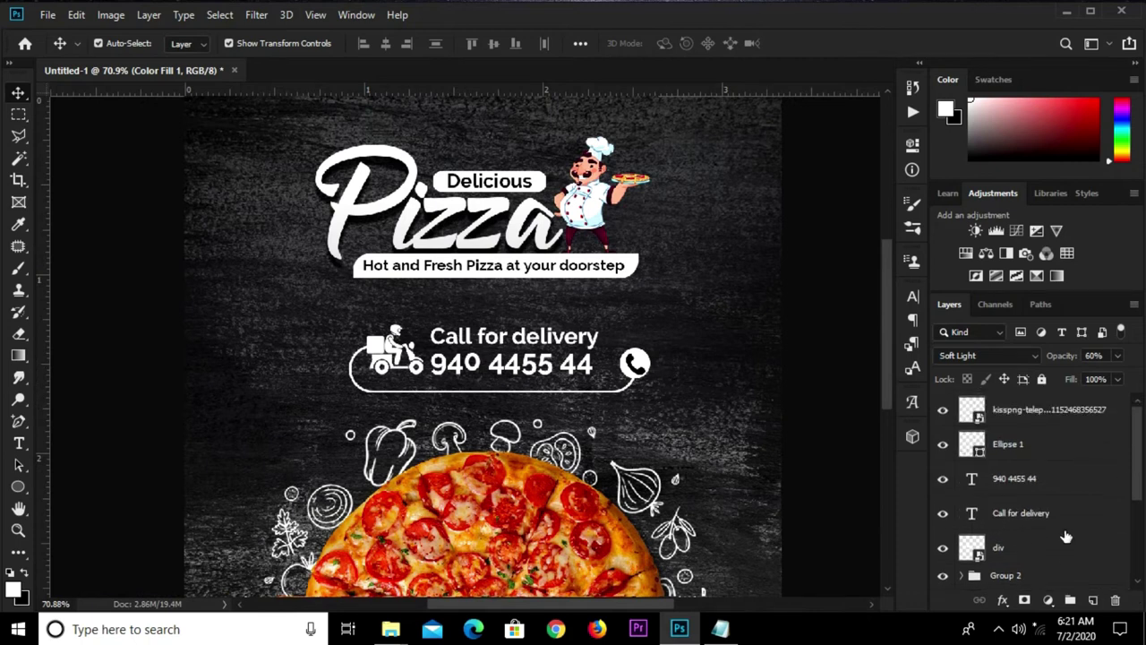
left_click(1019, 408)
left_click(1016, 452, "shift")
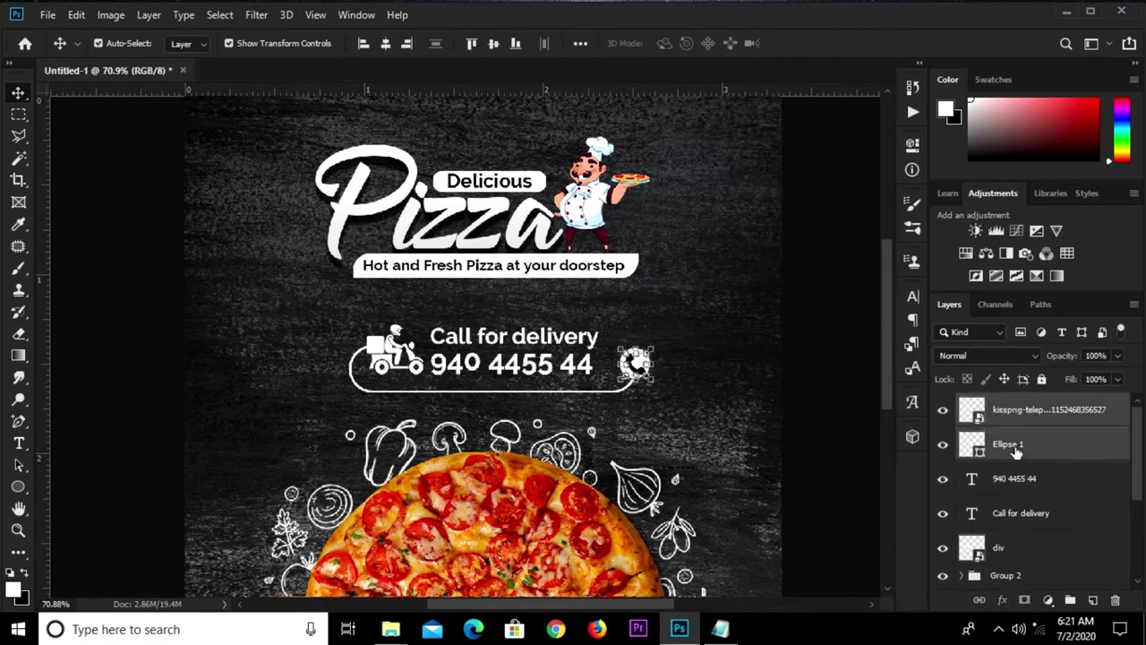
left_click(1021, 518, "shift")
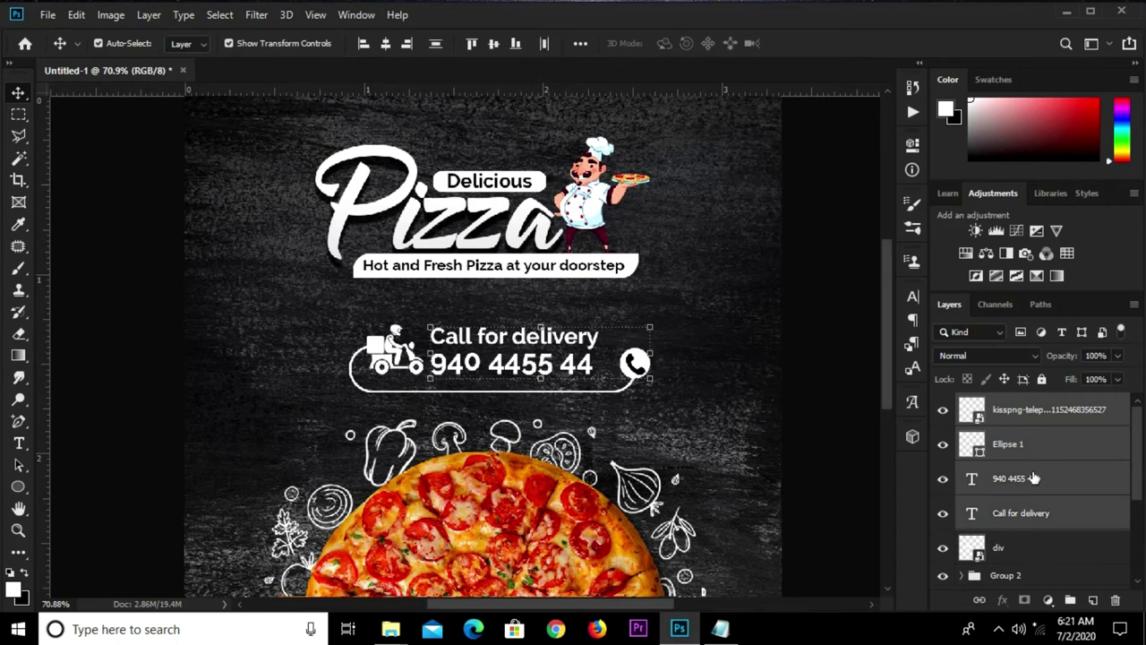
scroll(1035, 483, "down", 1)
scroll(1034, 488, "down", 3)
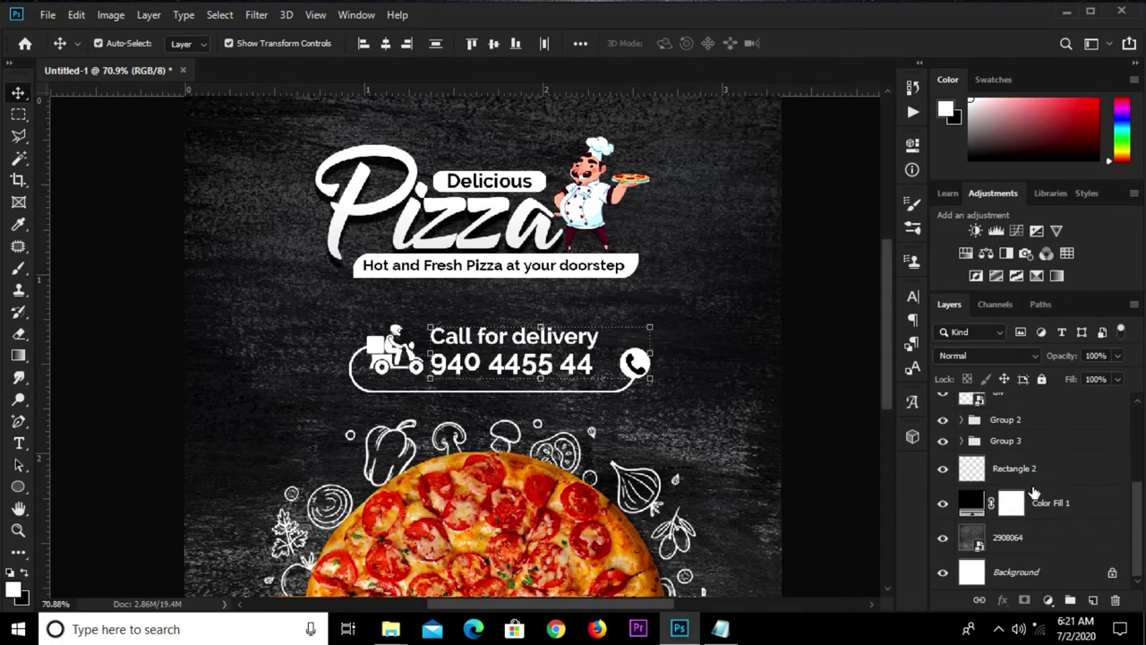
scroll(1034, 497, "up", 2)
scroll(1034, 497, "up", 1)
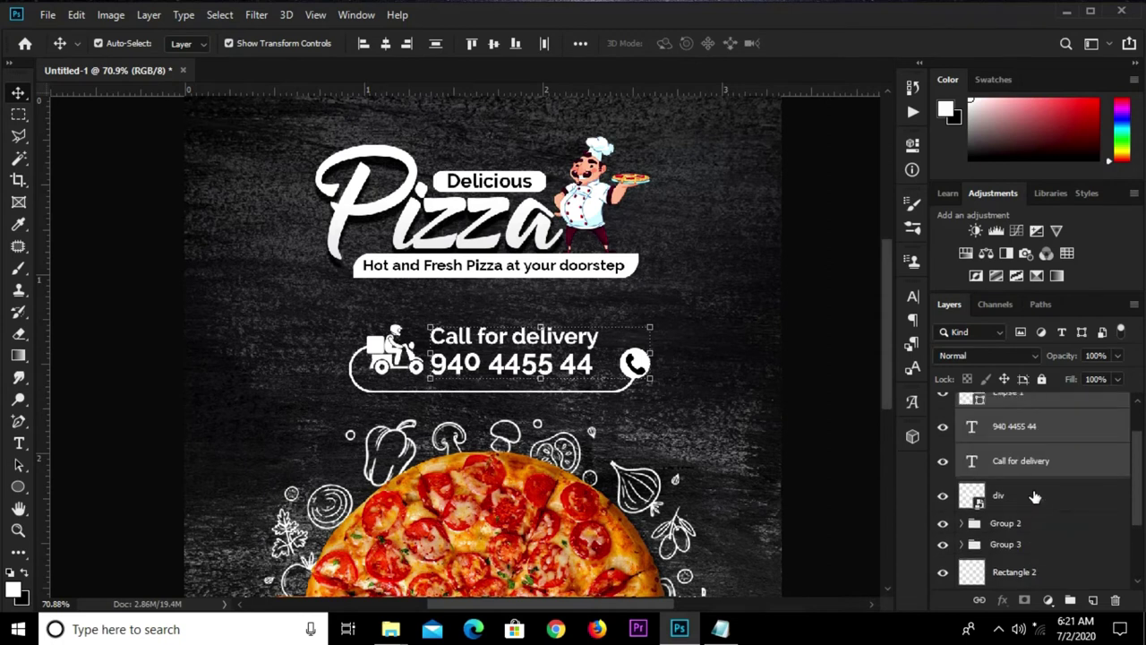
scroll(1034, 496, "down", 1)
scroll(1034, 497, "up", 2)
scroll(1034, 498, "up", 1)
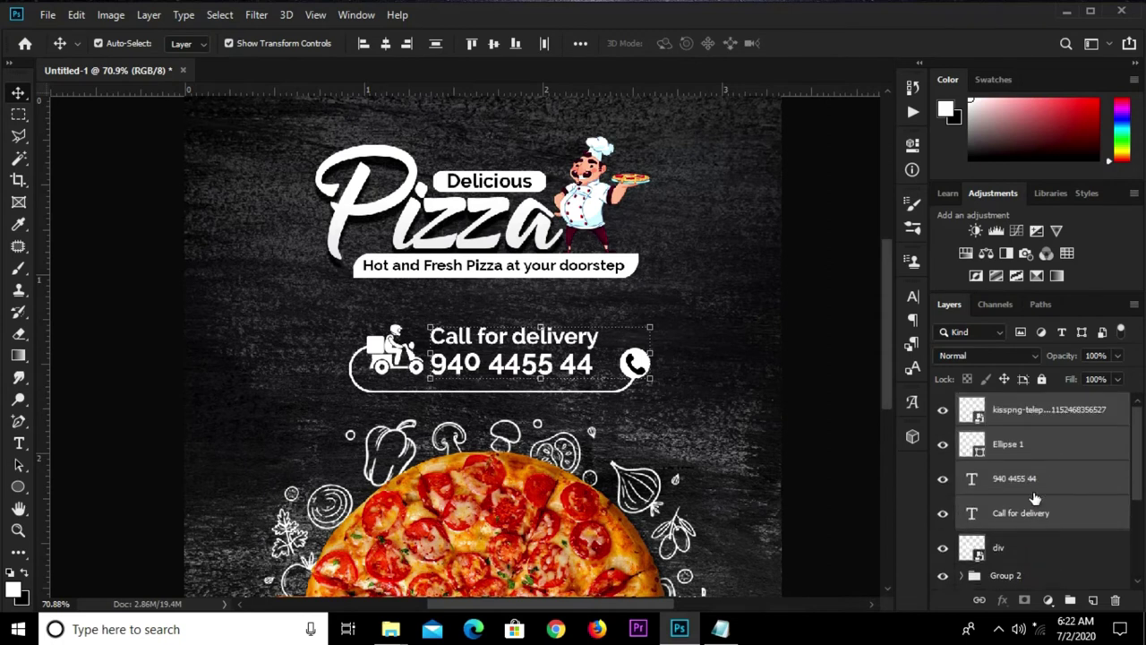
scroll(1030, 497, "down", 2)
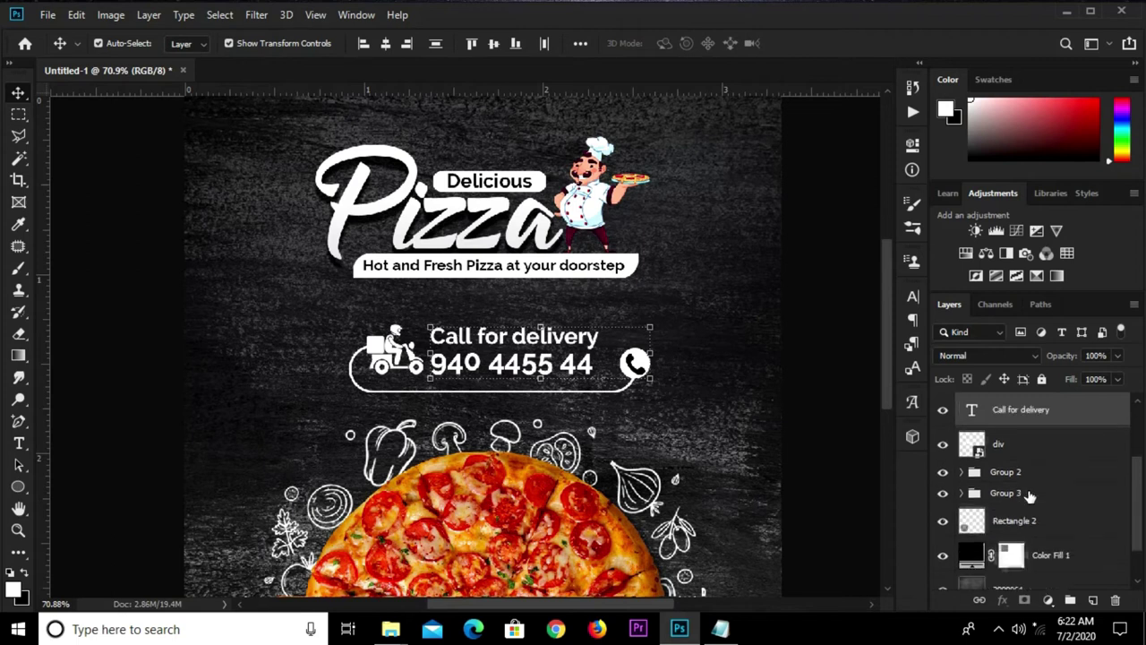
Add the div layer, drop Groups 2 and 3, and group the selection as Group 4.
left_click(1017, 454, "shift")
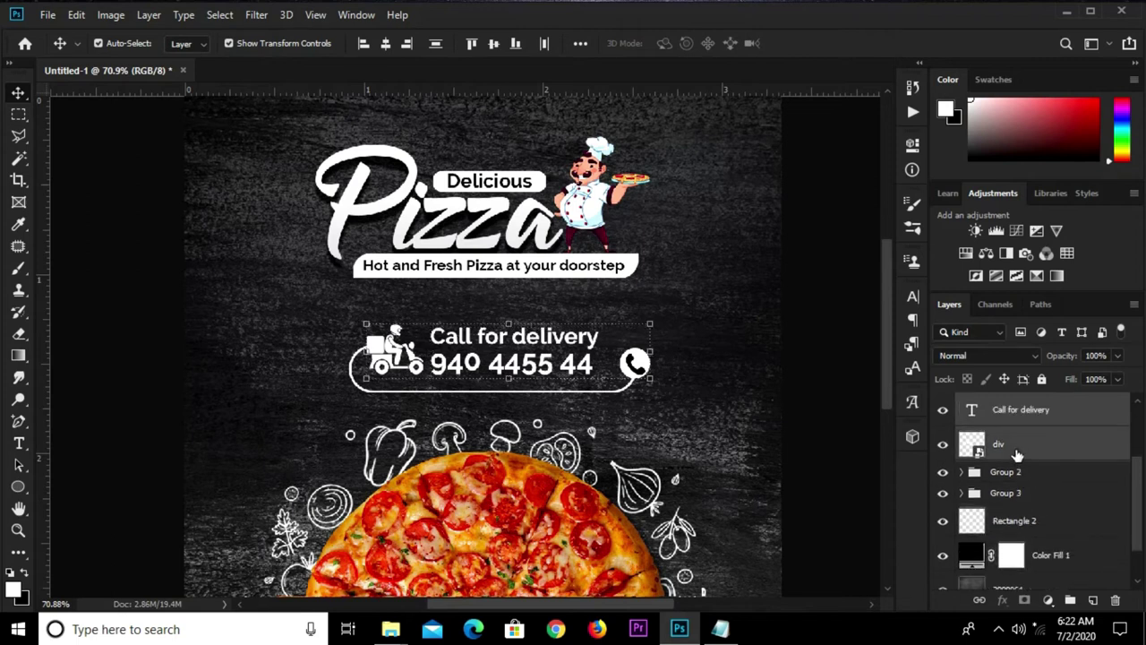
scroll(1034, 456, "down", 2)
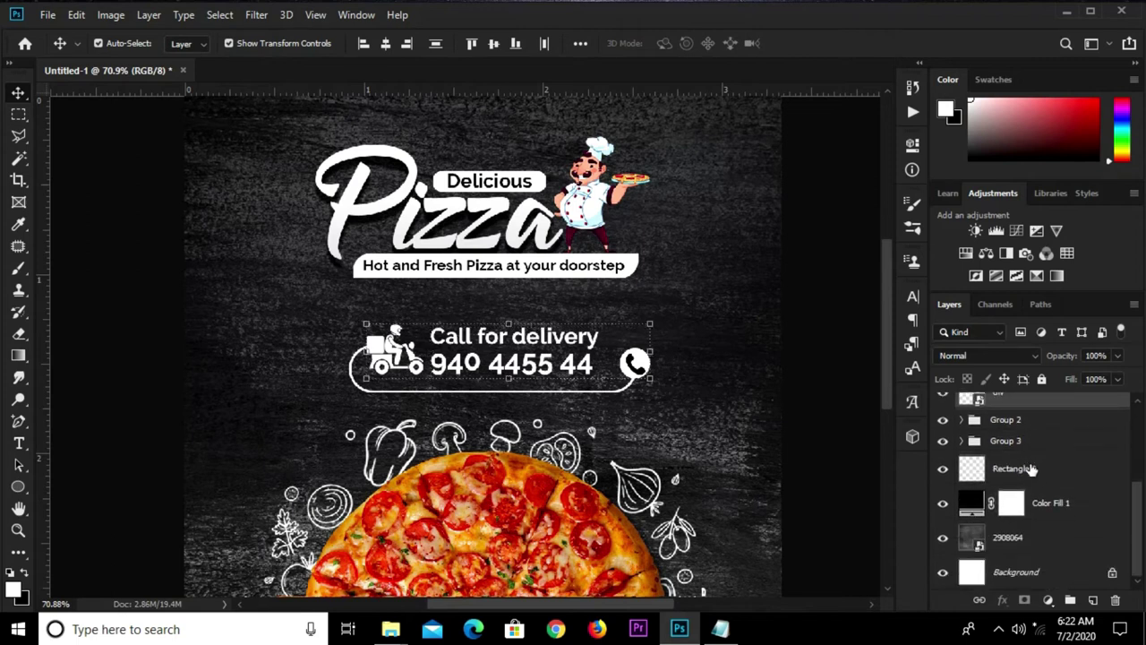
left_click(1032, 468, "shift")
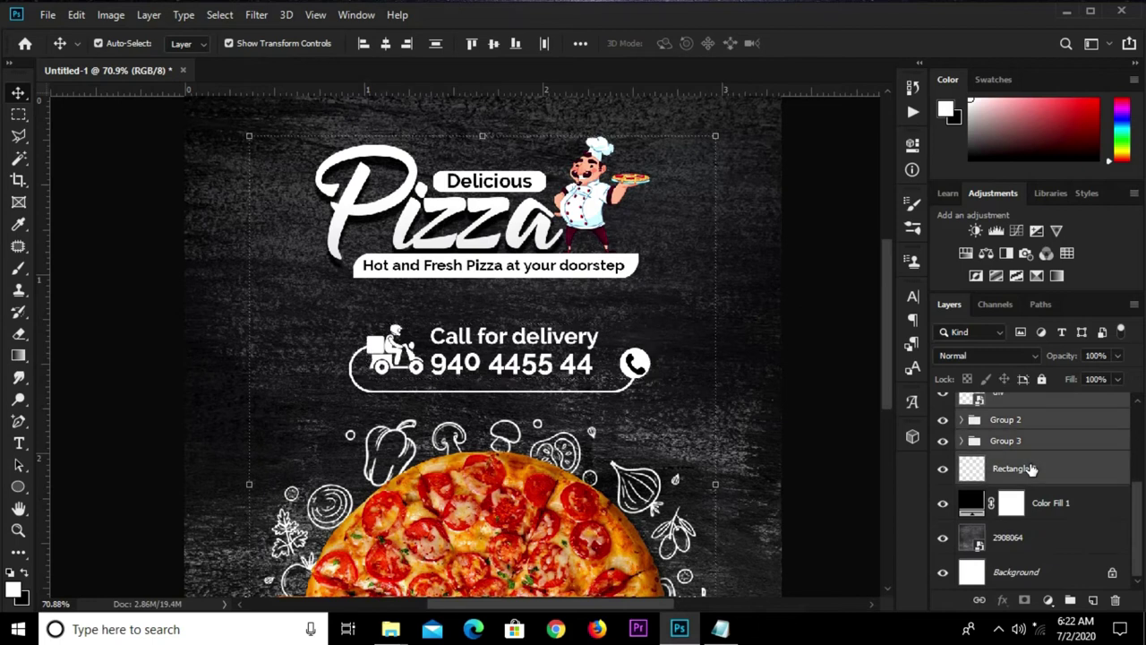
left_click(1017, 440, "ctrl")
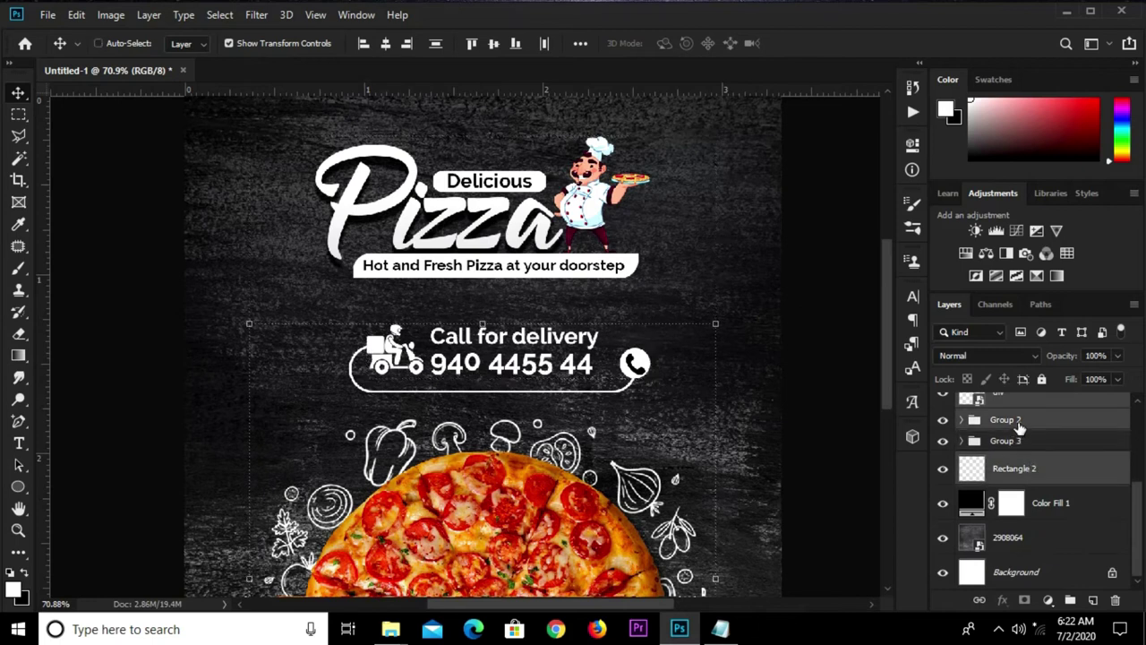
left_click(1019, 427, "ctrl")
scroll(1034, 457, "up", 4)
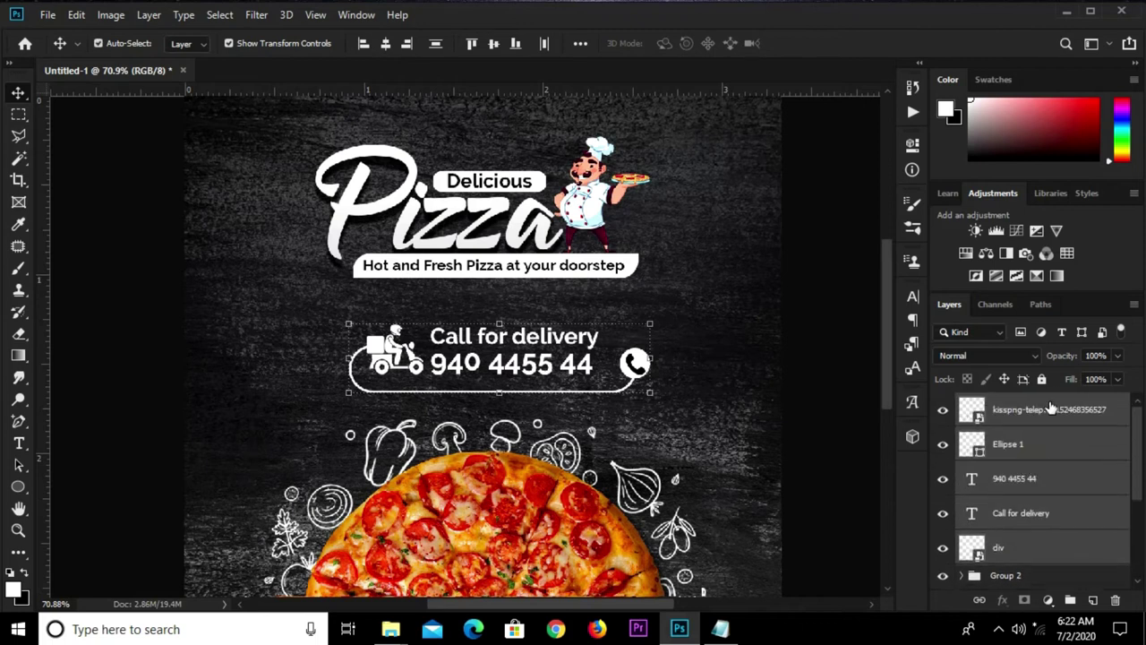
key("ctrl+g")
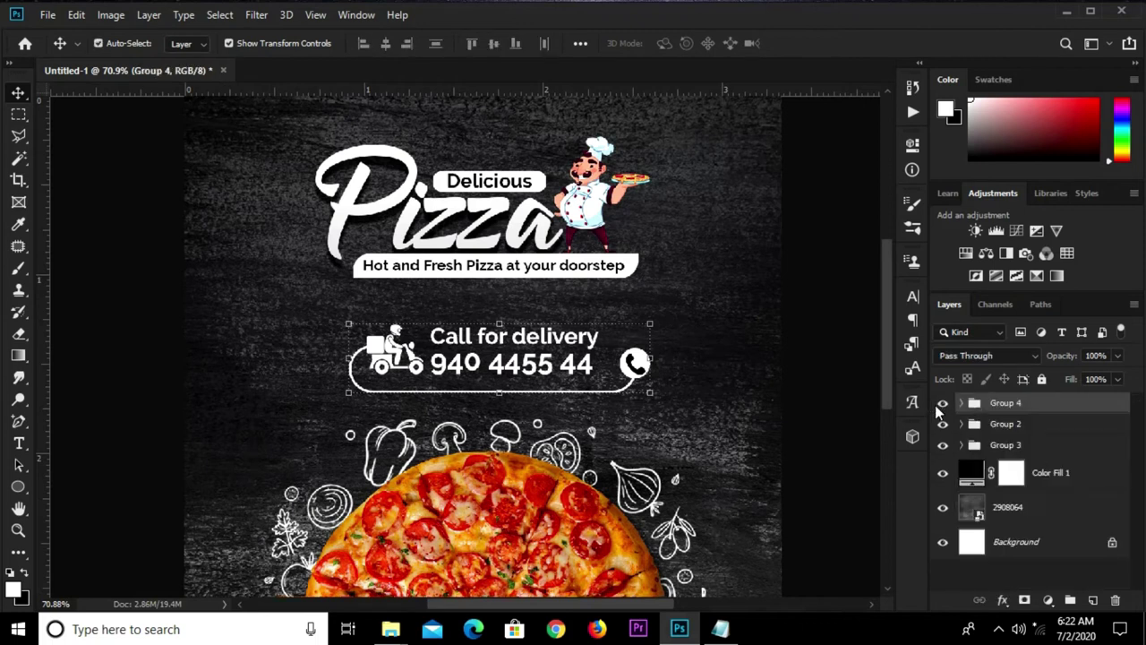
Scale Group 4 to about 93% and centre it horizontally on the canvas.
left_click(945, 405)
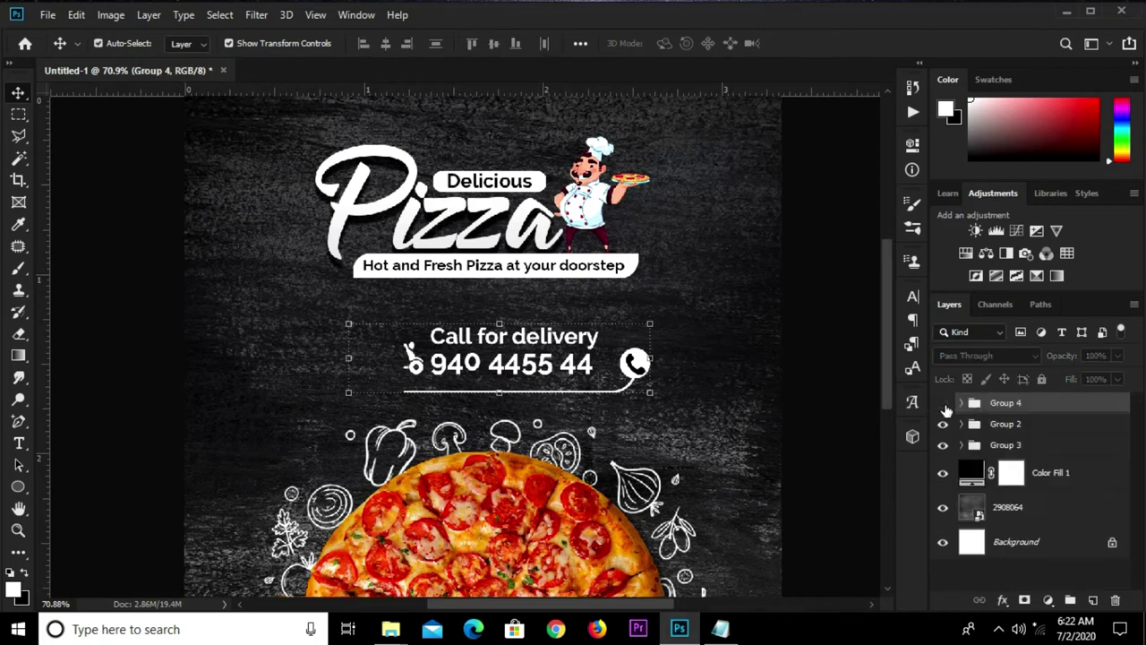
left_click(945, 404)
key("ctrl+t")
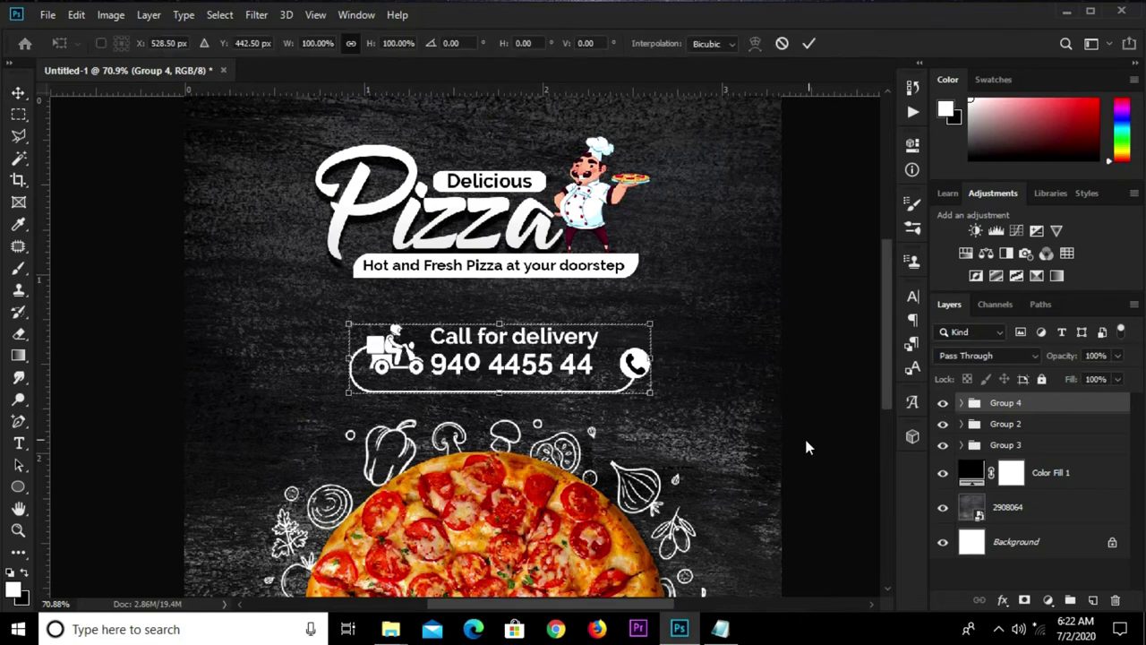
left_click_drag(650, 392, 634, 378)
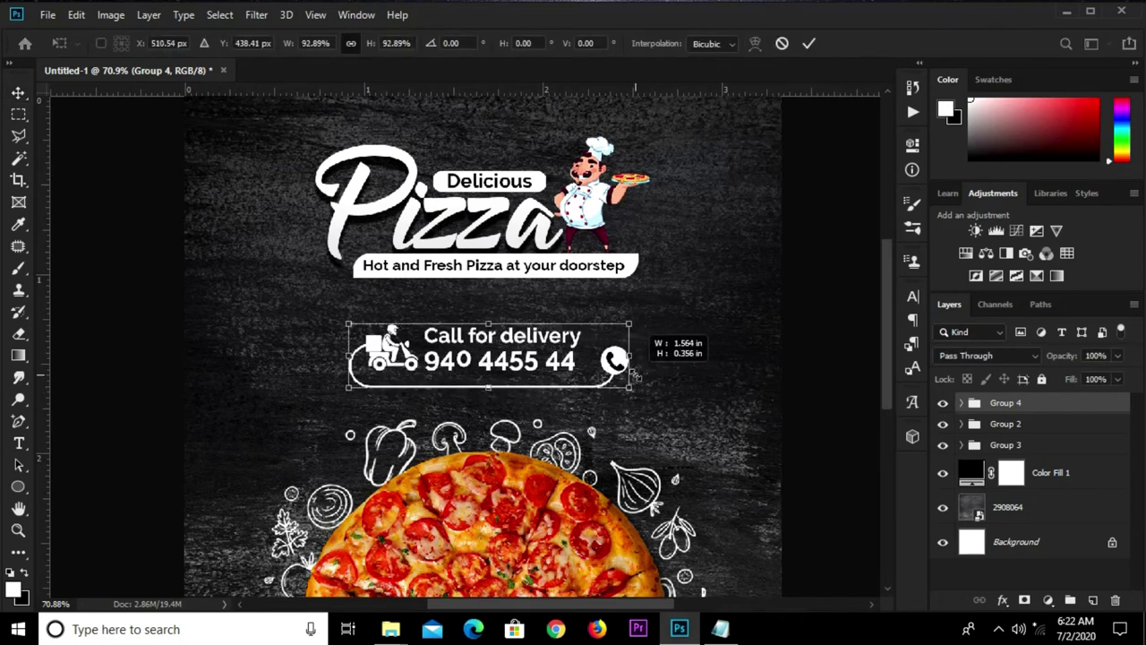
key("Return")
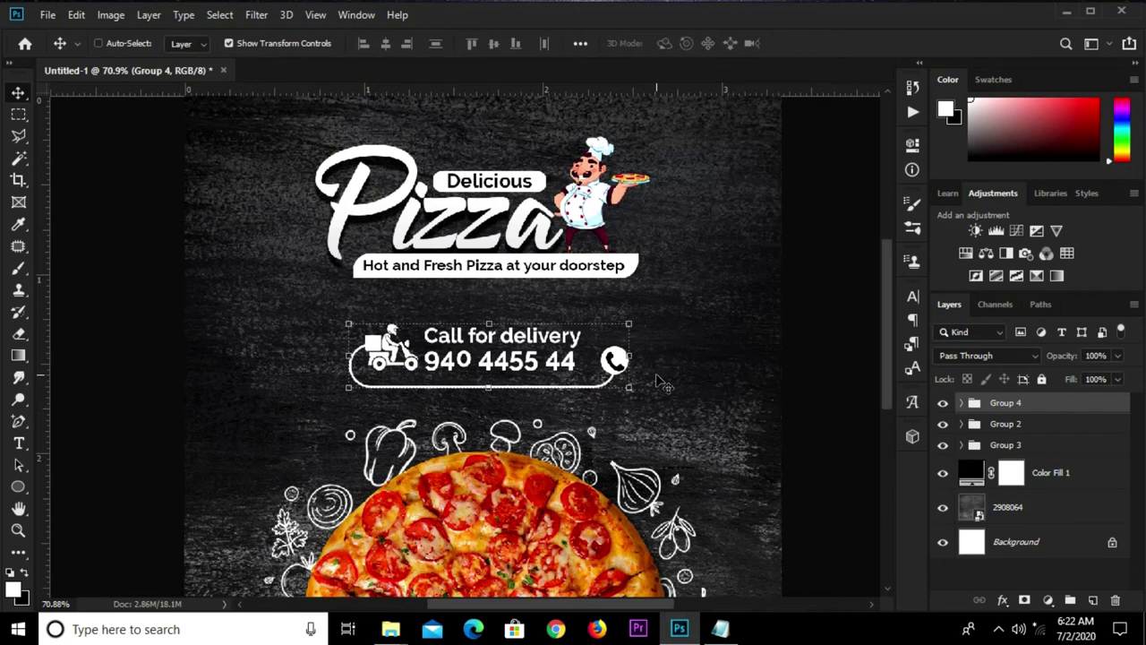
key("ctrl+a")
left_click(387, 43)
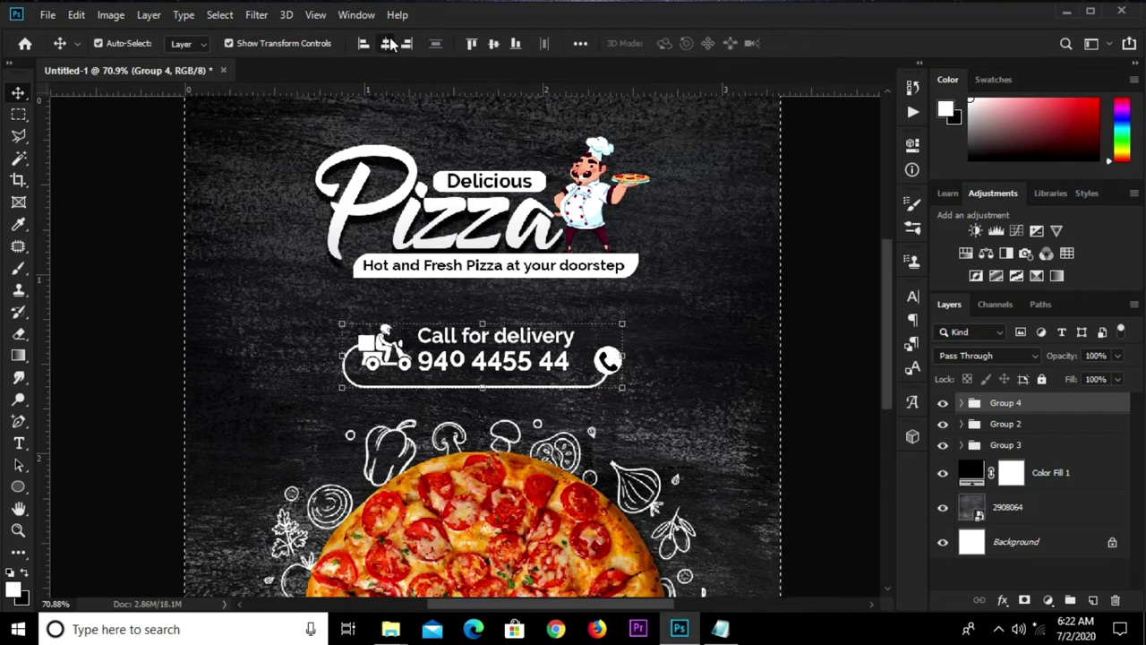
key("ctrl+d")
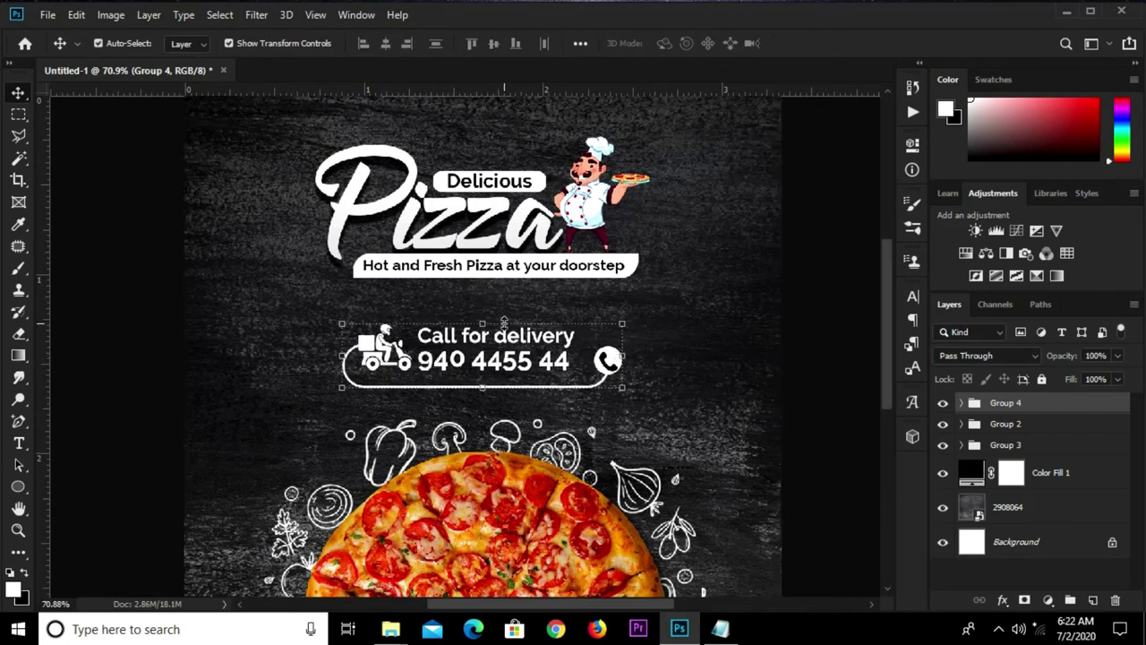
Move the phone number and the Call for delivery heading slightly lower.
left_click(660, 296)
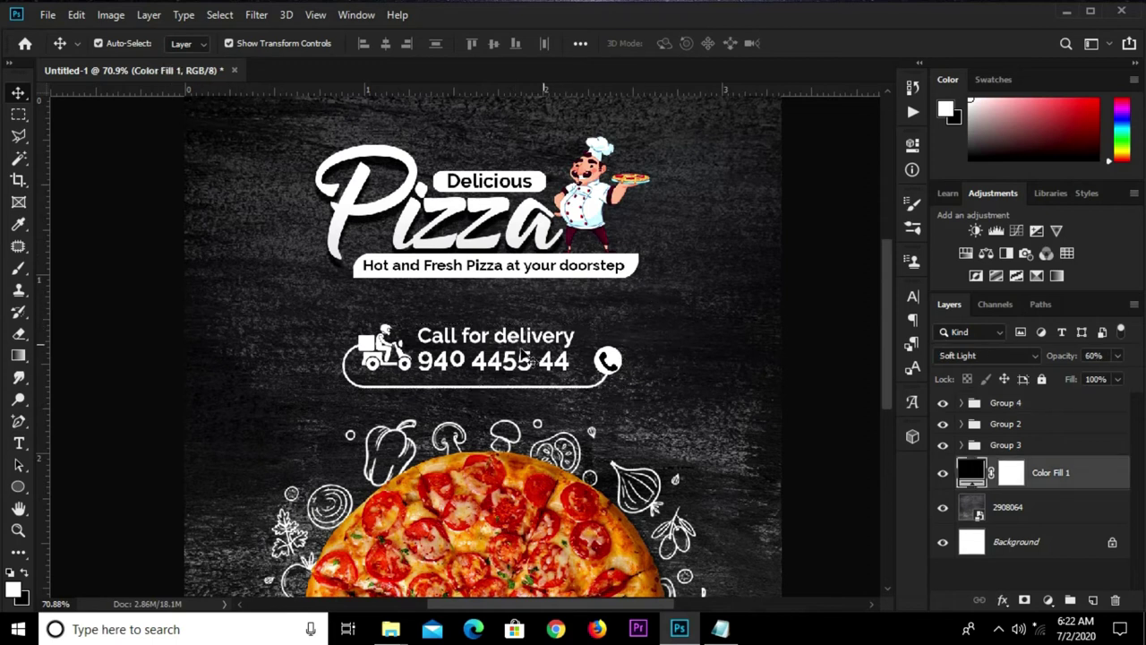
left_click(526, 362)
scroll(526, 363, "up", 1)
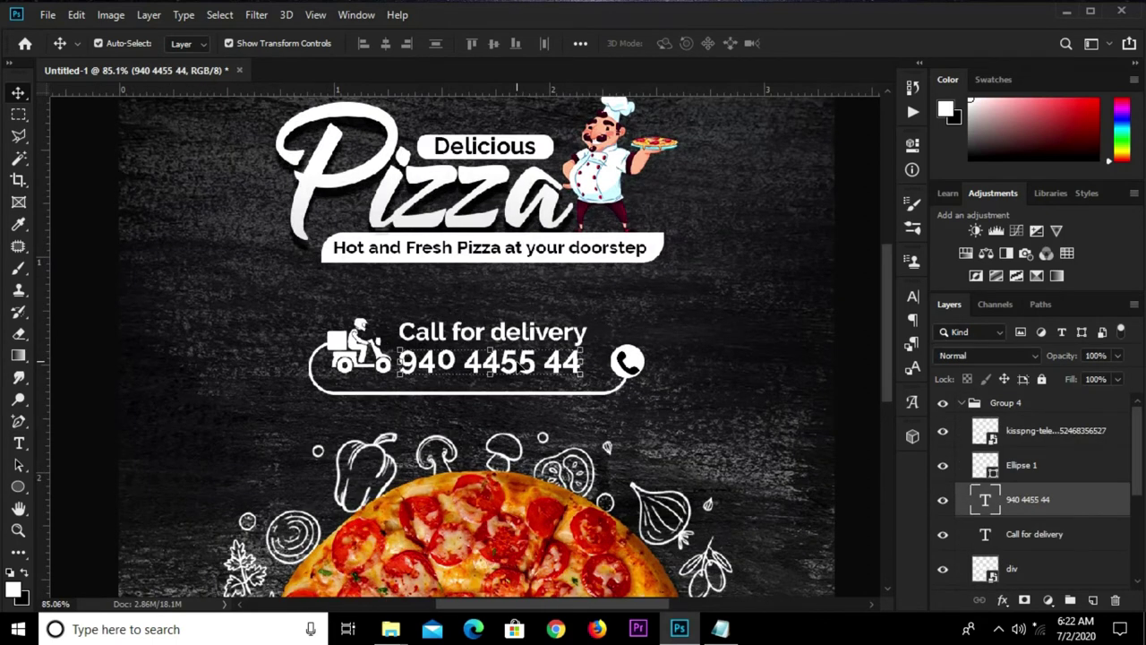
left_click_drag(516, 363, 521, 376)
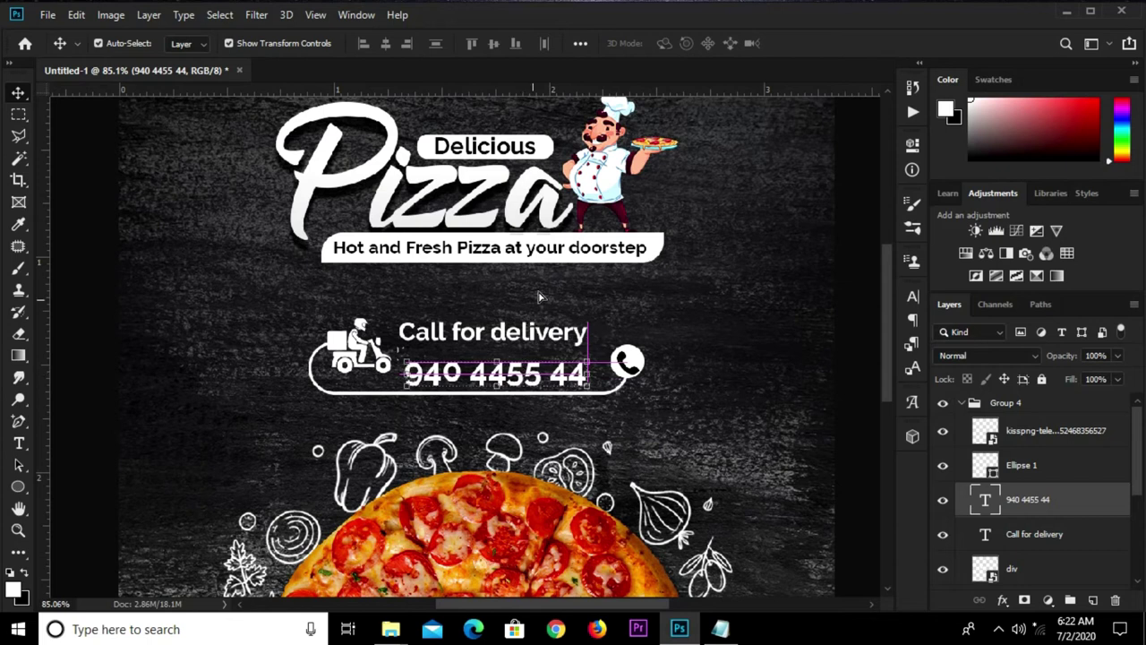
left_click(660, 296)
left_click_drag(500, 337, 506, 343)
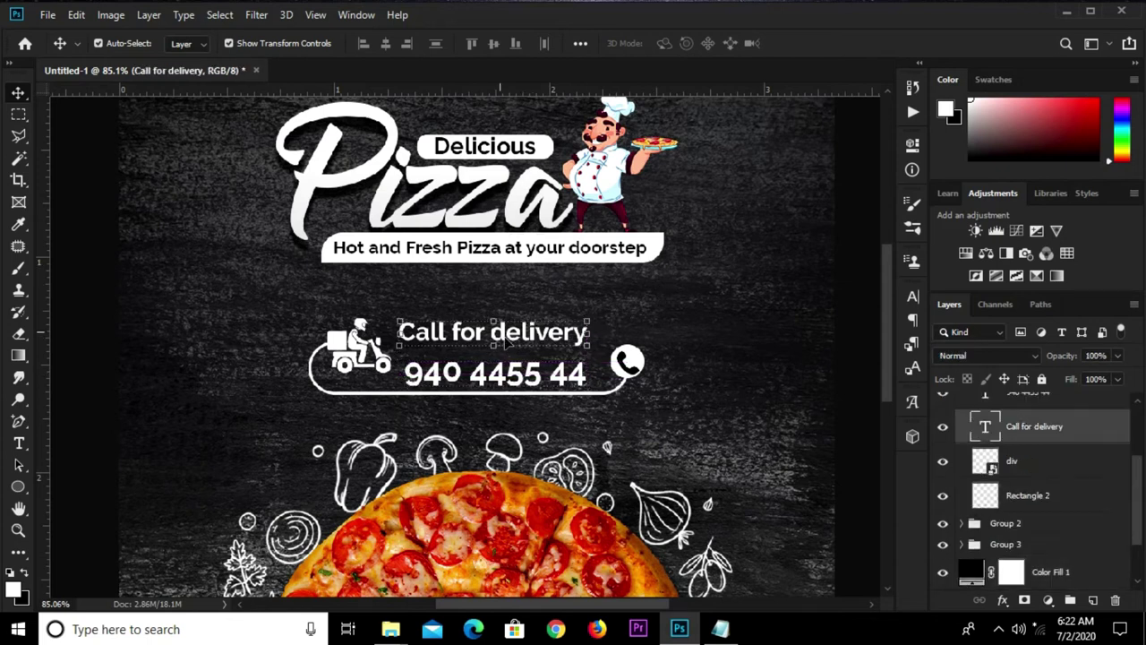
Nudge the Call for delivery heading a little further down.
left_click_drag(506, 344, 506, 348)
left_click(663, 292)
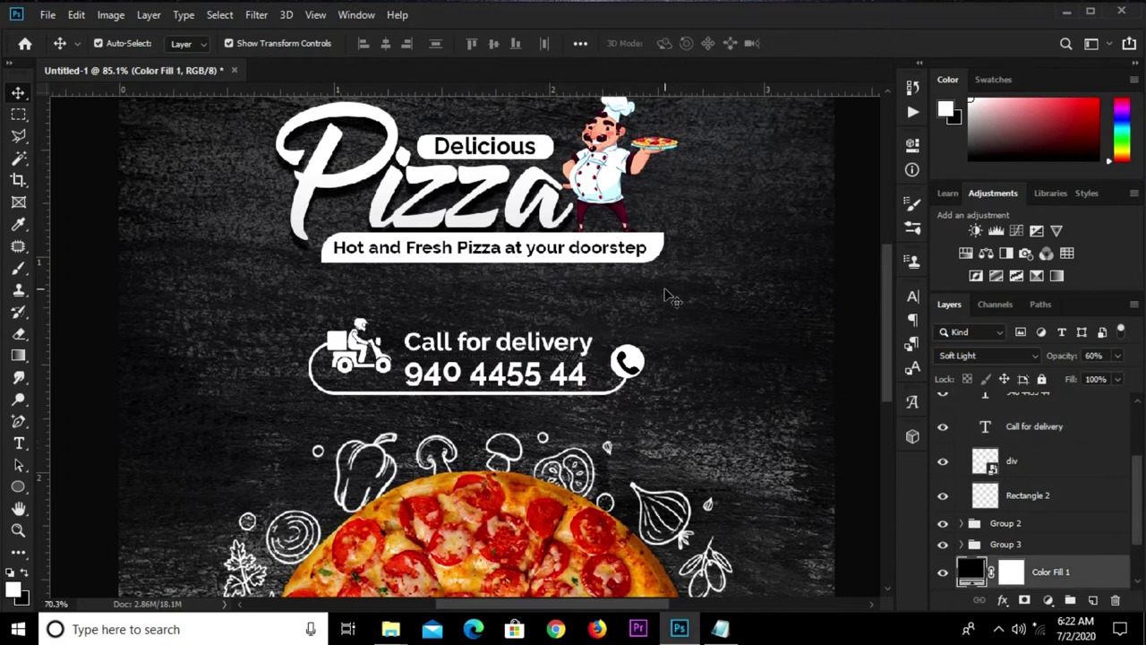
scroll(670, 300, "down", 1)
scroll(670, 305, "down", 1)
scroll(672, 309, "down", 1)
left_click(749, 269, "ctrl")
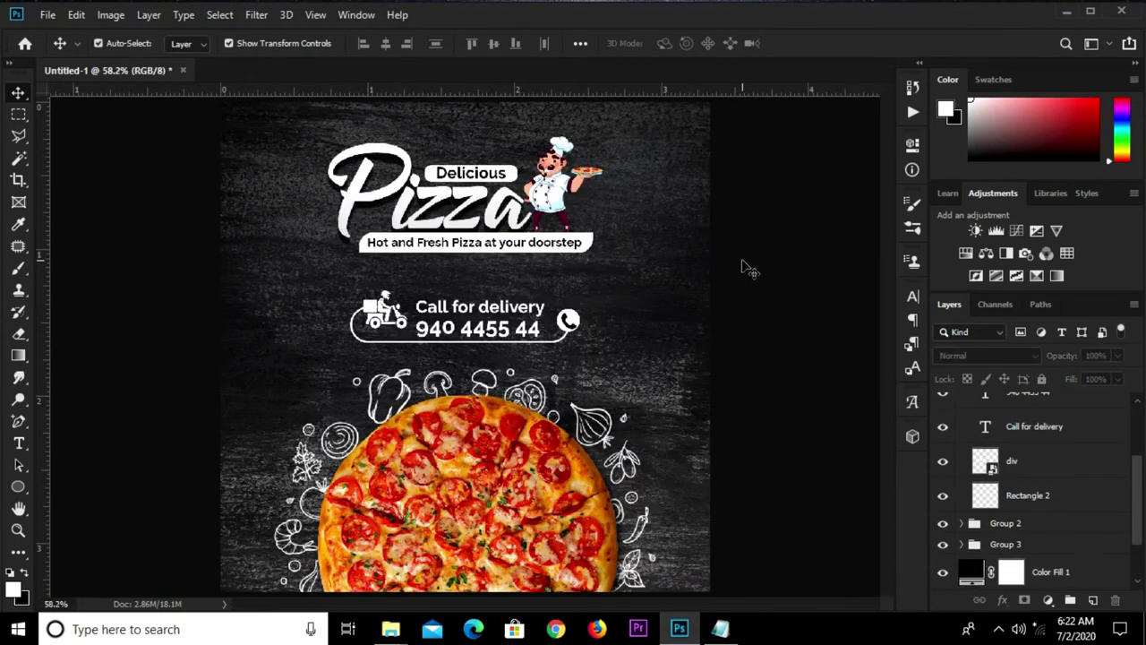
Draw a tall white 140×216 px rectangle, Rectangle 3, at the poster's top-left corner.
left_click(17, 488)
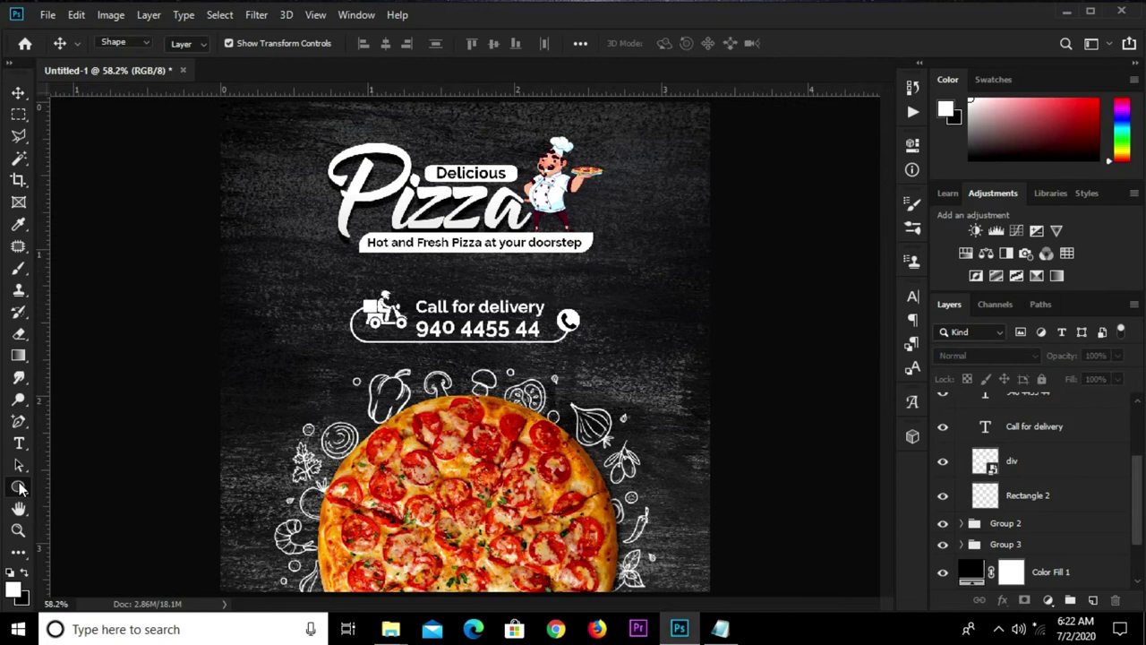
left_click(77, 489)
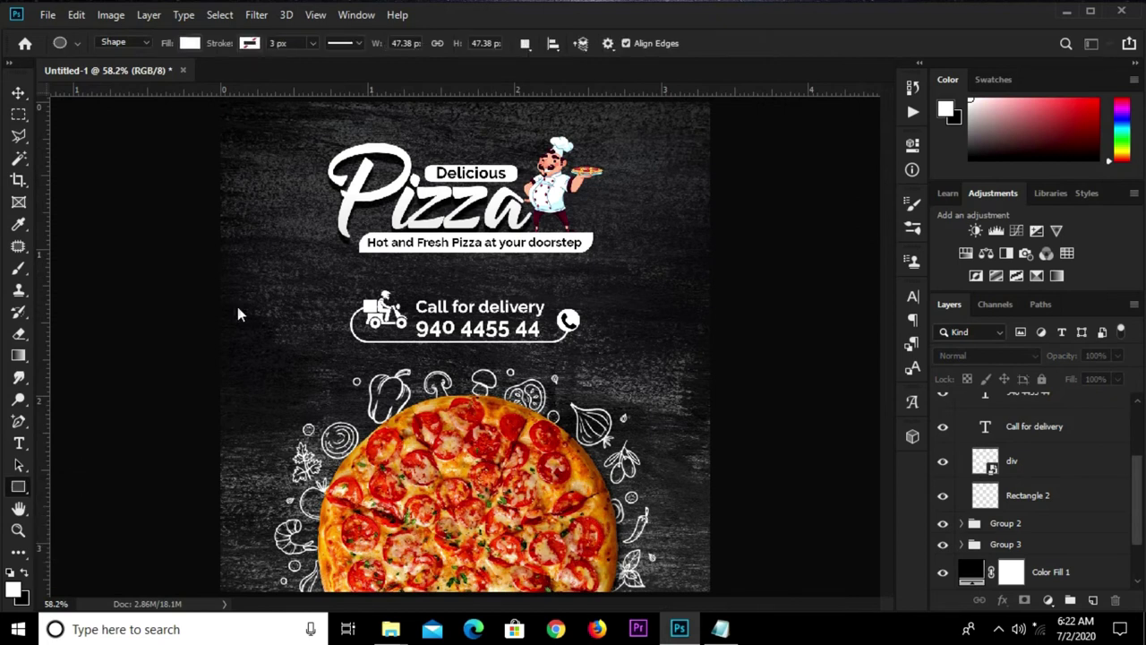
scroll(257, 115, "down", 1)
scroll(257, 114, "down", 1)
scroll(278, 103, "up", 2)
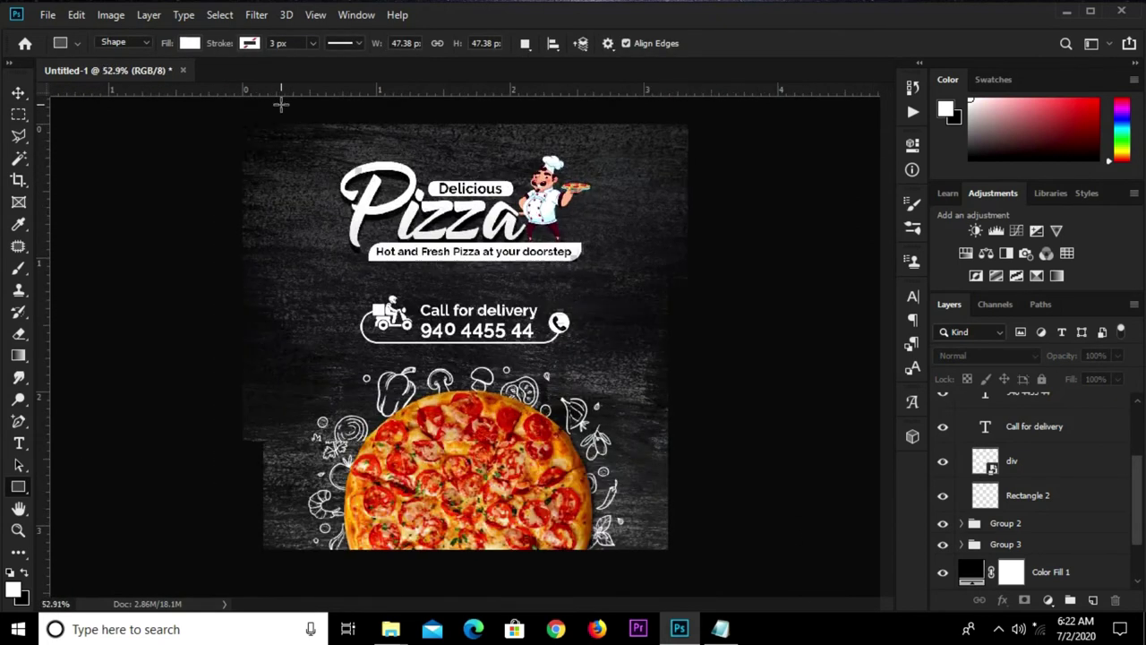
scroll(269, 97, "up", 2)
left_click_drag(243, 111, 326, 237)
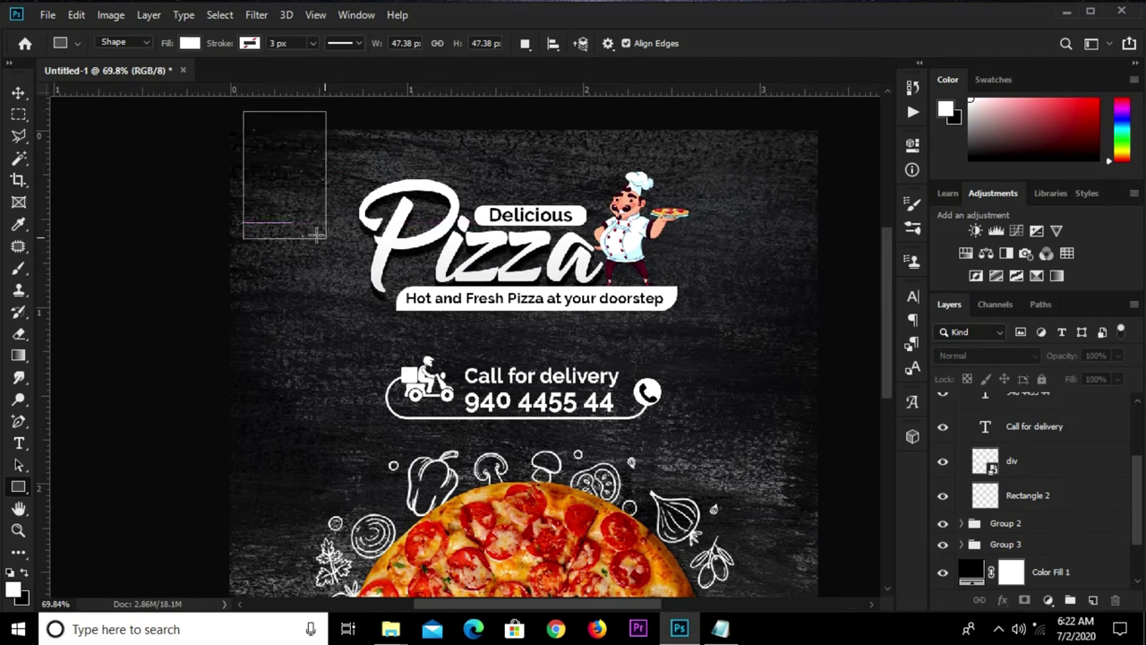
key("v")
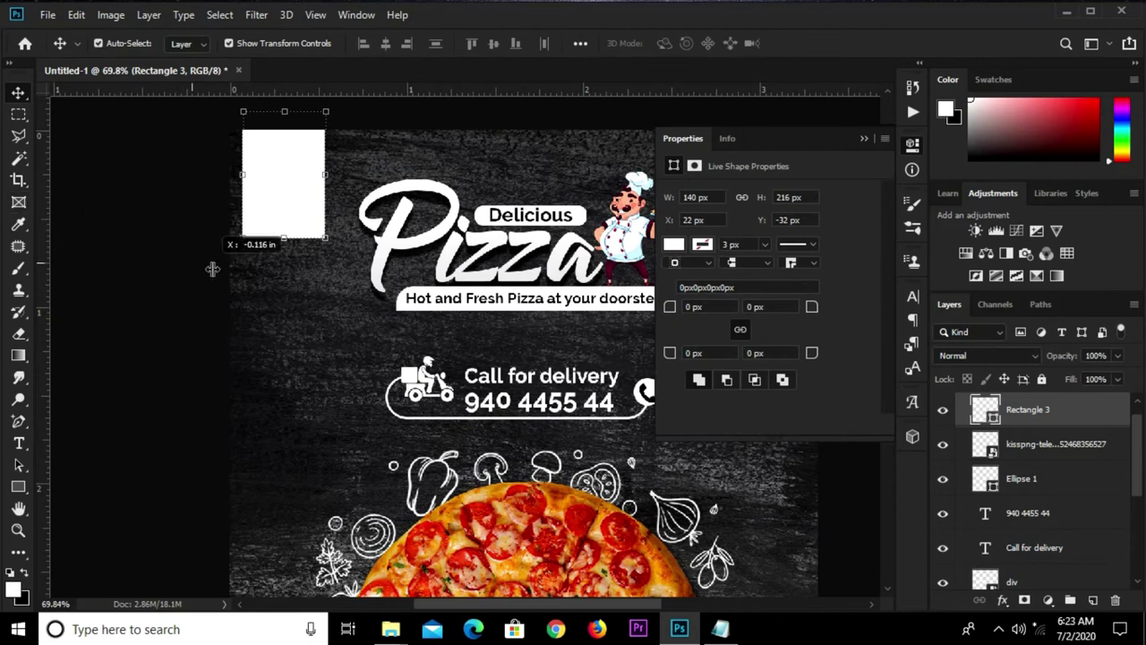
Add guides at the rectangle's left edge, centre, right edge and near its bottom.
left_click_drag(113, 250, 243, 281)
left_click_drag(41, 281, 284, 290)
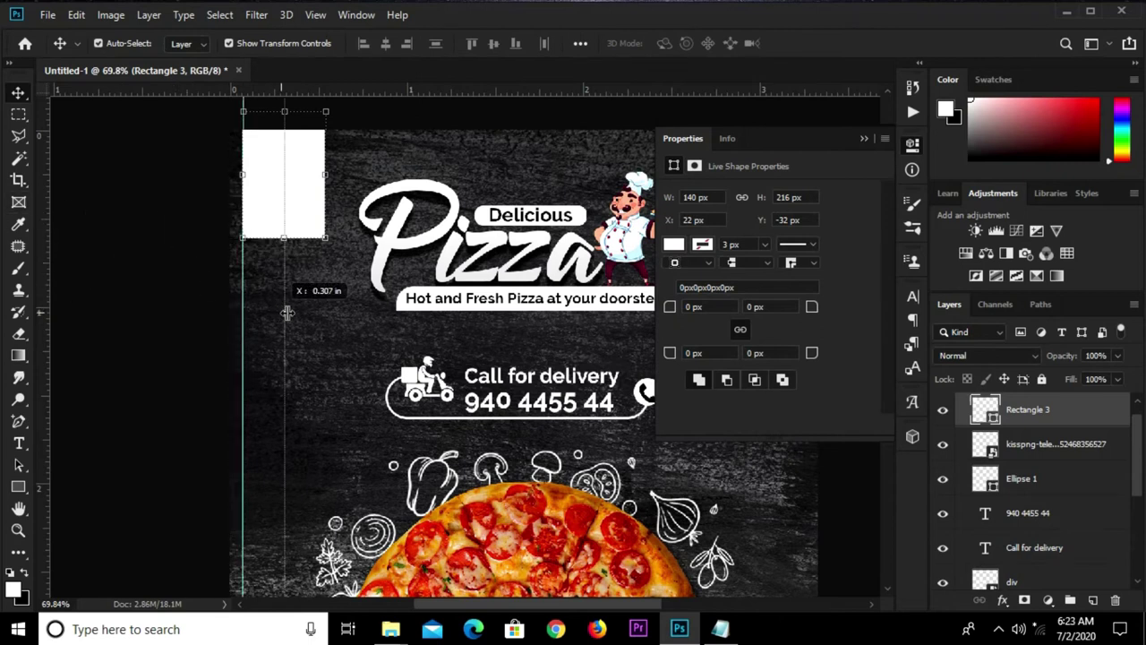
left_click_drag(40, 322, 325, 340)
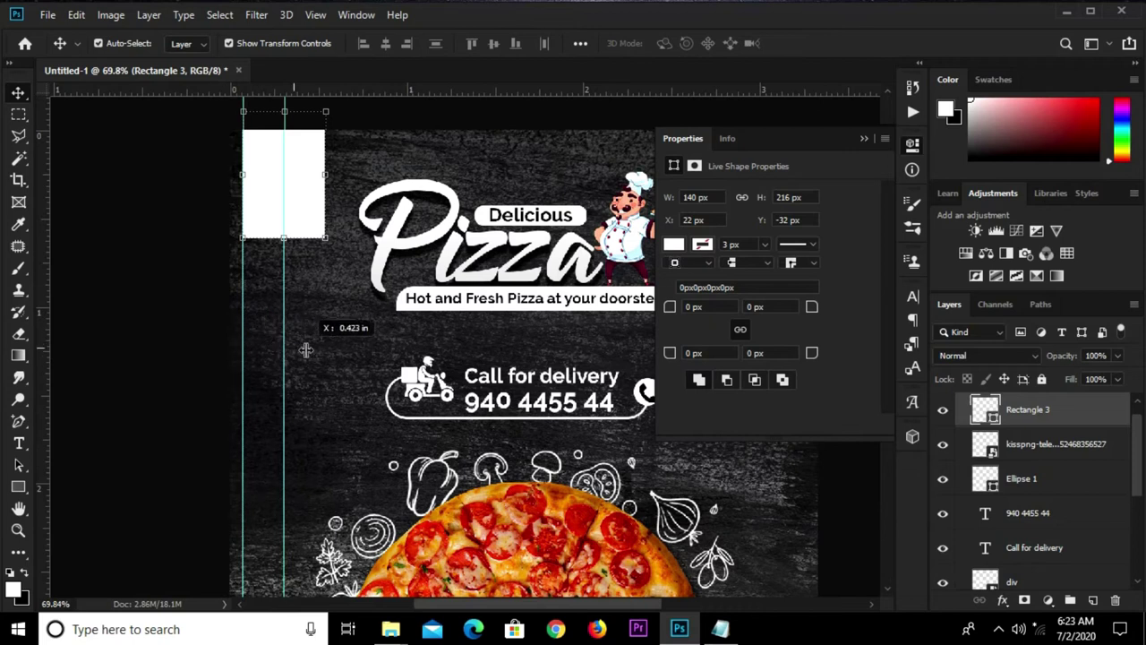
left_click(381, 109)
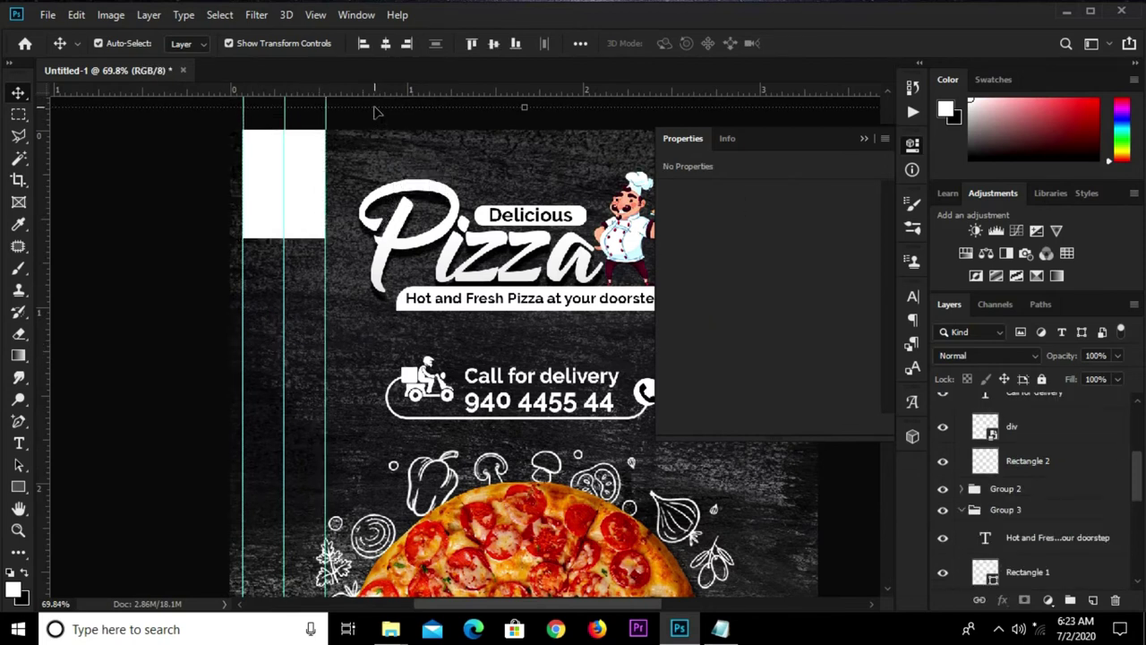
left_click(375, 111)
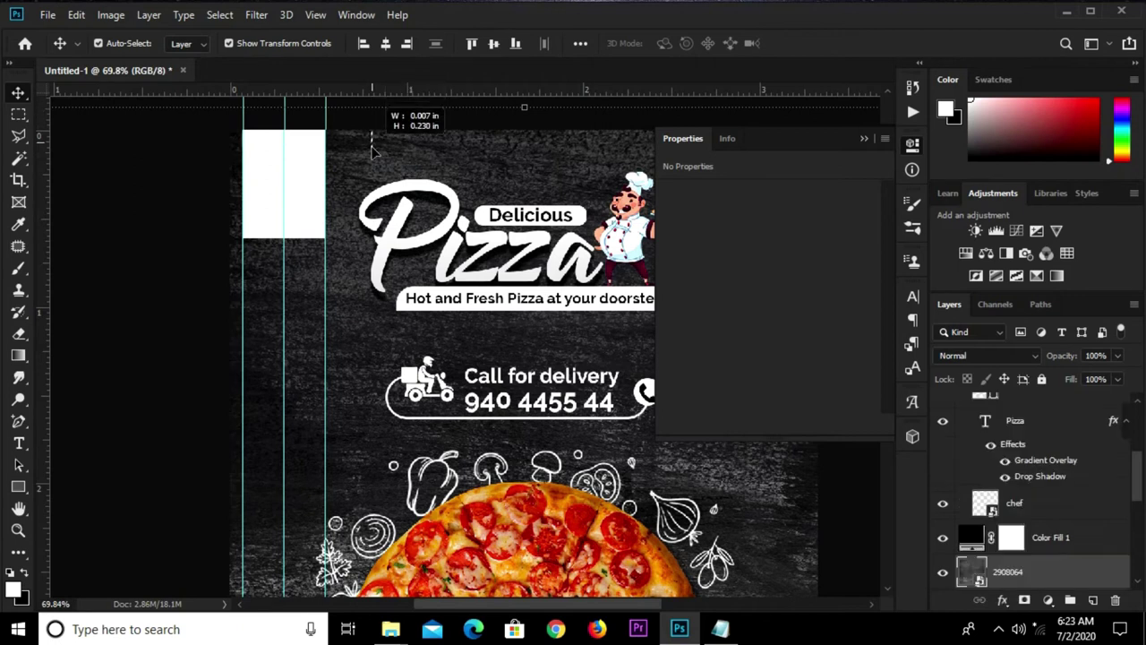
left_click_drag(376, 96, 370, 216)
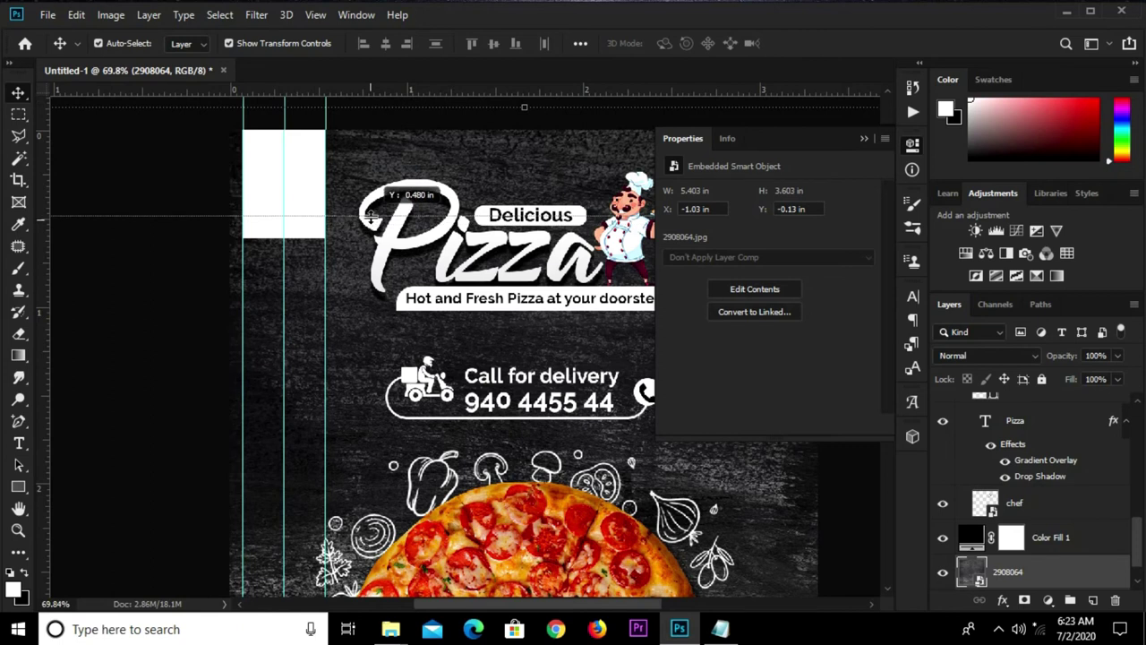
left_click_drag(370, 216, 365, 219)
left_click(307, 201)
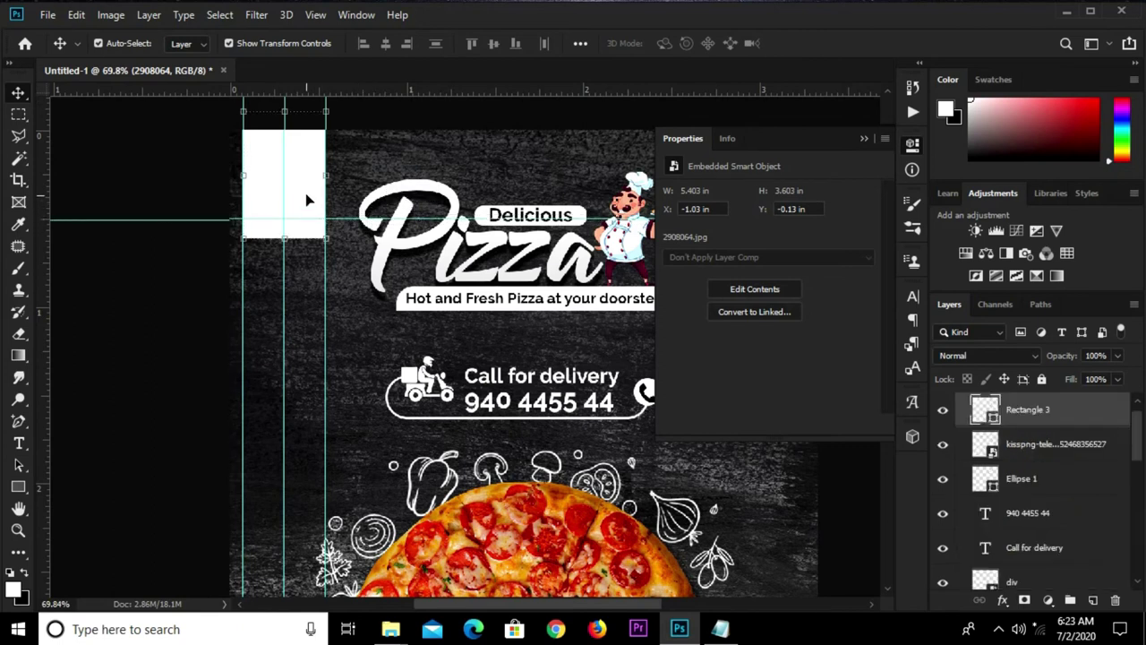
Rasterize Rectangle 3 into a pixel layer.
right_click(1049, 406)
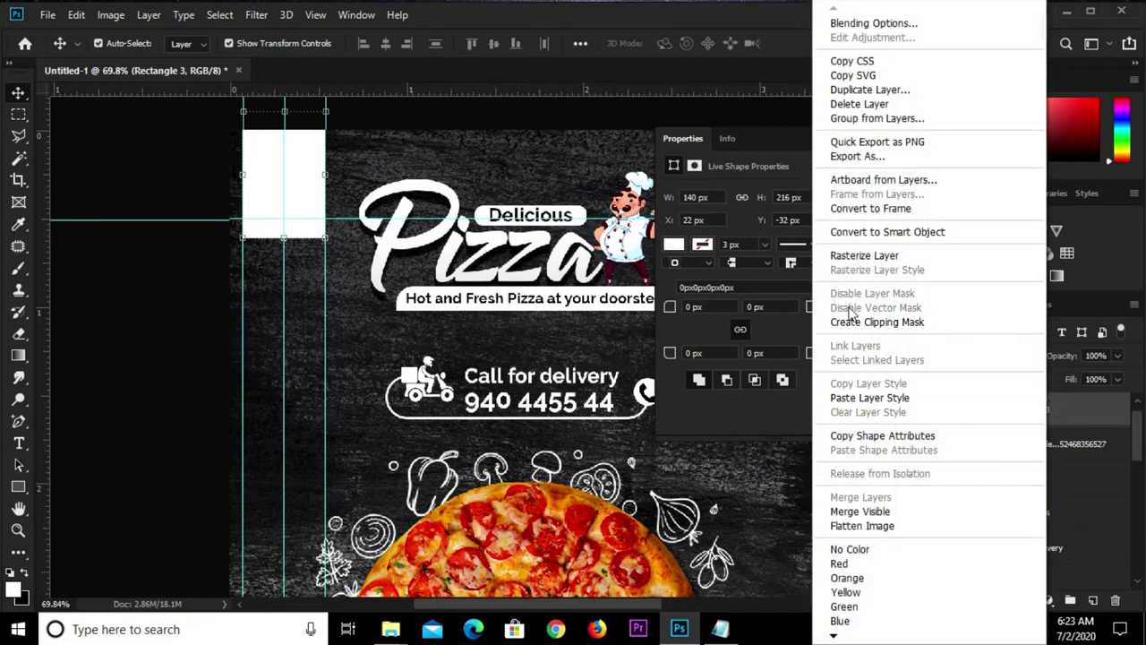
left_click(838, 255)
left_click(864, 140)
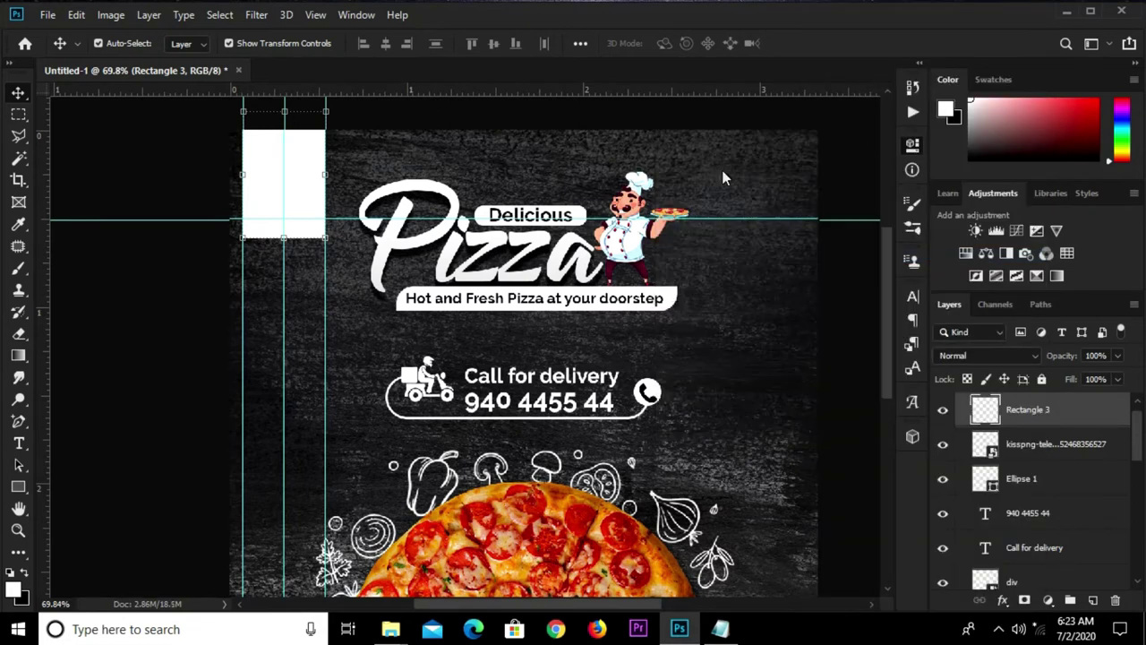
right_click(19, 423)
left_click(90, 466)
right_click(19, 422)
left_click(90, 465)
Pen-draw a triangular notch path along the rectangle's bottom edge.
key("p")
scroll(273, 230, "up", 1)
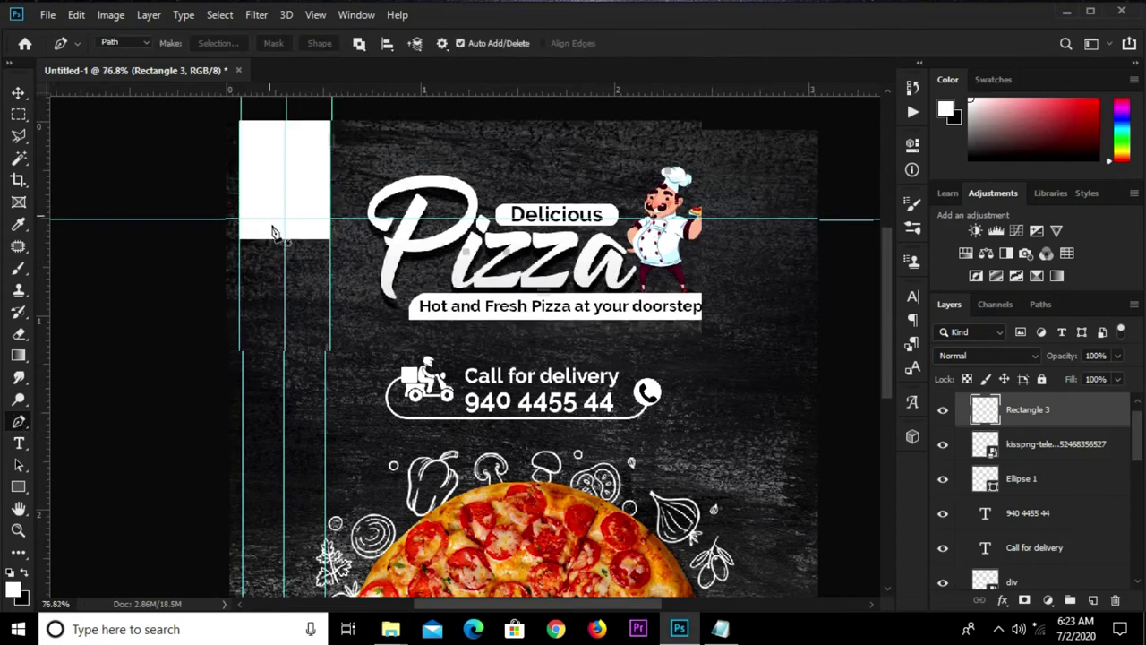
scroll(264, 237, "up", 1)
left_click(237, 240)
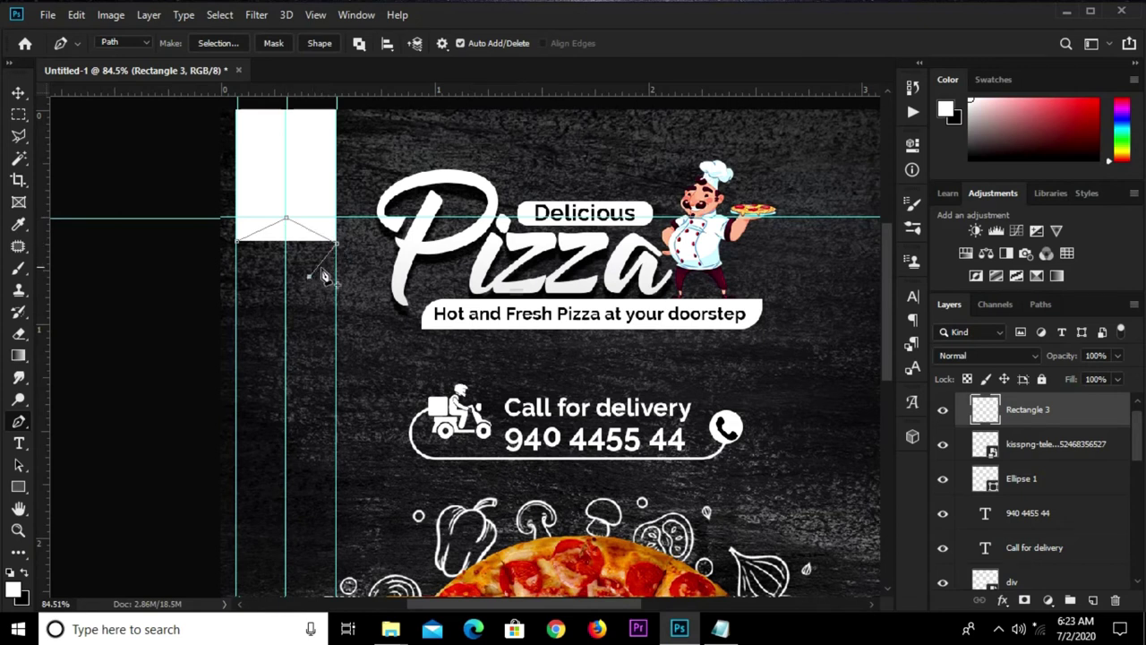
left_click(337, 241)
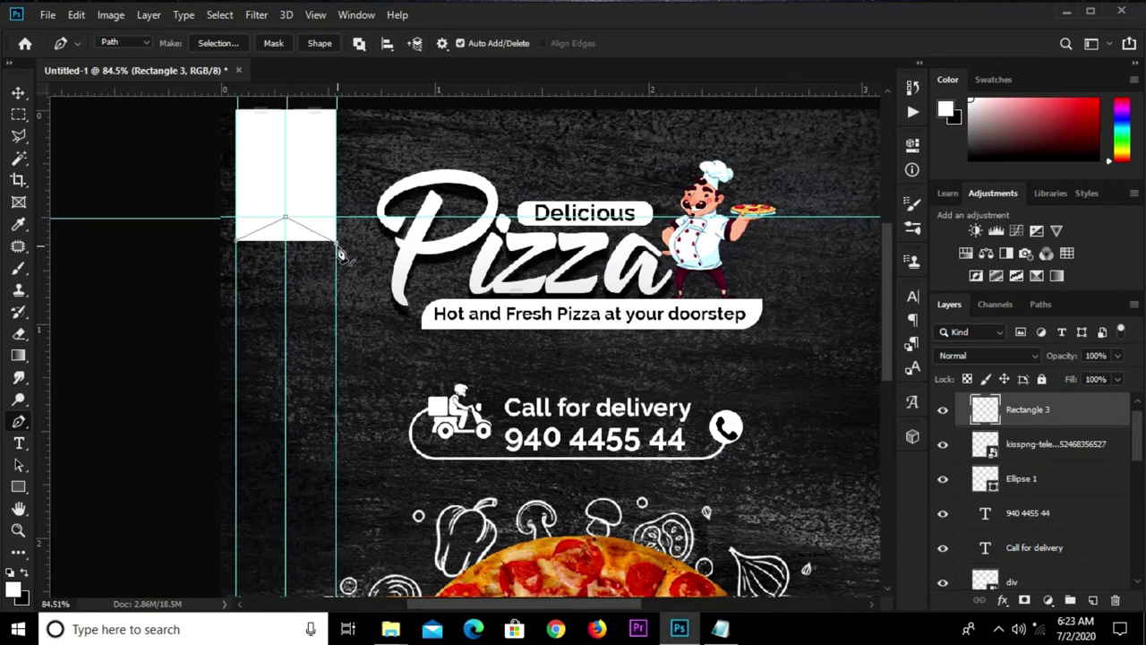
left_click(328, 270)
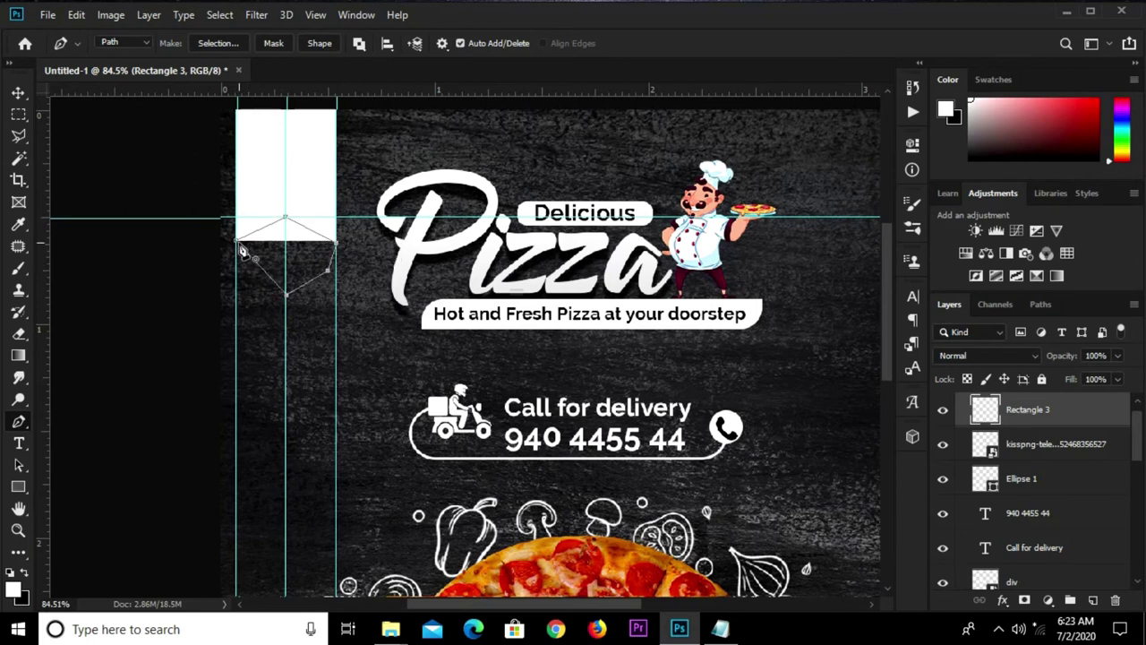
Turn the notch path into a selection and delete it from the rectangle.
right_click(283, 230)
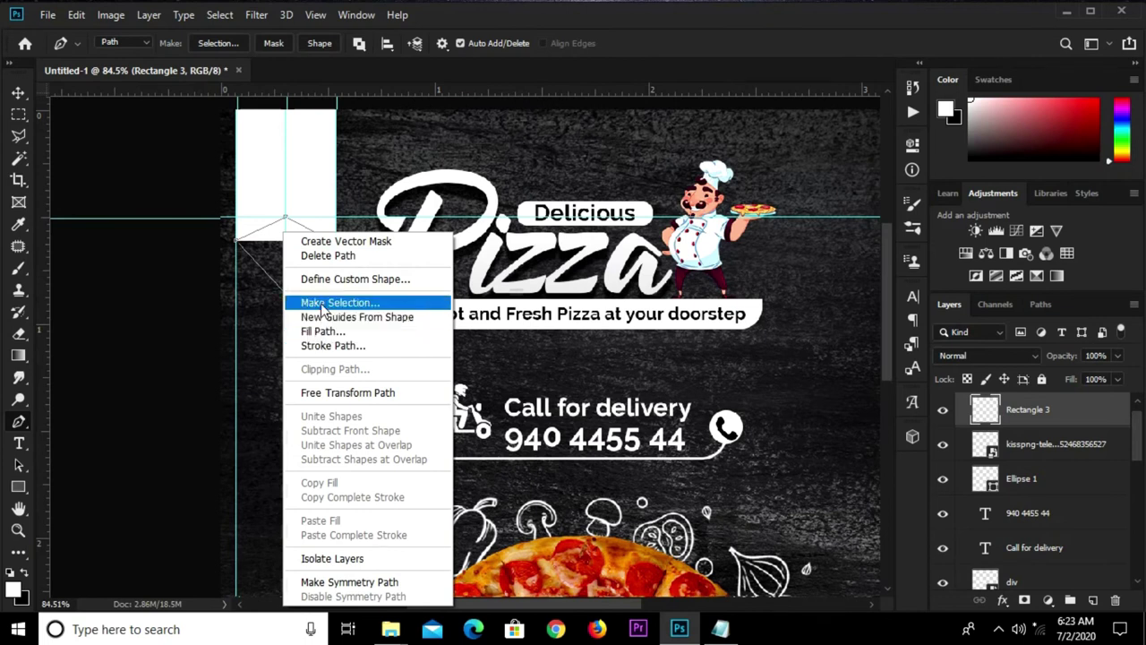
left_click(325, 305)
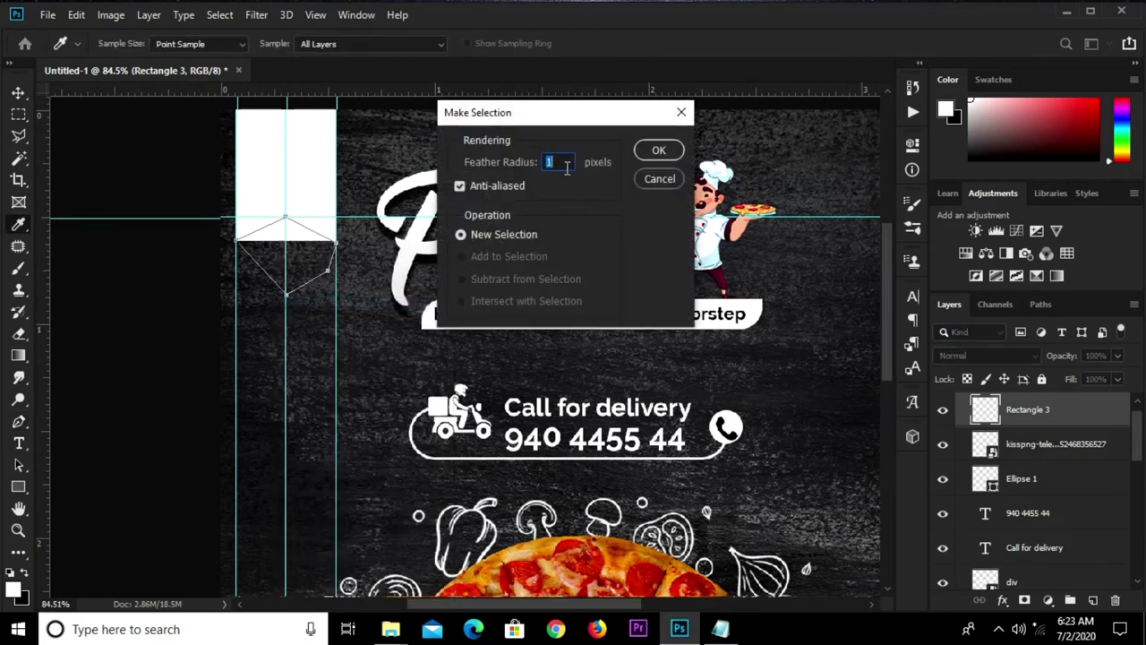
left_click(658, 150)
key("Delete")
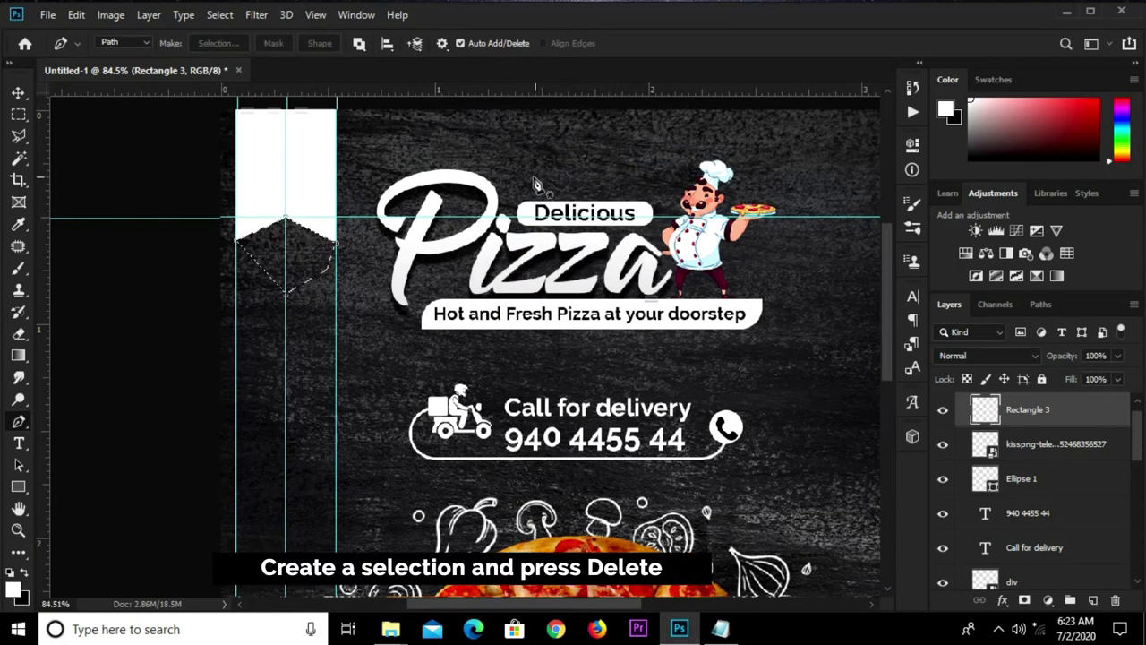
Clear all guides and zoom out to view the whole poster.
left_click(315, 14)
left_click(344, 424)
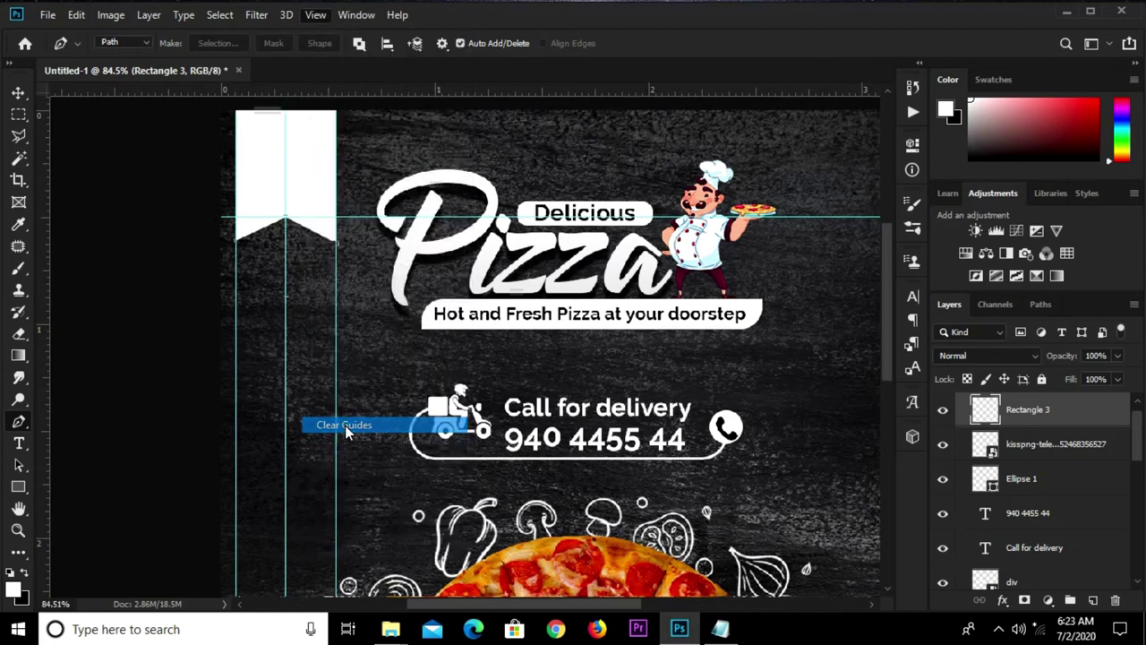
key("ctrl+minus")
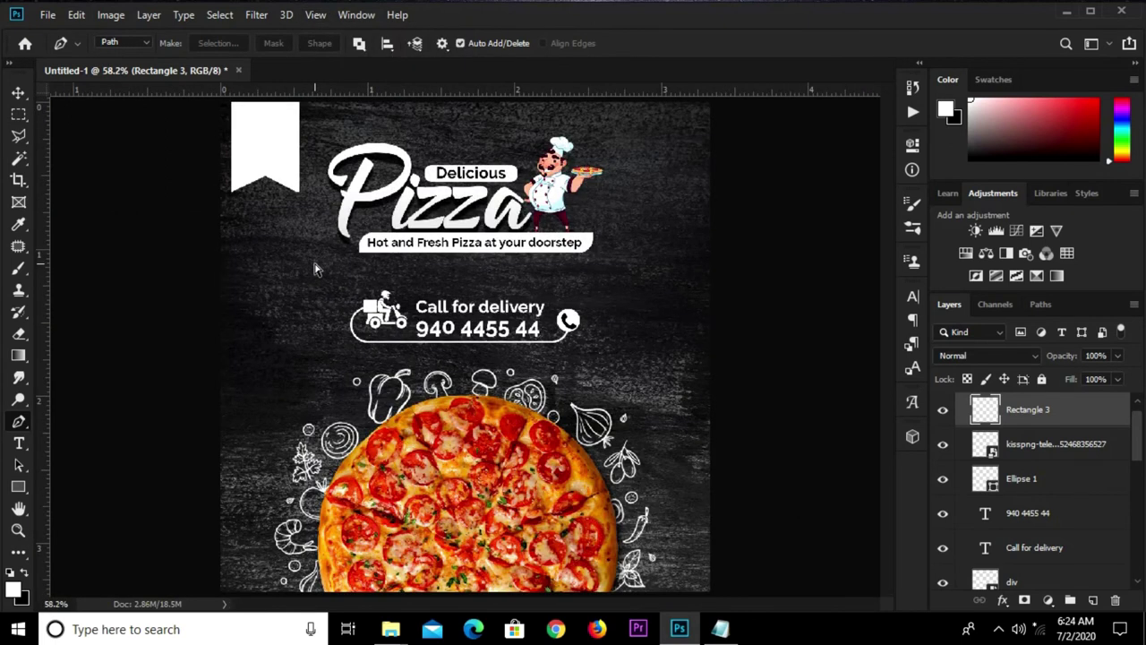
key("ctrl+minus")
Copy the word Order from the pizza text file in Notepad, then return to Photoshop.
key("v")
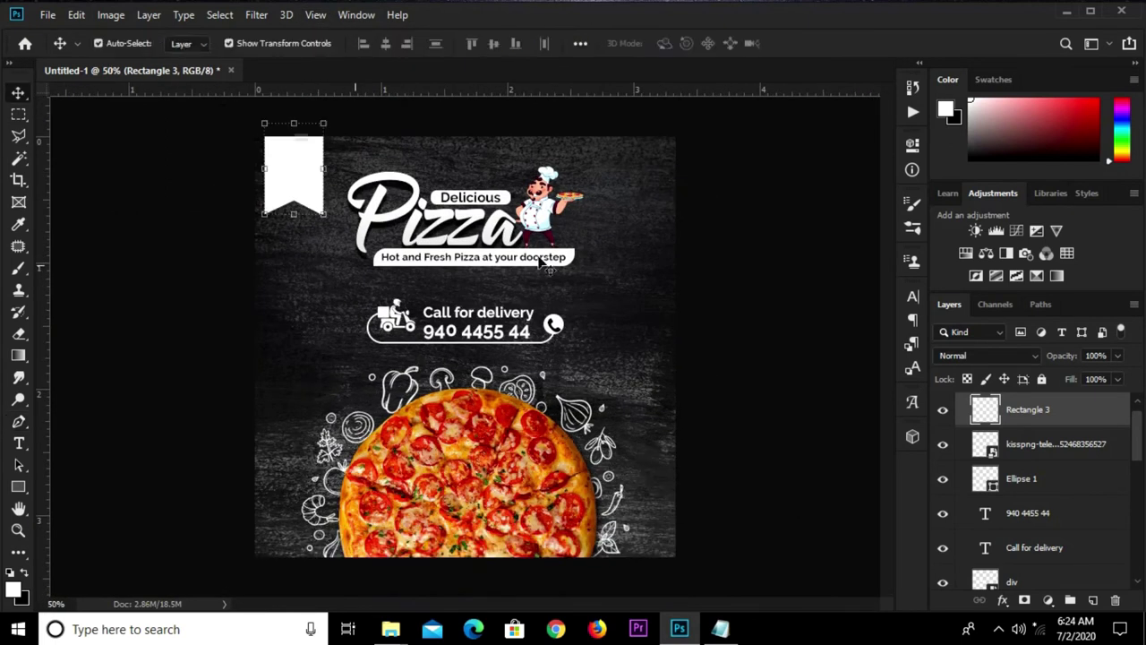
left_click(691, 277)
left_click(720, 629)
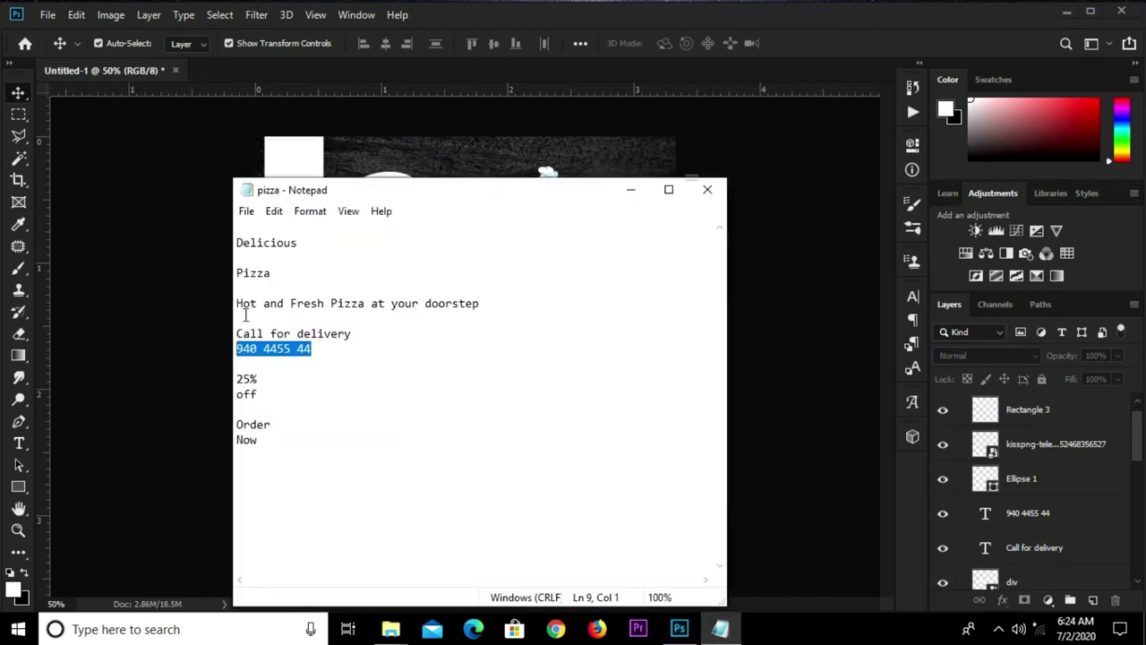
left_click_drag(261, 448, 229, 424)
left_click(257, 424)
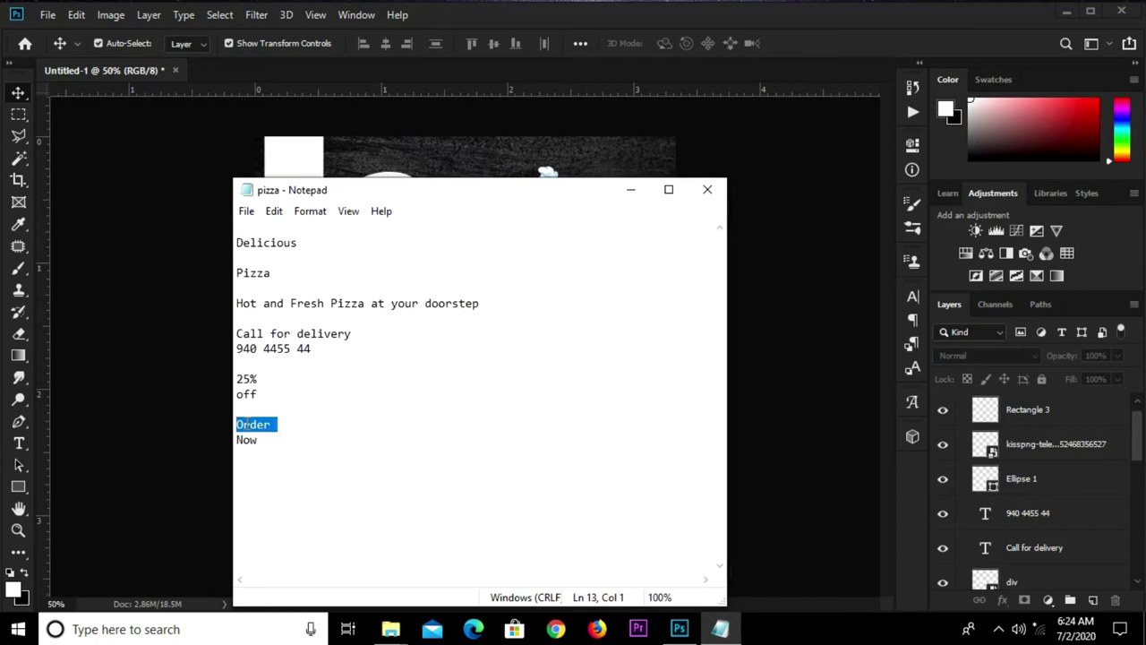
right_click(255, 424)
left_click(307, 222)
left_click(150, 241)
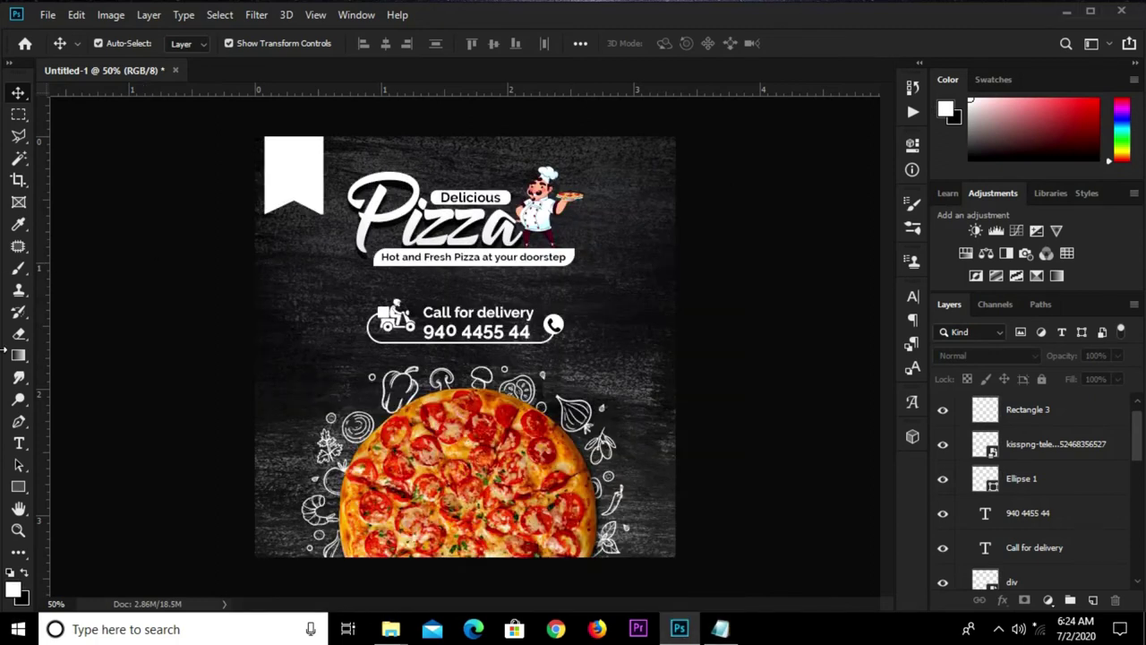
Paste Order as a new text layer, colour it black 000000, and move it onto the ribbon.
left_click(18, 442)
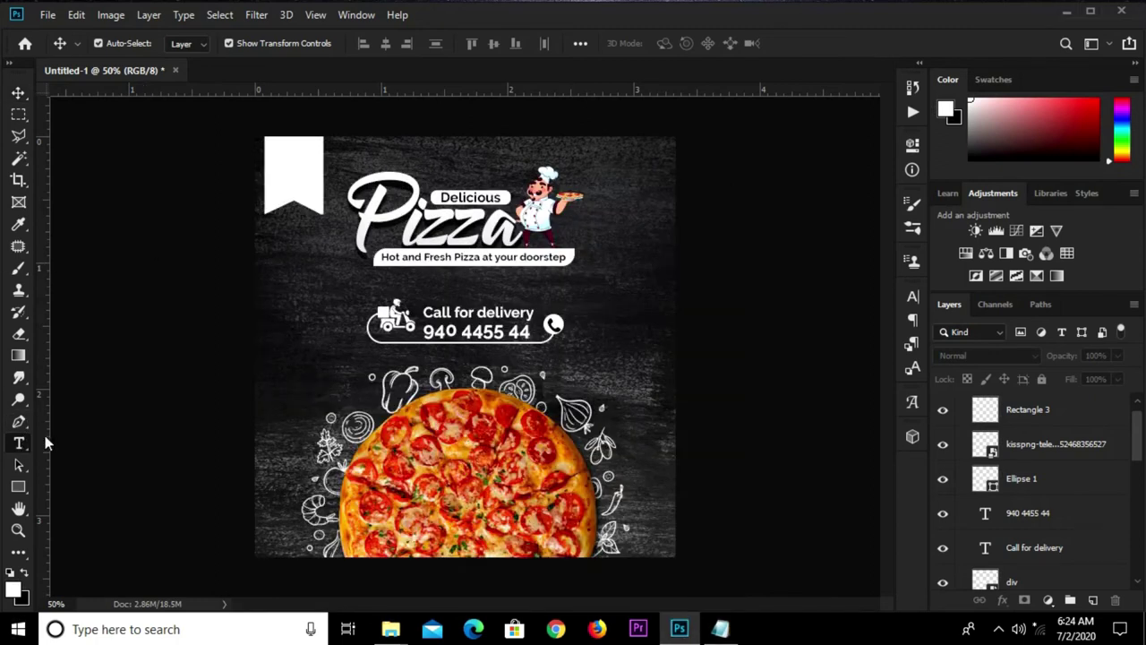
left_click(289, 264)
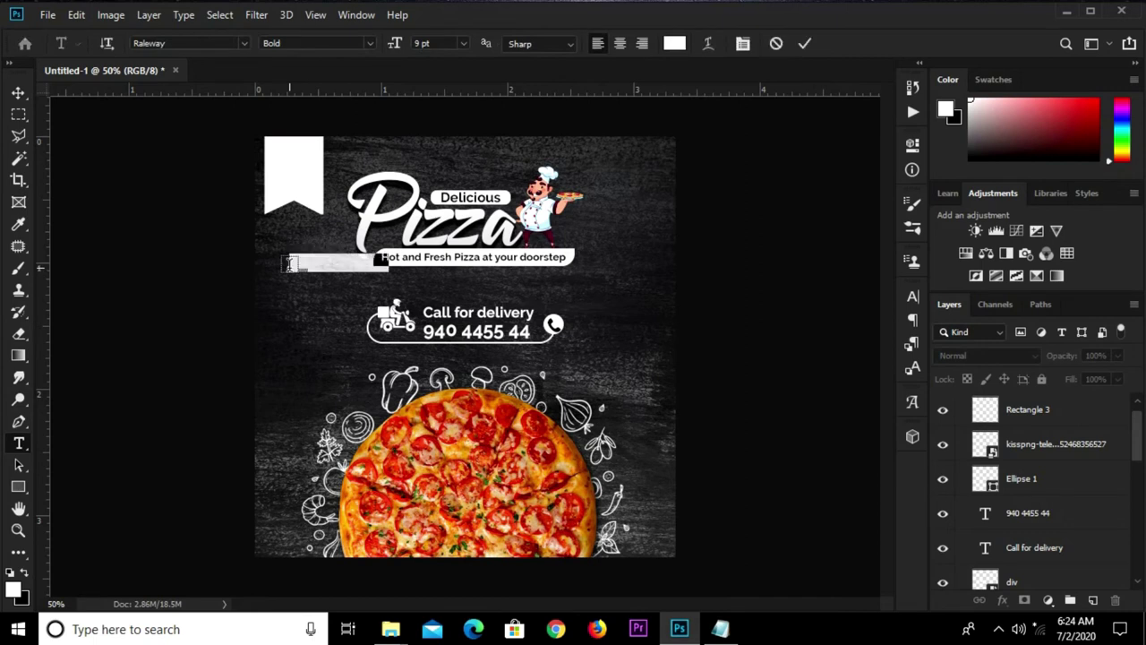
key("ctrl+v")
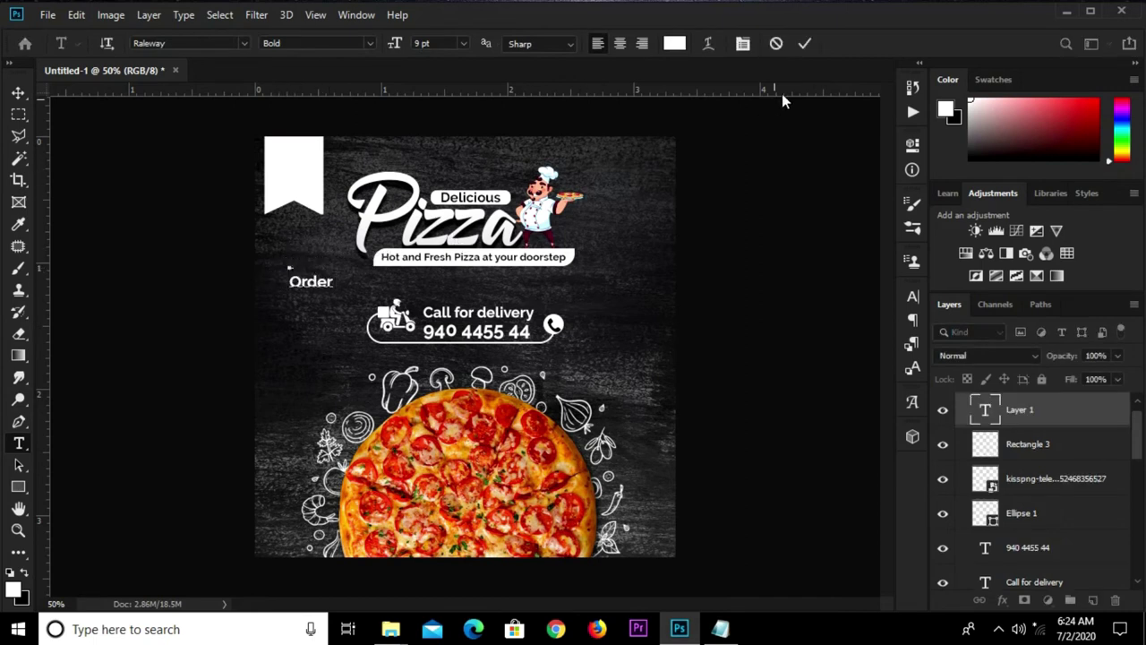
left_click(674, 48)
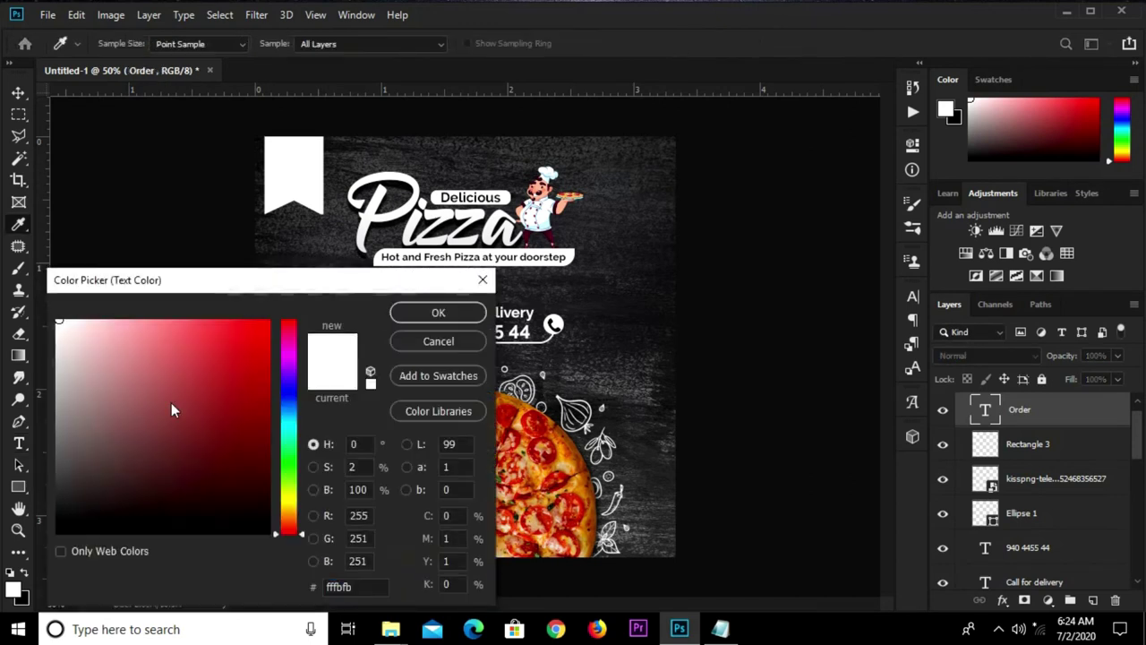
type("000000")
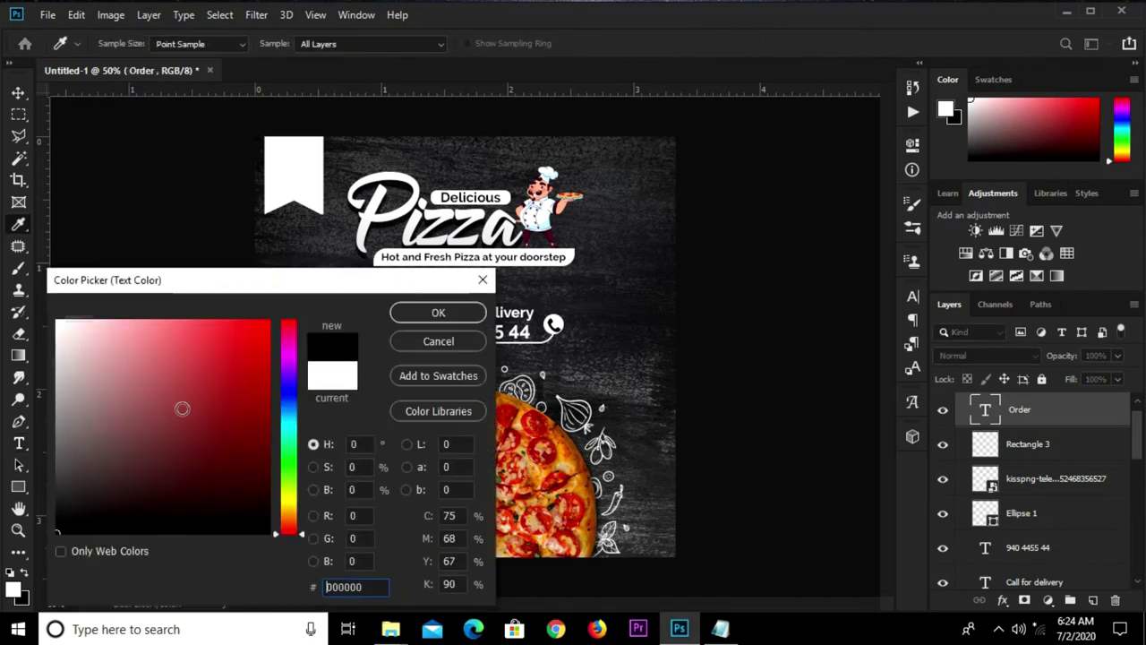
left_click(410, 314)
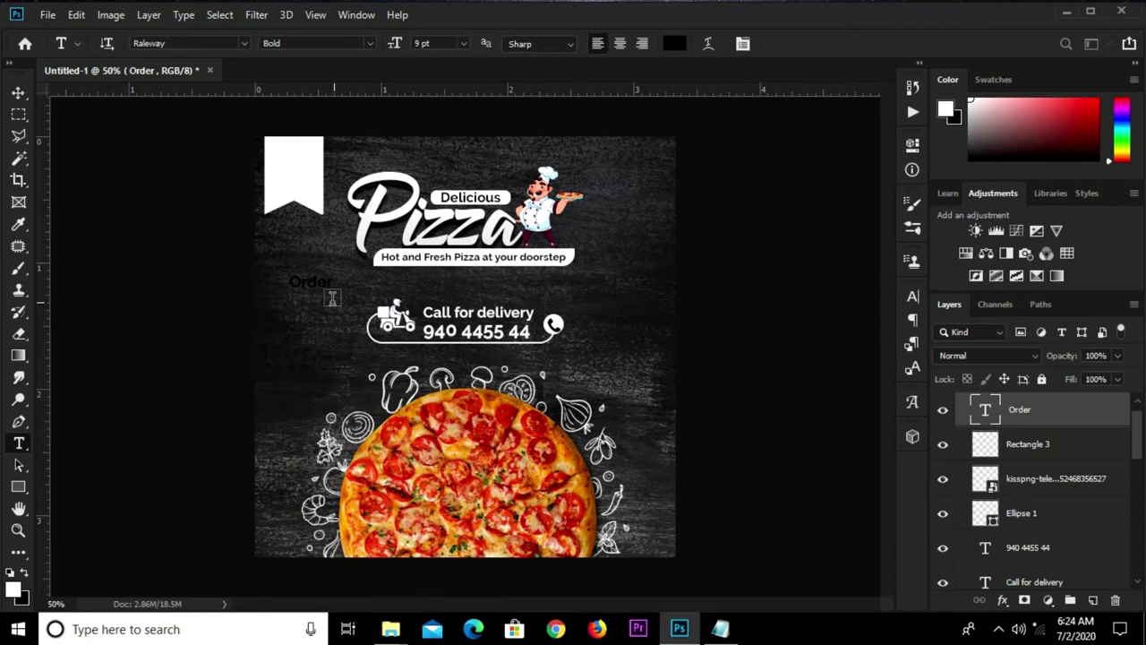
key("v")
left_click_drag(321, 286, 300, 154)
scroll(300, 126, "up", 2)
scroll(300, 125, "up", 2)
Center the Order text on the ribbon, shifting the ribbon right and discarding a trial duplicate.
scroll(263, 122, "up", 1)
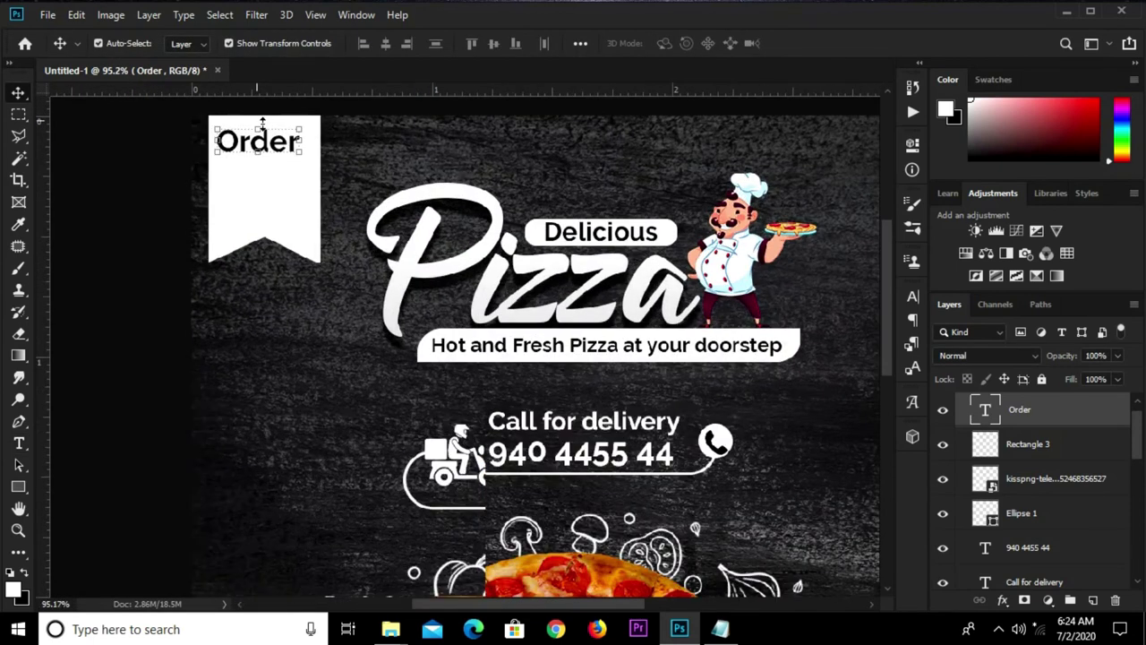
scroll(262, 122, "up", 1)
left_click_drag(266, 148, 277, 206, "alt")
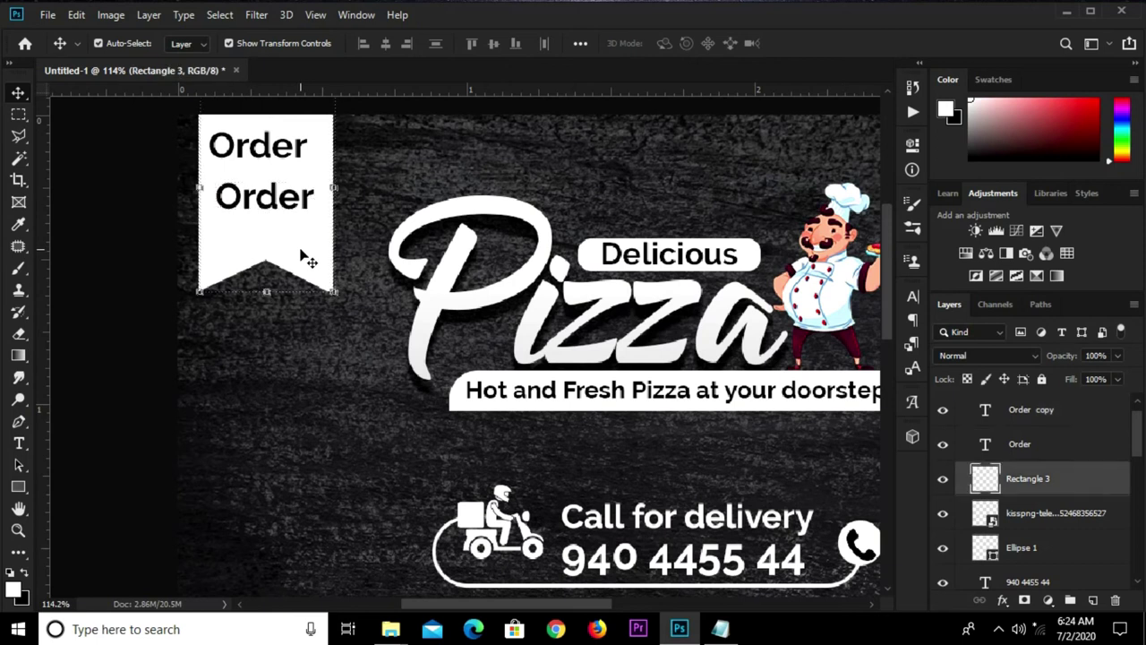
left_click_drag(307, 259, 328, 260)
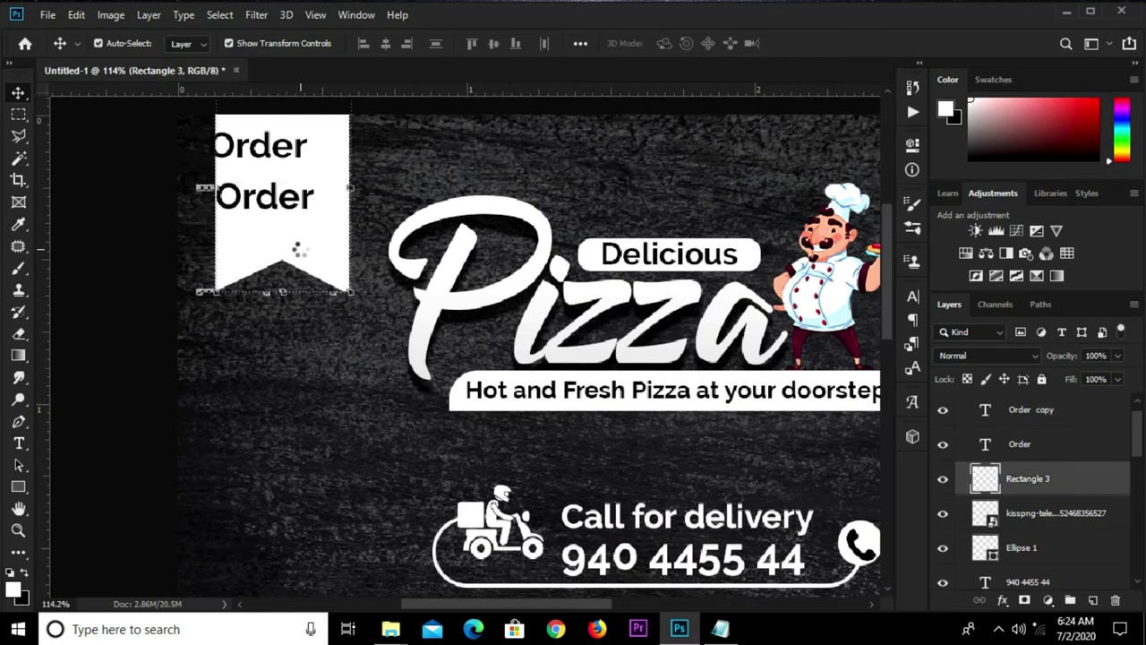
left_click(125, 193)
left_click(269, 157)
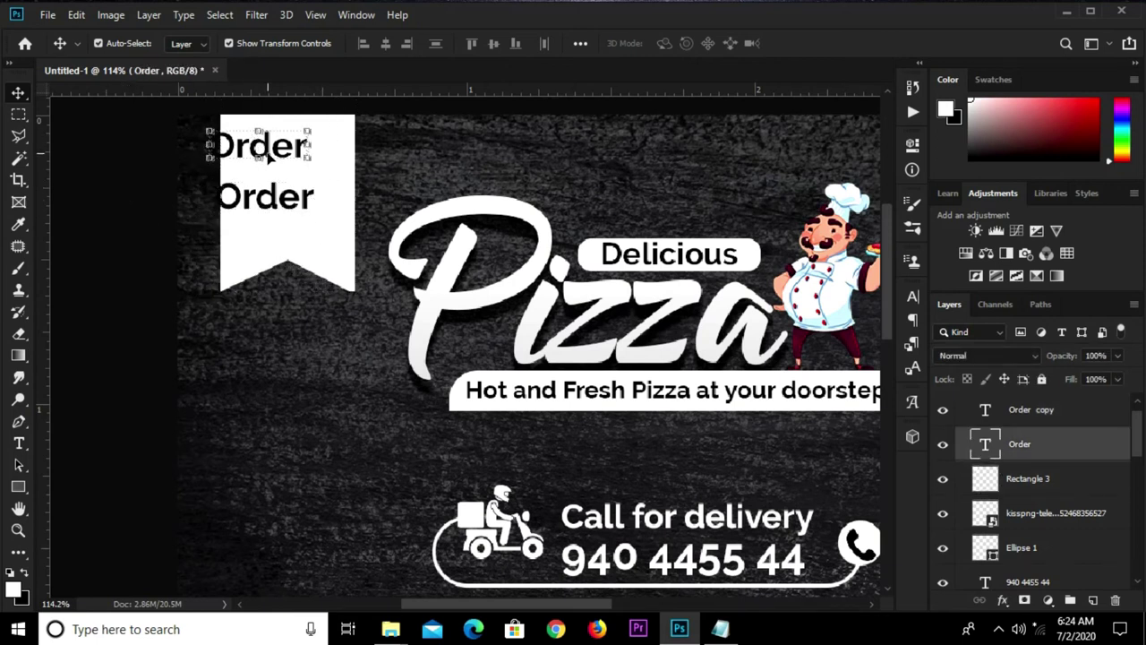
left_click_drag(268, 157, 284, 154)
left_click(247, 207)
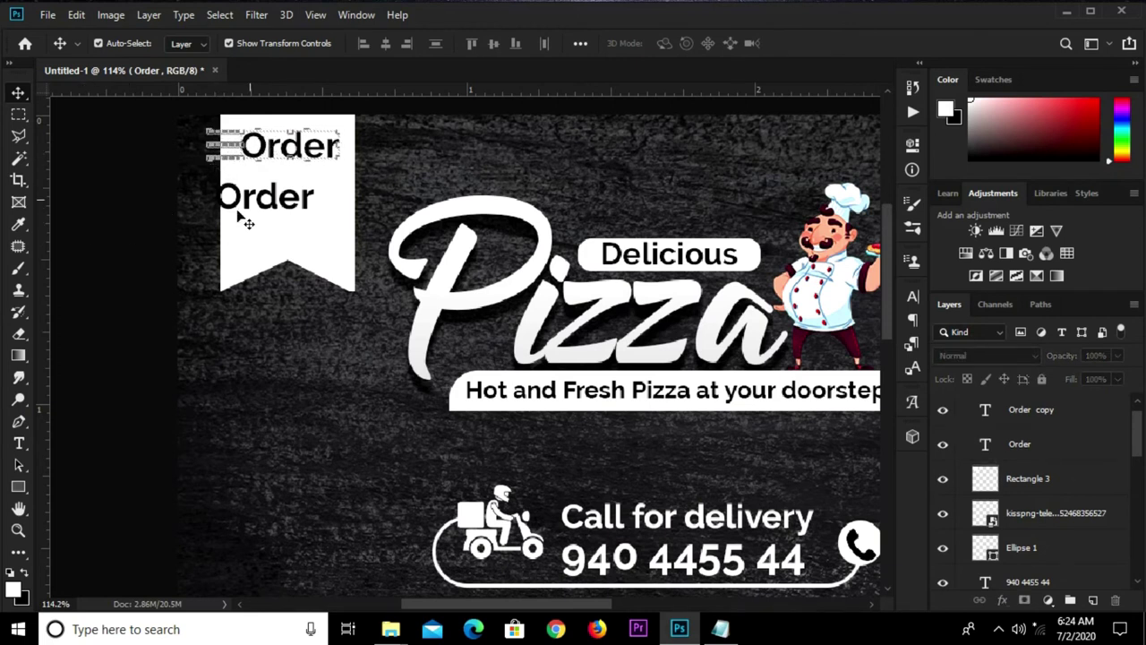
key("Delete")
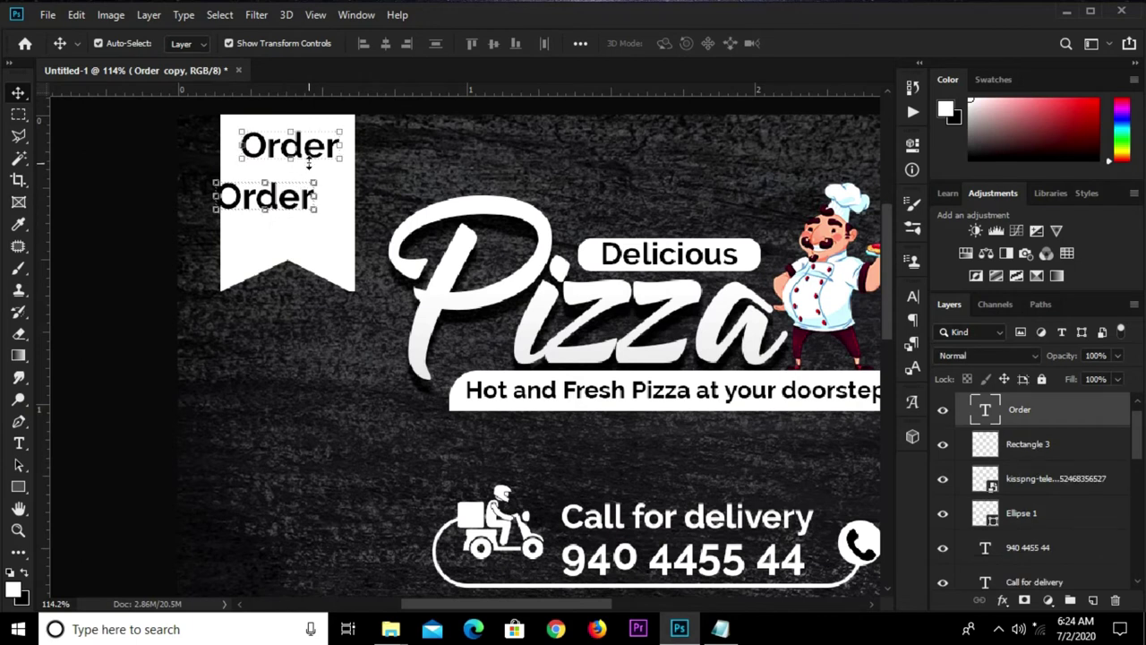
Duplicate Order below the original and retype the copy as Now.
left_click_drag(293, 147, 286, 204)
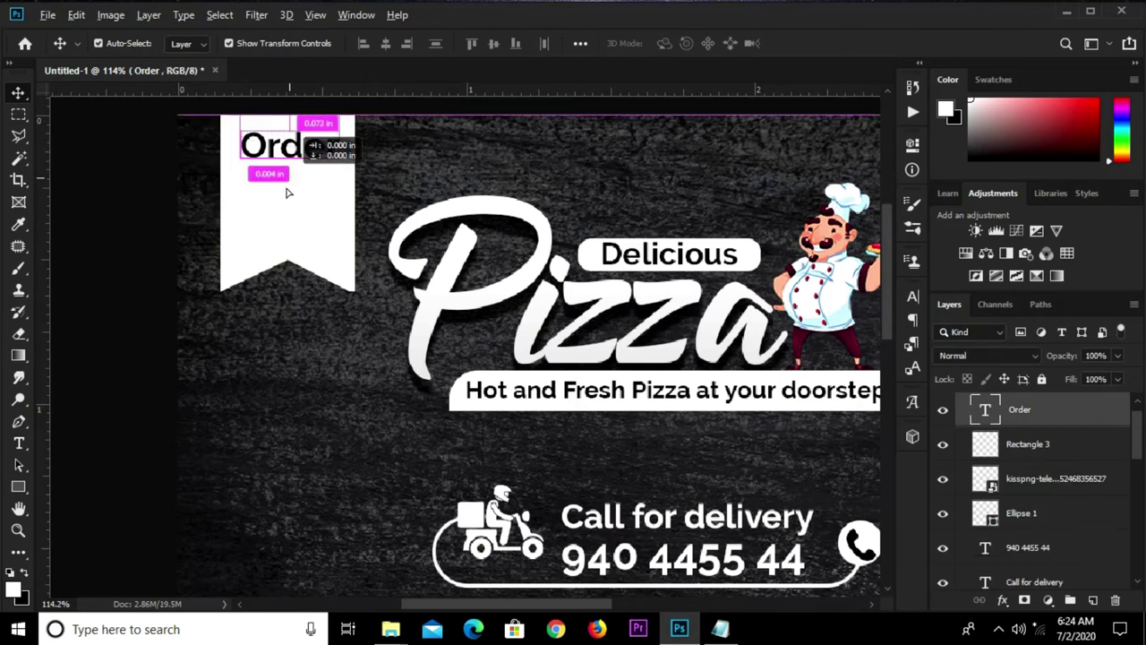
key("t")
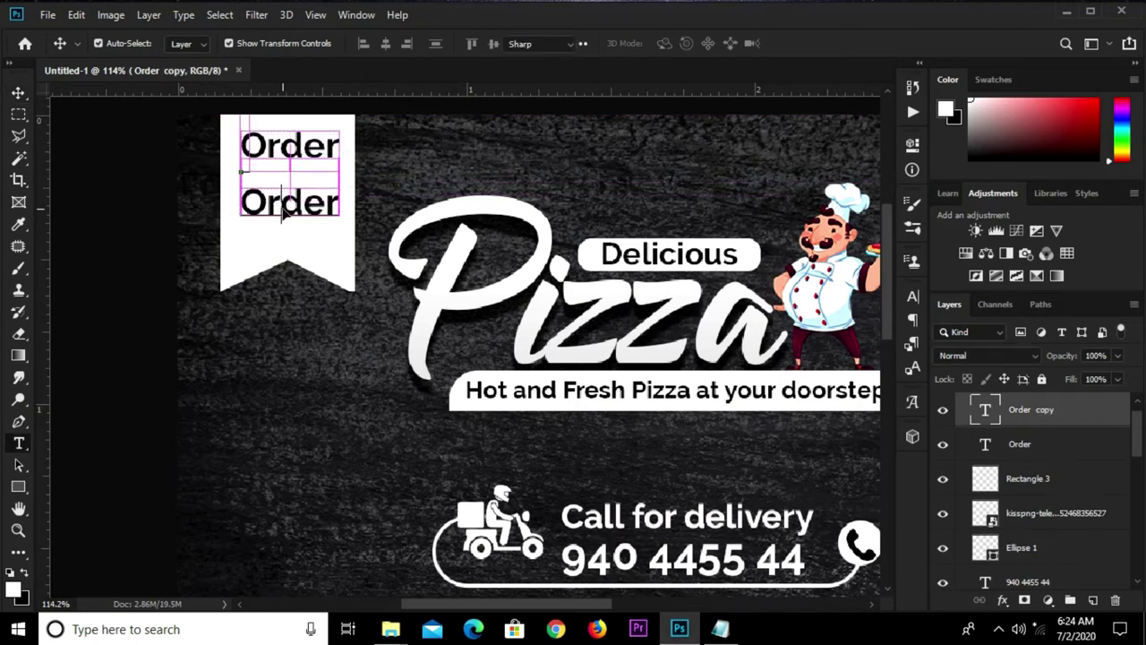
double_click(282, 208)
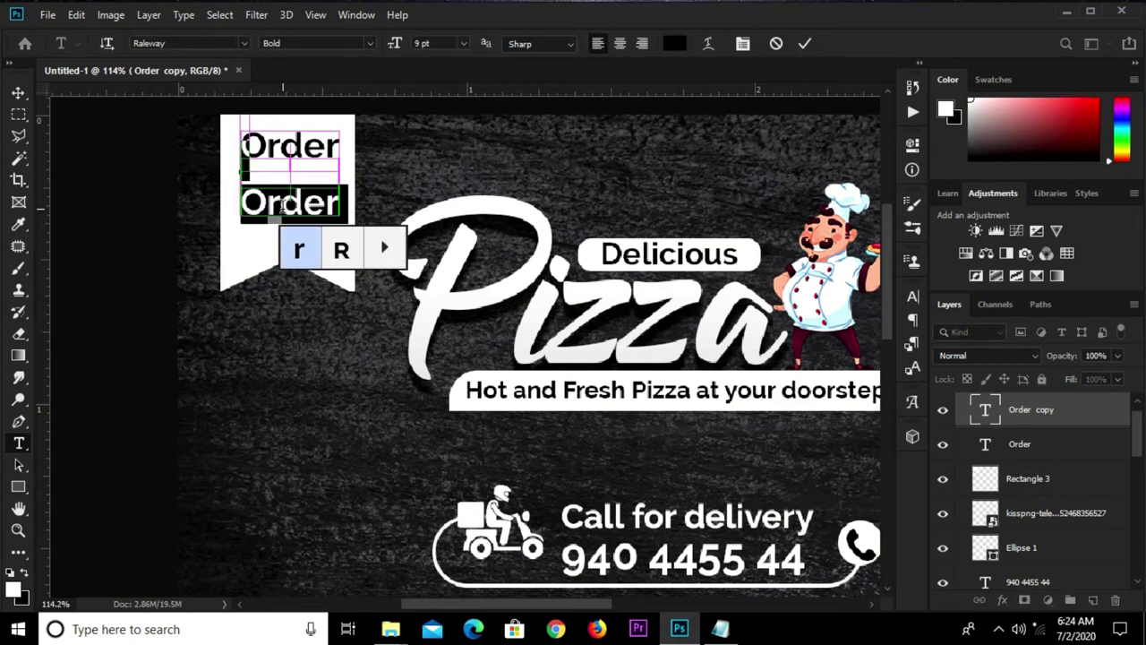
type("O")
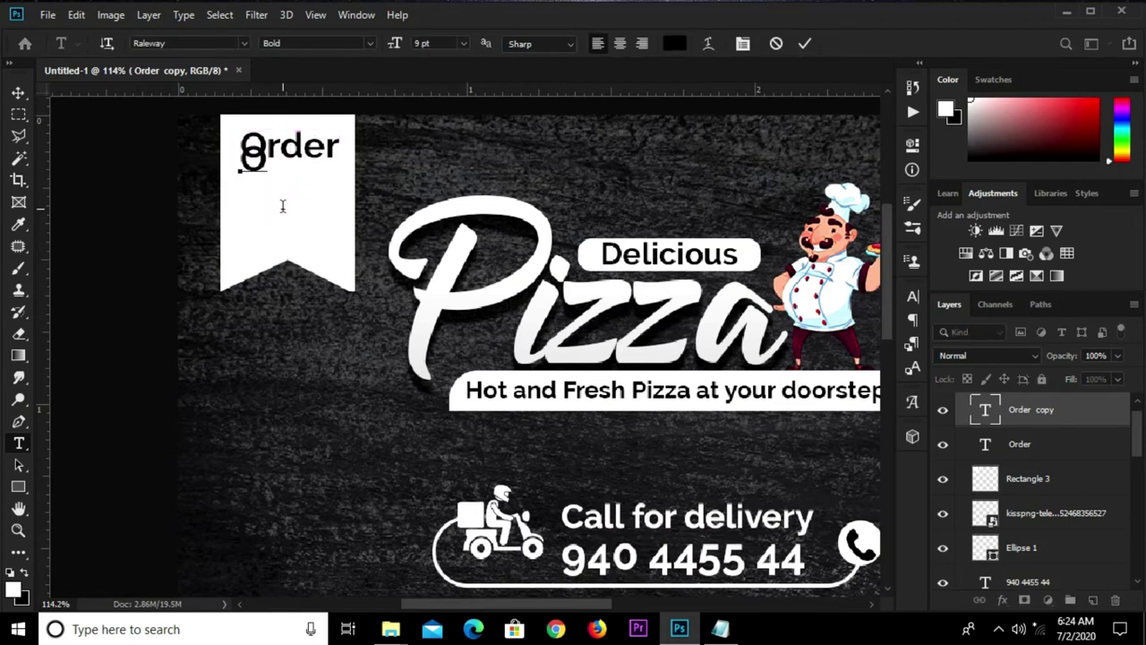
key("BackSpace")
type("Now")
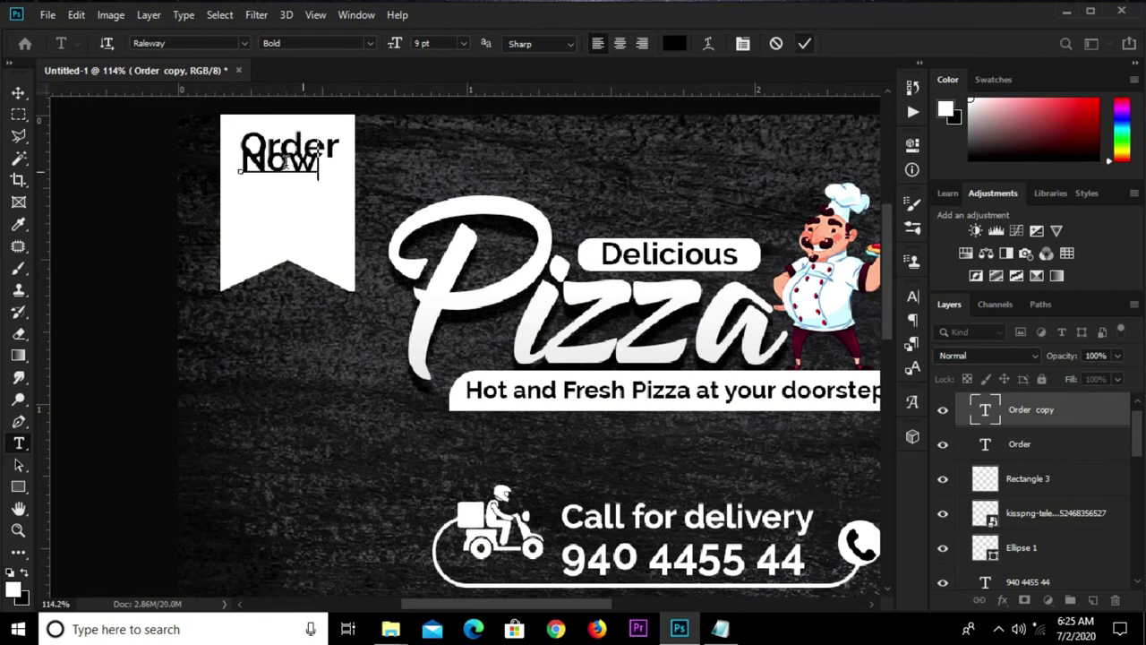
key("ctrl+Return")
Enlarge Now to about 134% beneath Order and nudge Order down to align.
left_click_drag(283, 162, 287, 231)
key("ctrl+t")
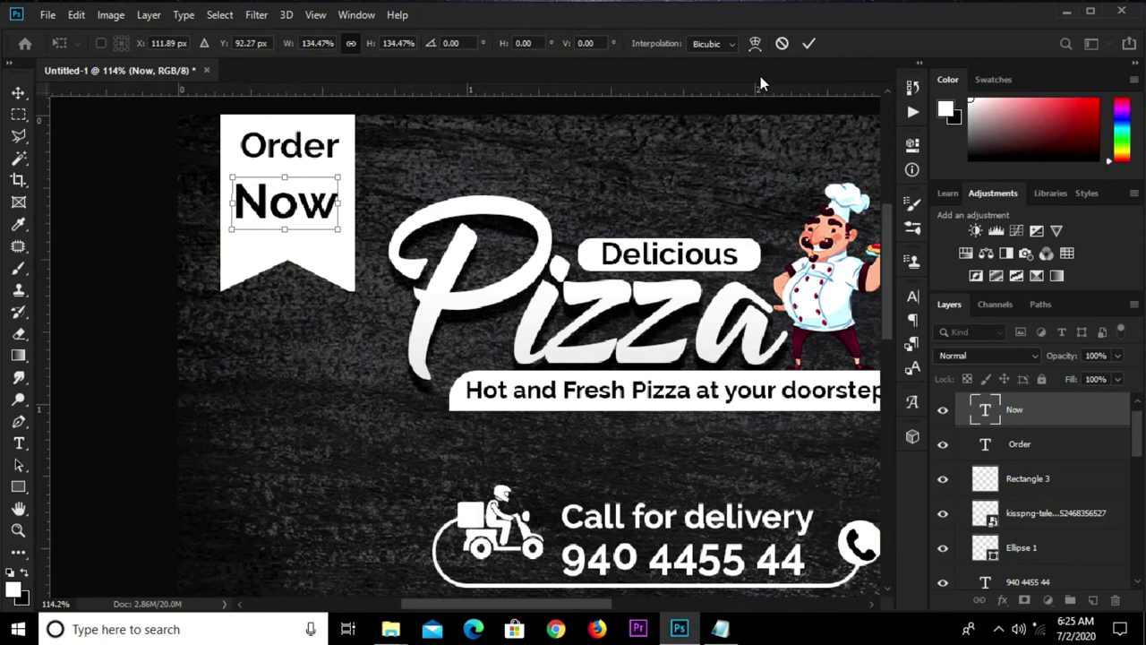
left_click(810, 44)
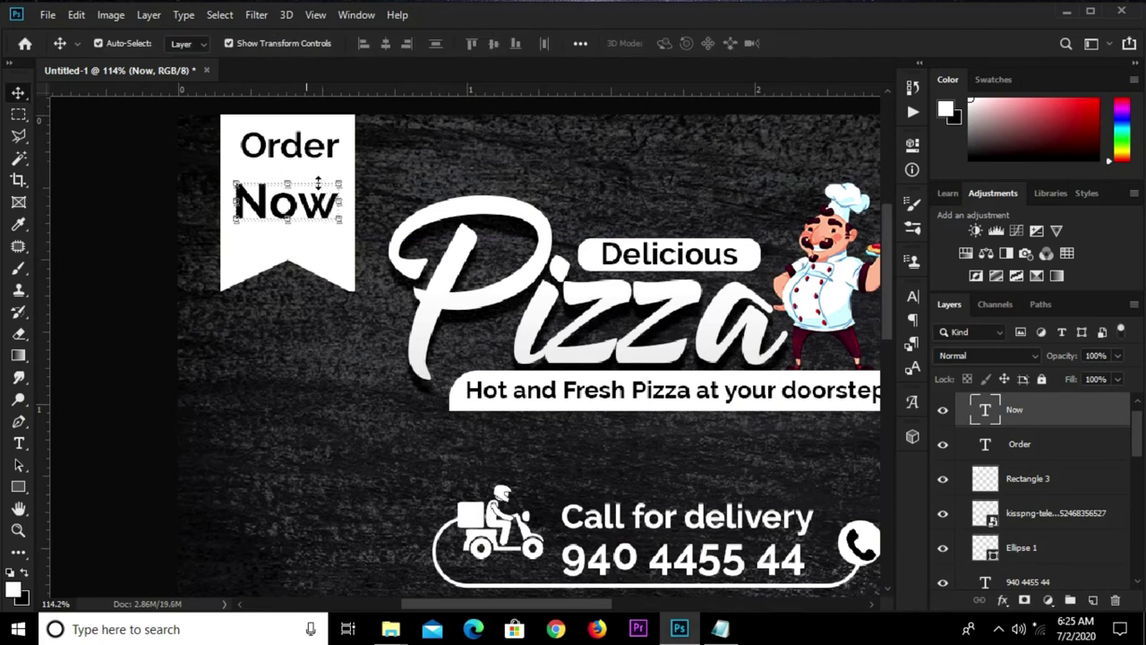
left_click_drag(308, 162, 294, 183)
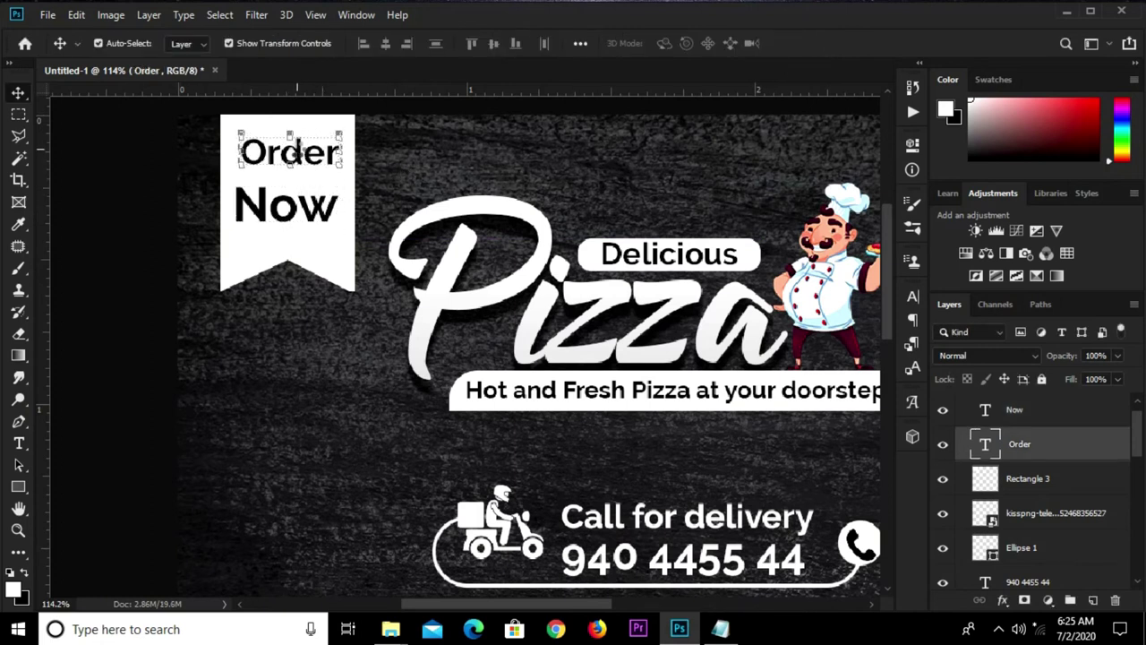
key("Down")
key("Down")
key("Down")
key("Down")
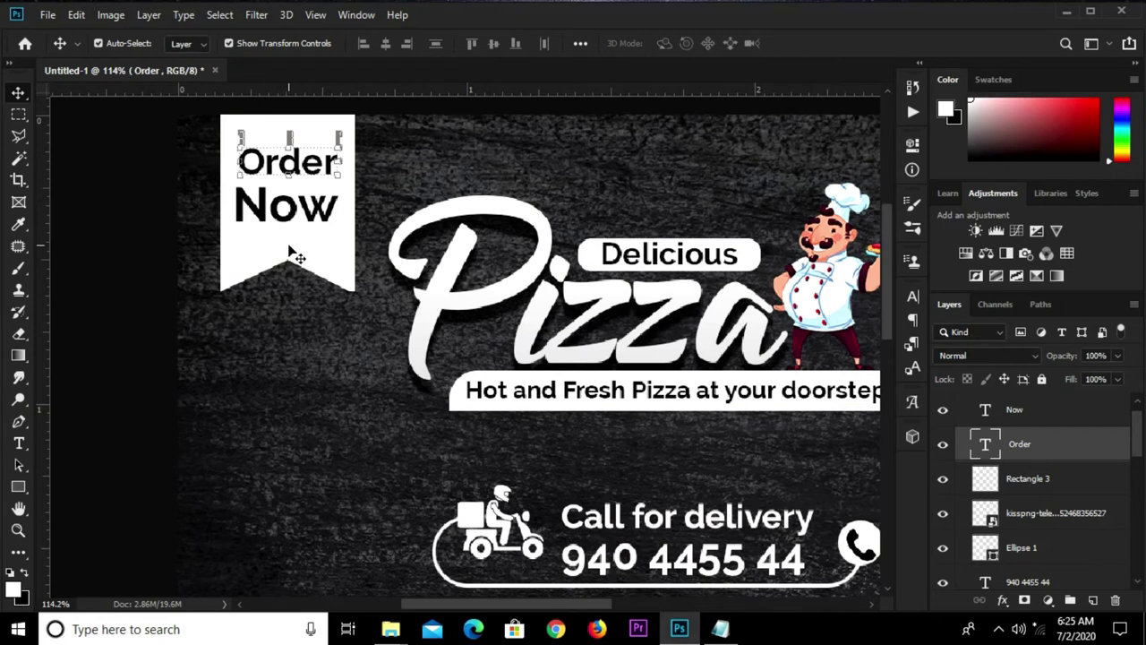
Nudge the white banner rectangle upward and zoom out to the full poster.
left_click(289, 253)
key("Up")
key("Up")
key("Up")
key("Up")
key("Up")
key("Up")
key("Up")
key("Up")
key("Up")
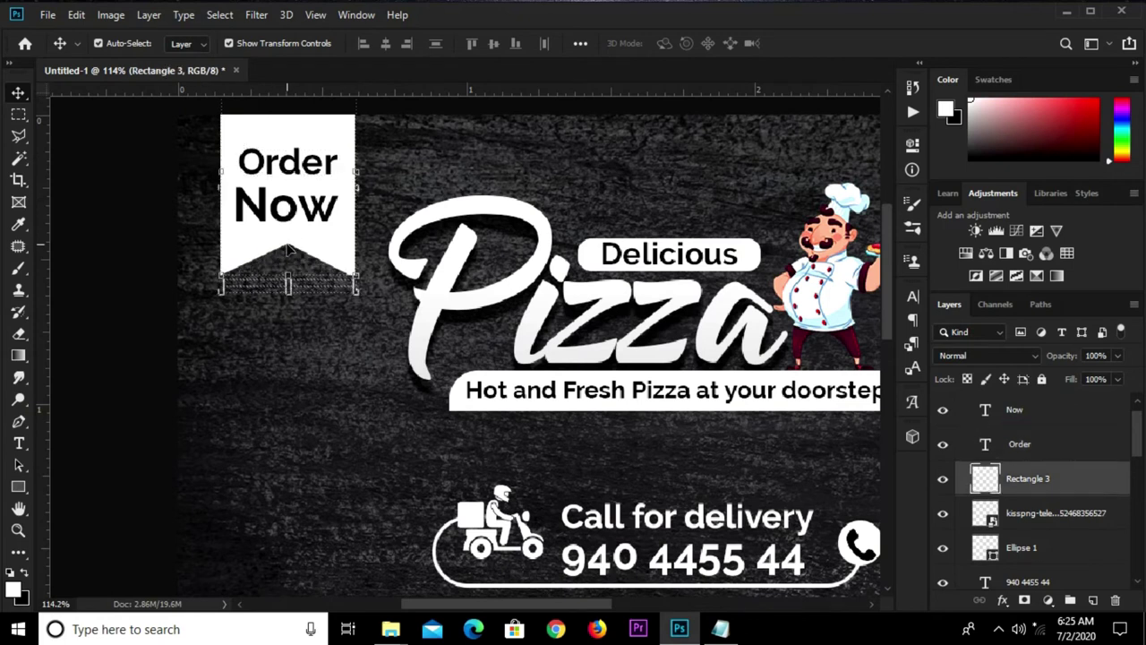
key("ctrl+0")
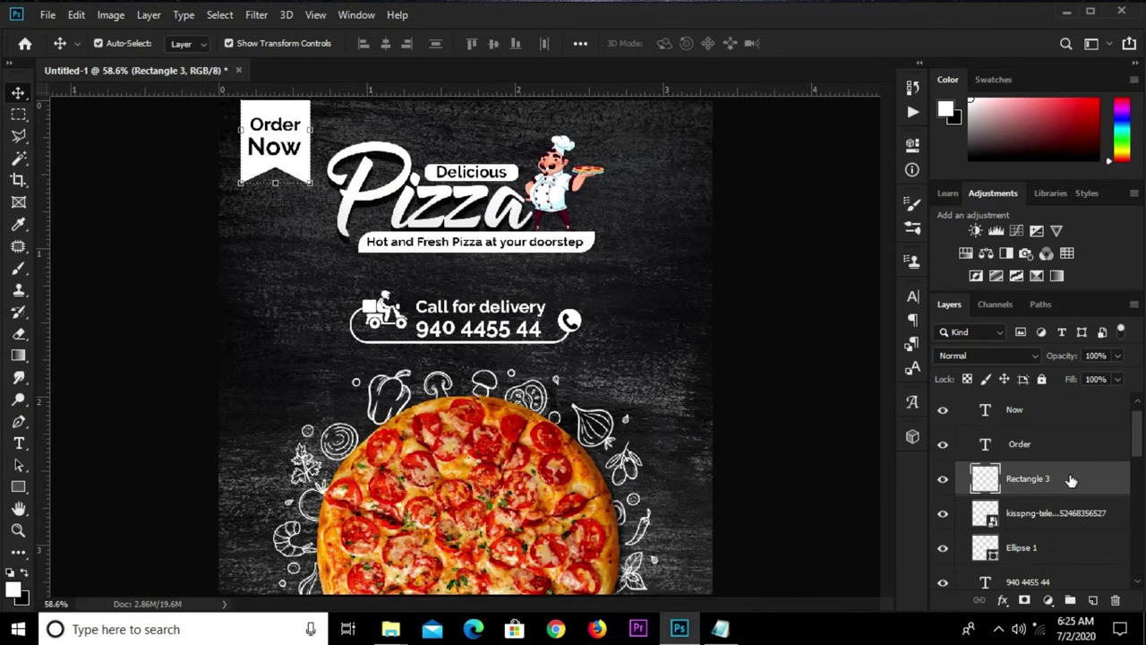
Add a 20% opacity, -90° gradient overlay at 150% scale to the banner.
left_click(1003, 600)
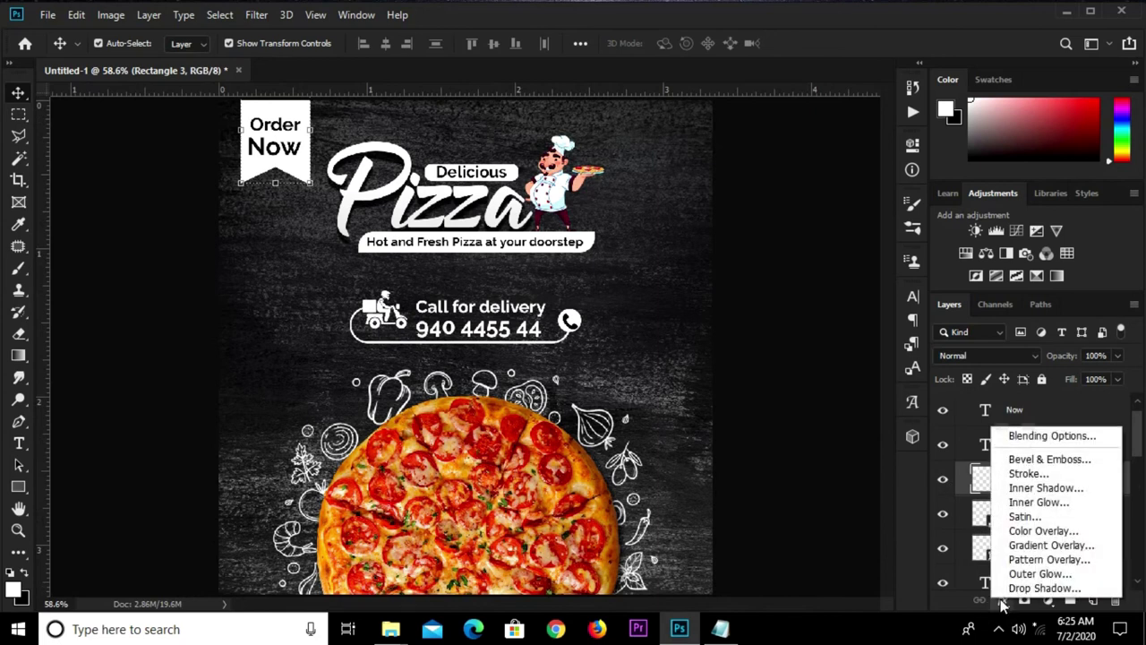
left_click(1034, 545)
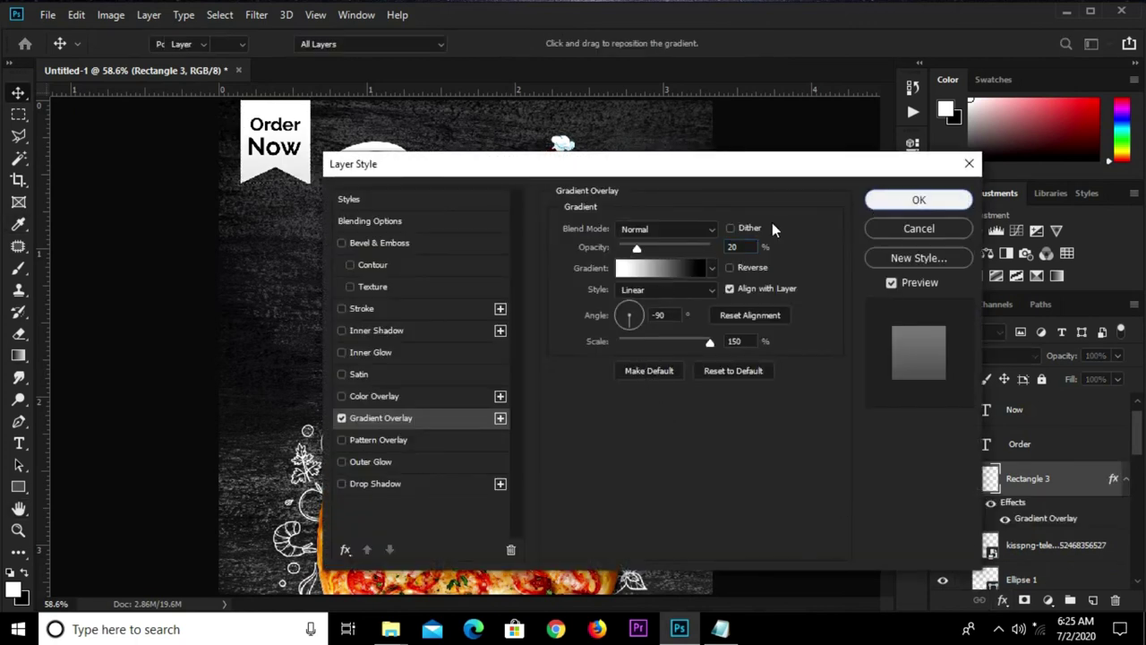
left_click(915, 202)
scroll(730, 259, "down", 2)
left_click(716, 280)
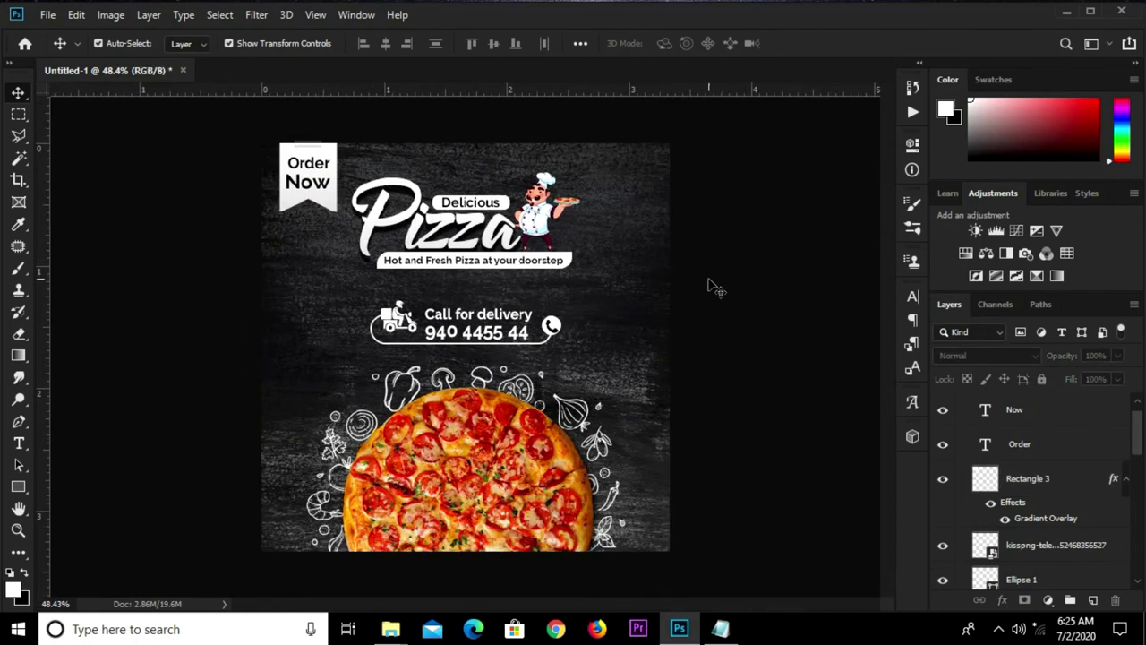
scroll(709, 284, "up", 1)
scroll(711, 286, "down", 1)
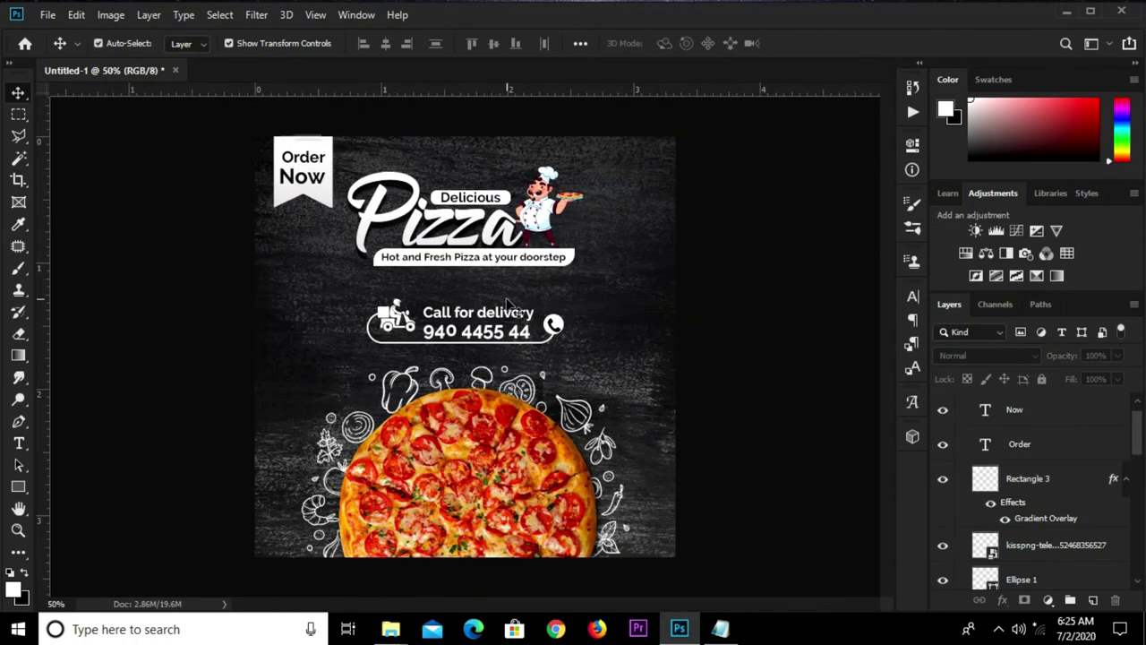
Draw a 168 px white circle, Ellipse 2, left of the pizza.
left_click(16, 487)
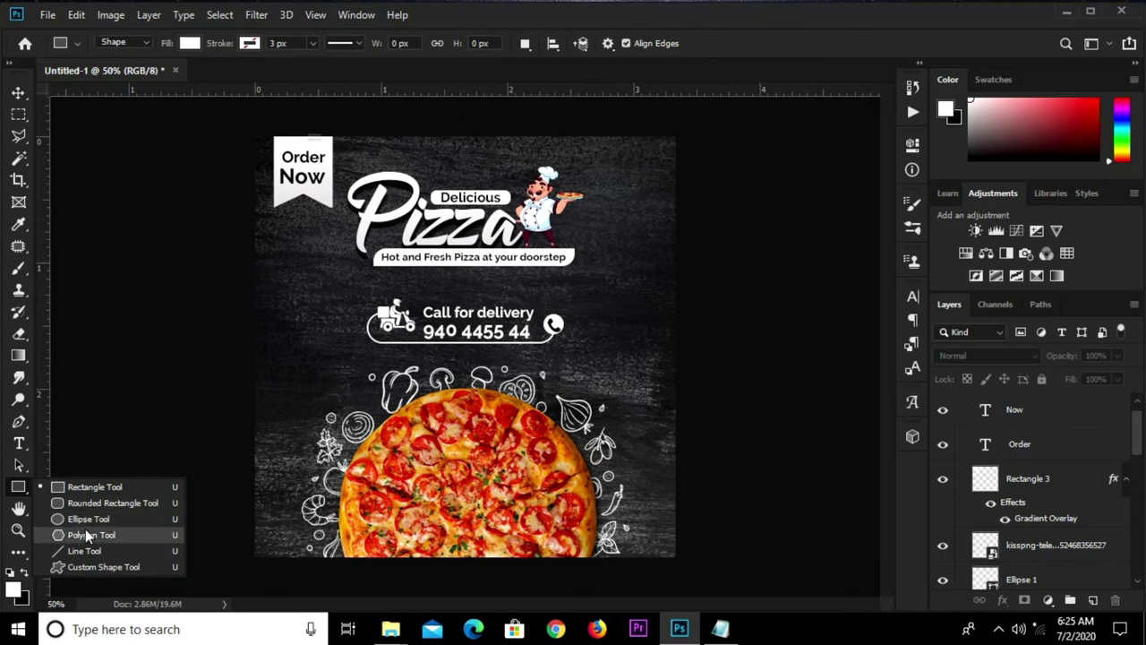
left_click(89, 519)
scroll(318, 324, "up", 1)
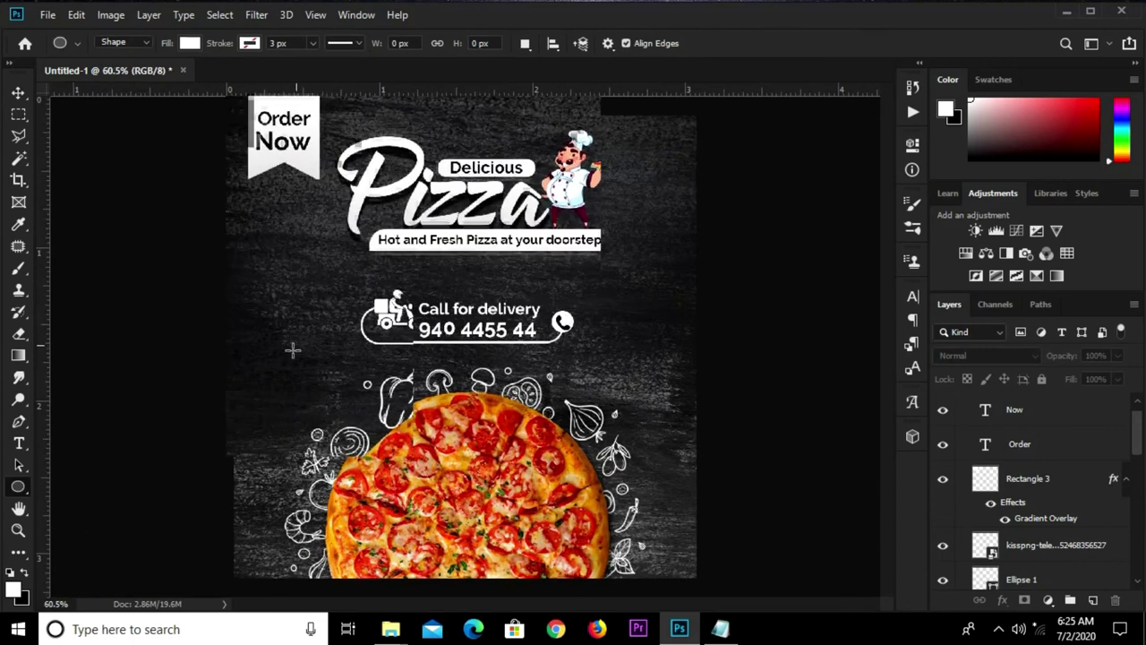
left_click_drag(248, 328, 334, 415)
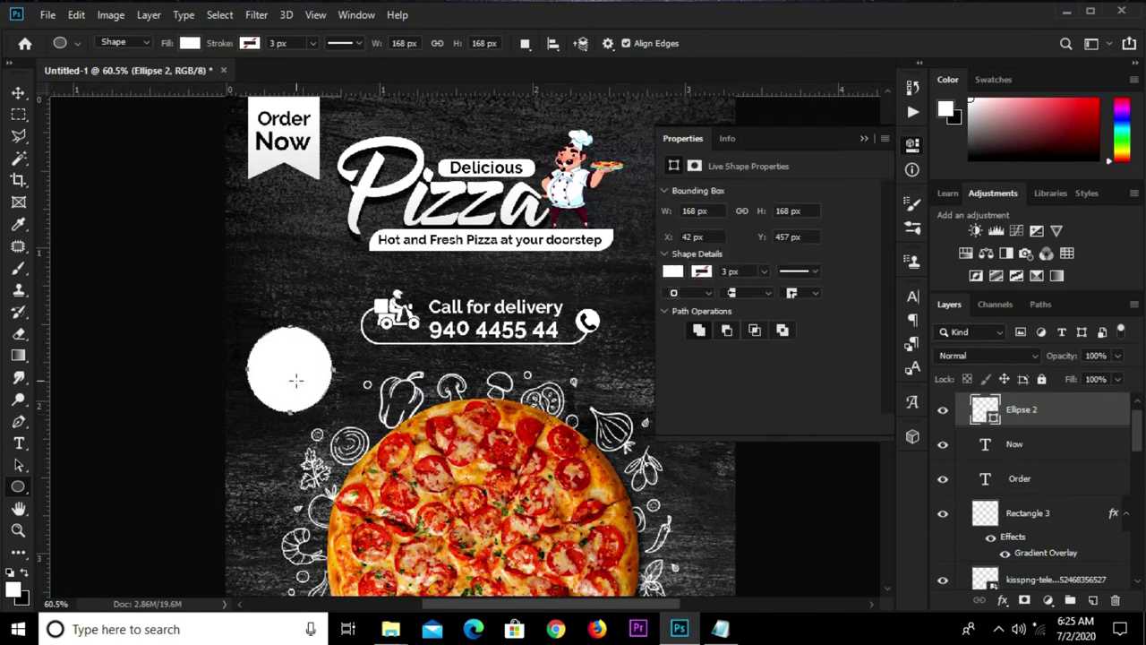
Copy Rectangle 3's gradient layer style and paste it onto Ellipse 2.
key("v")
left_click(309, 173)
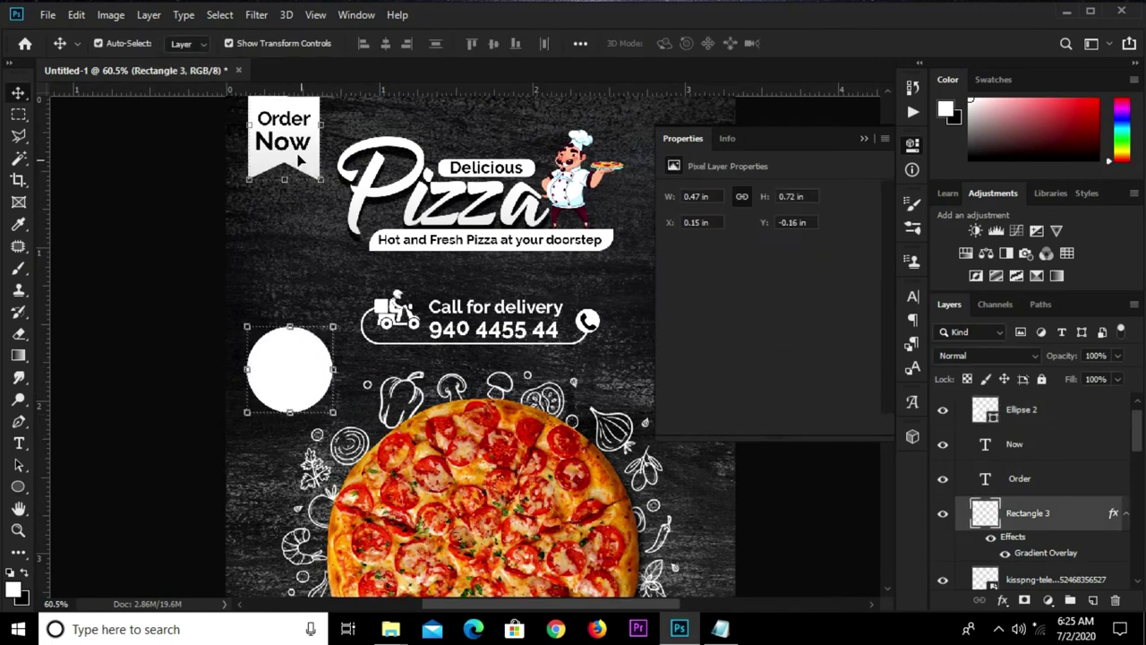
right_click(1029, 517)
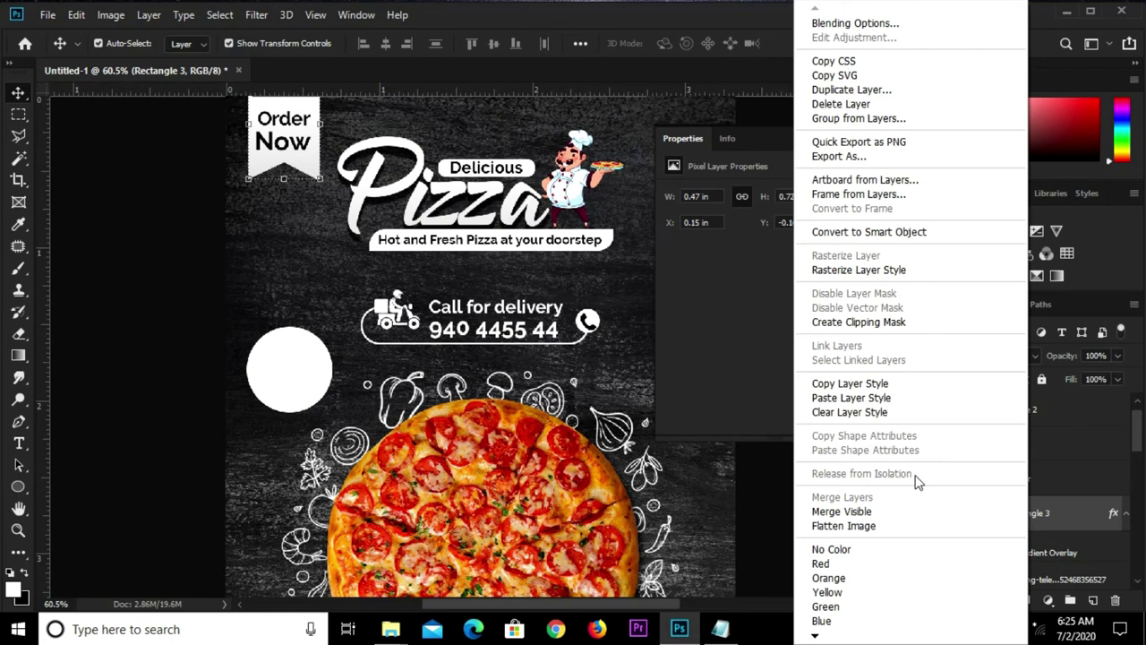
left_click(868, 383)
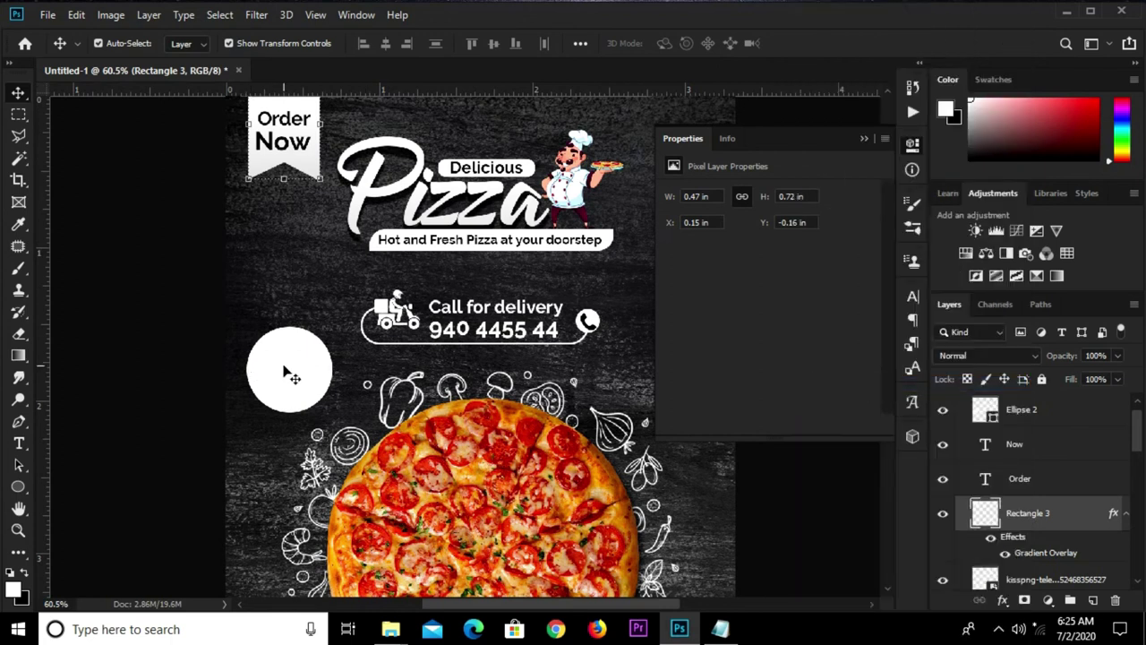
left_click(291, 376)
right_click(1019, 412)
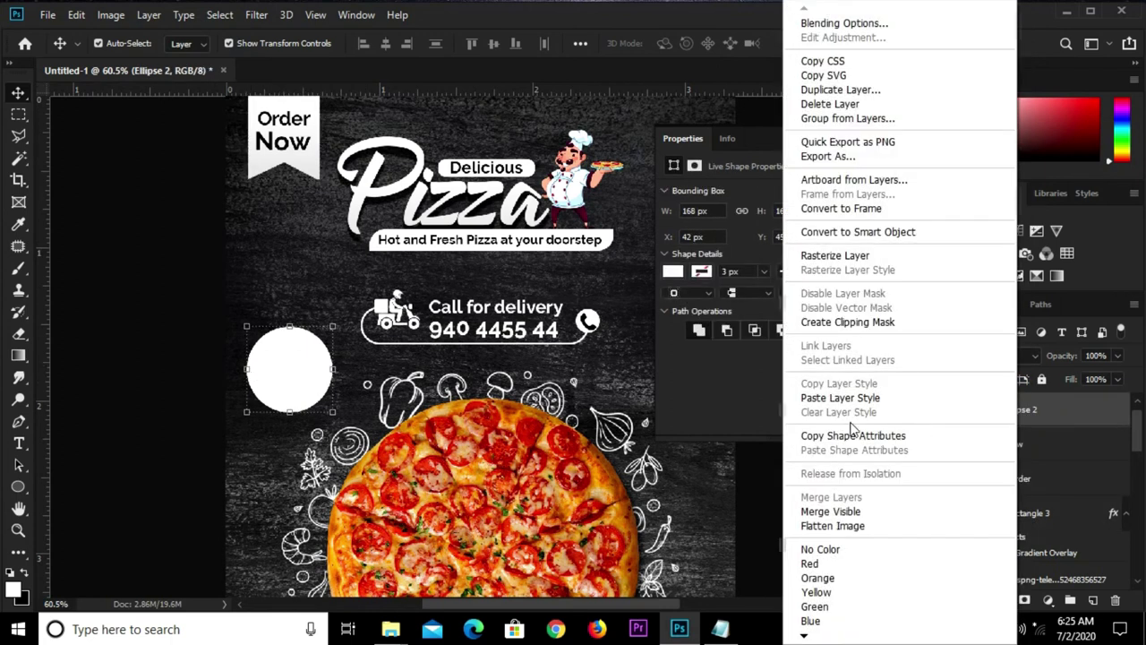
left_click(826, 403)
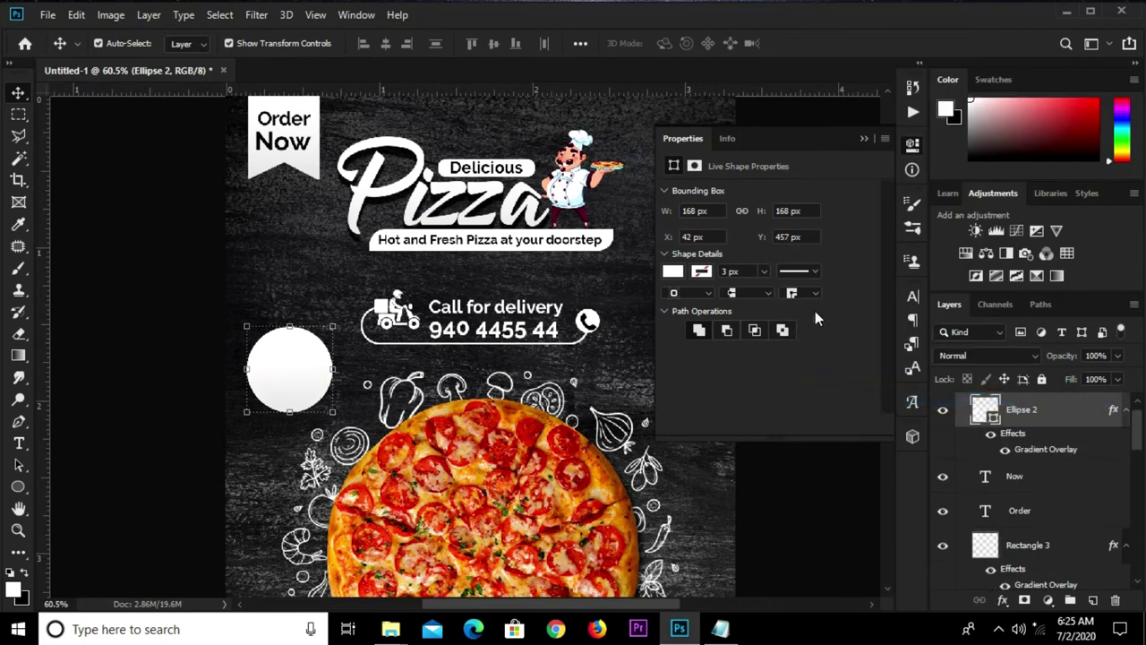
left_click(864, 138)
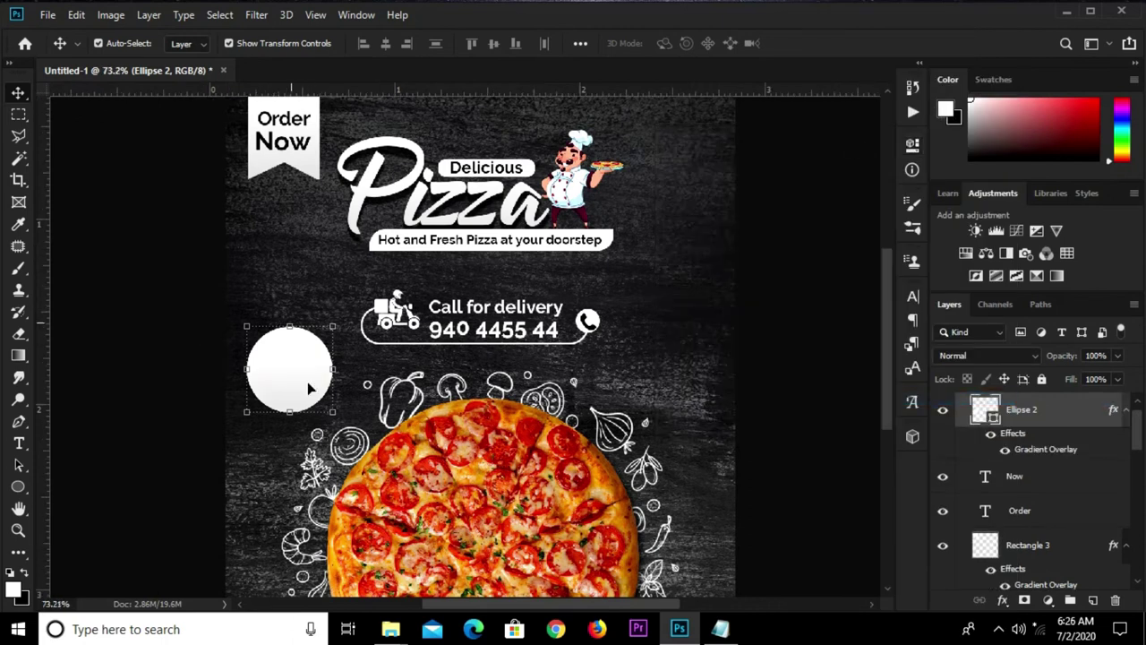
Rasterize the Ellipse 2 circle layer.
scroll(307, 382, "up", 3)
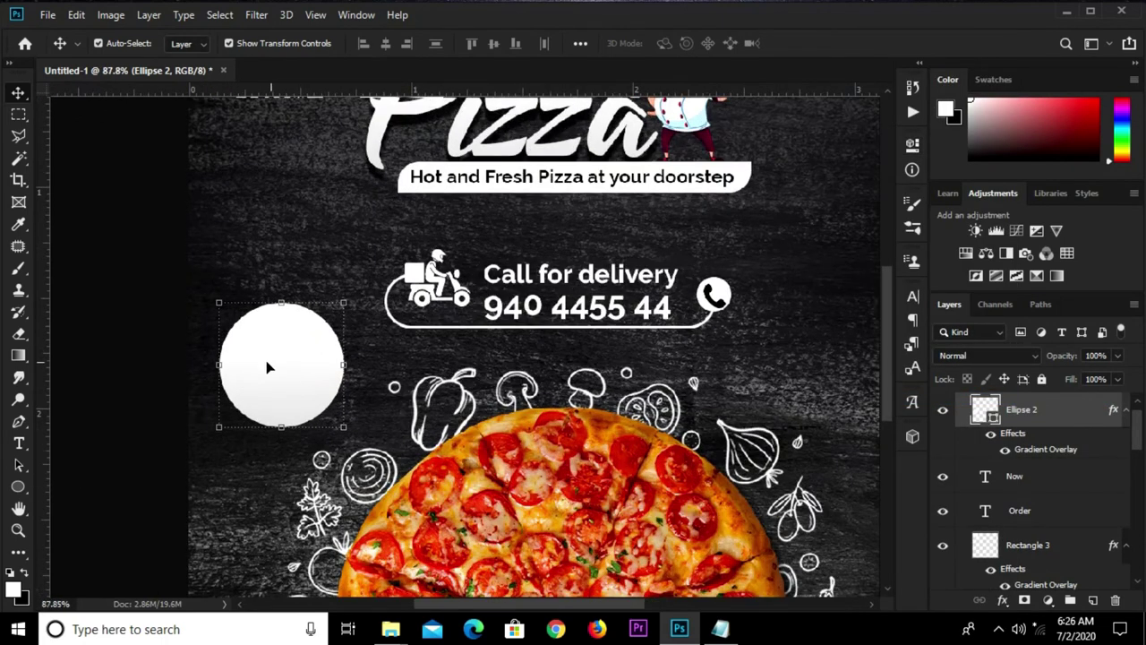
right_click(1091, 409)
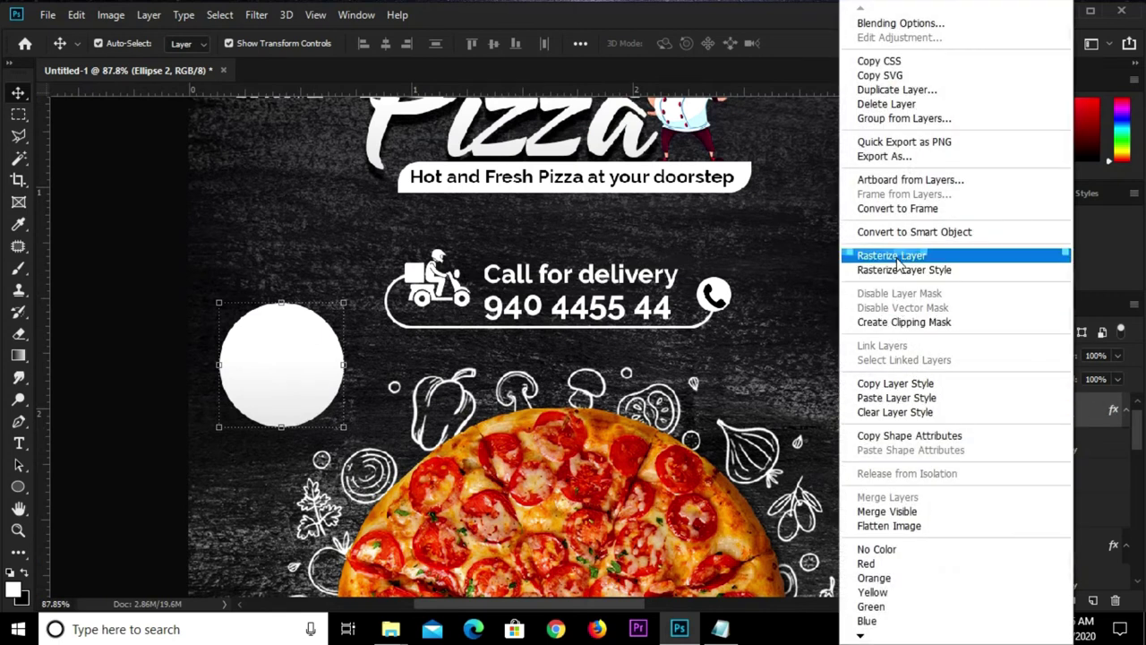
left_click(895, 256)
Polygonal-lasso select the circle's upper-left edge.
left_click(19, 135)
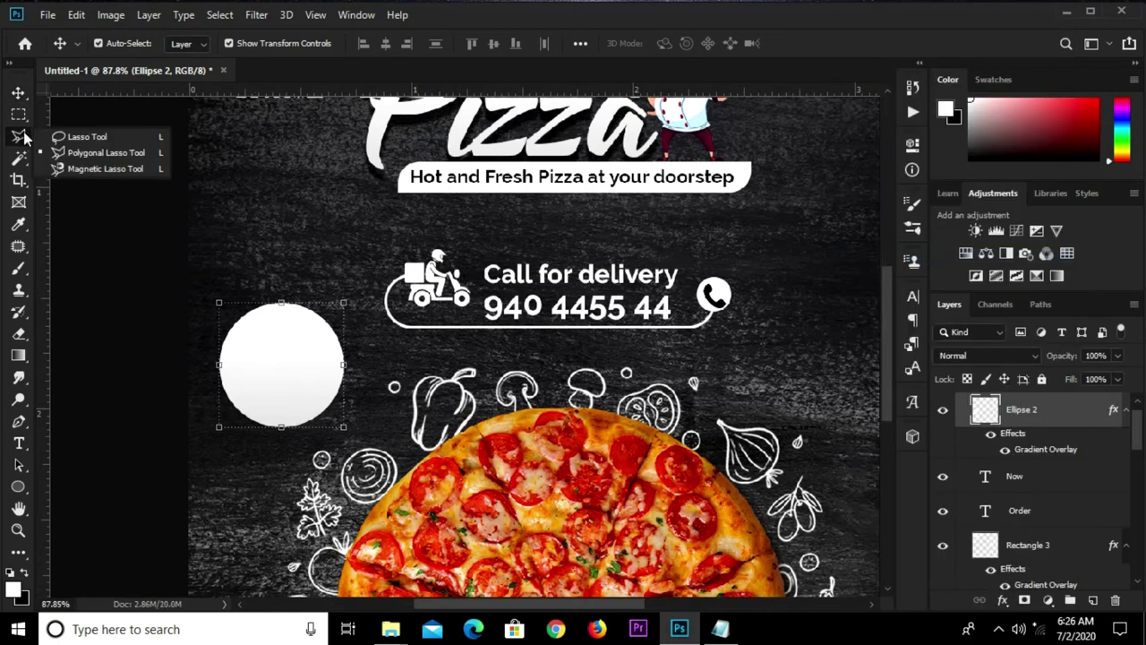
left_click(78, 154)
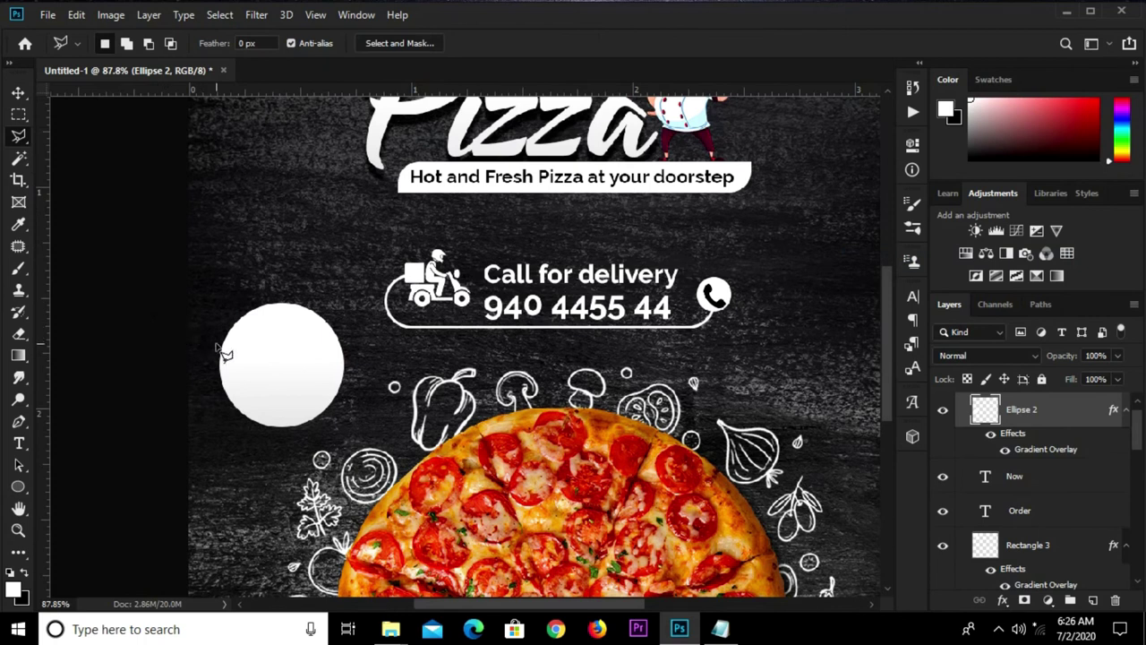
left_click(317, 300)
left_click(291, 241)
left_click(210, 253)
left_click(175, 318)
double_click(222, 345)
Cut the slice to Layer 1 and rotate it 180° as a peeled curl.
right_click(235, 297)
left_click(280, 420)
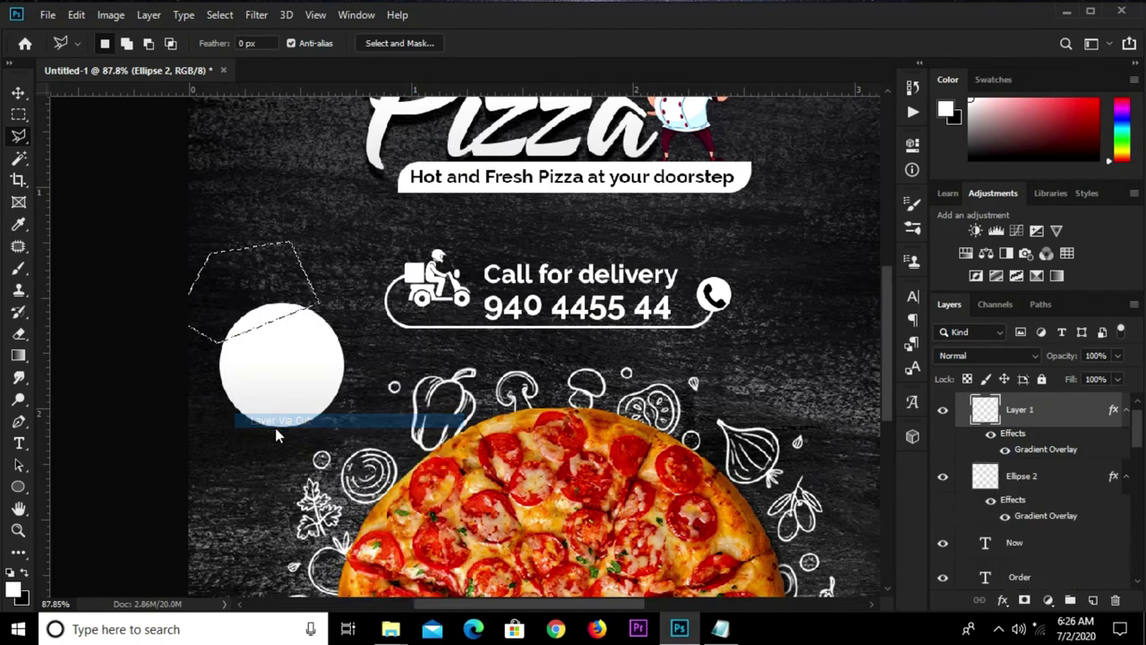
key("v")
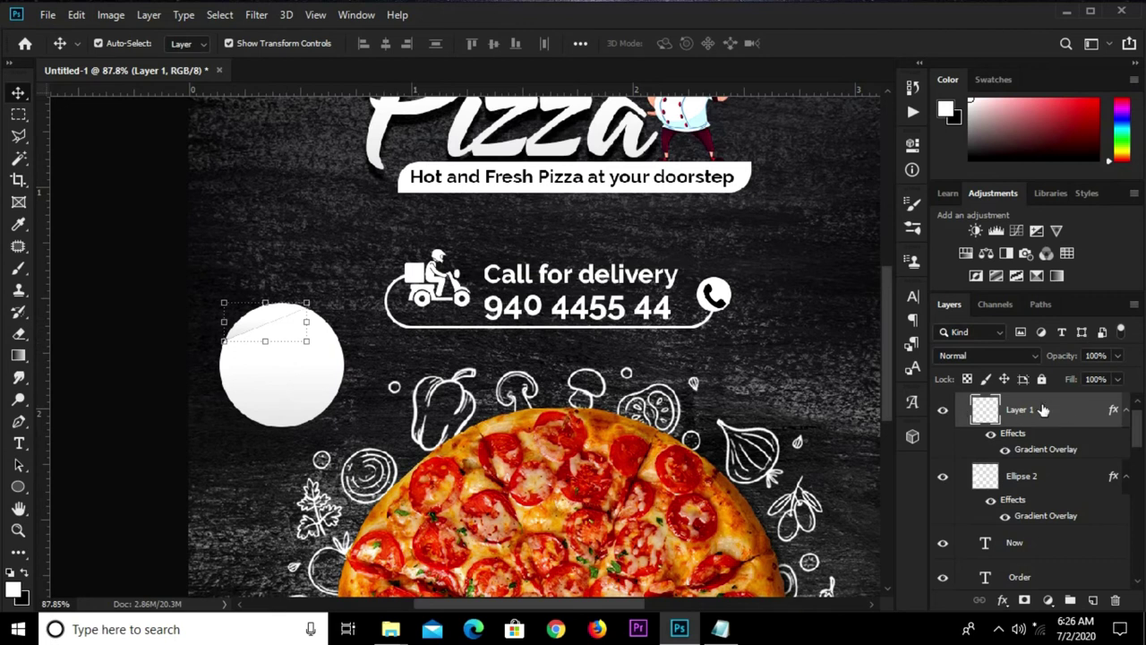
key("ctrl+t")
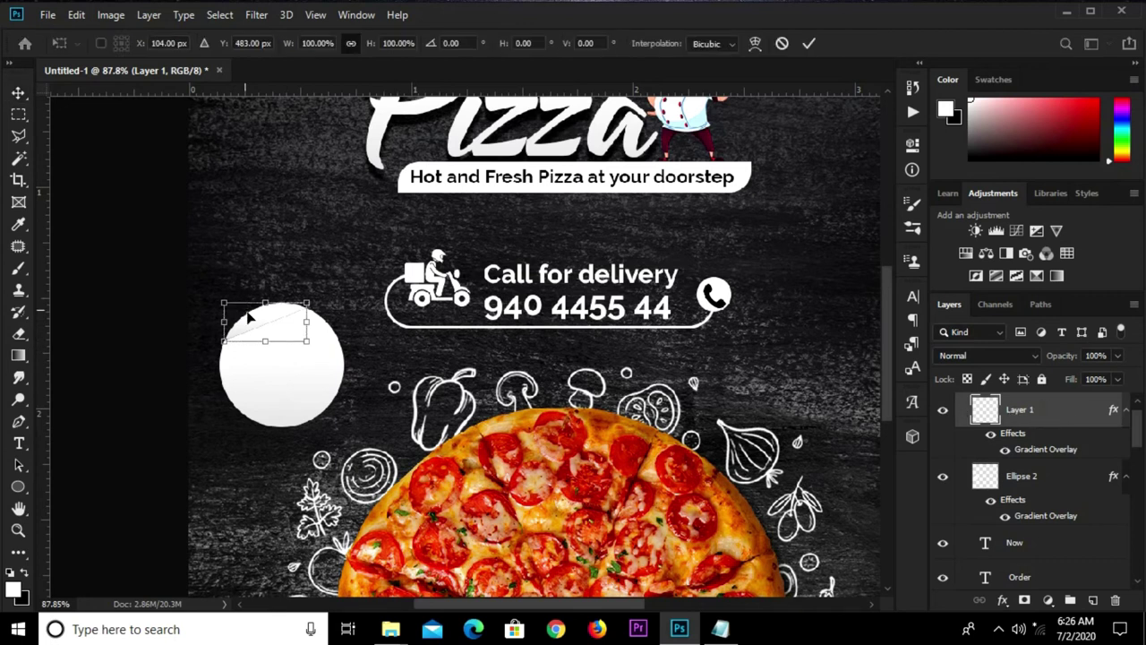
right_click(244, 309)
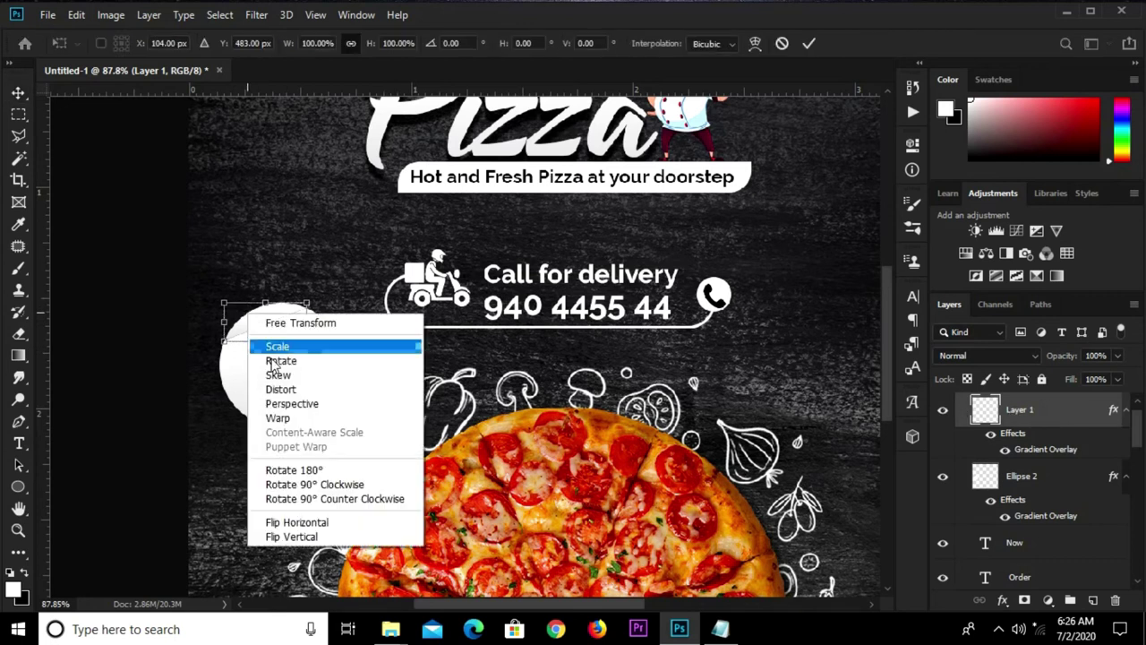
left_click(303, 470)
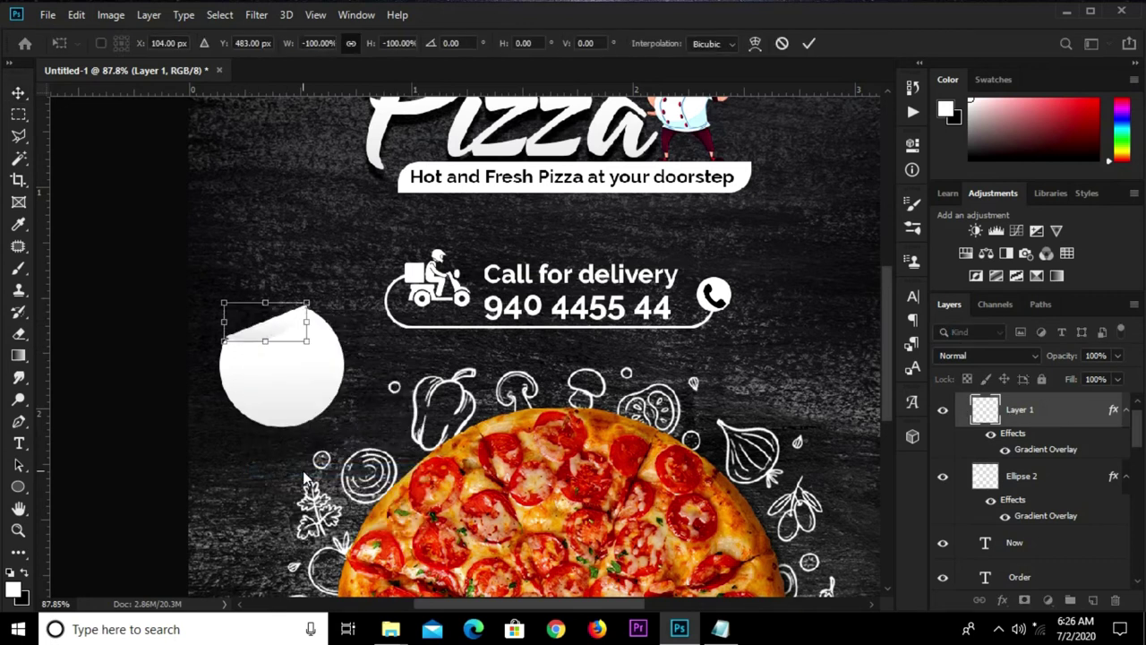
left_click(808, 44)
Nudge the Ellipse 2 circle up slightly and reselect the curl layer.
left_click(277, 396)
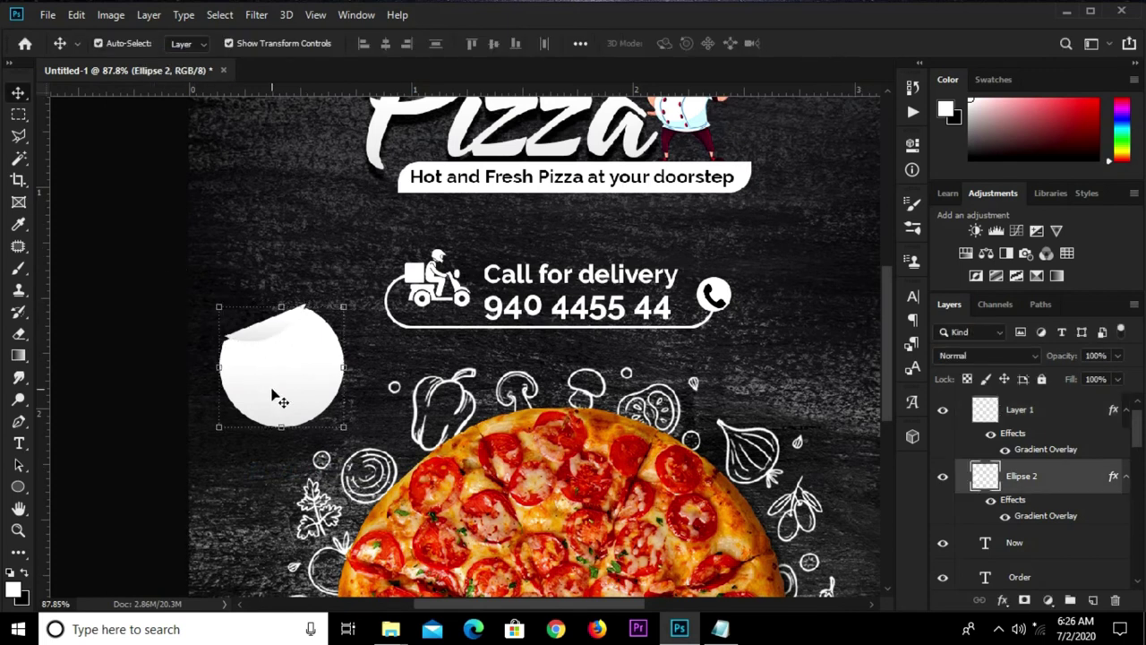
key("Up")
key("Up")
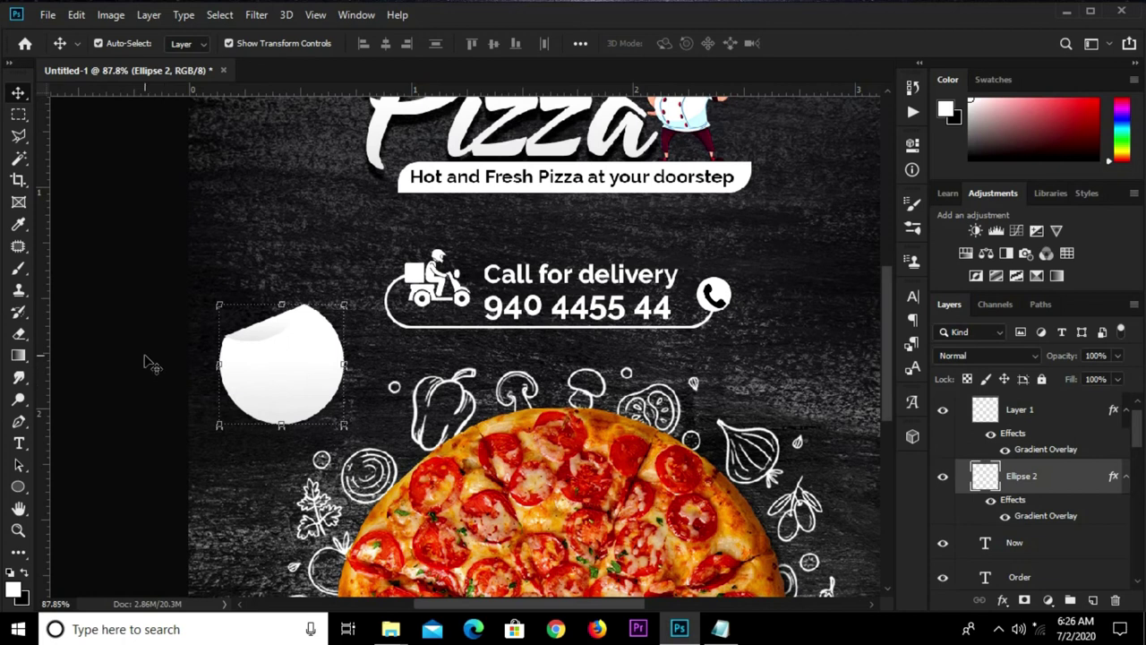
left_click(281, 332)
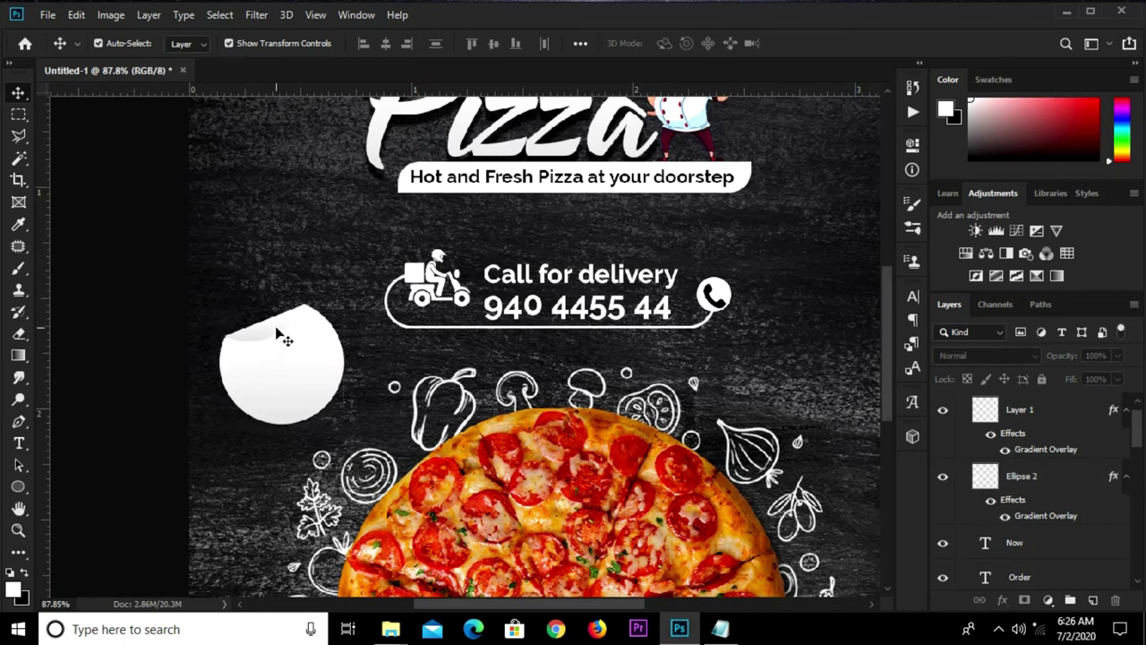
Give the curl layer a drop shadow at 50% opacity, 4 px distance, 3 px size.
left_click(1005, 602)
key("Escape")
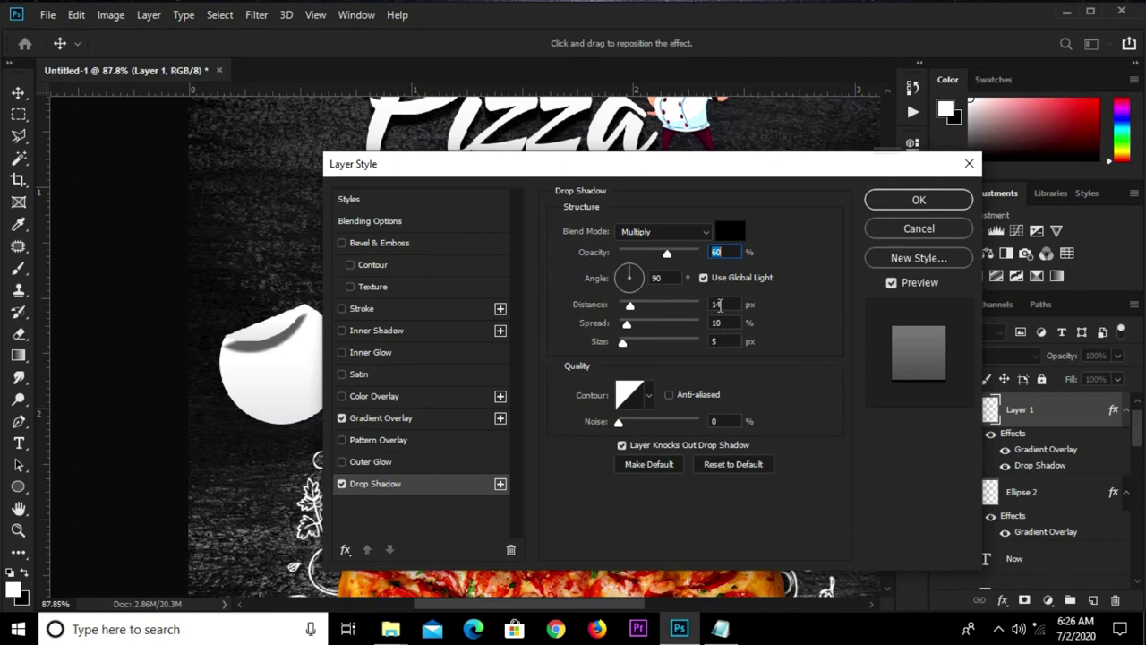
key("Down")
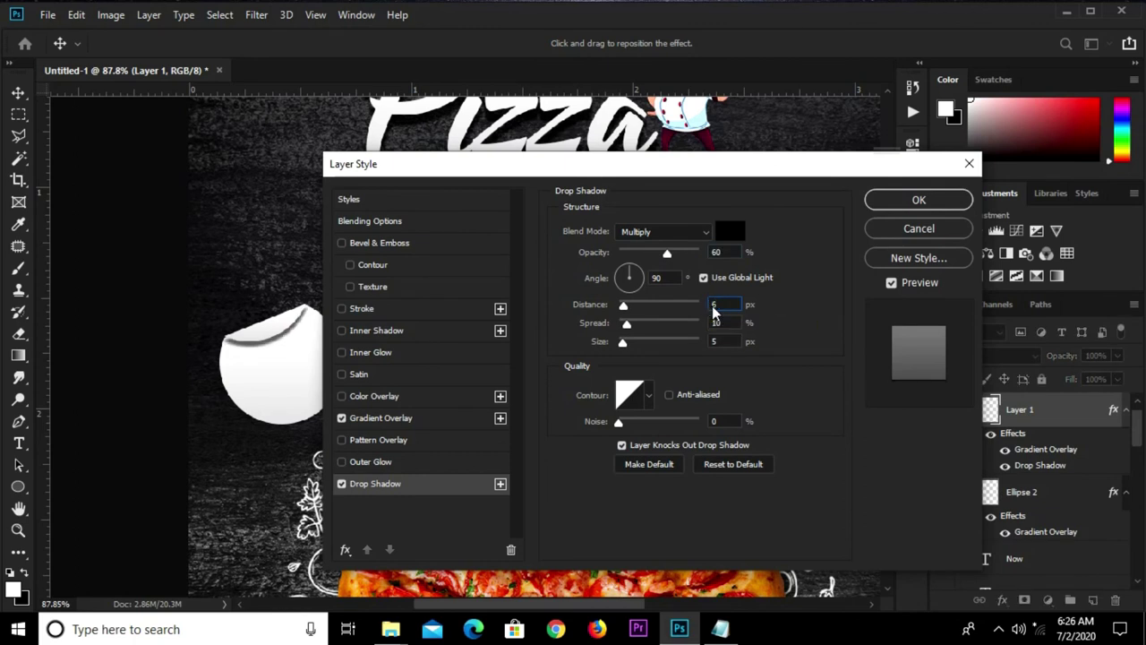
type("4")
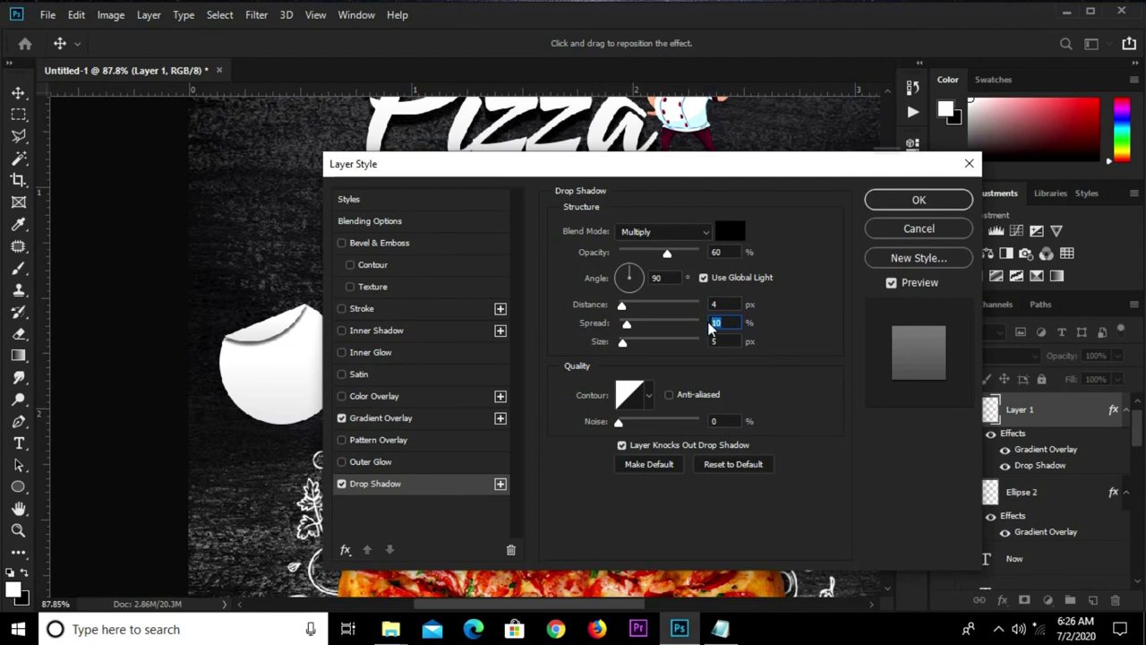
type("7")
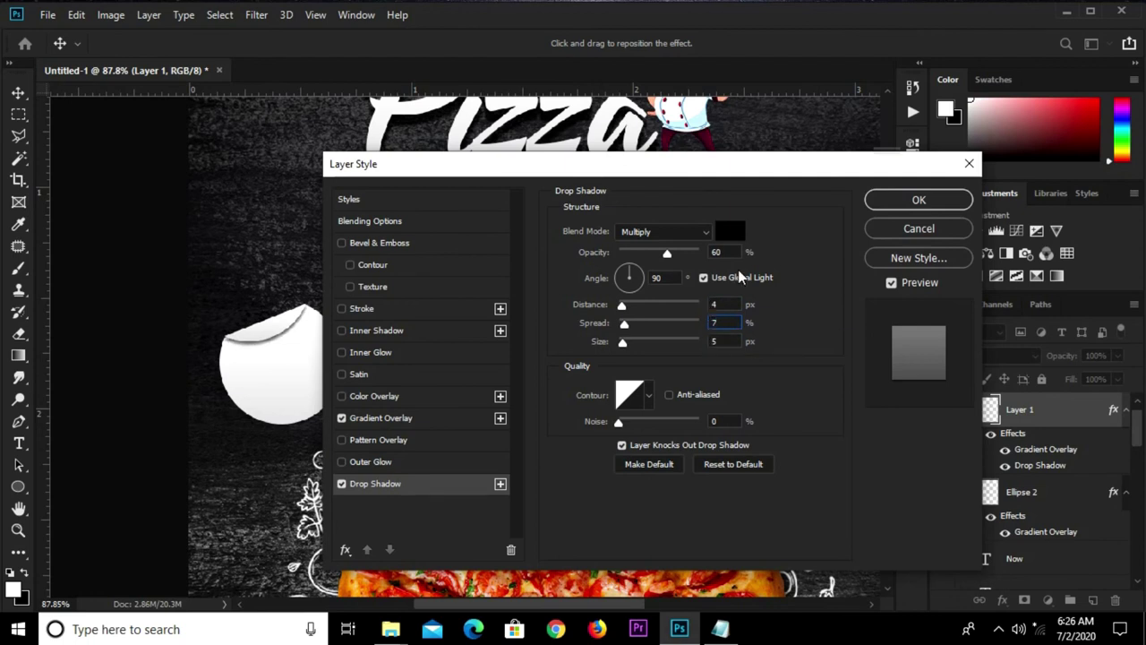
double_click(716, 252)
type("55")
type("50")
double_click(714, 342)
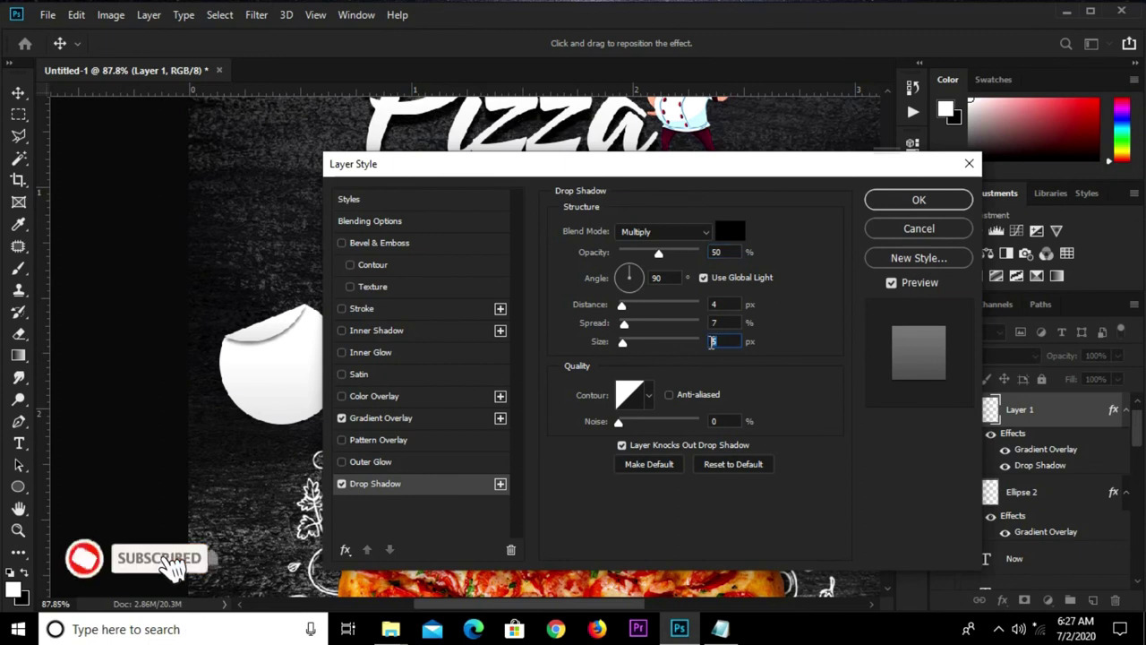
type("3")
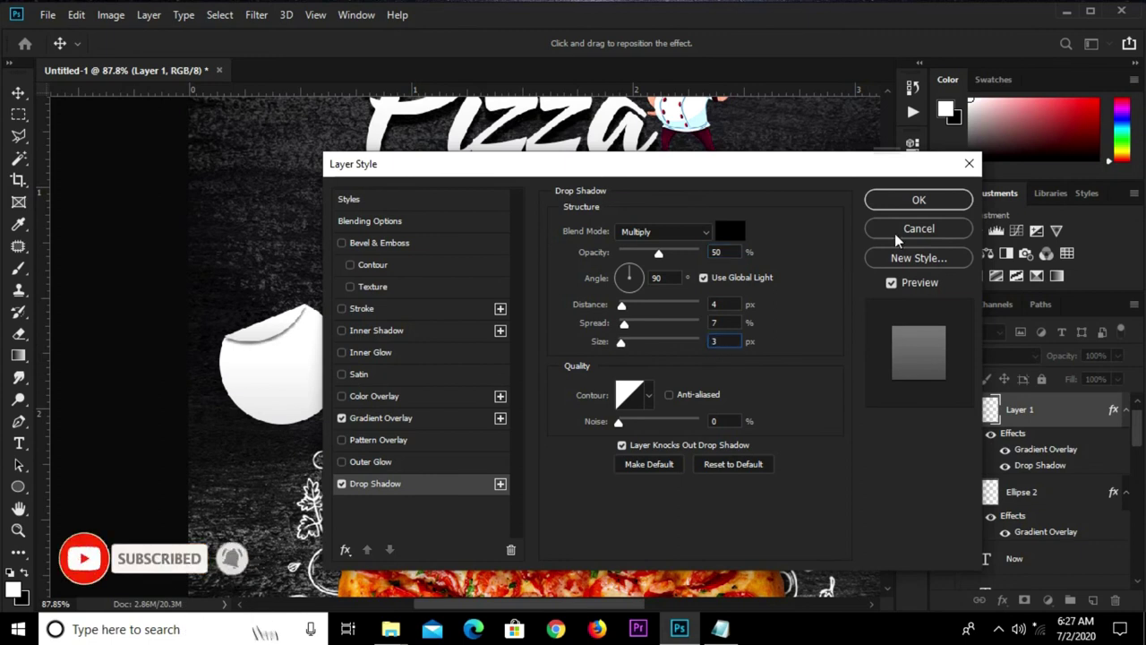
left_click(902, 209)
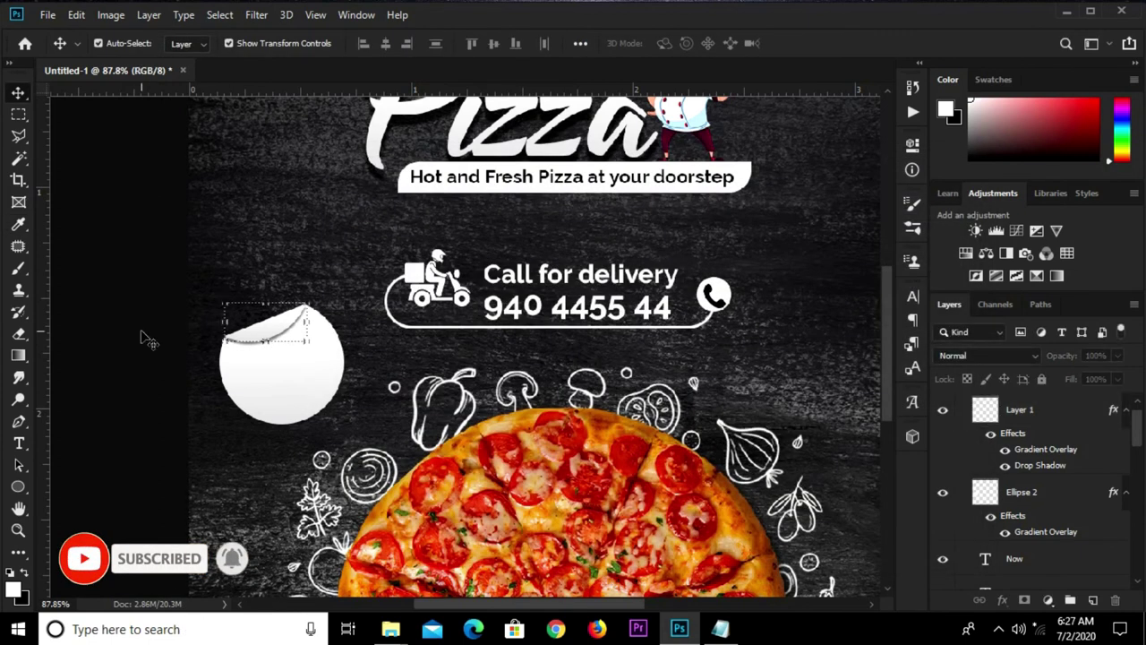
Copy the 25% text from the Notepad list and return to the poster.
key("ctrl+minus")
key("ctrl+minus")
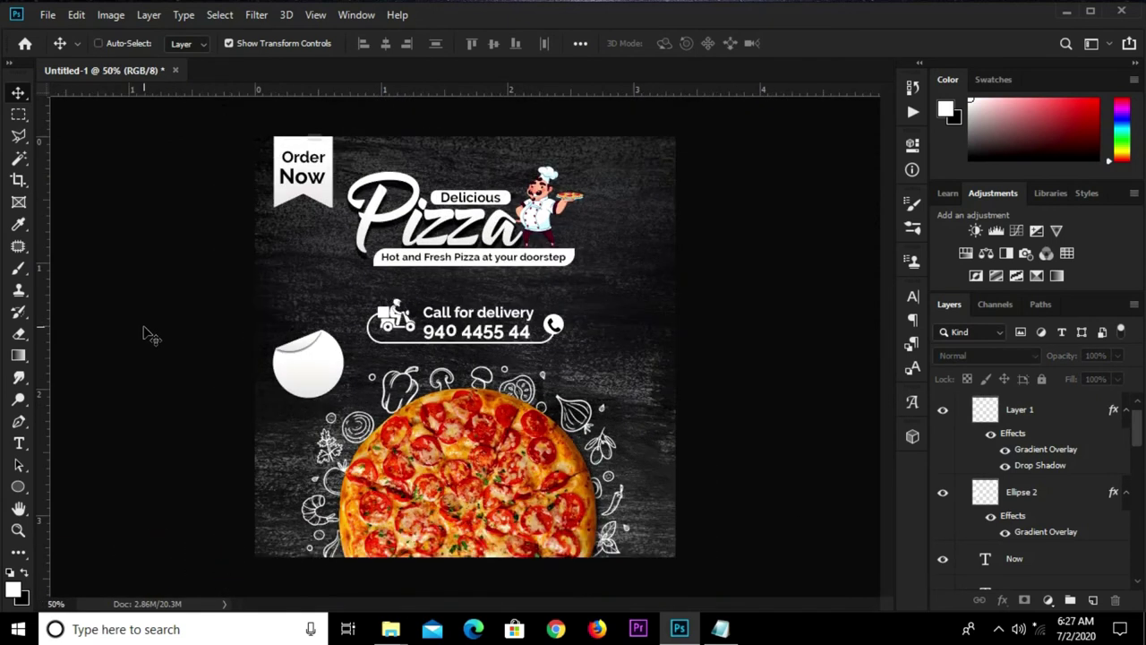
left_click(720, 628)
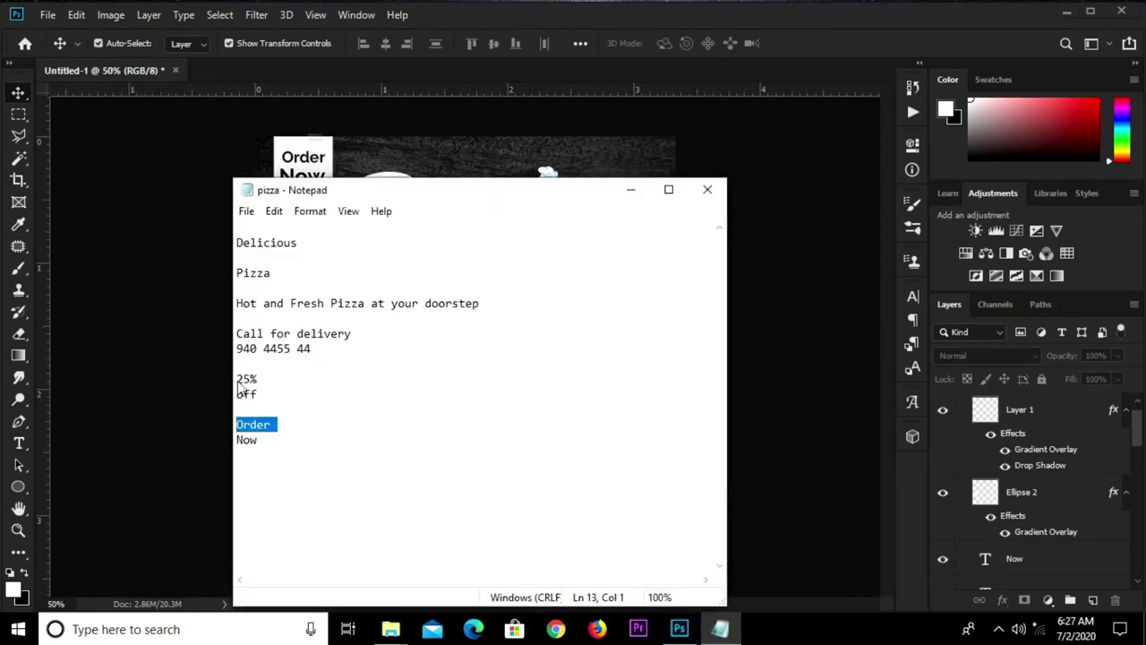
left_click_drag(279, 378, 231, 378)
right_click(245, 371)
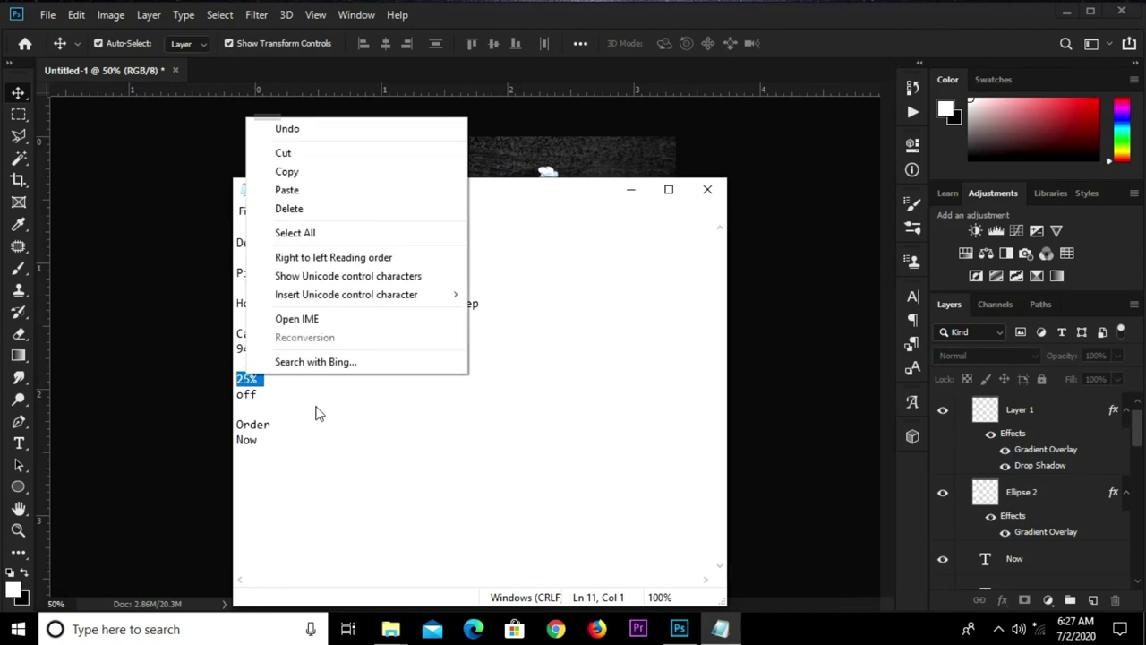
left_click(281, 171)
left_click(92, 330)
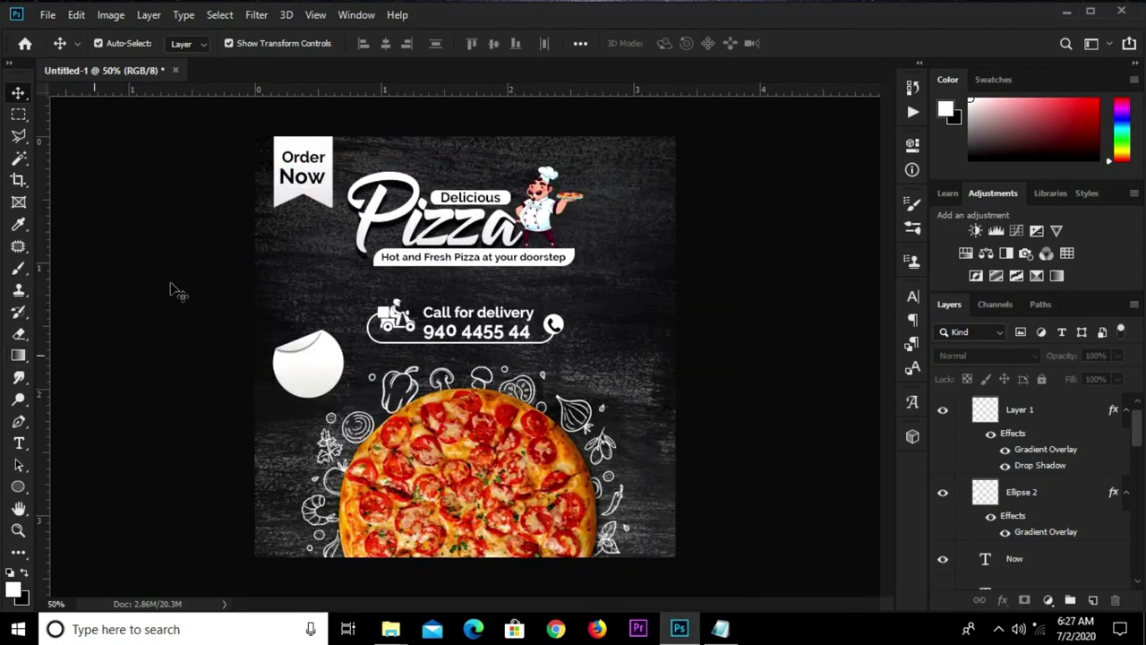
Duplicate the Now text and retype the copy as 25%.
left_click(301, 182)
scroll(303, 184, "up", 1)
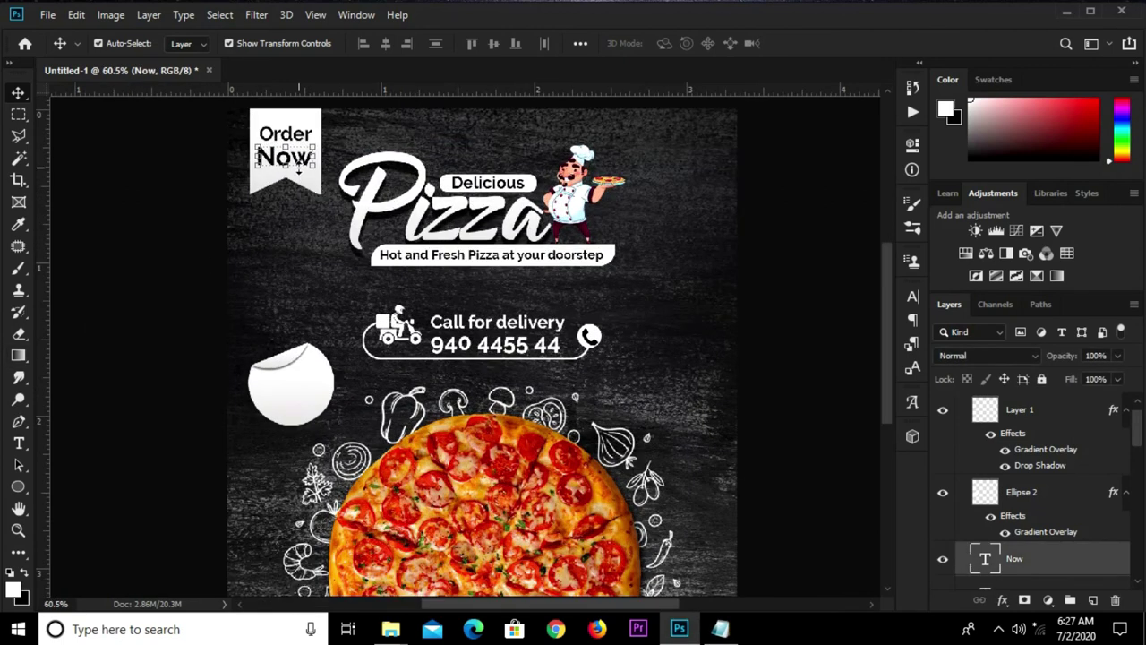
left_click_drag(301, 159, 283, 267)
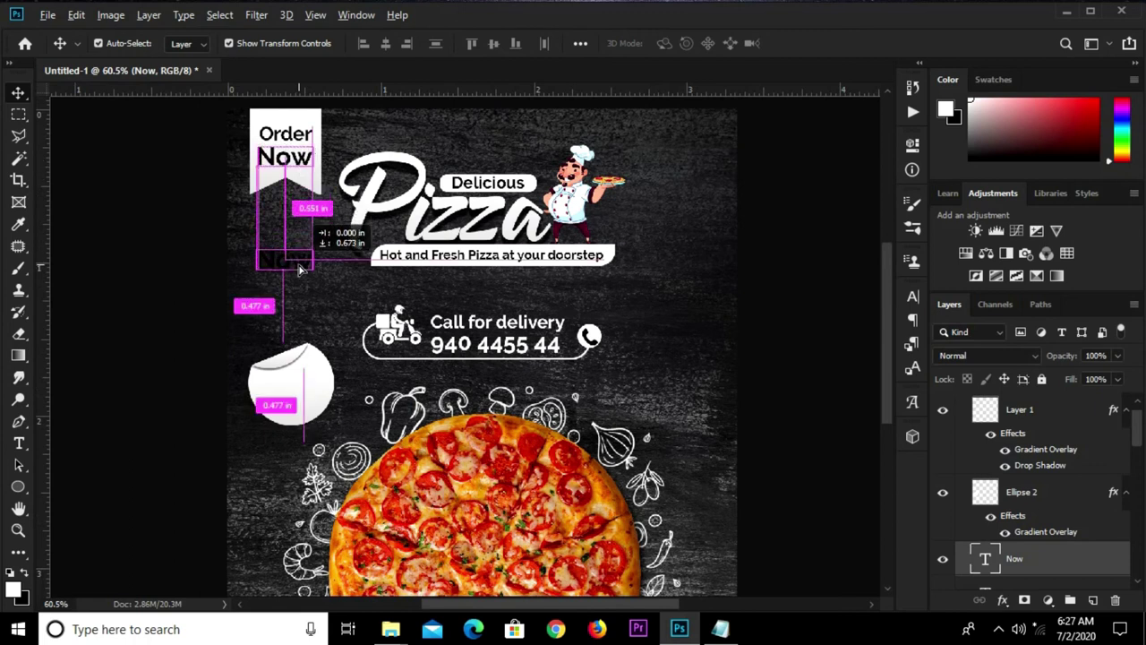
key("t")
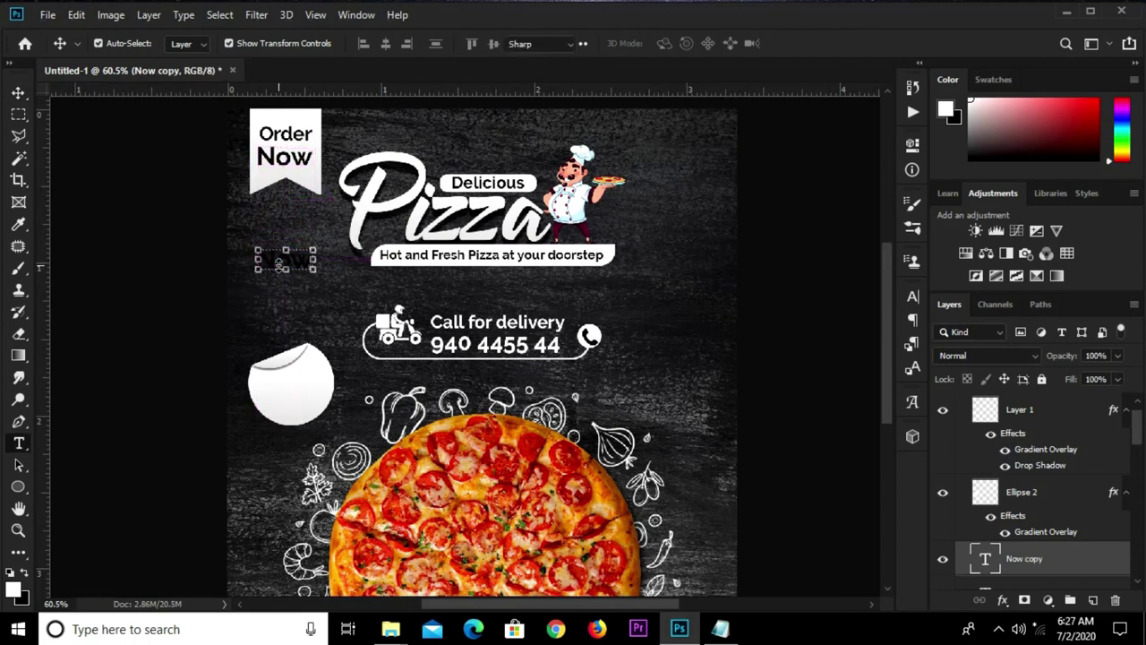
double_click(280, 261)
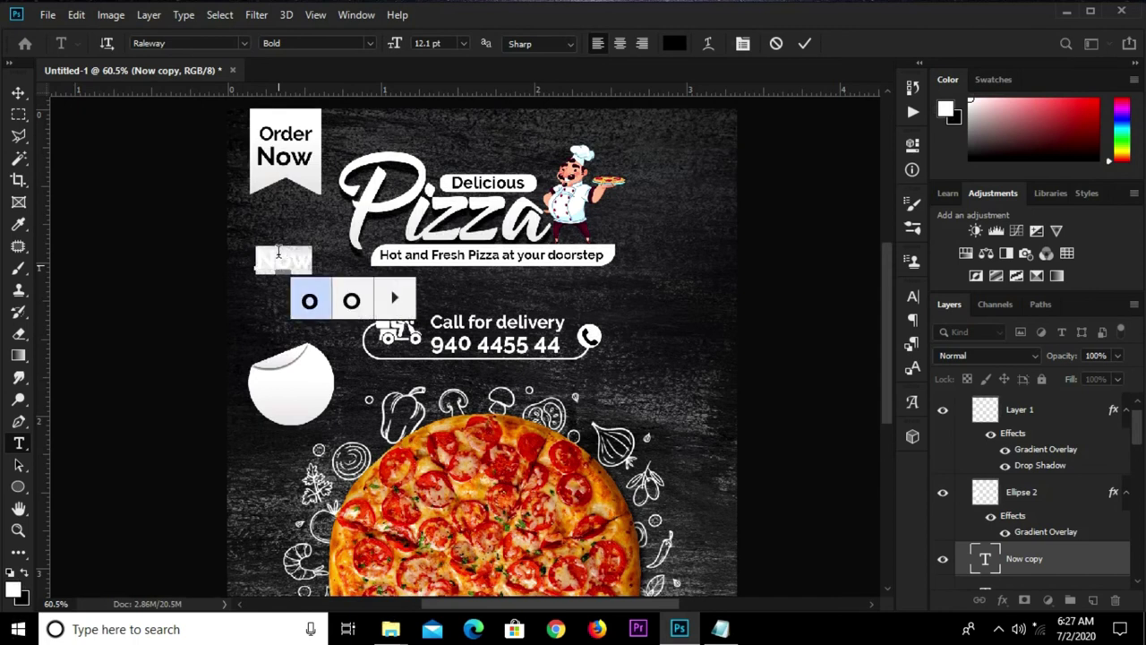
type("25%")
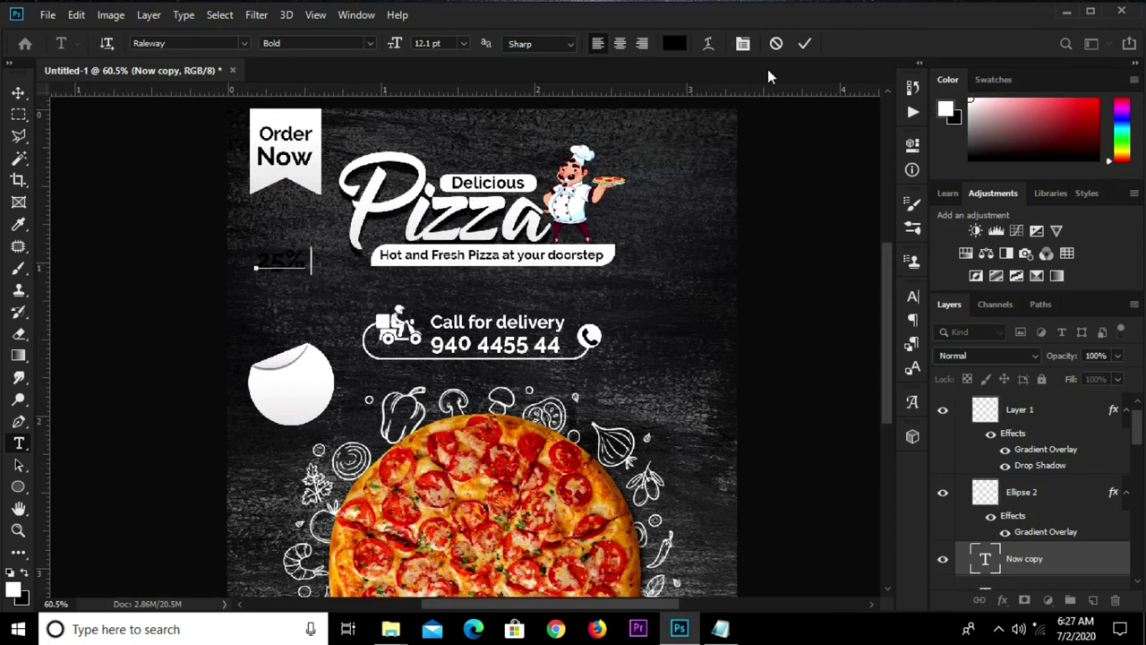
key("ctrl+Return")
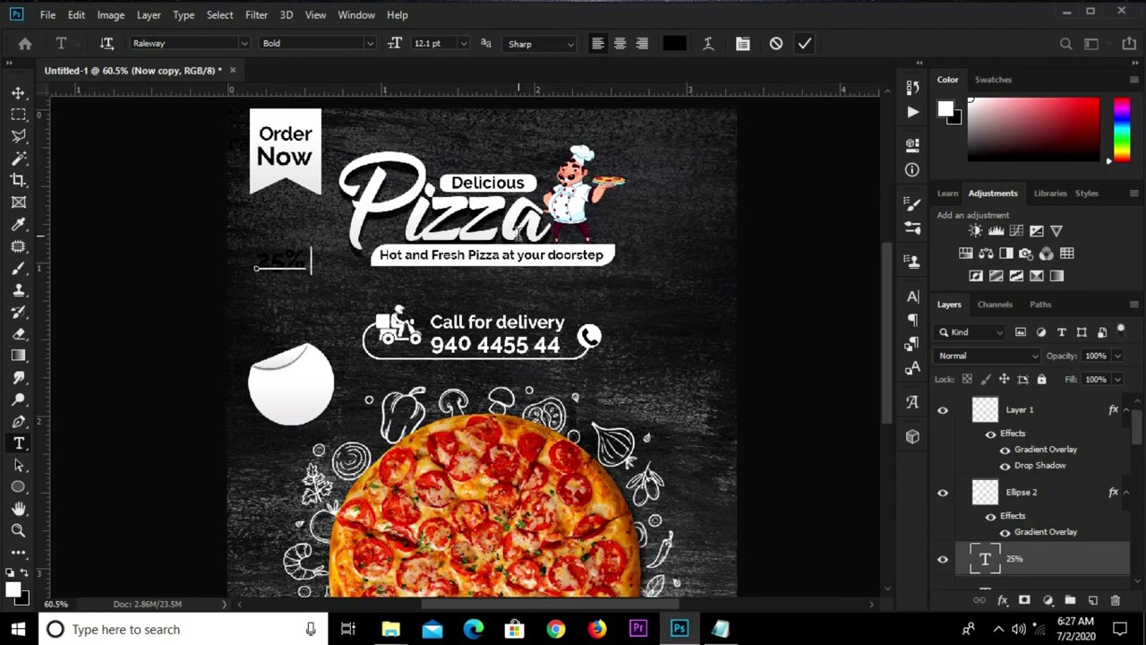
Move 25% down onto the sticker and place its layer above Group 4.
key("v")
left_click_drag(277, 259, 297, 458)
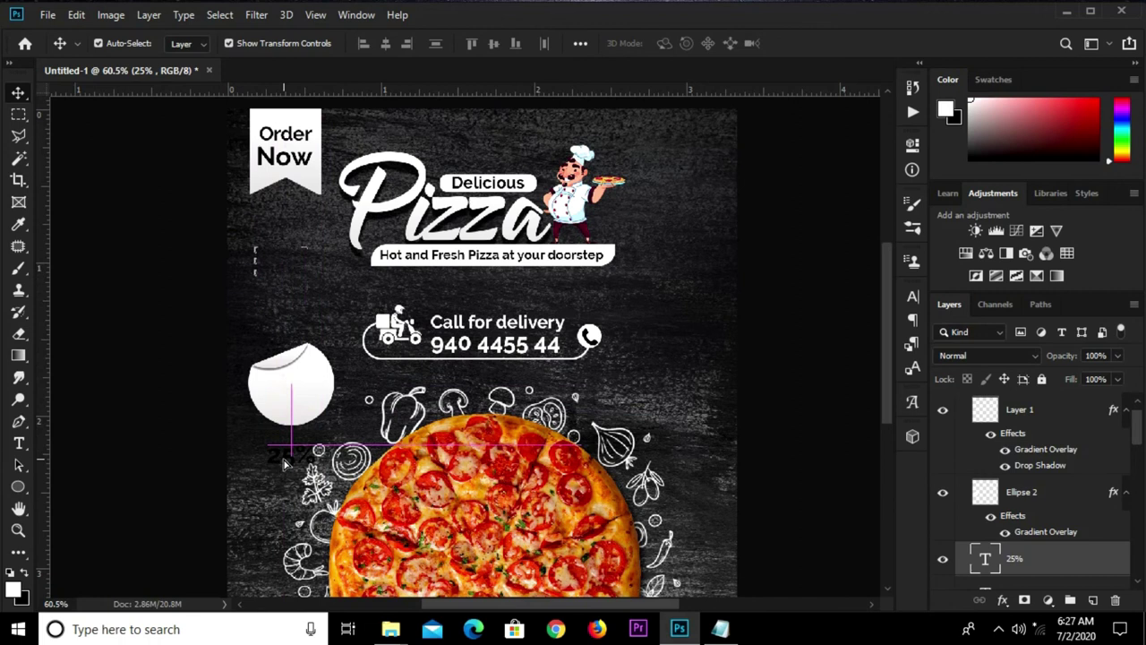
left_click_drag(1014, 557, 1009, 370)
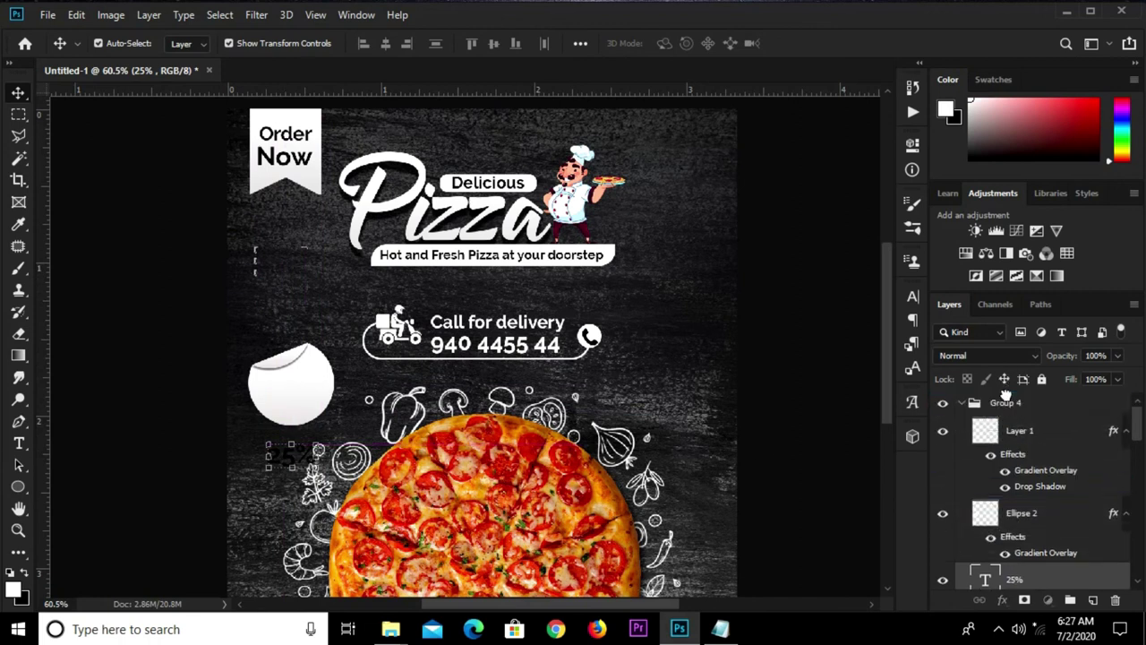
left_click_drag(1003, 381, 1006, 395)
Set 25% to the Accidental Presidency font and enlarge it over the circle.
left_click(913, 296)
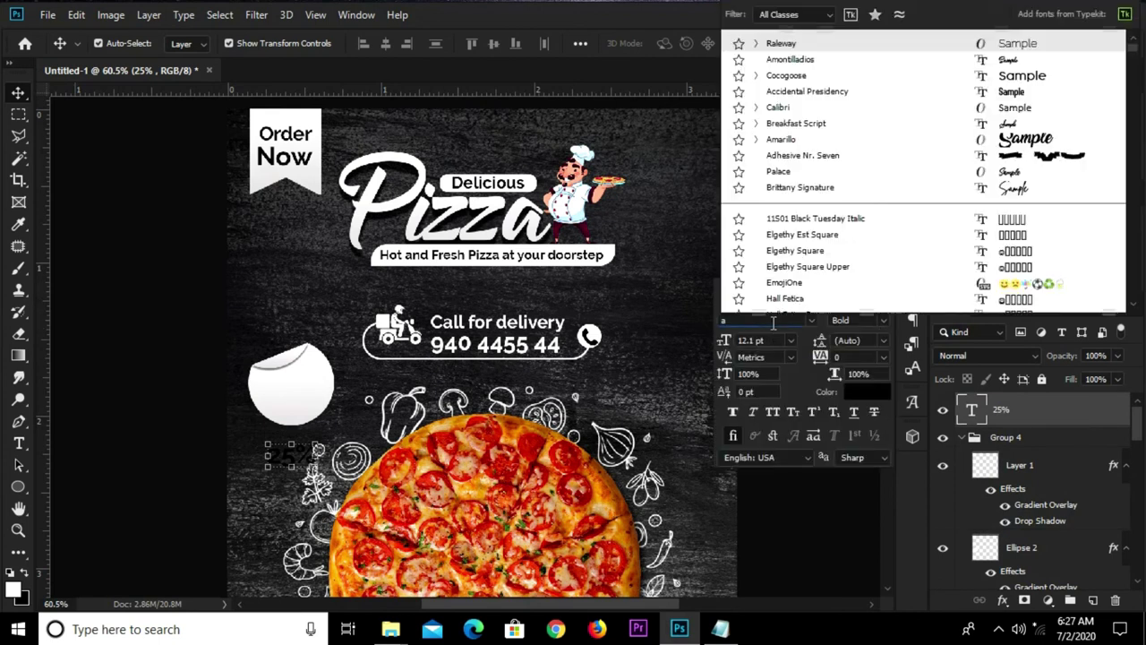
type("accide")
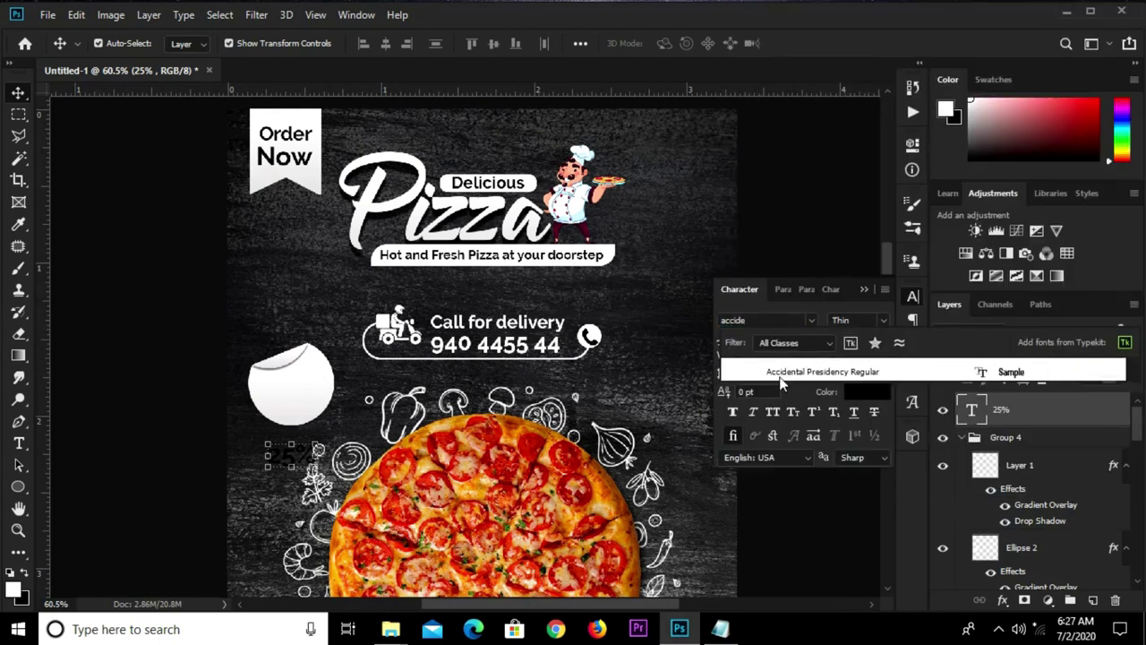
left_click(783, 373)
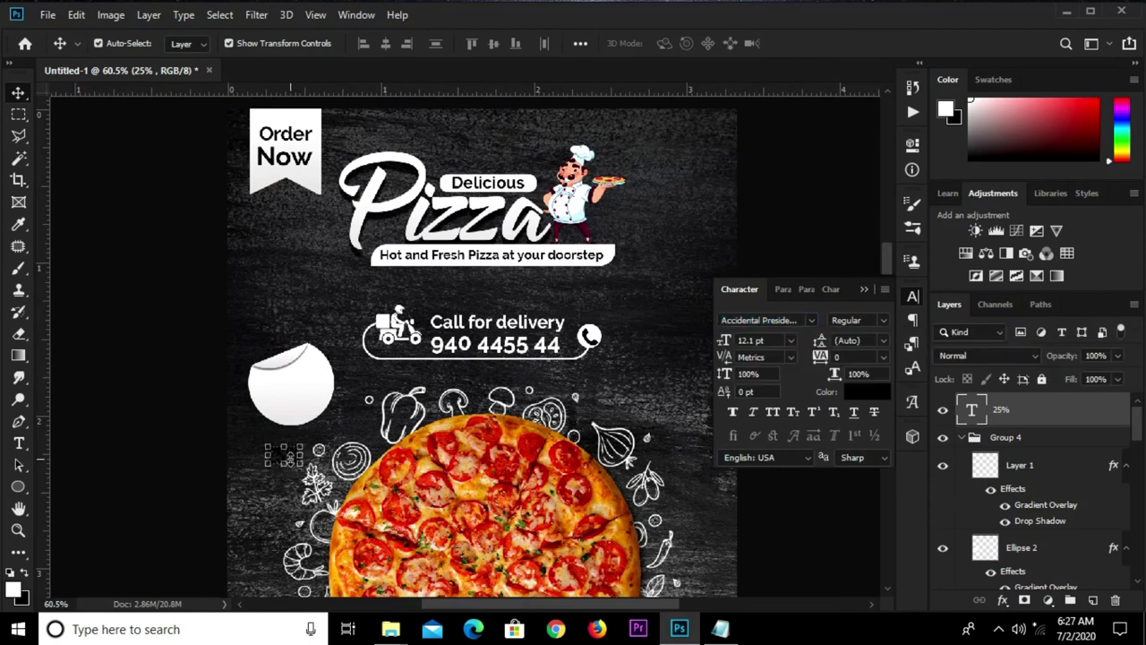
key("ctrl+t")
left_click_drag(296, 452, 304, 389)
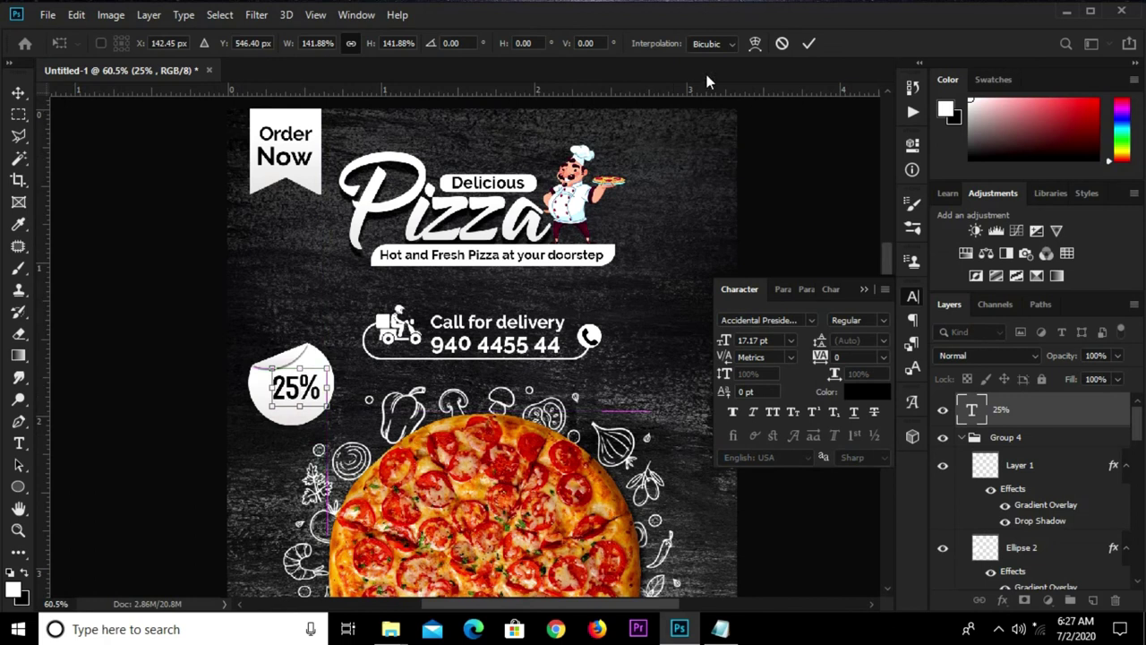
left_click(808, 43)
Alt-drag a copy of the 25% text below the original.
scroll(297, 373, "up", 1, "alt")
scroll(297, 373, "up", 1, "alt")
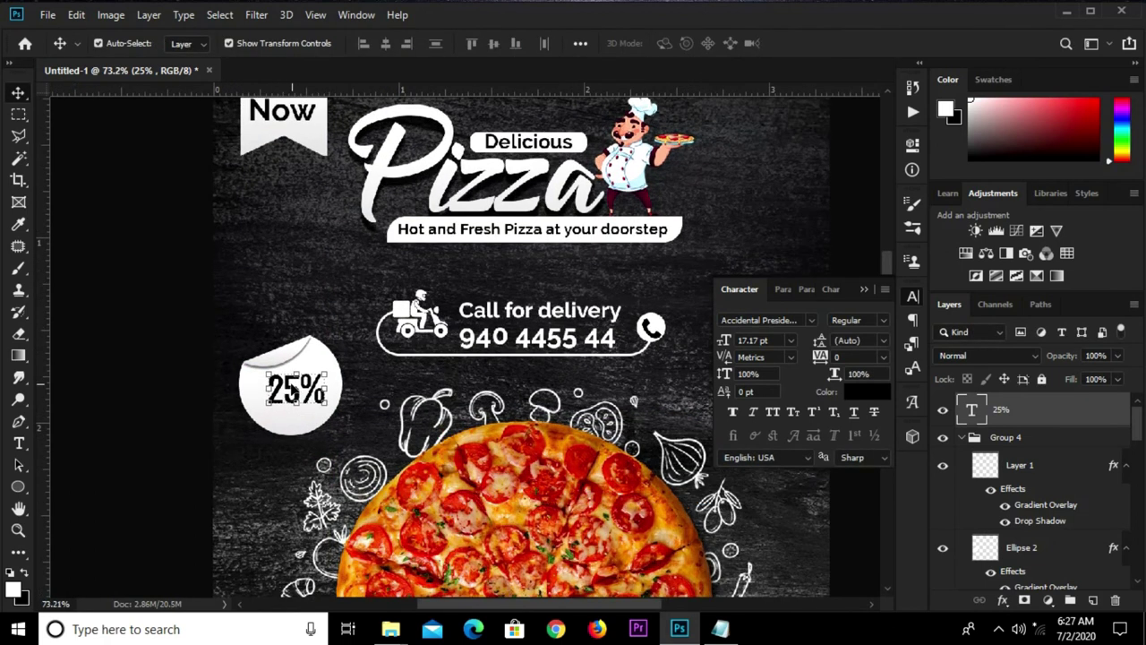
left_click_drag(296, 387, 295, 426)
Retype the copy as OFF and scale it to about 69% under 25%.
key("t")
double_click(295, 428)
type("OFF")
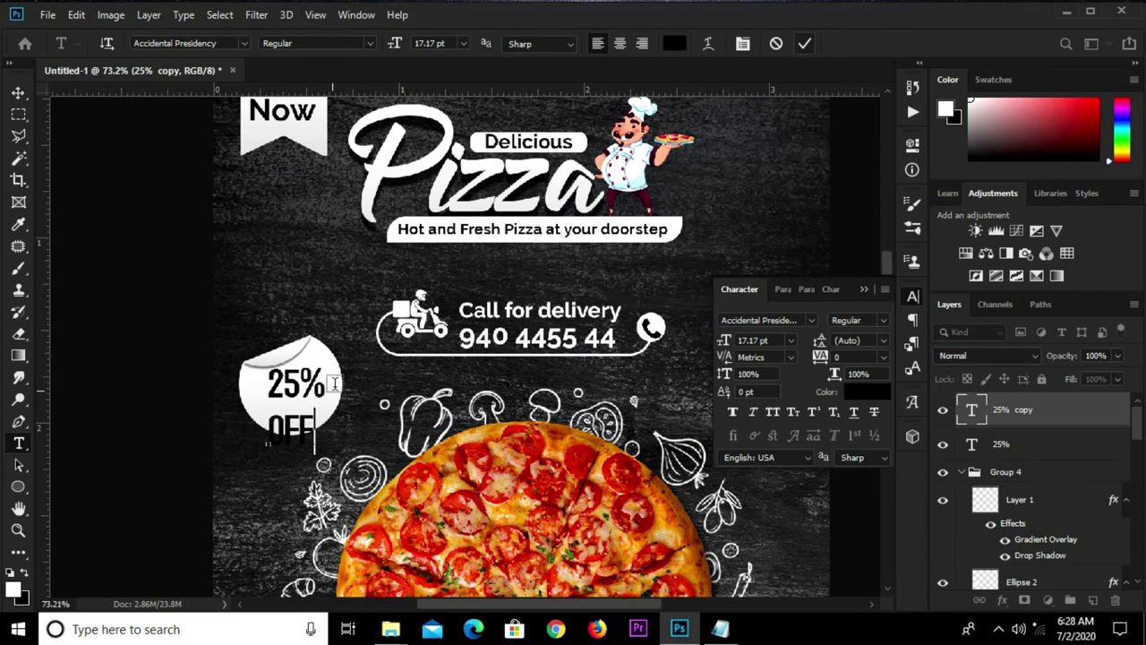
key("ctrl+Return")
key("v")
key("ctrl+t")
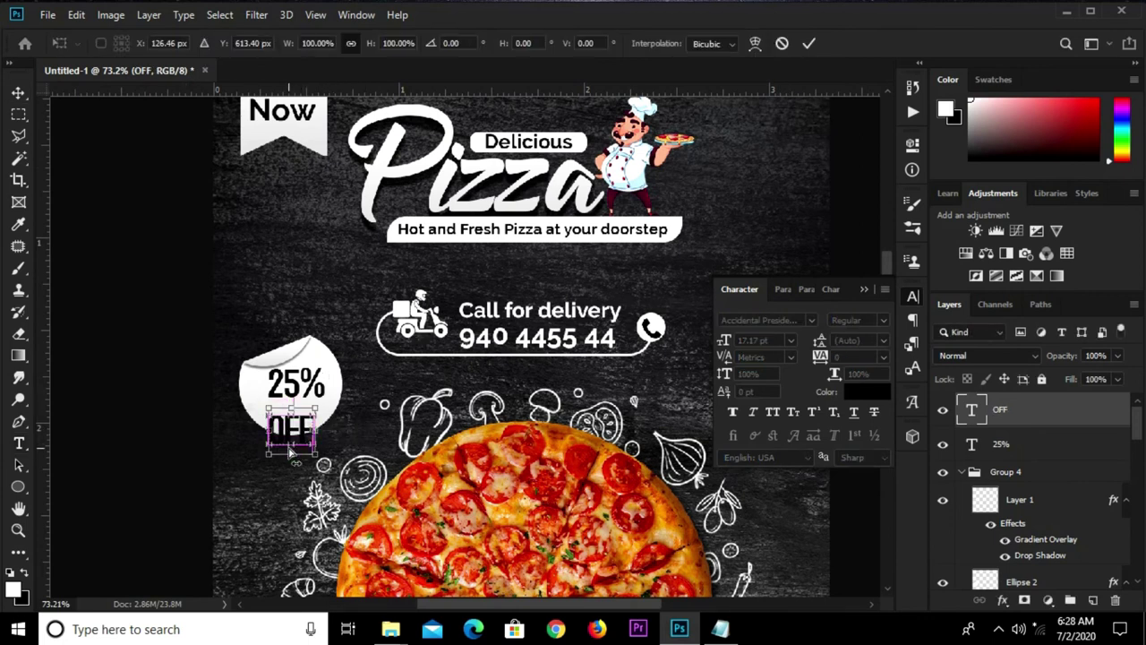
left_click_drag(290, 453, 292, 437)
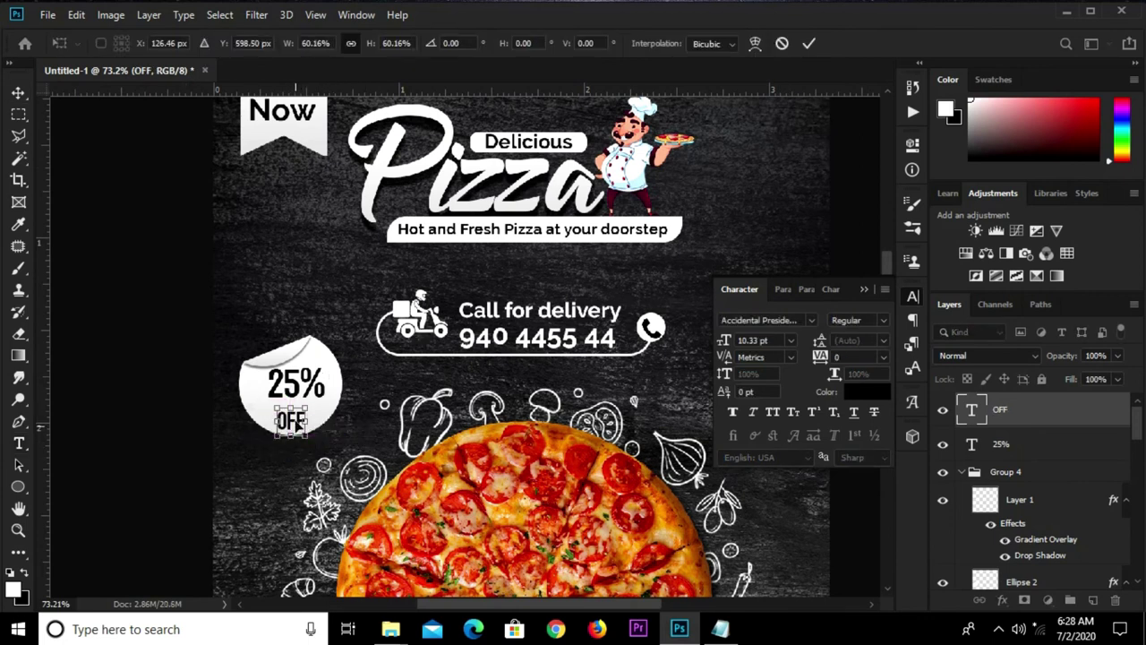
scroll(295, 417, "up", 3)
left_click_drag(295, 401, 295, 391)
key("Return")
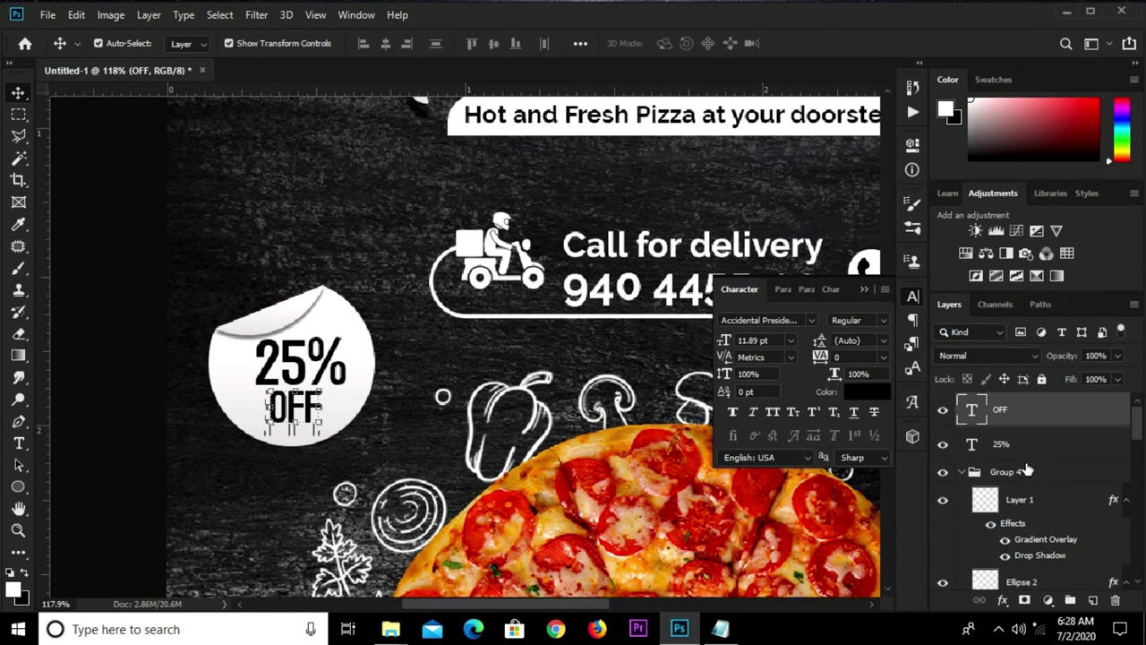
Tilt the 25% and OFF text together by about -22°.
left_click(1023, 447, "shift")
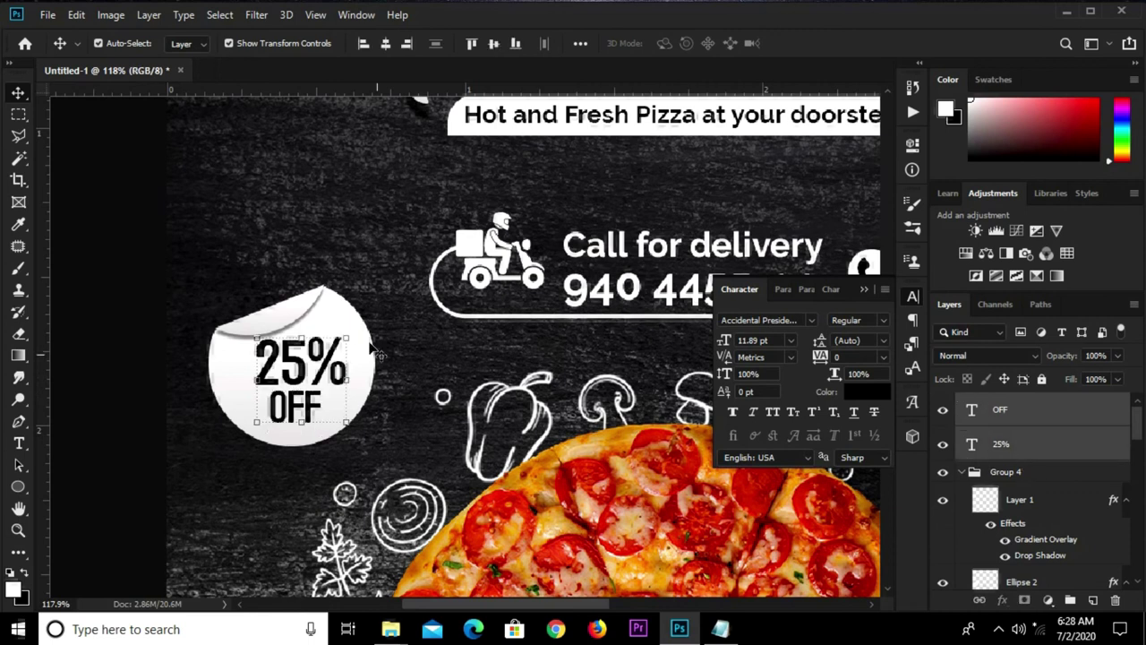
left_click_drag(351, 321, 324, 312)
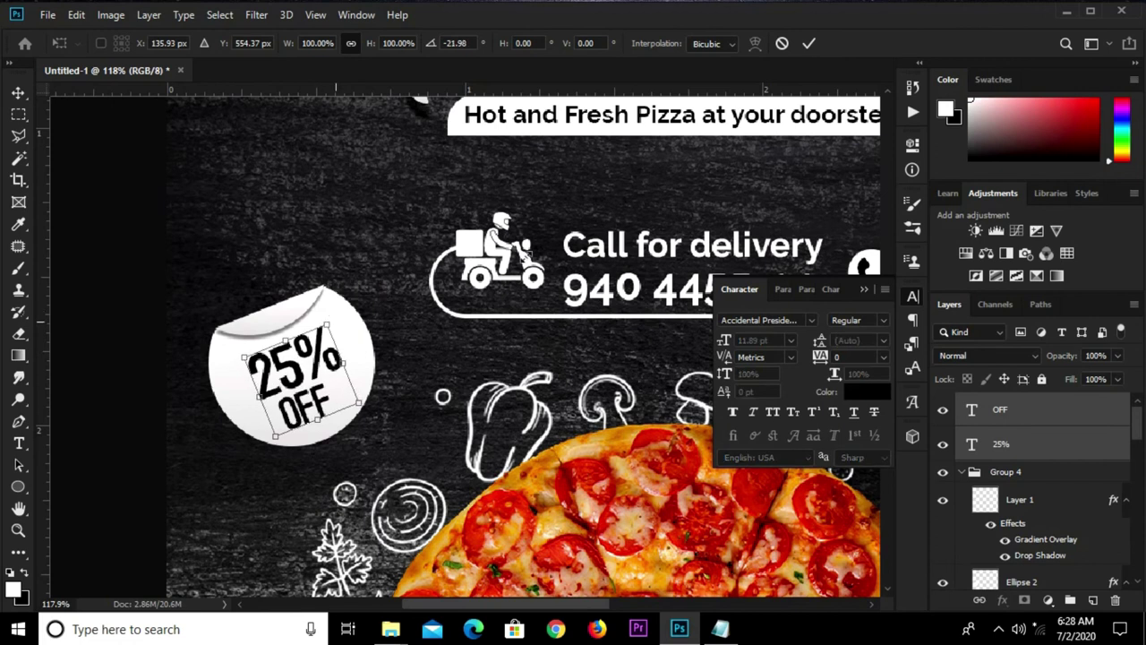
left_click(810, 45)
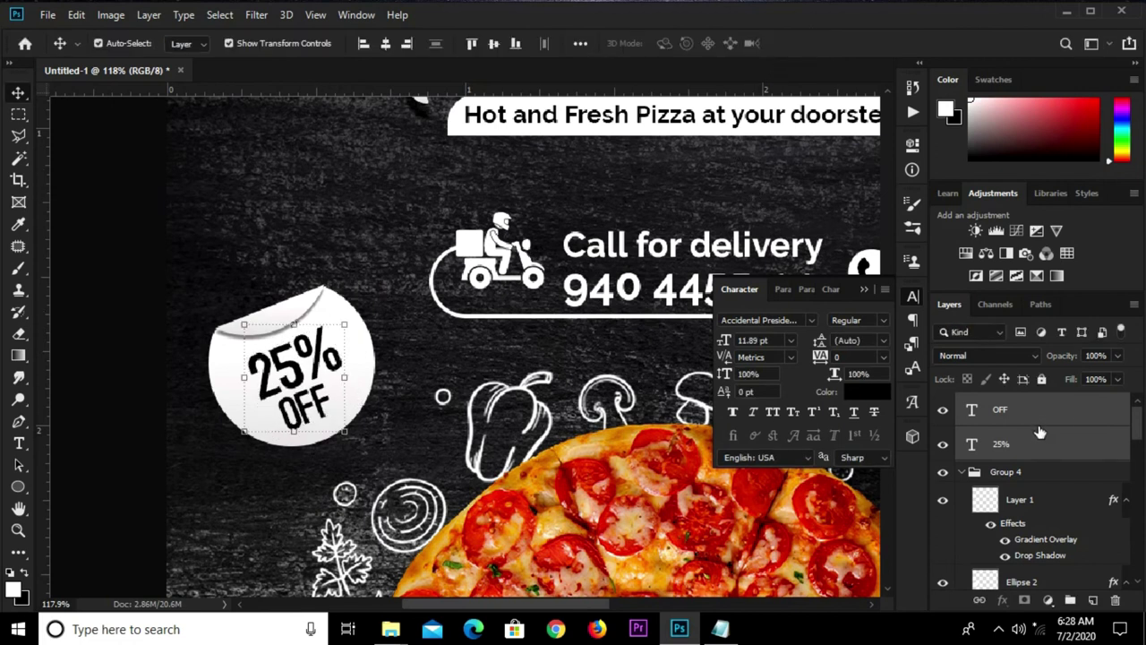
Group Ellipse 2, Layer 1, 25% and OFF into Group 5.
left_click(1034, 491)
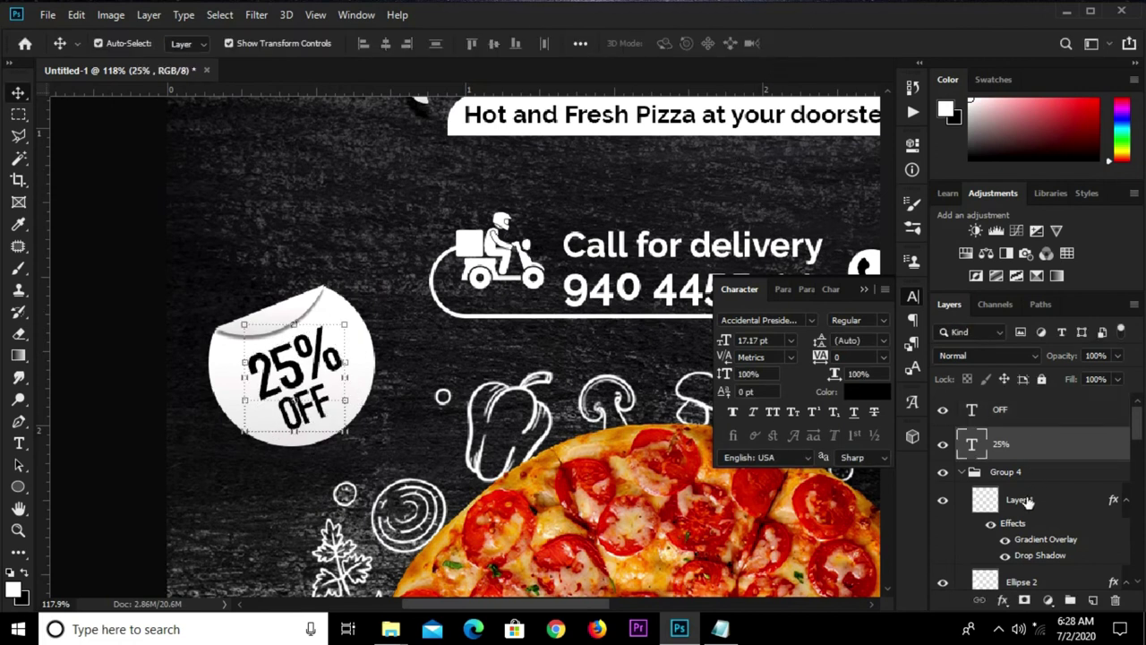
scroll(1025, 518, "down", 1)
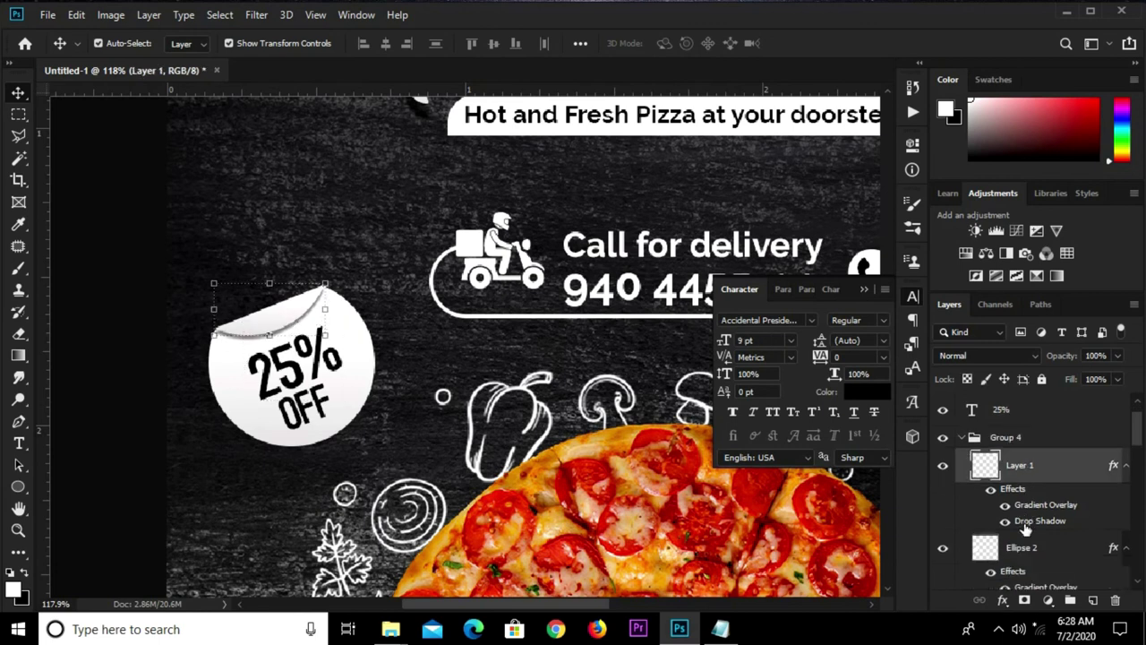
left_click(1032, 558)
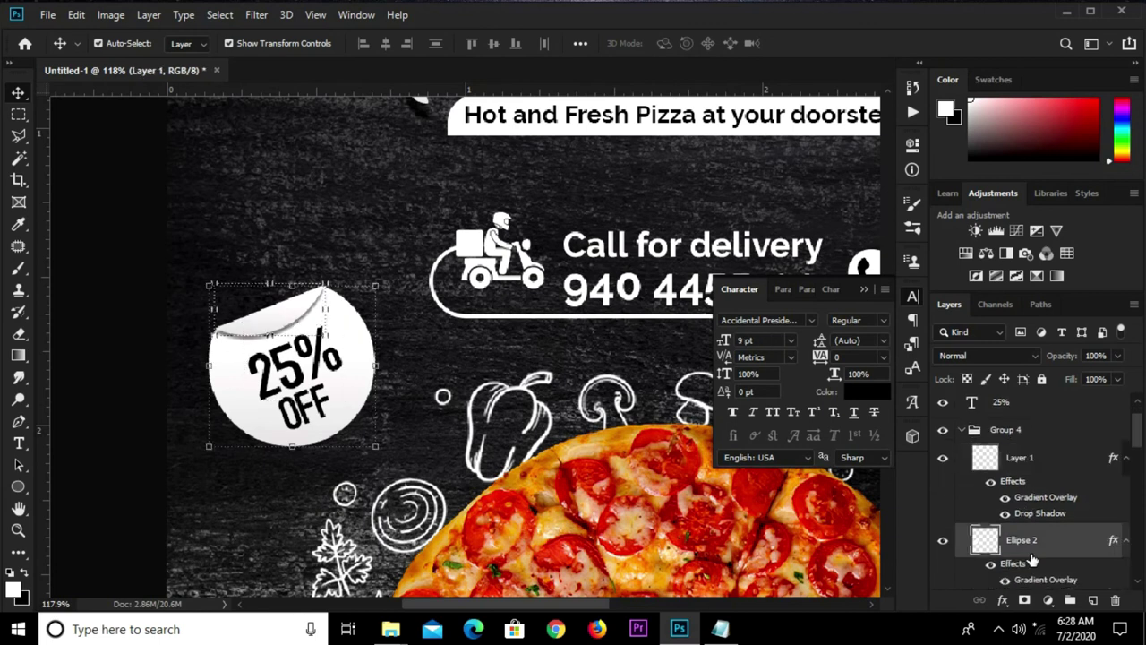
left_click(1032, 458, "ctrl")
scroll(1025, 461, "up", 1)
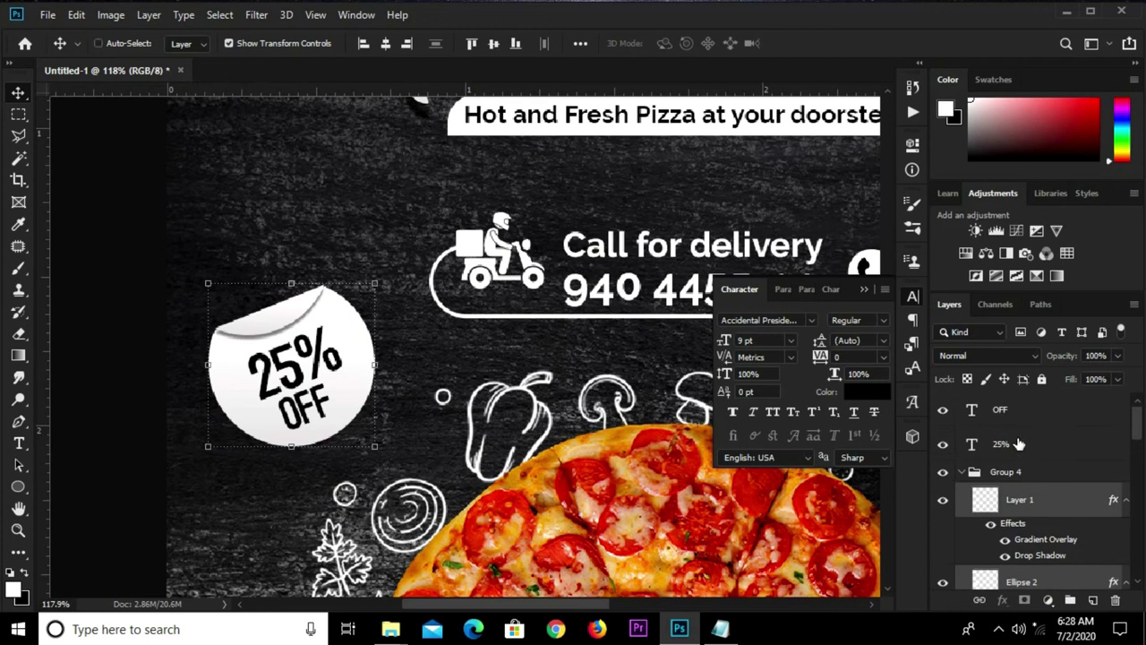
left_click(1018, 444, "ctrl")
left_click(1026, 409, "ctrl")
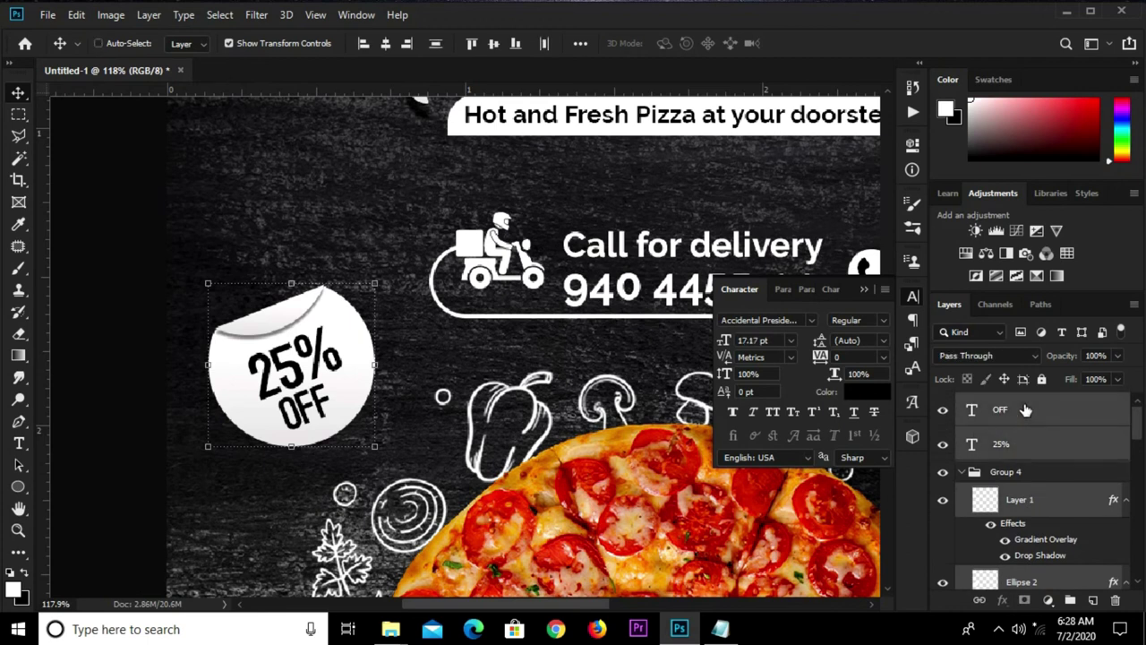
key("ctrl+g")
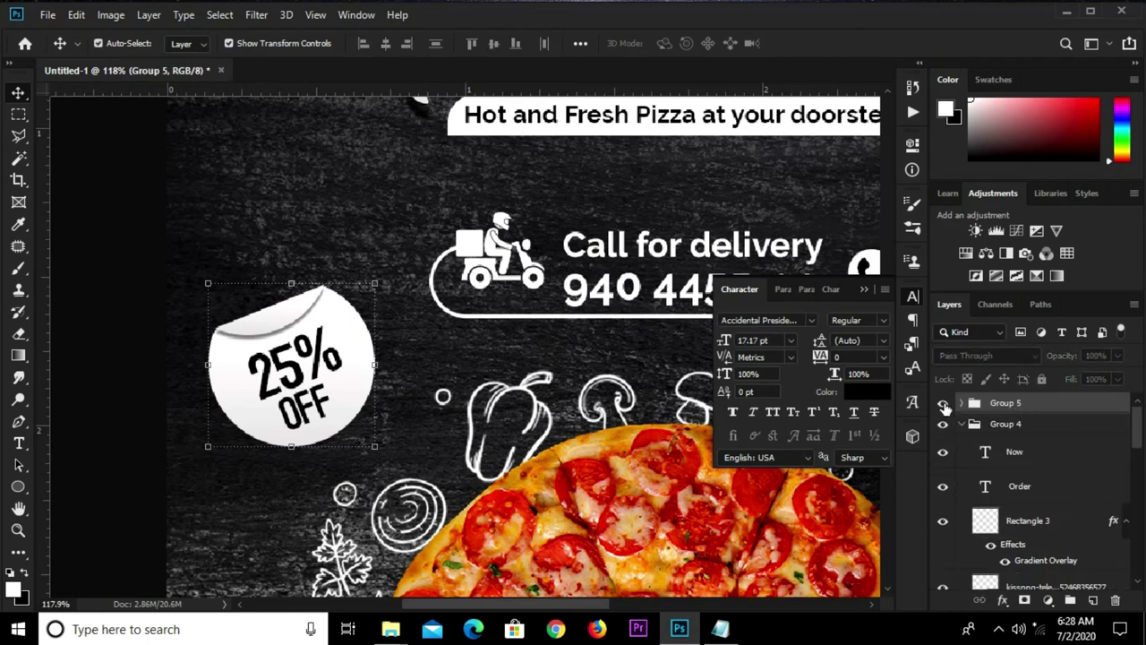
Rotate the Group 5 sticker about 6.35°.
left_click(943, 404)
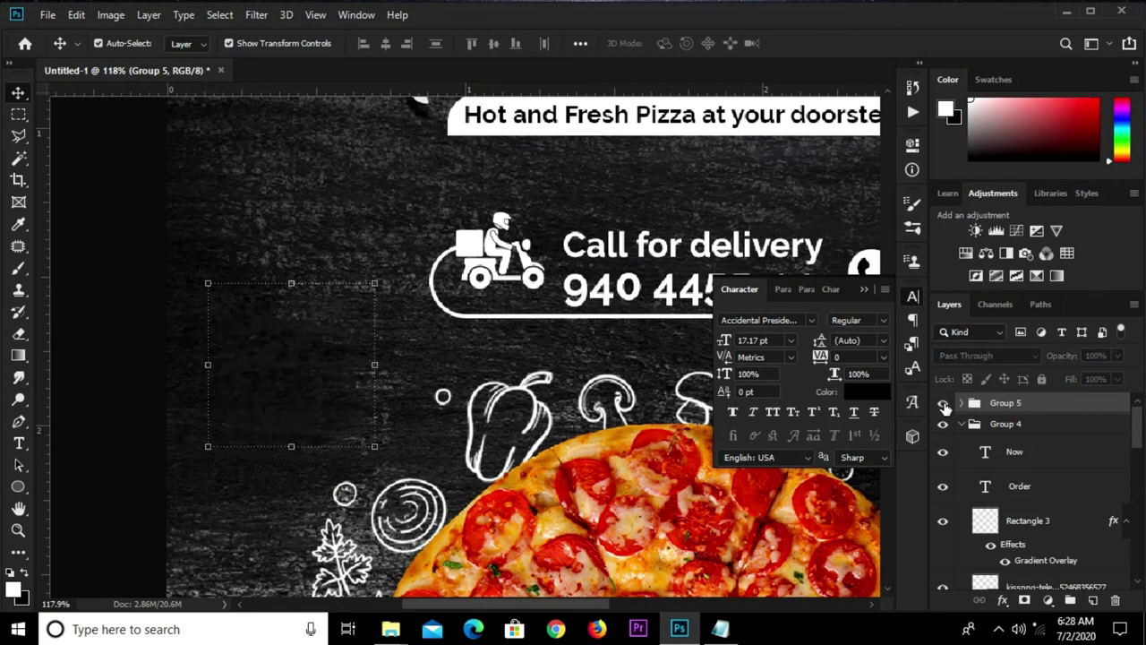
left_click(942, 404)
left_click_drag(391, 283, 401, 298)
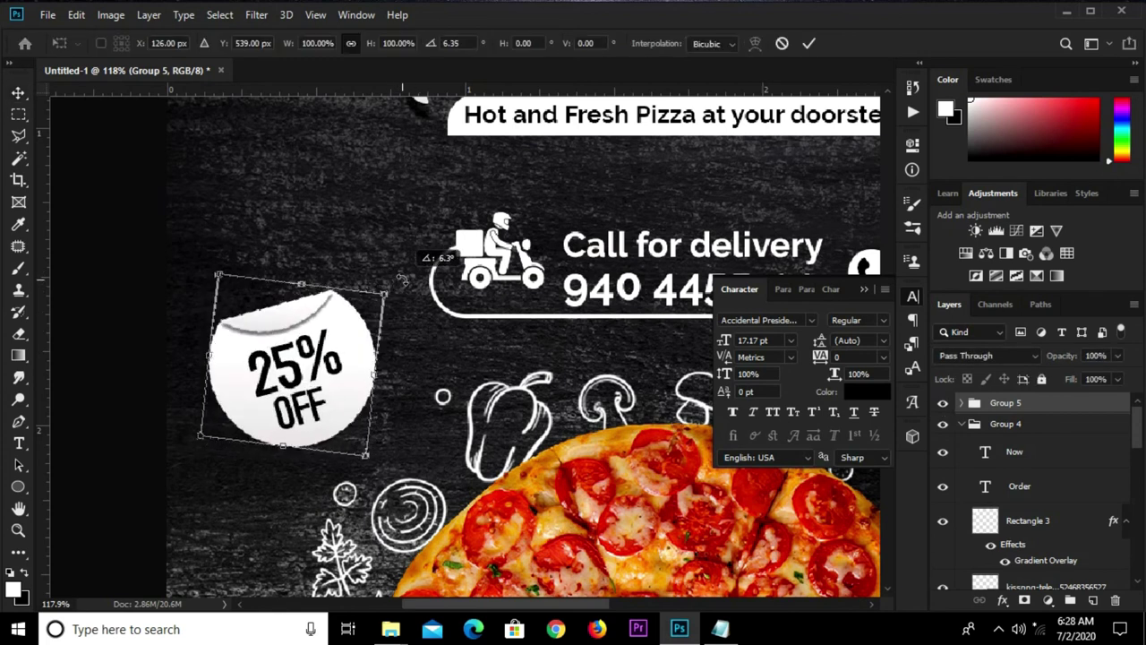
left_click(808, 45)
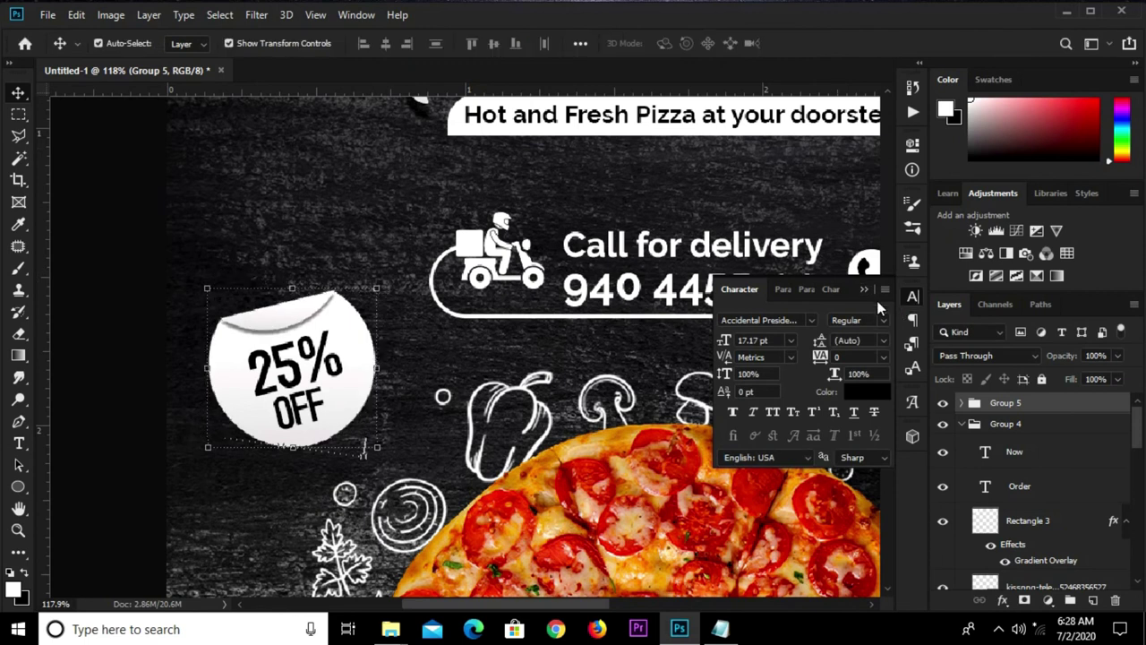
key("ctrl+0")
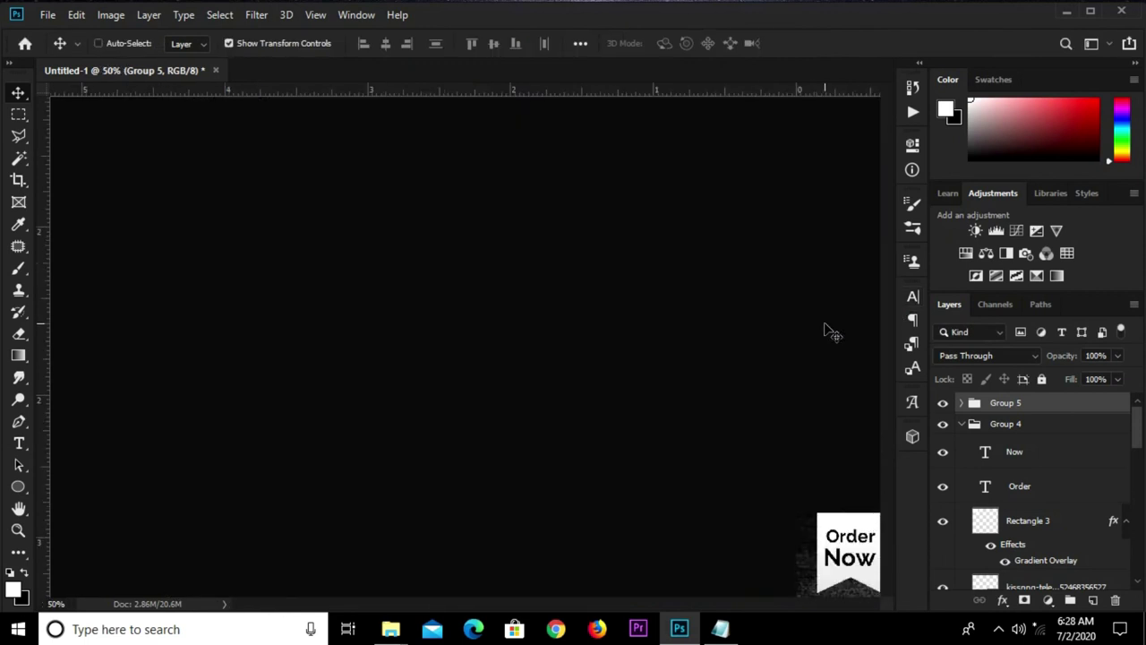
left_click(732, 337)
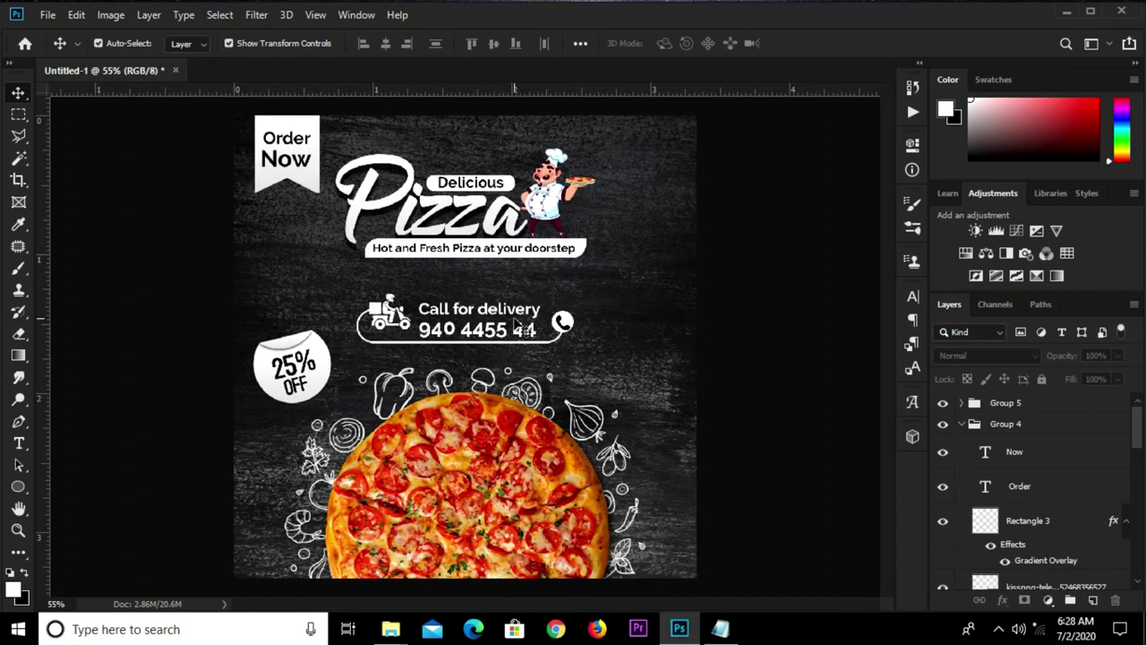
left_click(504, 321)
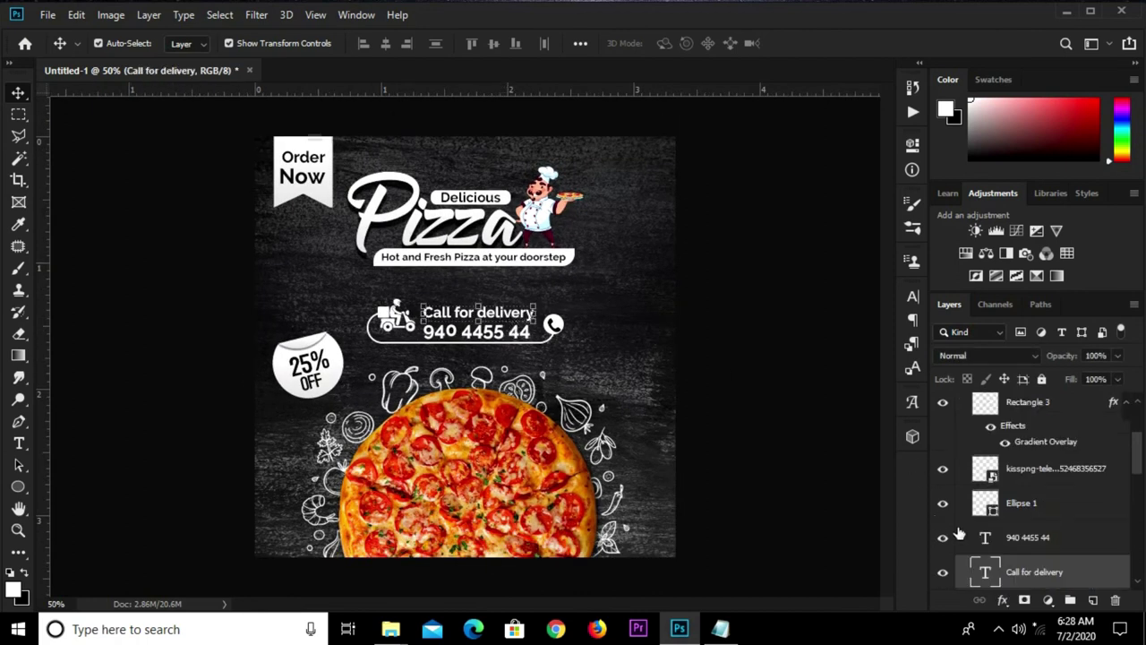
scroll(959, 501, "up", 1)
scroll(961, 481, "up", 1)
scroll(963, 483, "up", 1)
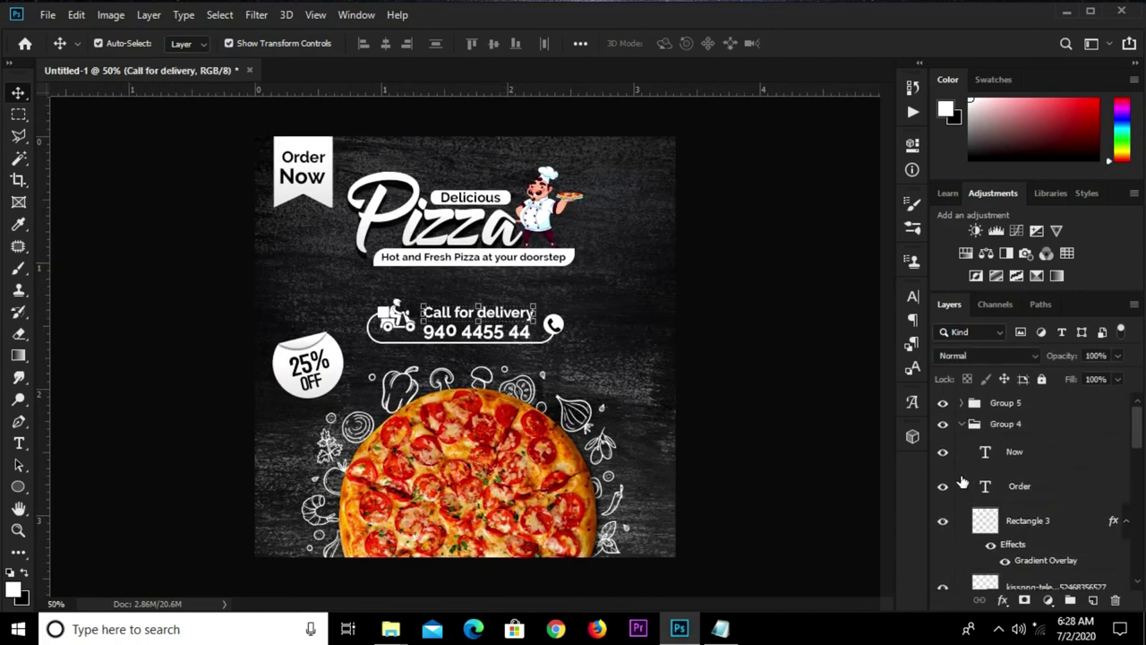
left_click(942, 424)
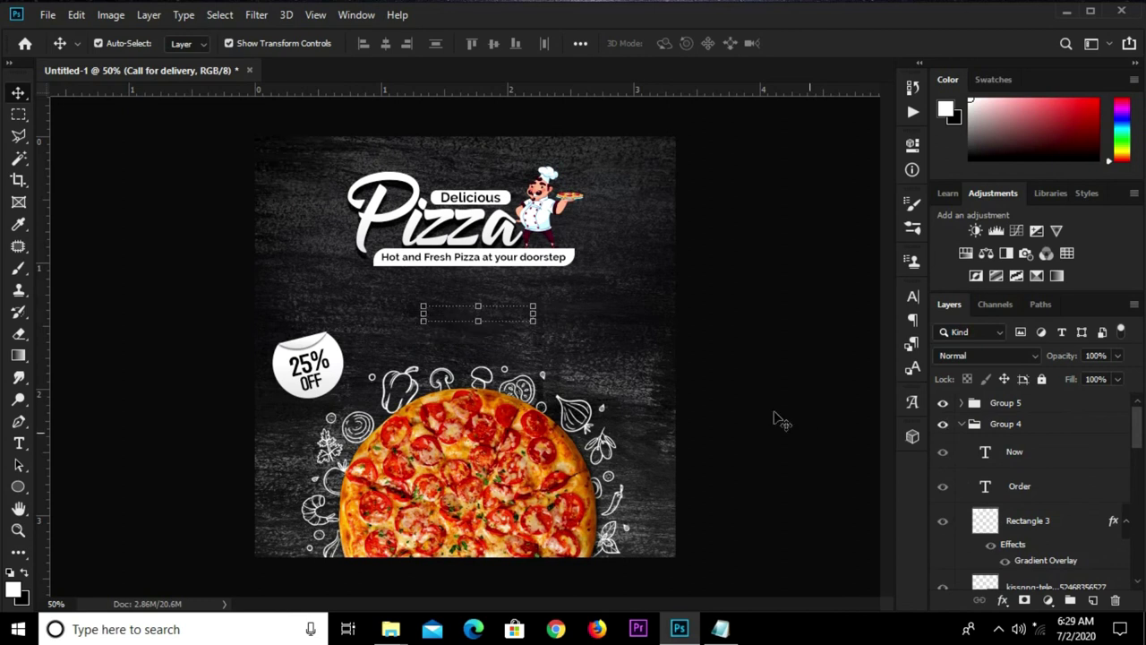
key("ctrl+z")
key("ctrl+z")
key("ctrl+z")
key("ctrl+z")
Add a Curves 1 adjustment layer with the curve pulled down, toggling it to compare.
left_click(1048, 600)
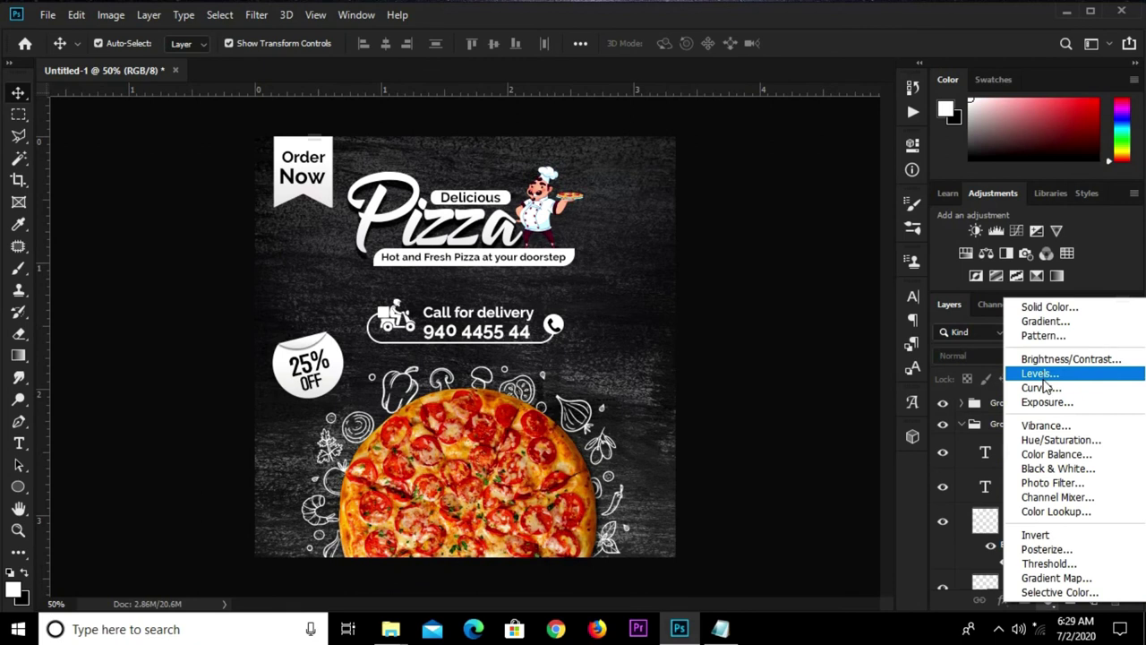
left_click(1029, 374)
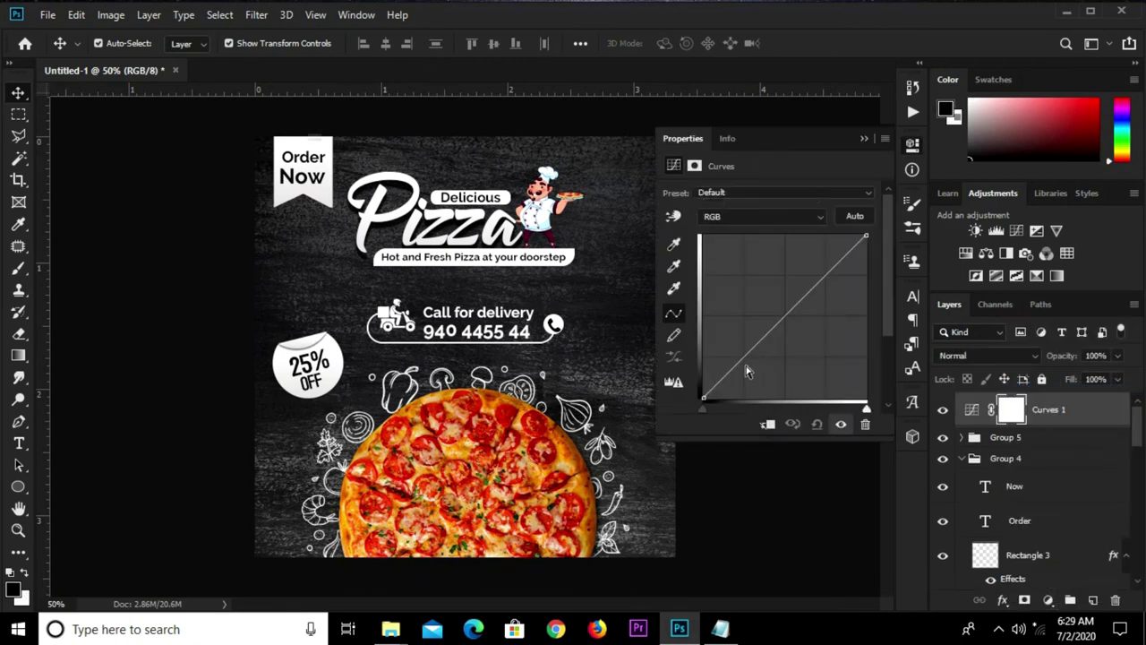
left_click_drag(740, 361, 743, 366)
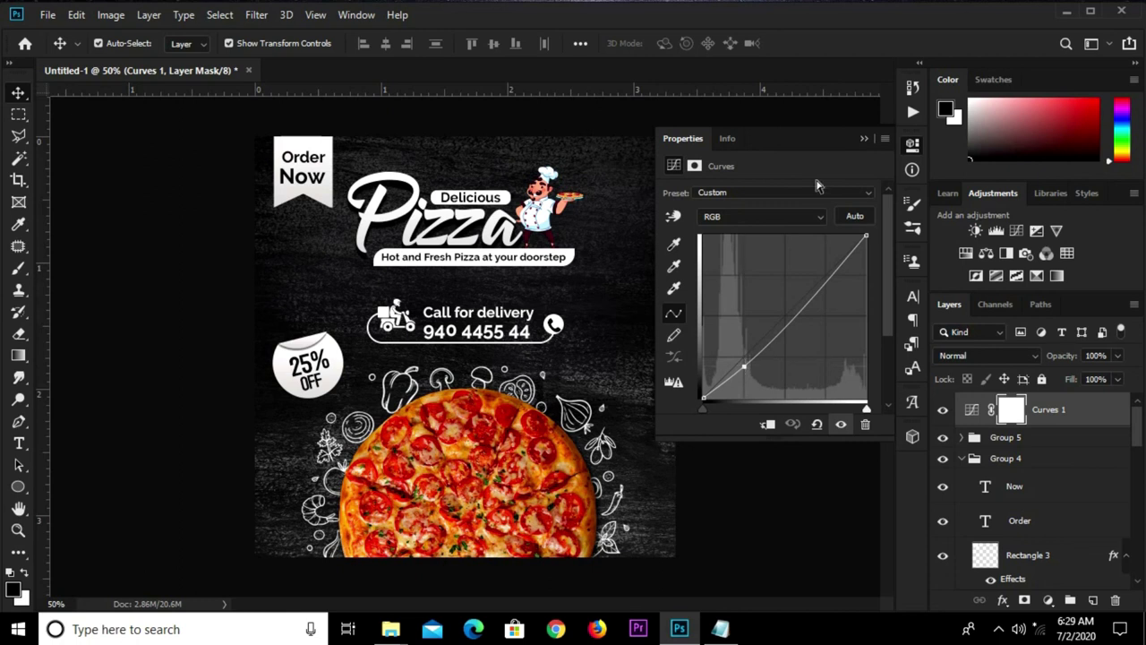
left_click(864, 140)
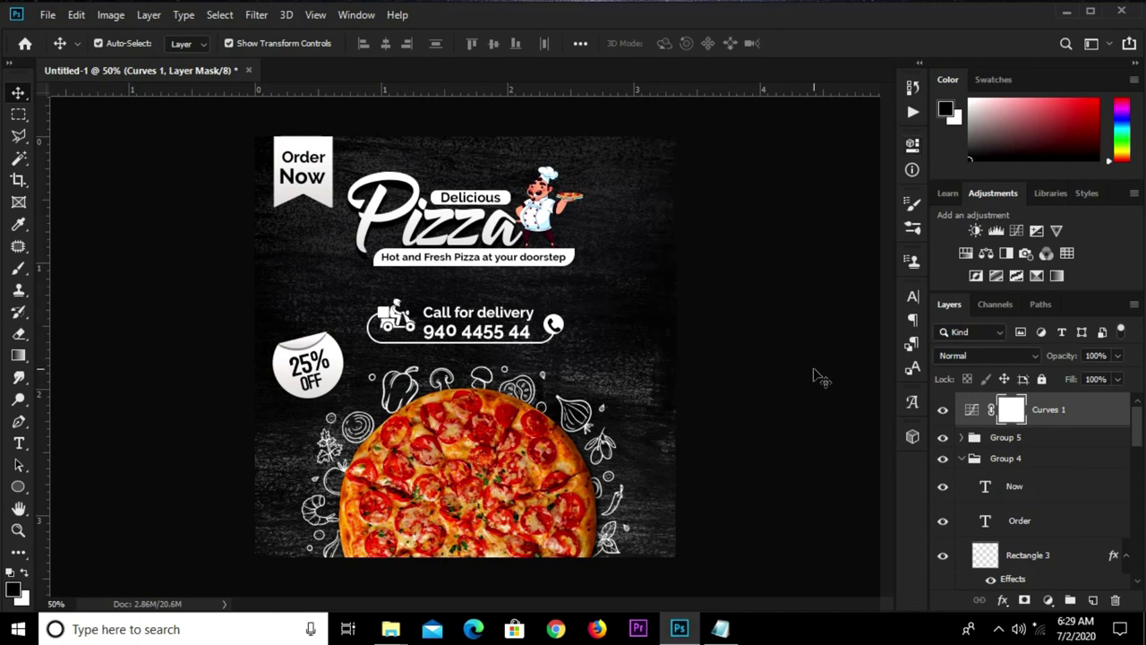
left_click(942, 411)
left_click(942, 412)
left_click(943, 412)
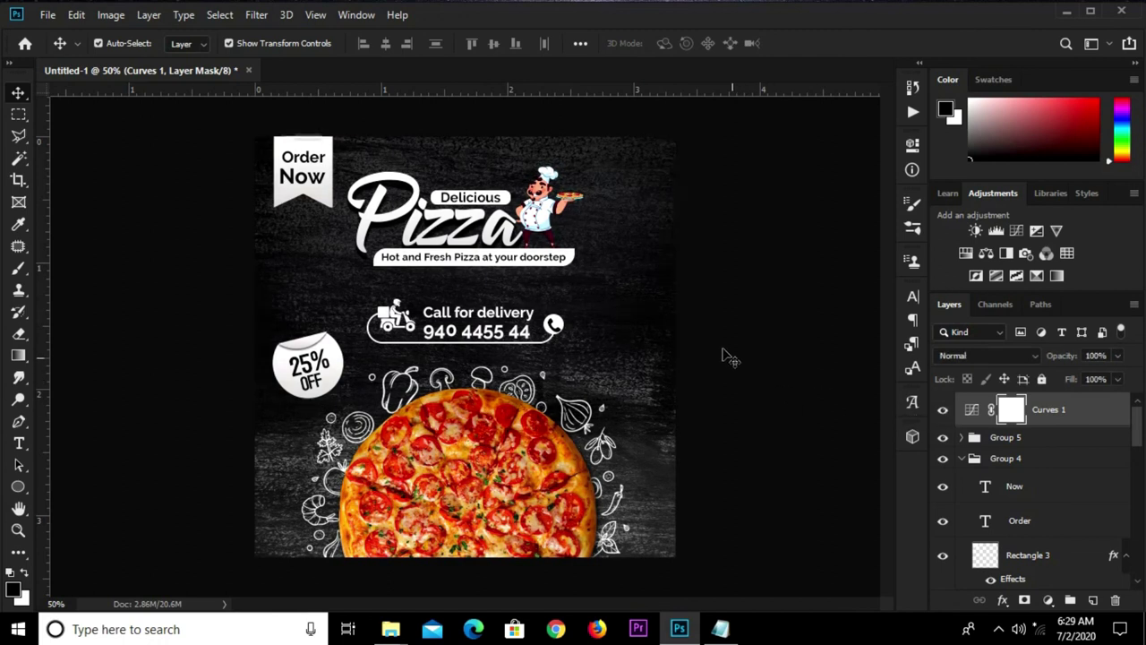
scroll(716, 345, "down", 2)
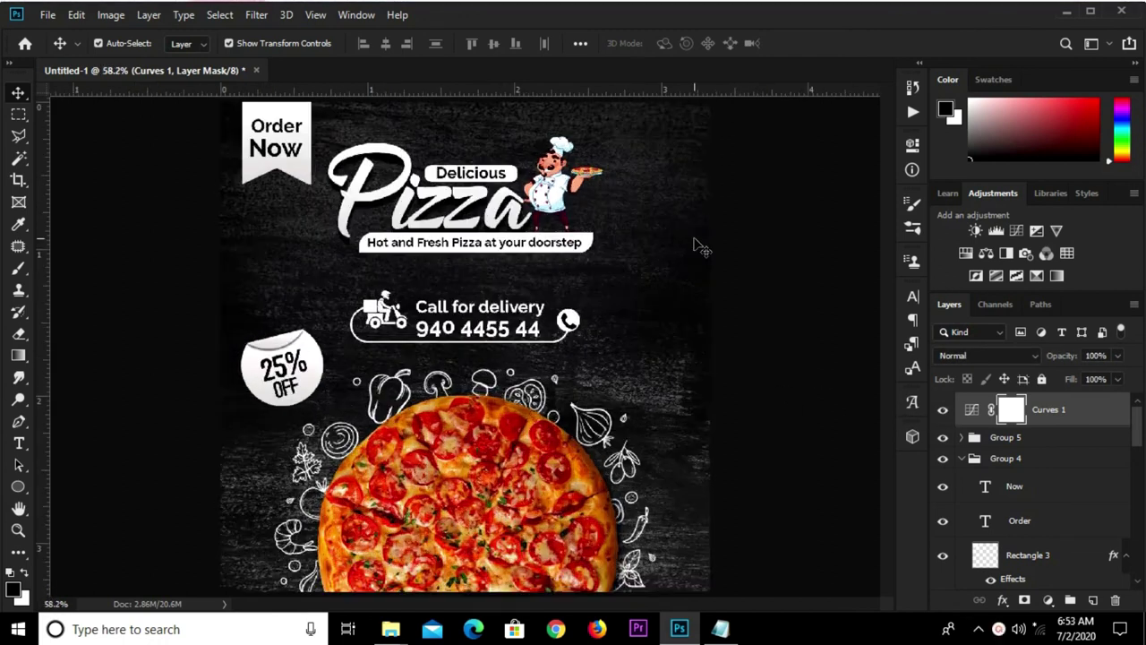
key("ctrl+minus")
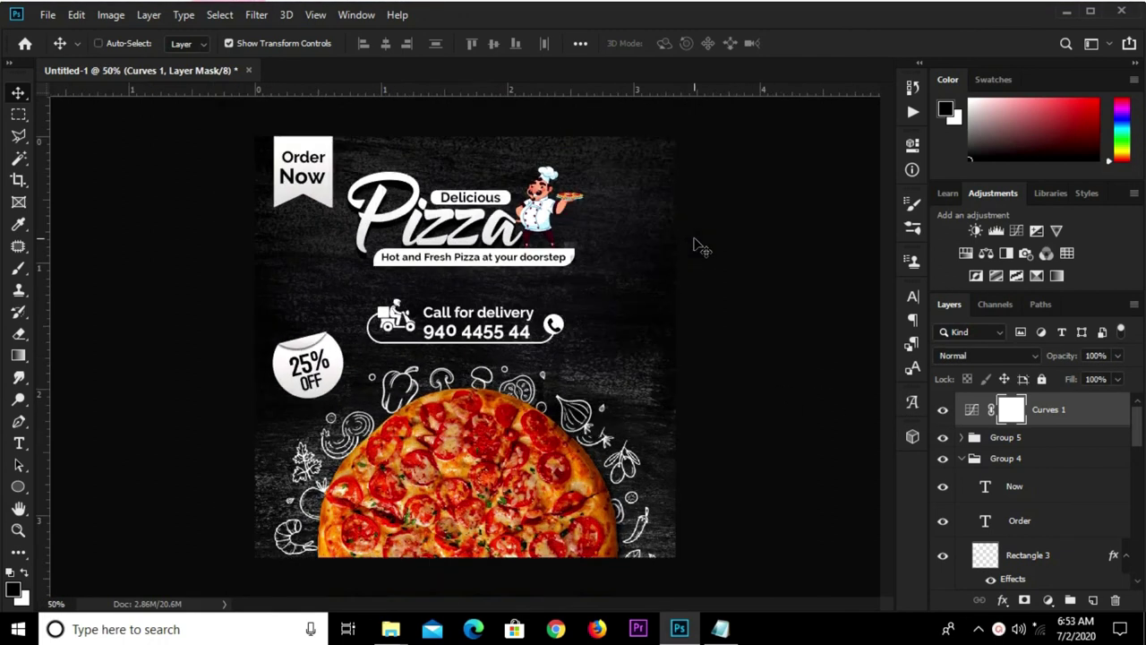
Place the bbq-smoke-png-4 image as an embedded layer in the poster.
left_click(49, 15)
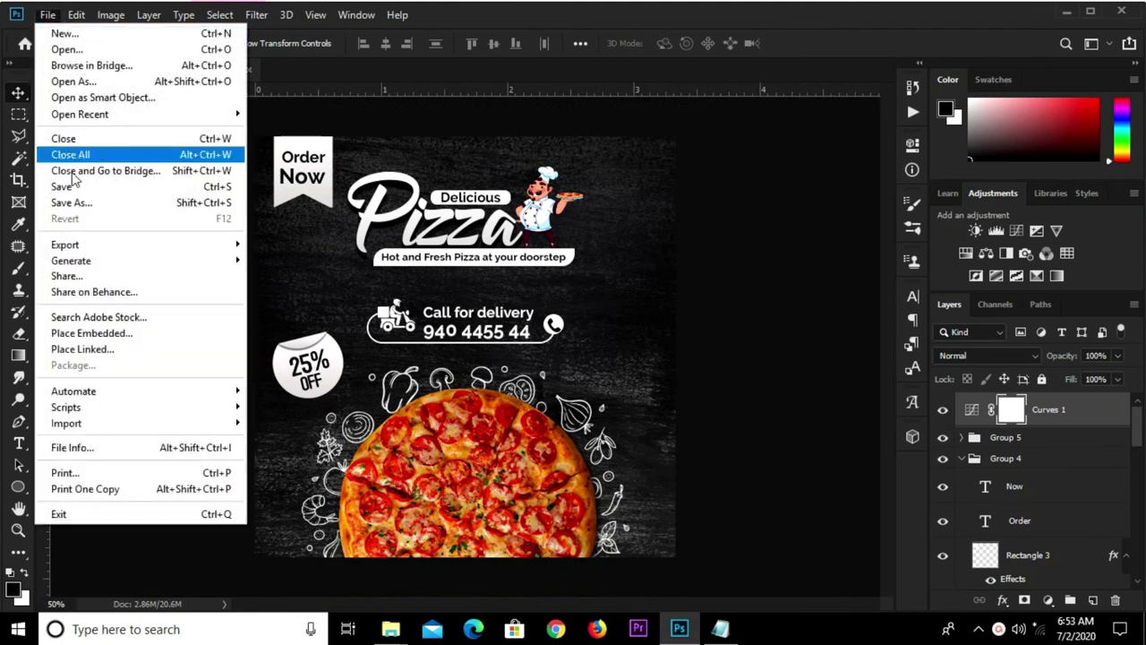
left_click(105, 335)
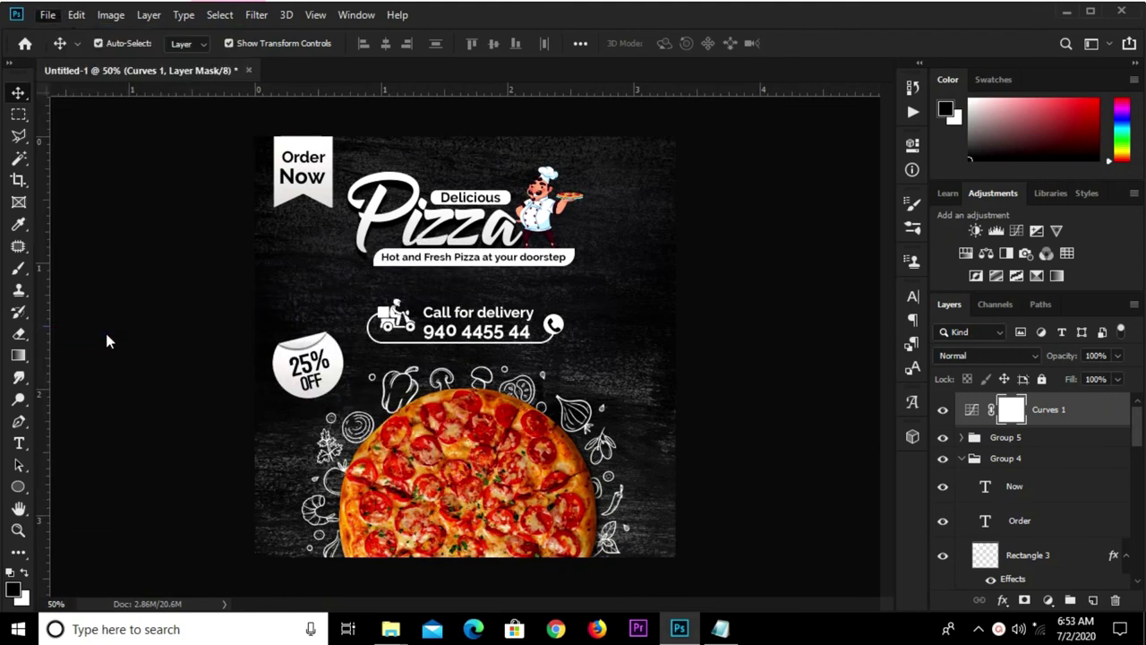
scroll(286, 224, "down", 1)
left_click(288, 148)
left_click(409, 378)
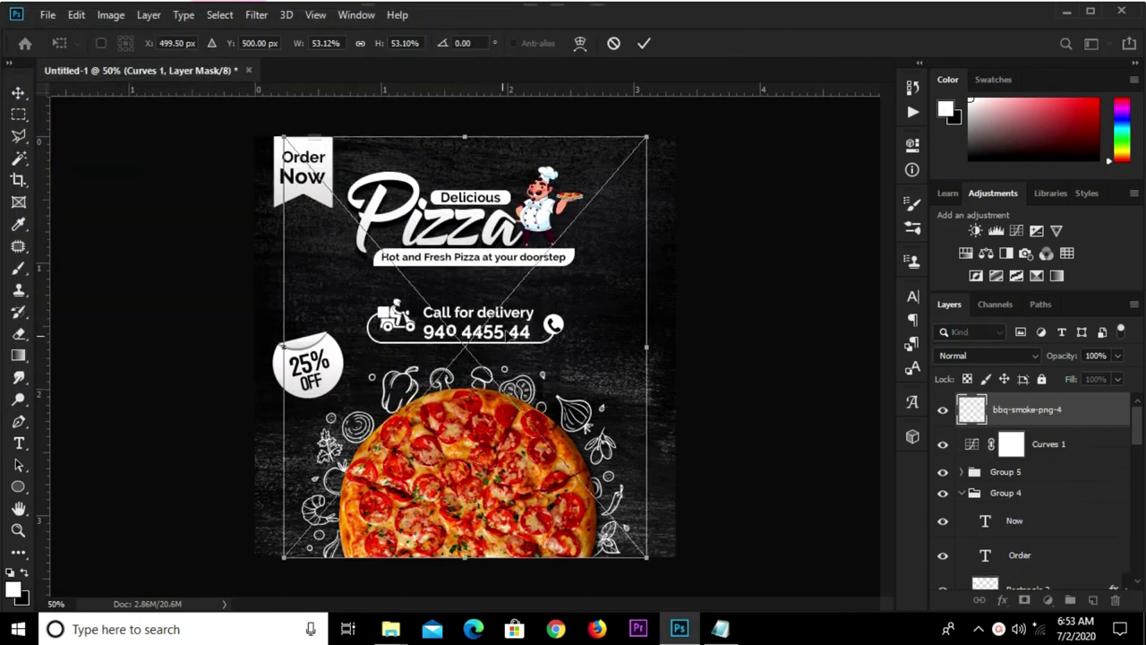
Scale the smoke image down, move it over the chef, and commit the transform.
left_click_drag(284, 139, 521, 414)
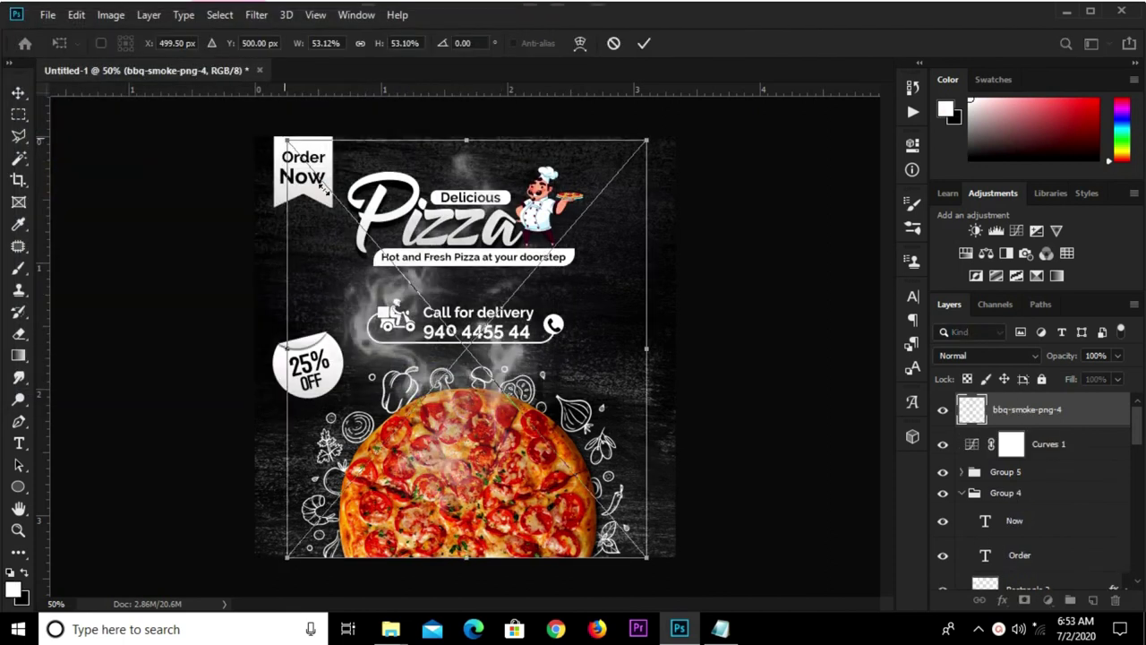
left_click_drag(609, 491, 573, 145)
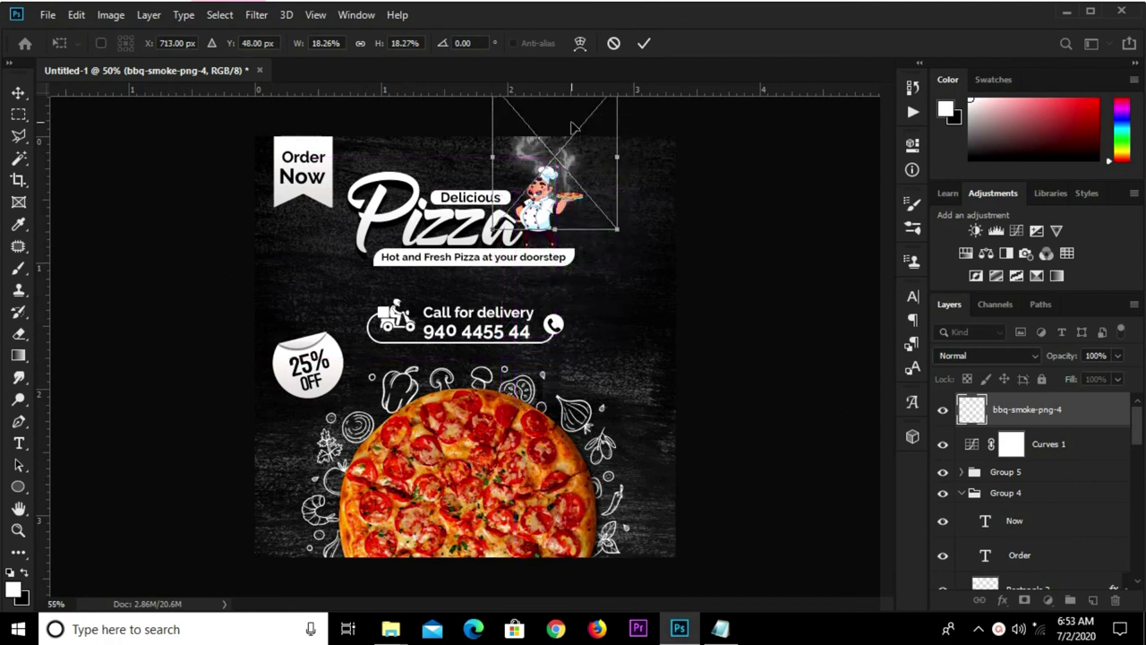
scroll(569, 135, "down", 2)
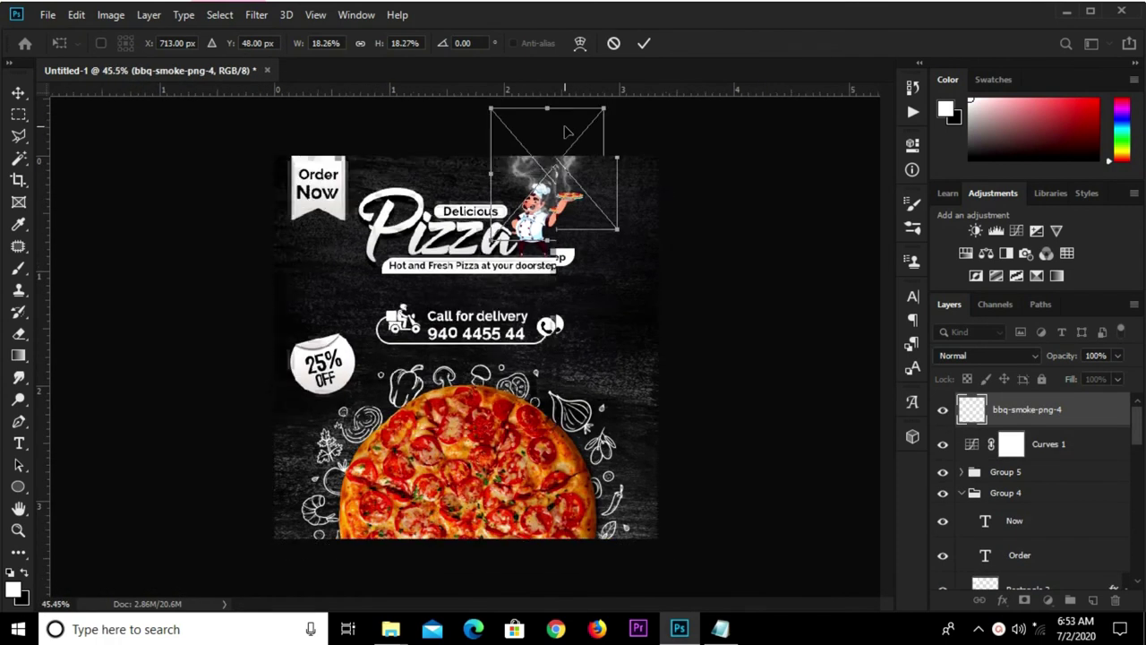
mouse_move(489, 129)
left_mouse_down()
mouse_move(553, 205)
mouse_move(560, 190)
mouse_move(546, 195)
left_mouse_up()
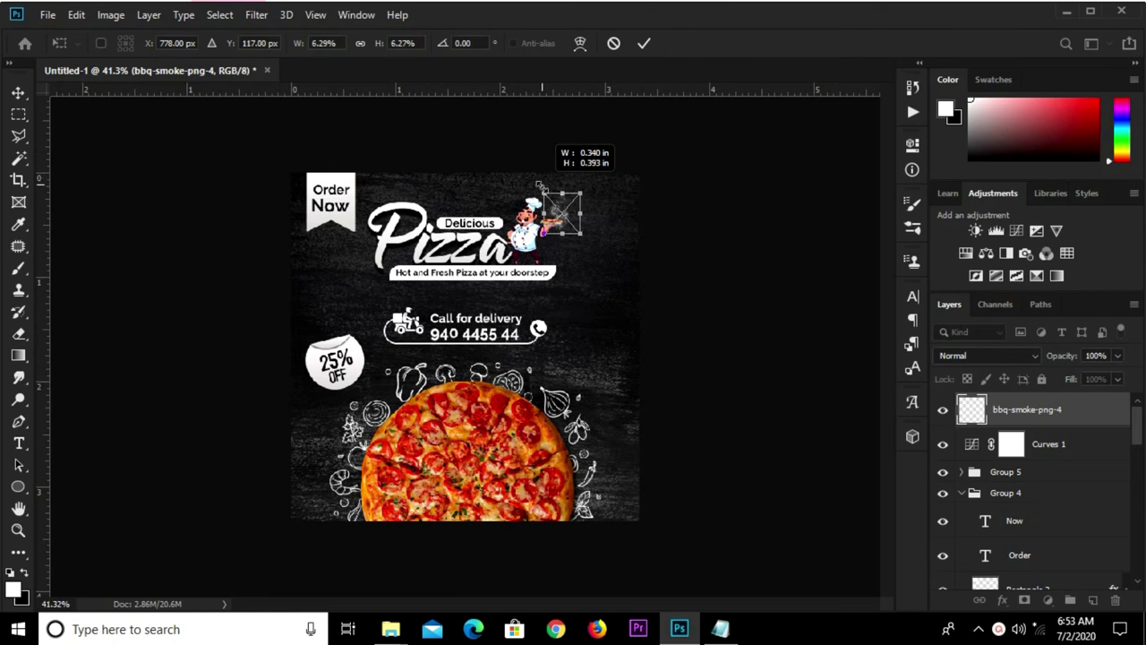
scroll(503, 297, "up", 3)
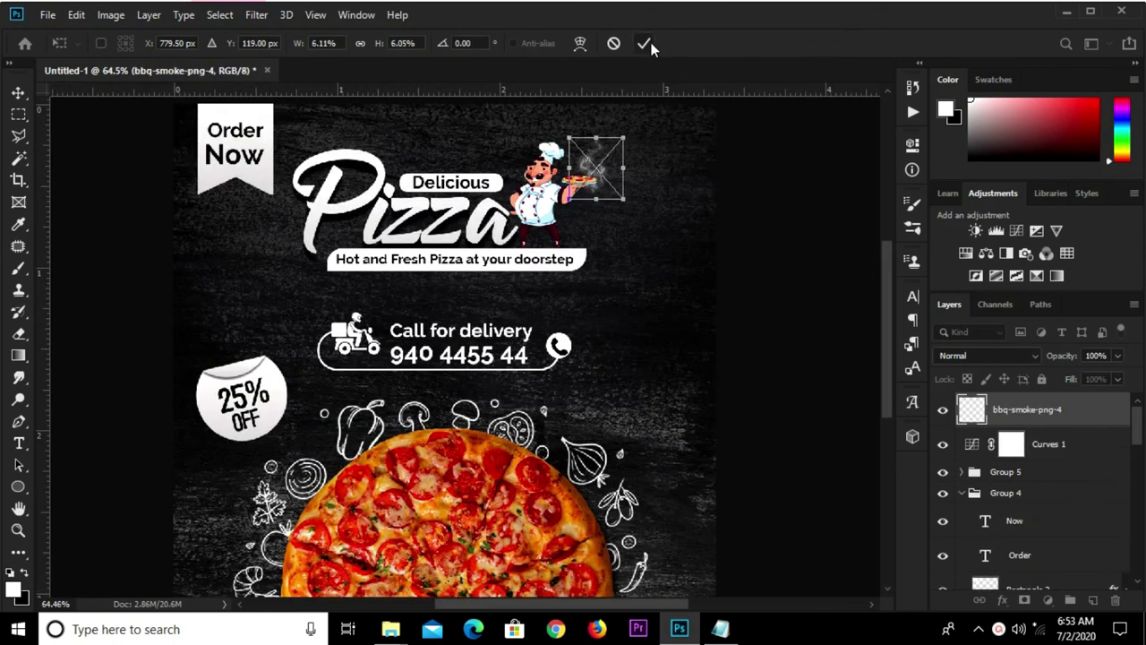
left_click(644, 43)
Nudge the smoke just above the chef's pizza, checking it against the Color Fill 1 layer.
scroll(591, 112, "up", 1)
scroll(591, 112, "up", 2)
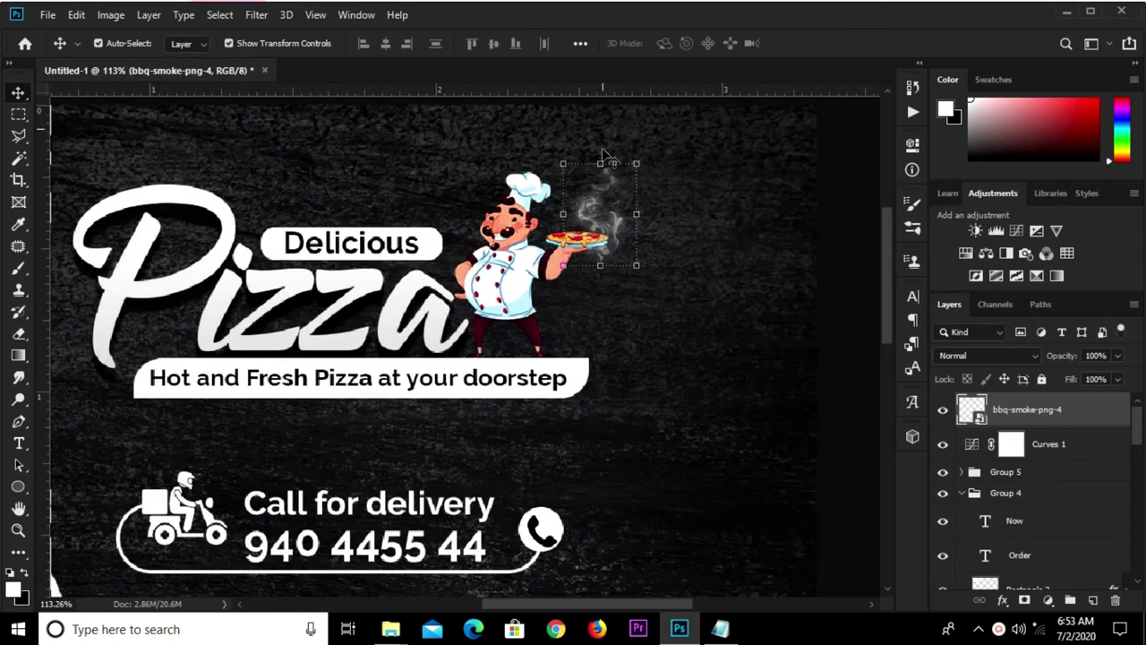
left_click_drag(602, 223, 582, 190)
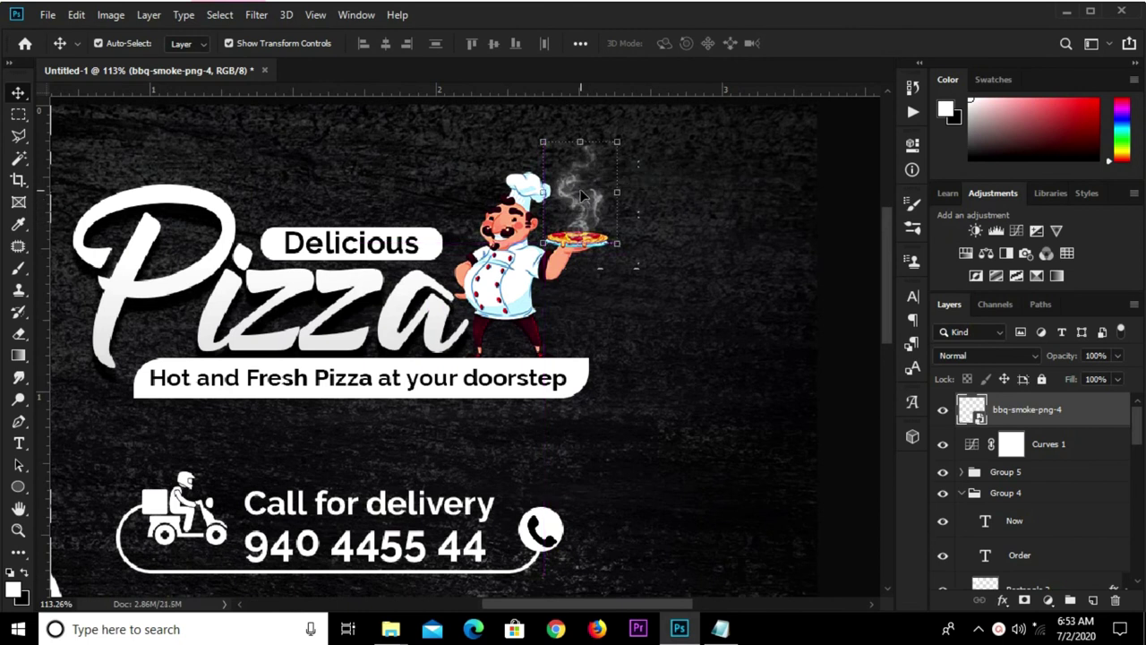
key("Left")
key("Left")
key("Up")
key("Up")
key("Up")
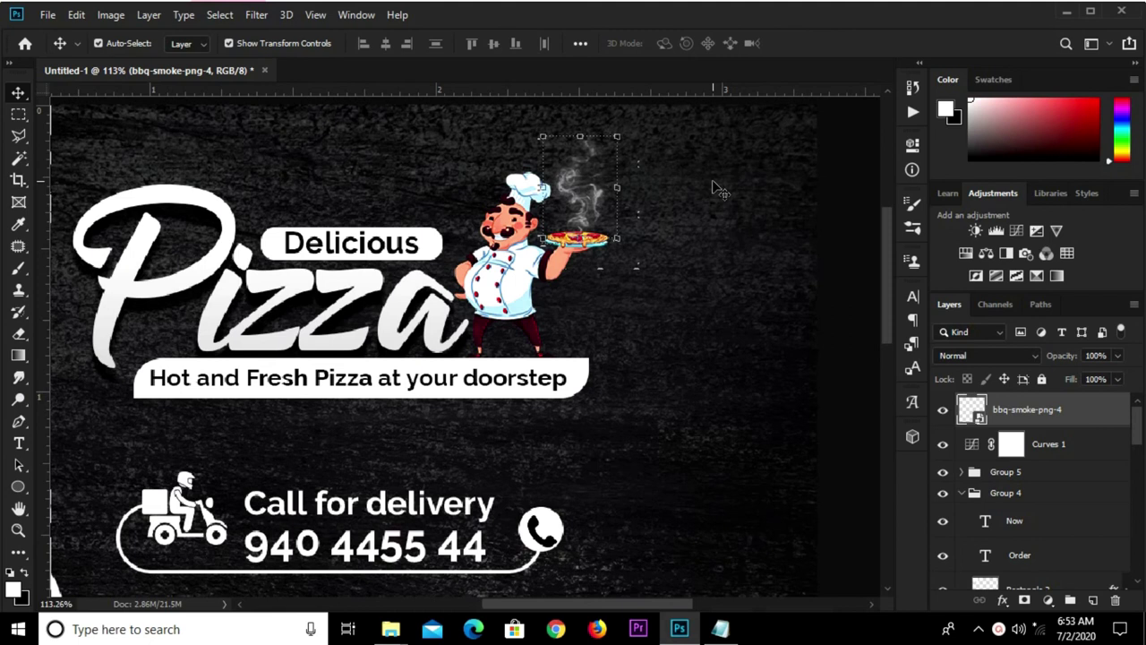
left_click(721, 190)
left_click(589, 206)
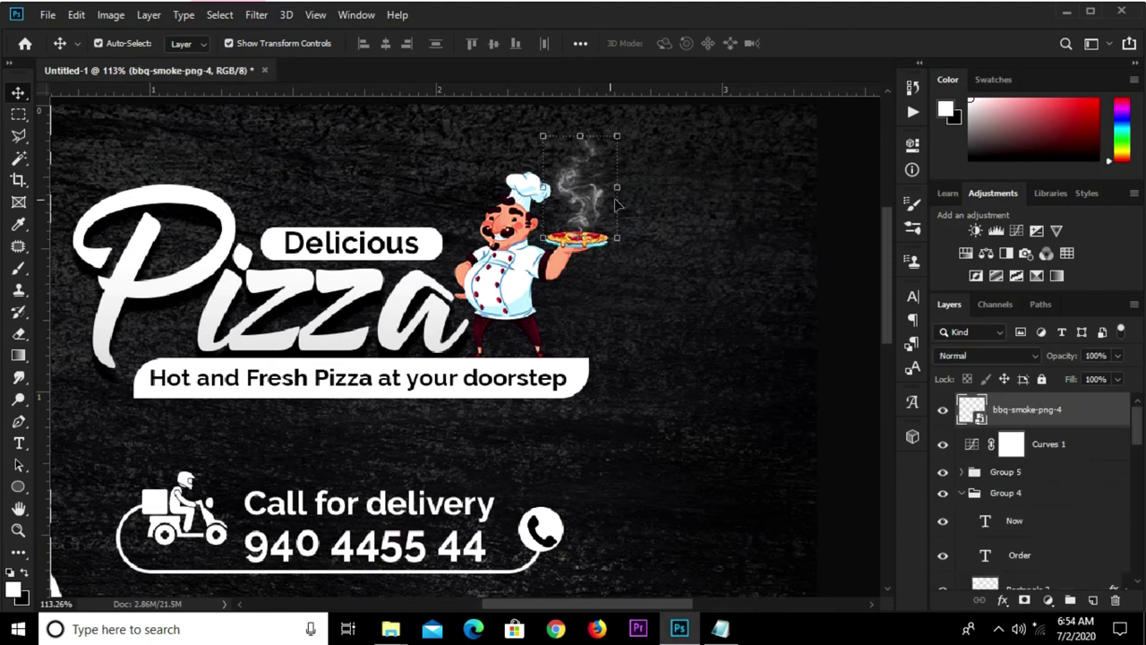
left_click(659, 206)
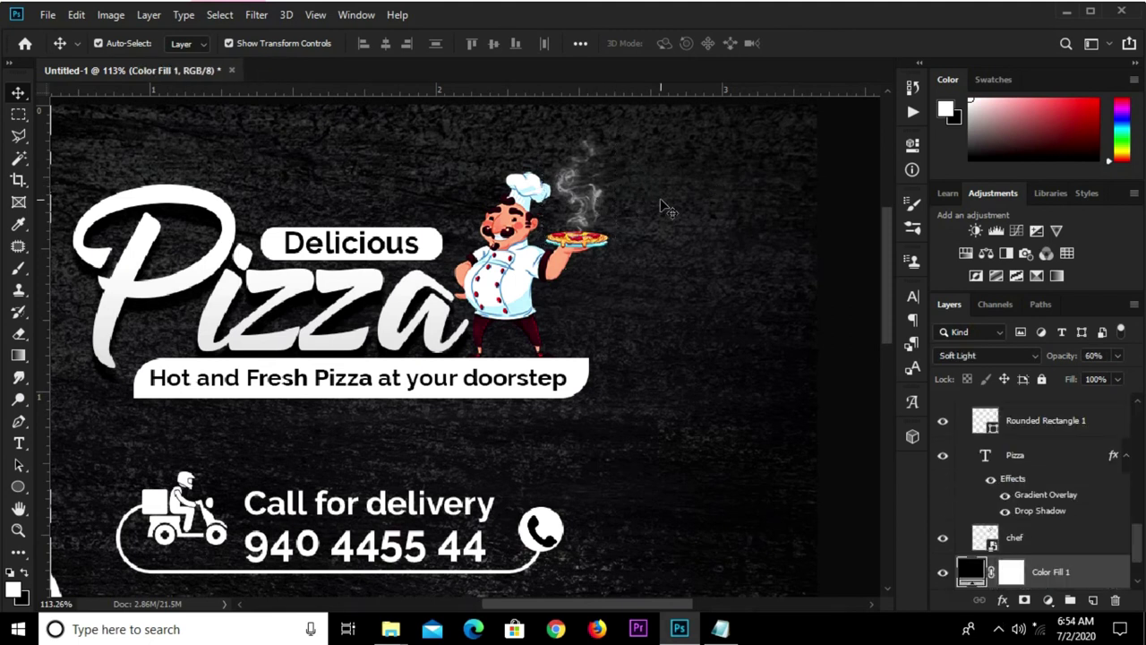
key("ctrl+minus")
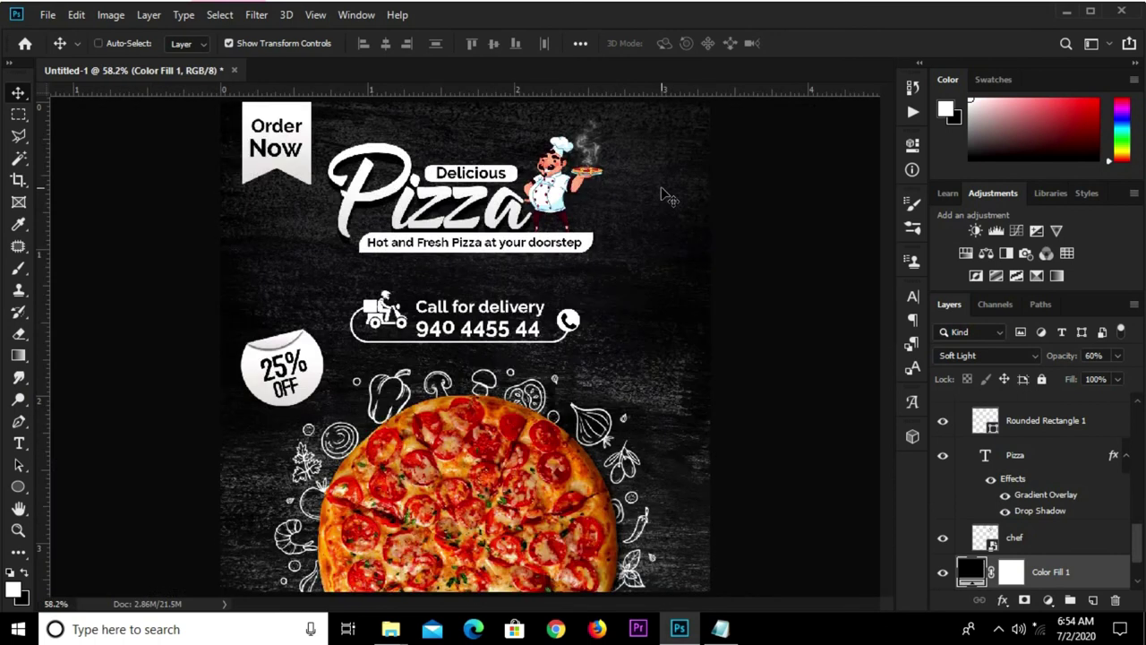
key("ctrl+minus")
left_click(698, 193)
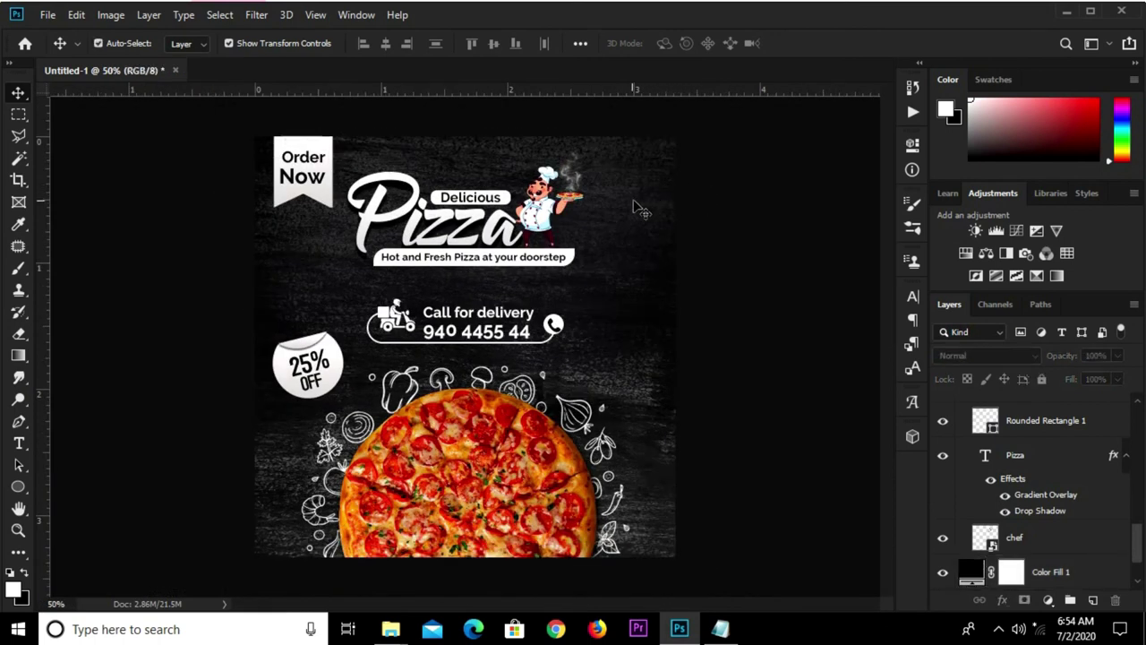
scroll(583, 258, "down", 1)
scroll(583, 268, "up", 1)
scroll(582, 278, "up", 1)
scroll(582, 279, "down", 1)
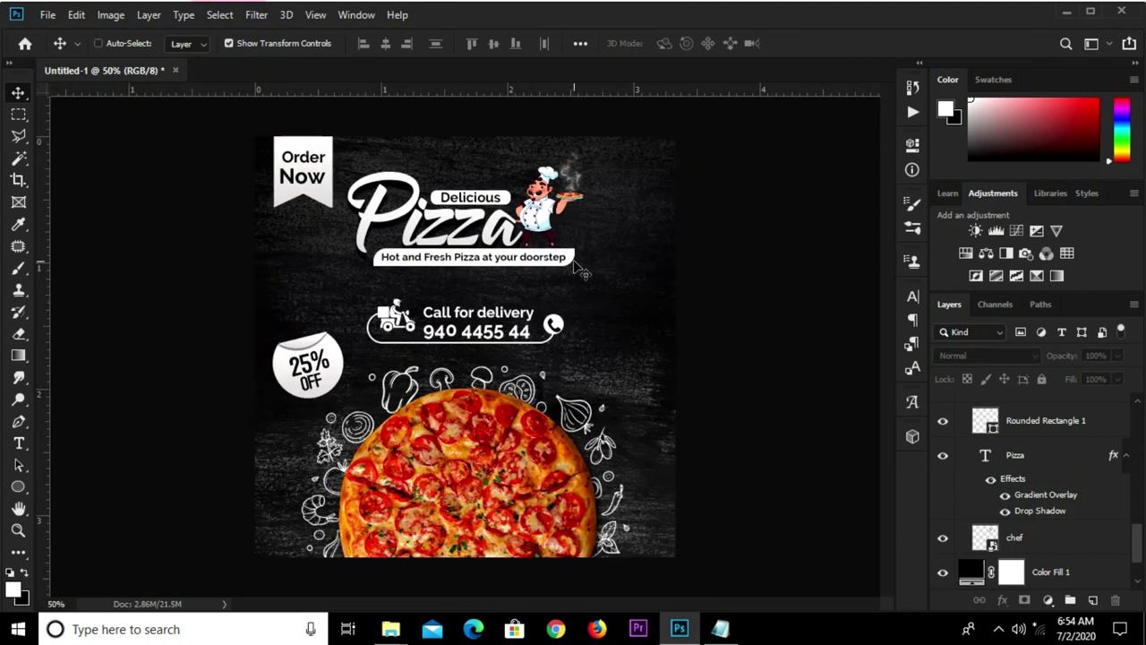